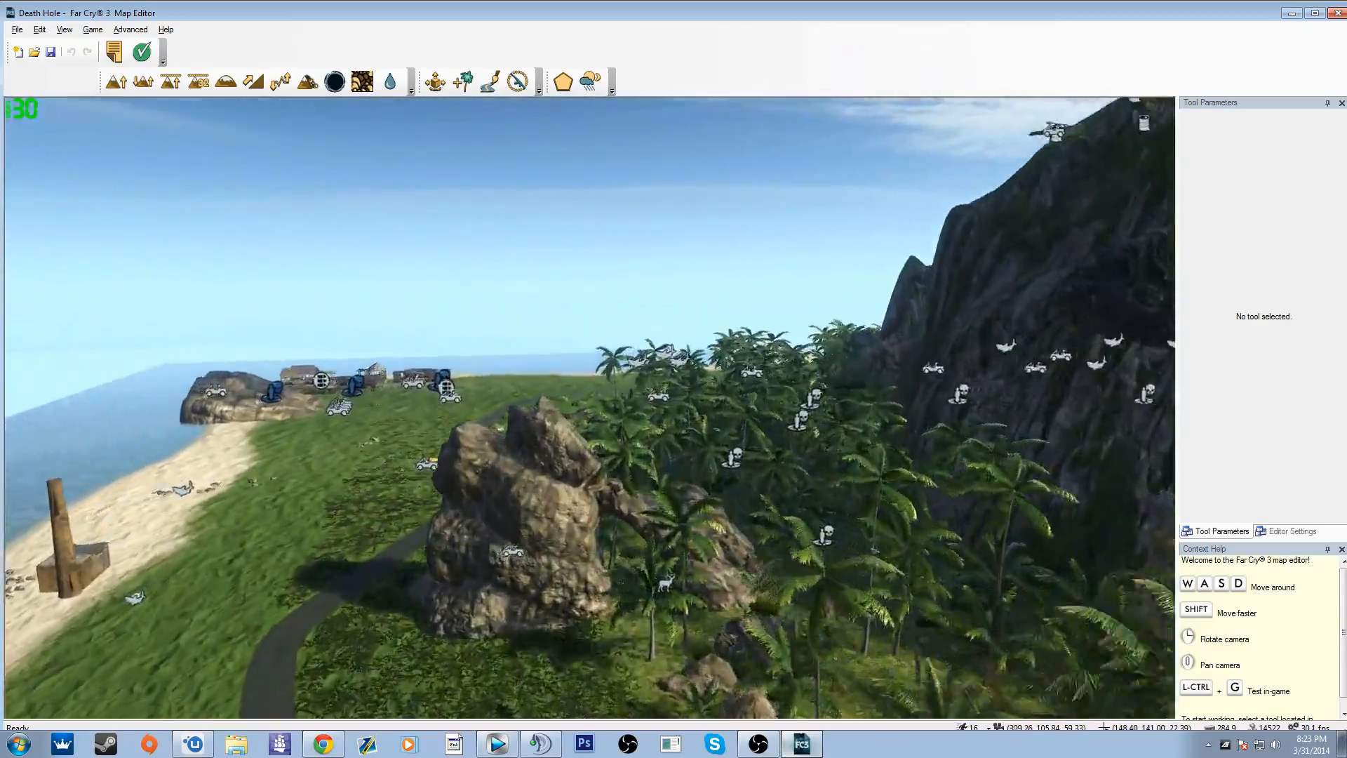
Step: Examine the Death Hole map's coastline, palm jungle, roads and hilltop base
{"action": "key", "text": "a"}
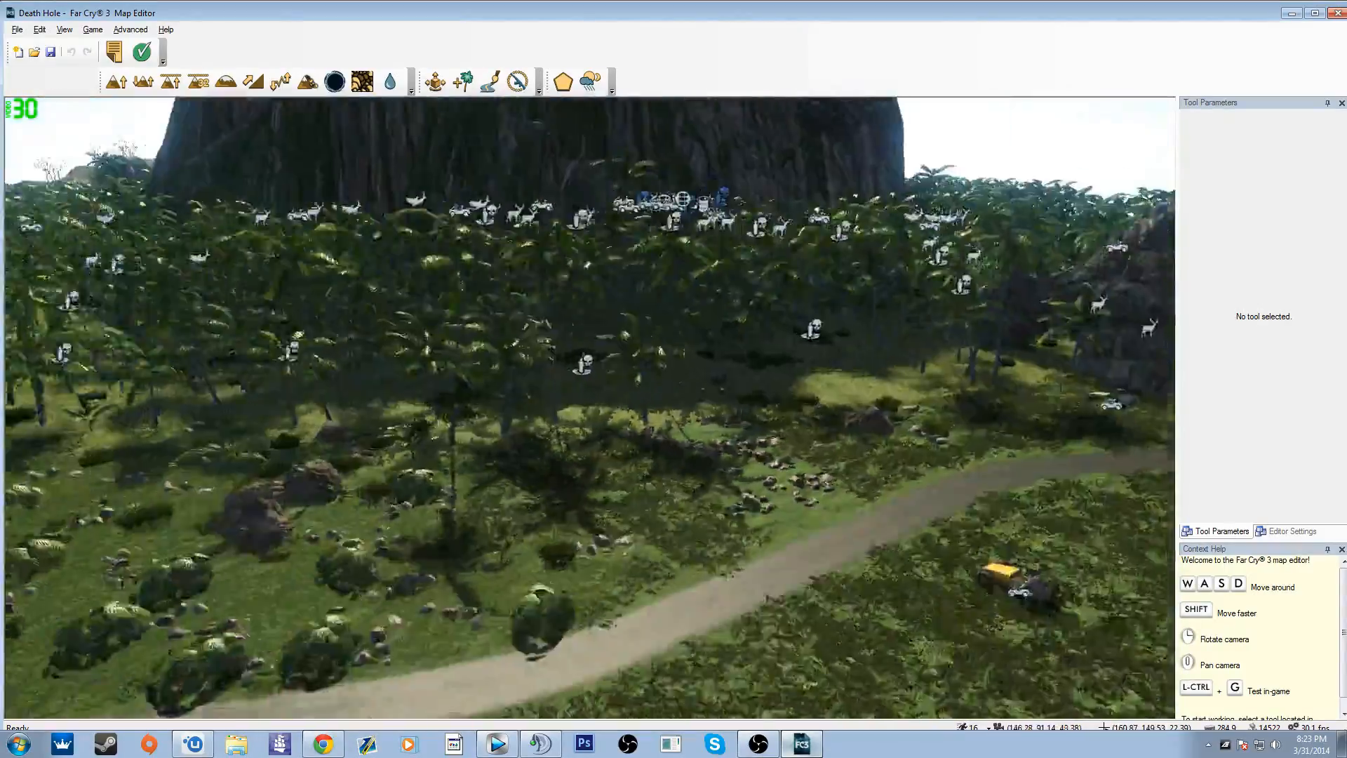
{"action": "key", "text": "w"}
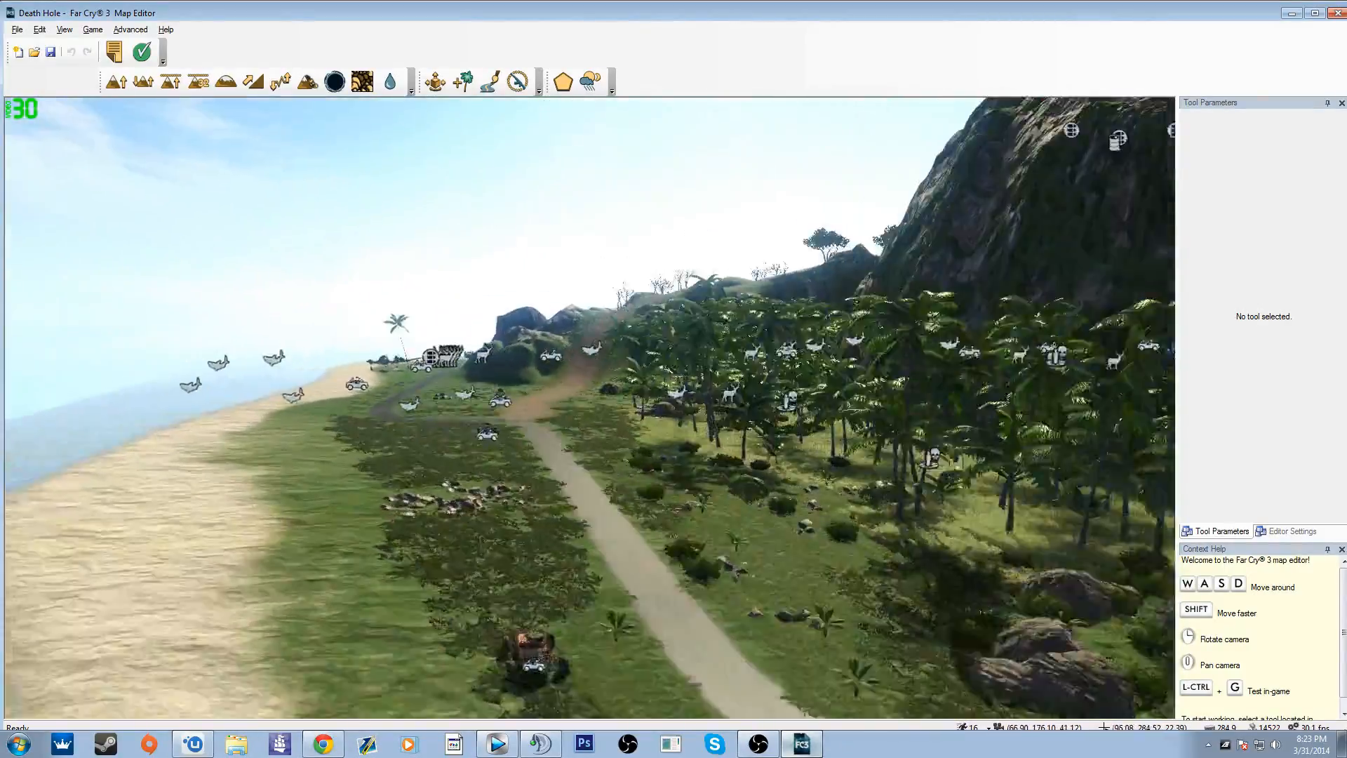
{"action": "key", "text": "w"}
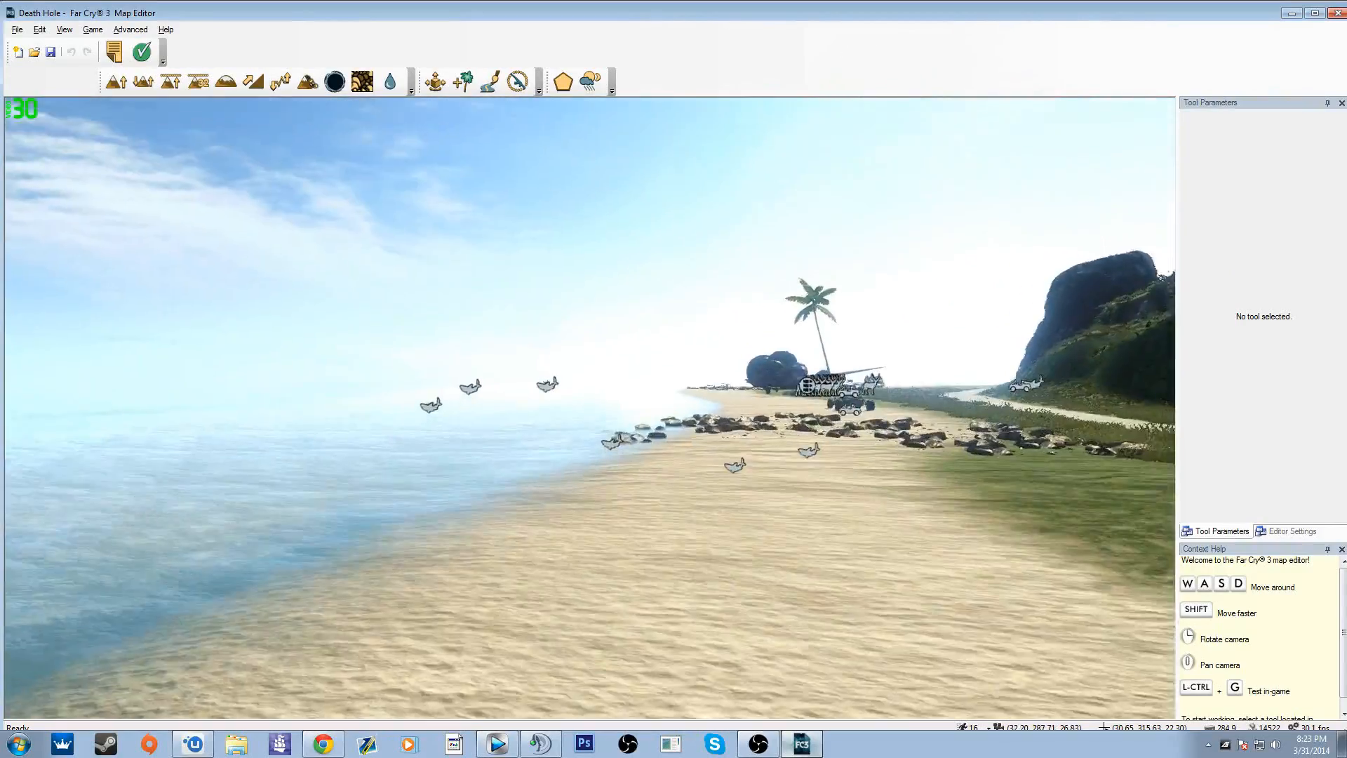
{"action": "key", "text": "w"}
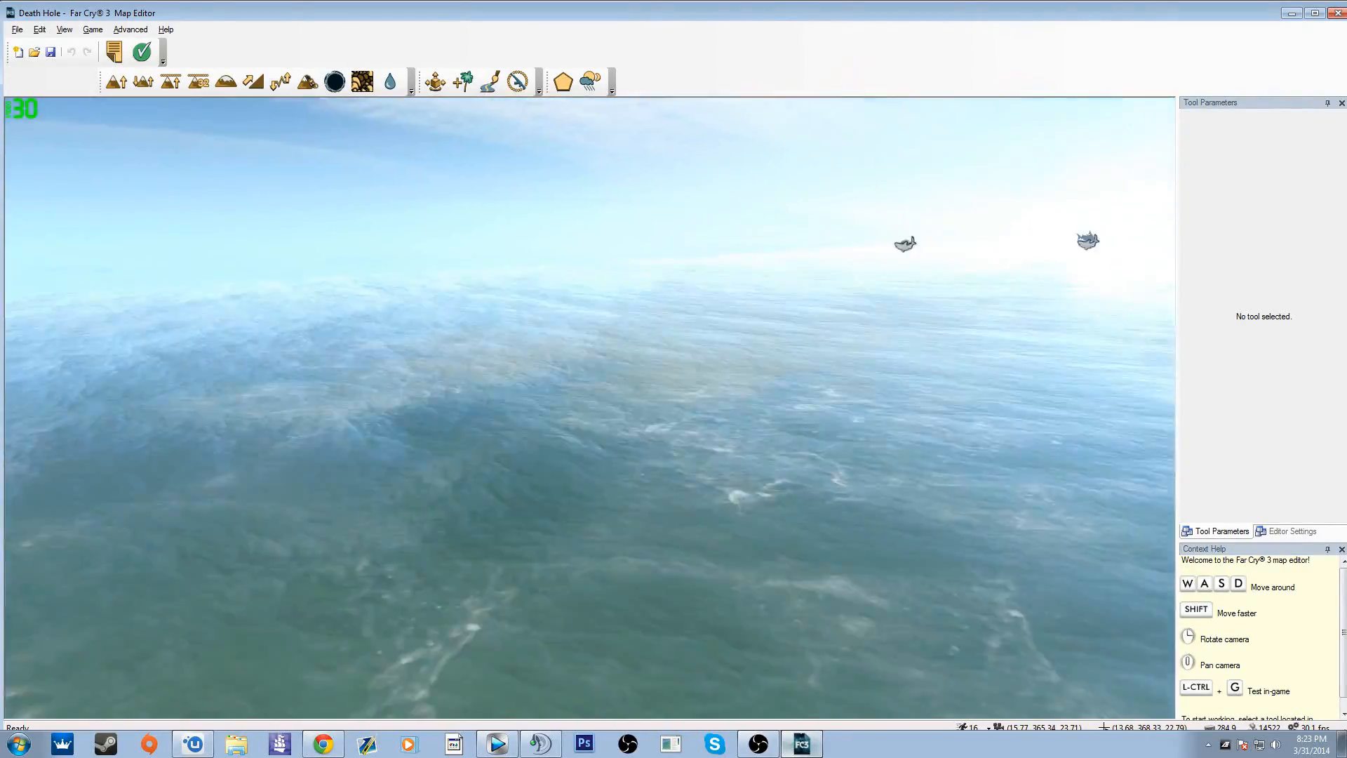
{"action": "key", "text": "w"}
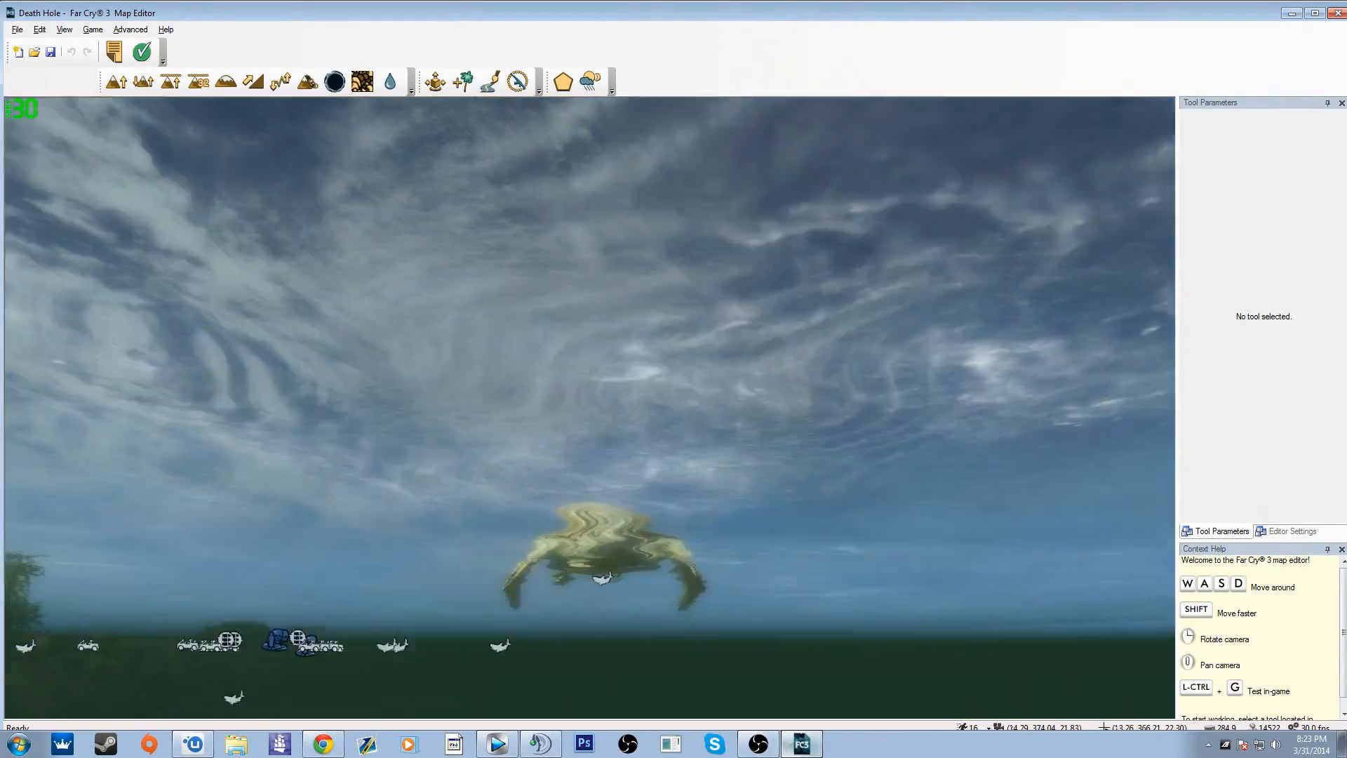
{"action": "key", "text": "w"}
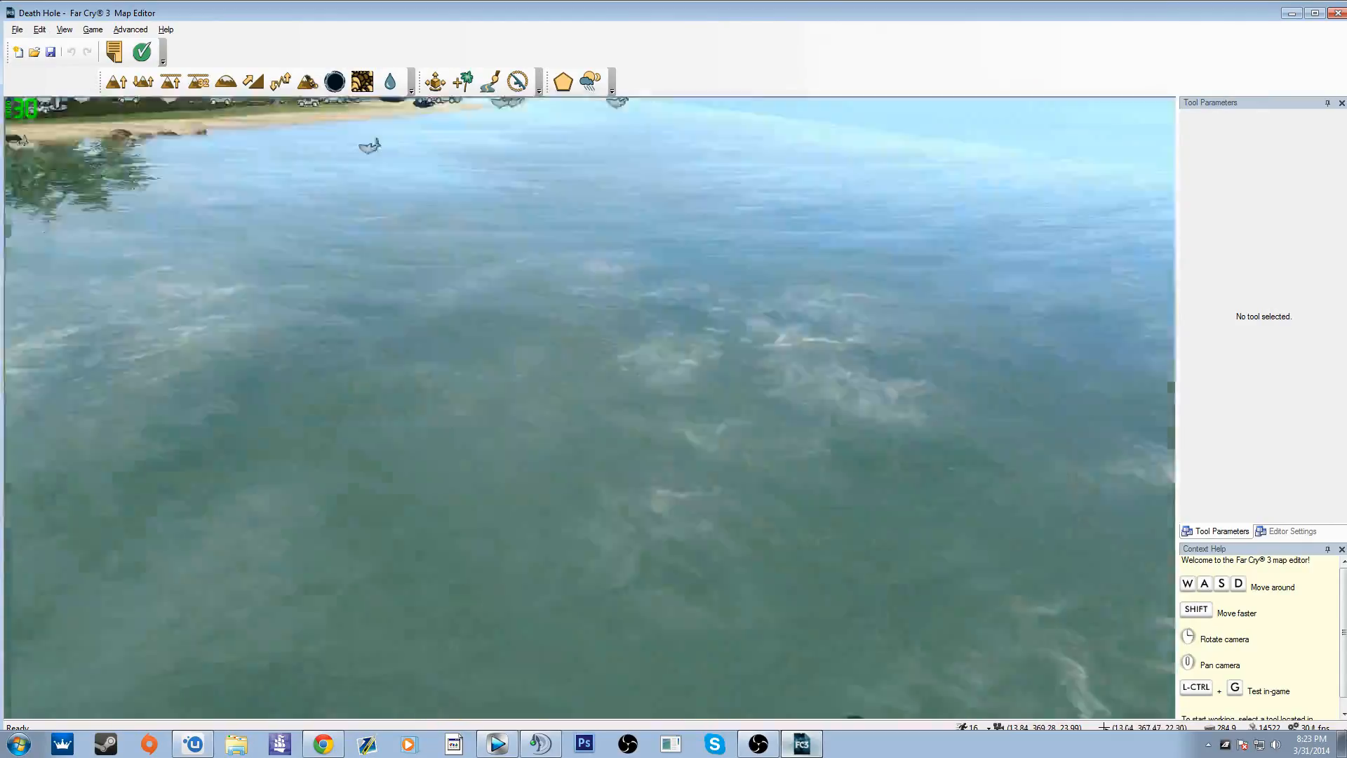
{"action": "key", "text": "w"}
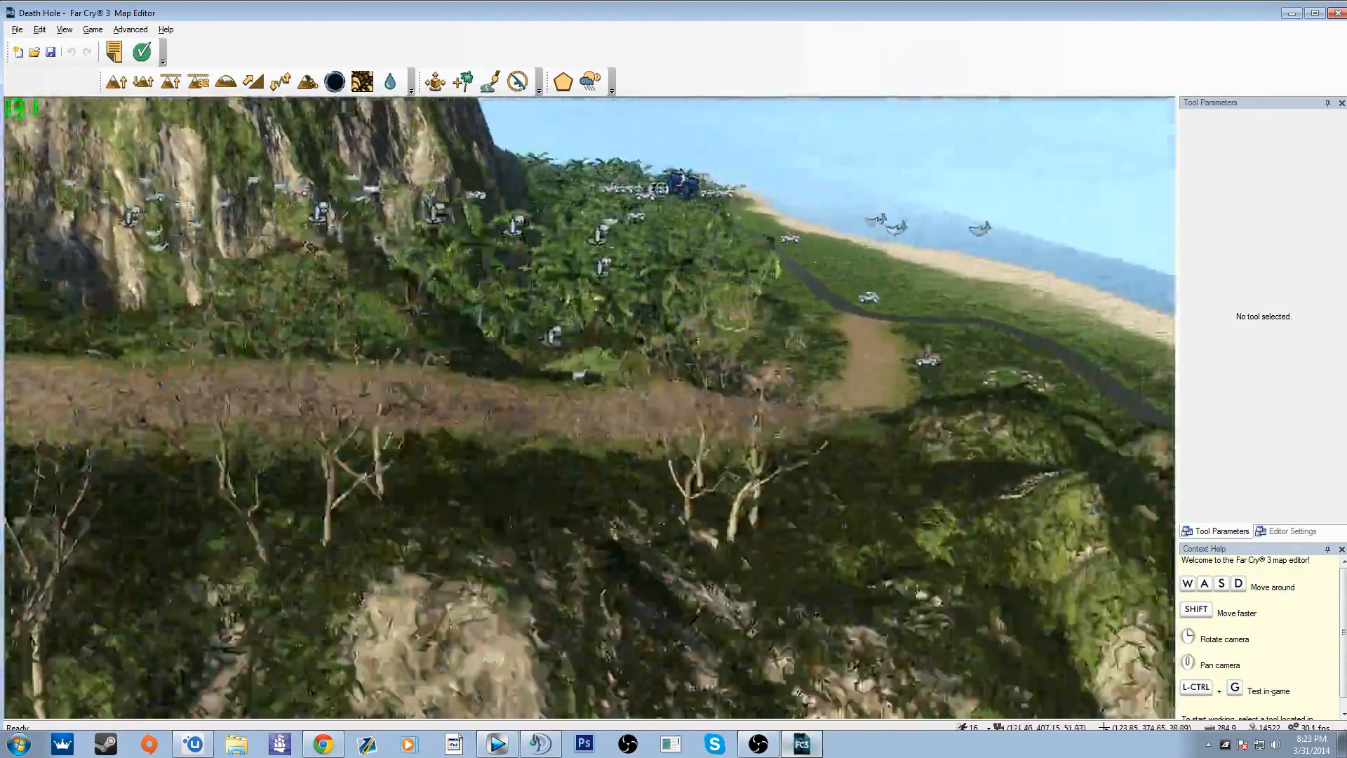
{"action": "key", "text": "d"}
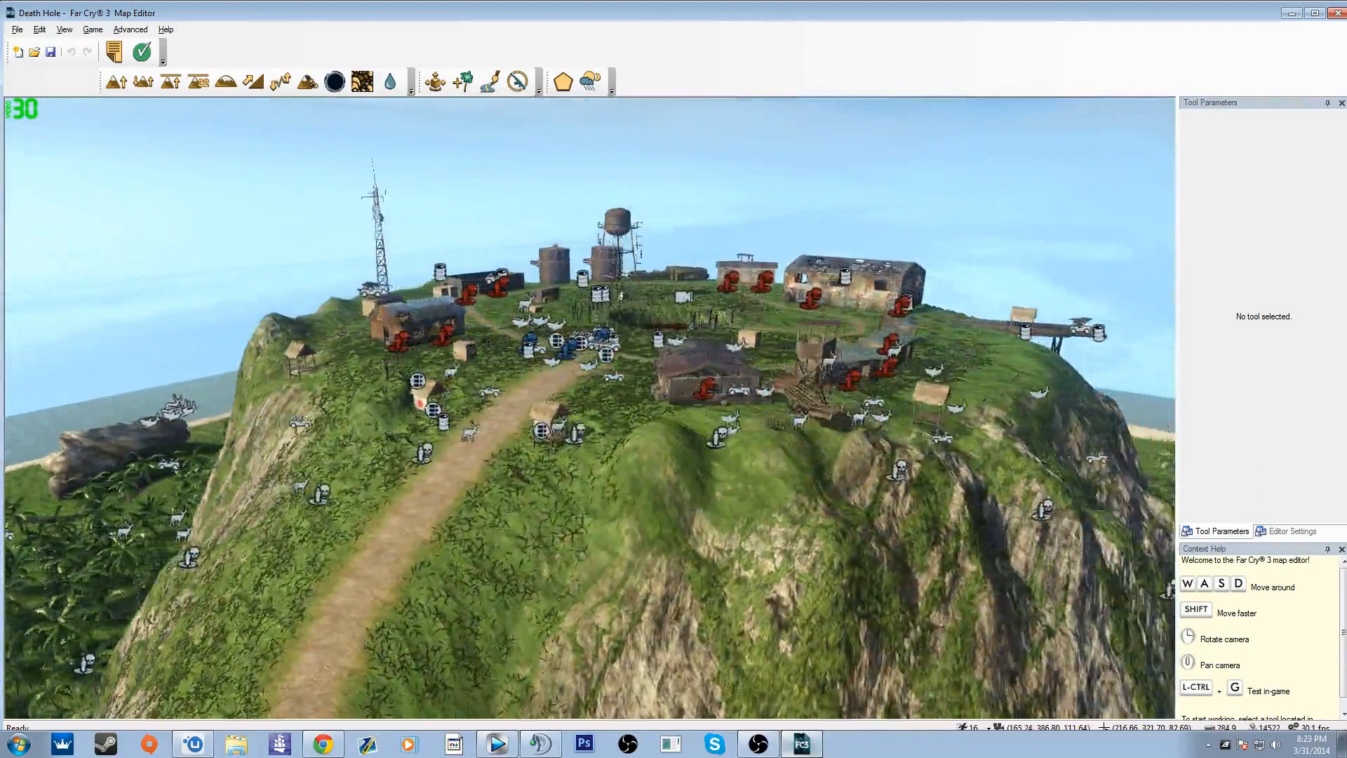
{"action": "key", "text": "s"}
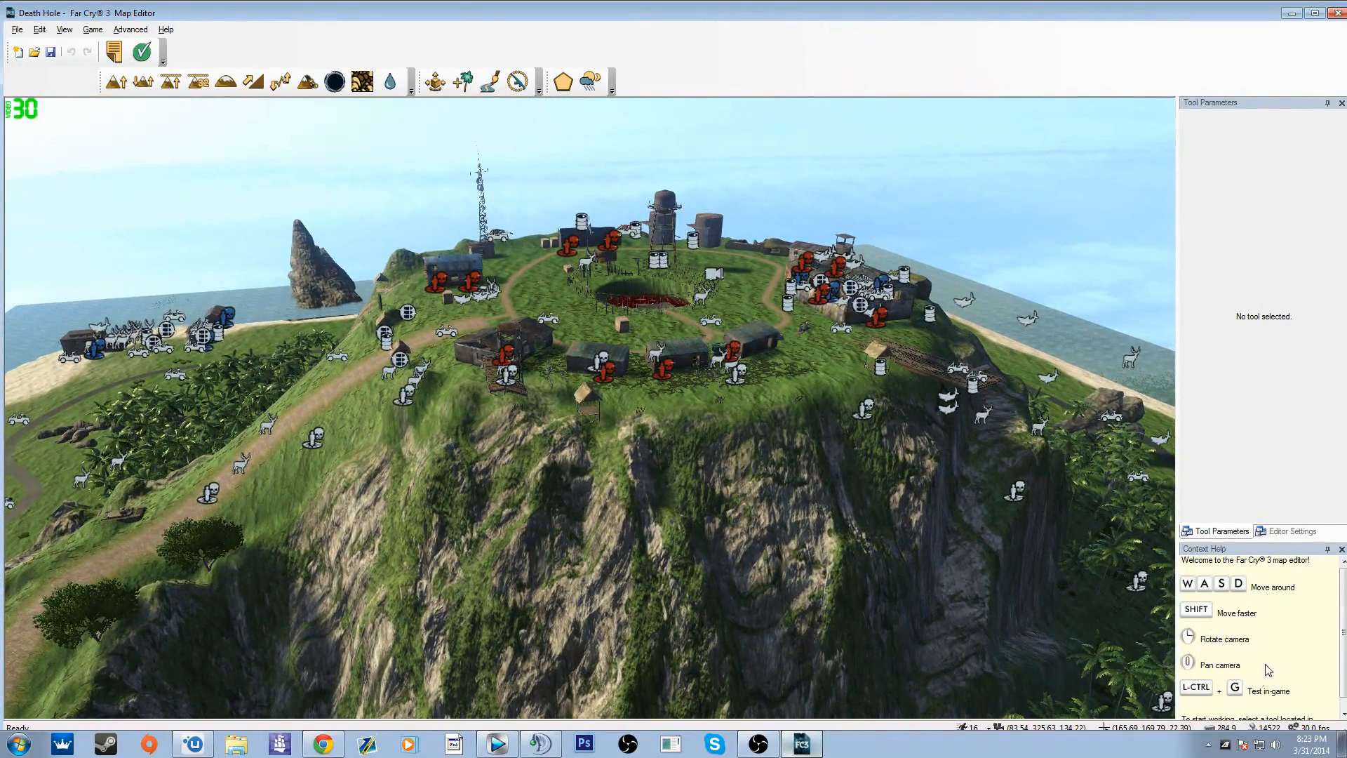
{"action": "key", "text": "w"}
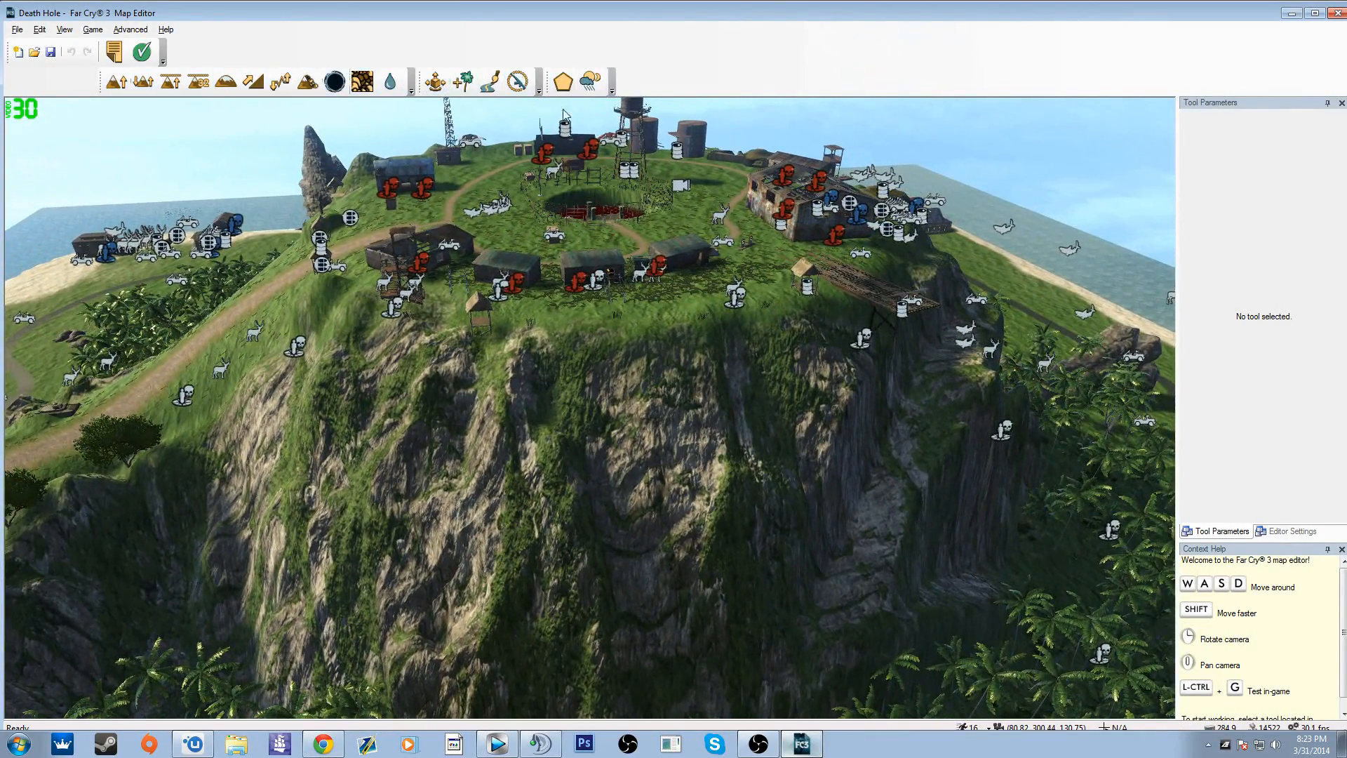
{"action": "right_click_drag", "start_coordinate": [565, 115], "coordinate": [233, 183]}
{"action": "key", "text": "w"}
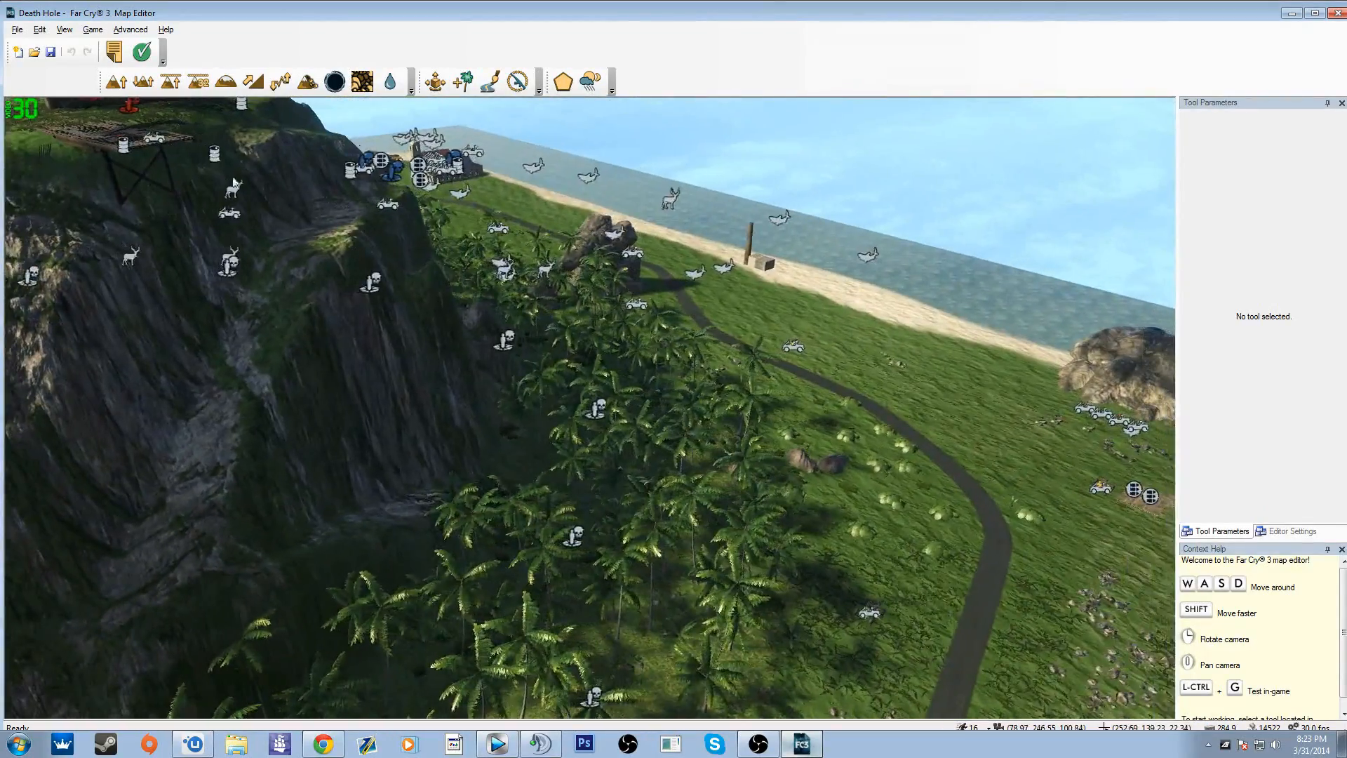
Step: Raise a tall, narrow grassy spike beside the paved road at the jungle's edge with Terrain Bump
{"action": "left_click", "coordinate": [117, 83]}
{"action": "right_click_drag", "start_coordinate": [676, 406], "coordinate": [972, 469]}
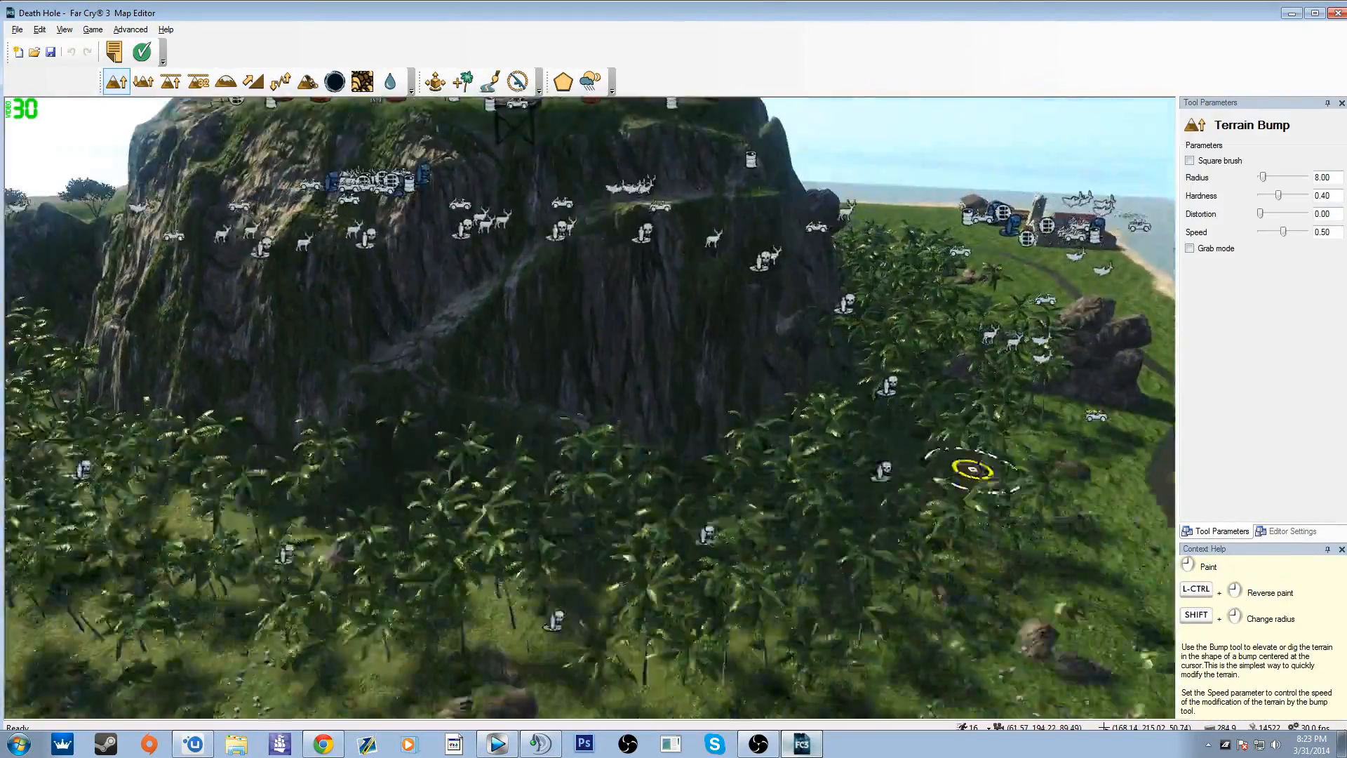
{"action": "key", "text": "s"}
{"action": "right_click_drag", "start_coordinate": [590, 379], "coordinate": [646, 456]}
{"action": "left_click", "coordinate": [638, 445]}
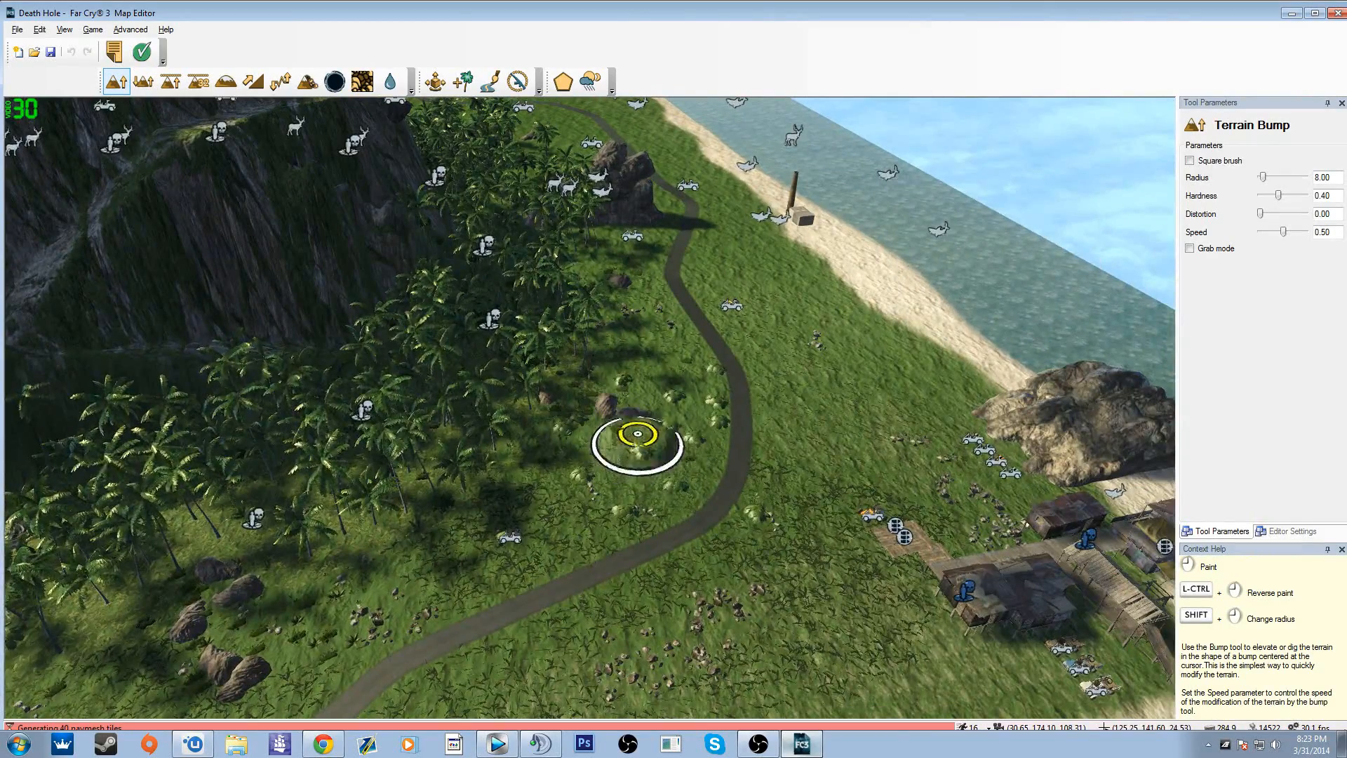
{"action": "mouse_move", "coordinate": [638, 433]}
{"action": "left_mouse_down"}
{"action": "mouse_move", "coordinate": [637, 336]}
{"action": "mouse_move", "coordinate": [616, 316]}
{"action": "mouse_move", "coordinate": [647, 267]}
{"action": "left_mouse_up"}
{"action": "right_click_drag", "start_coordinate": [653, 238], "coordinate": [651, 196]}
{"action": "key", "text": "w"}
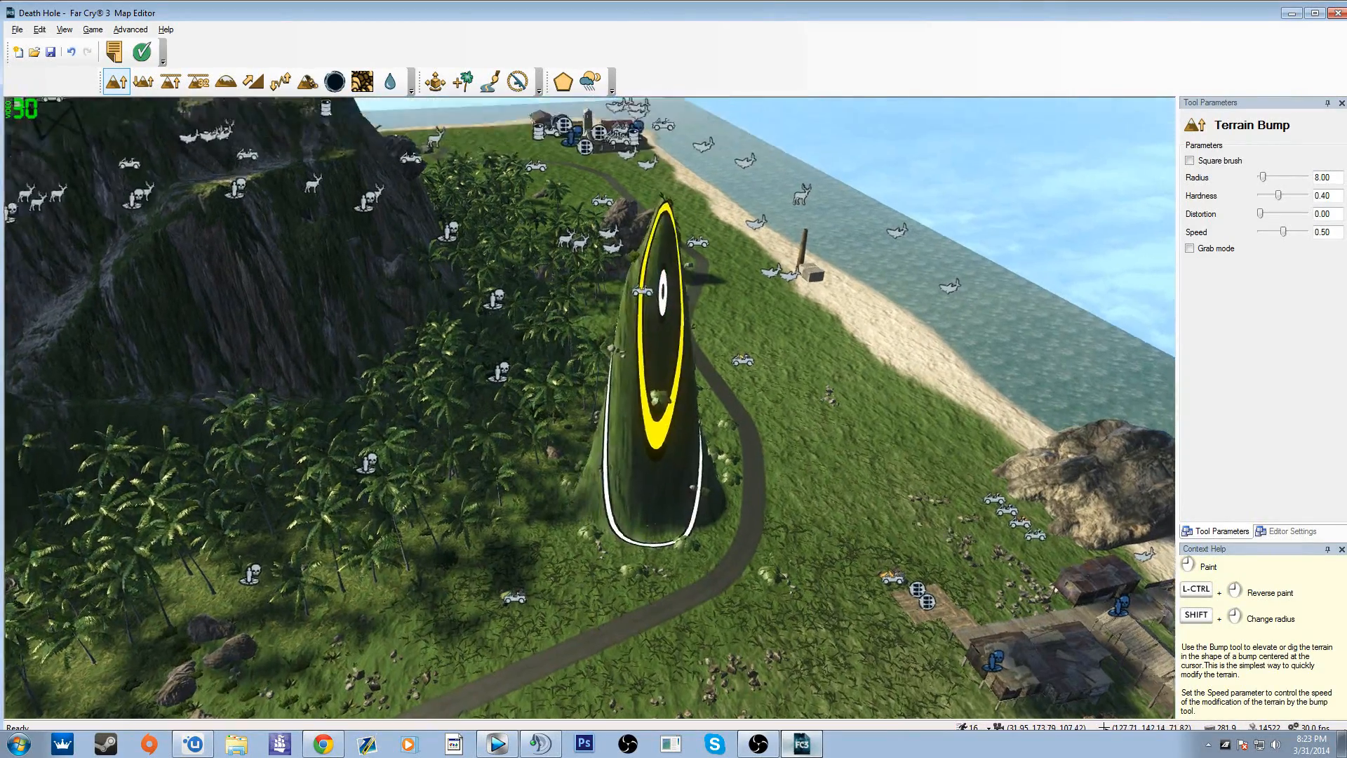
{"action": "mouse_move", "coordinate": [663, 293]}
{"action": "right_mouse_down"}
{"action": "mouse_move", "coordinate": [659, 246]}
{"action": "mouse_move", "coordinate": [649, 315]}
{"action": "right_mouse_up"}
{"action": "key", "text": "a"}
{"action": "key", "text": "s"}
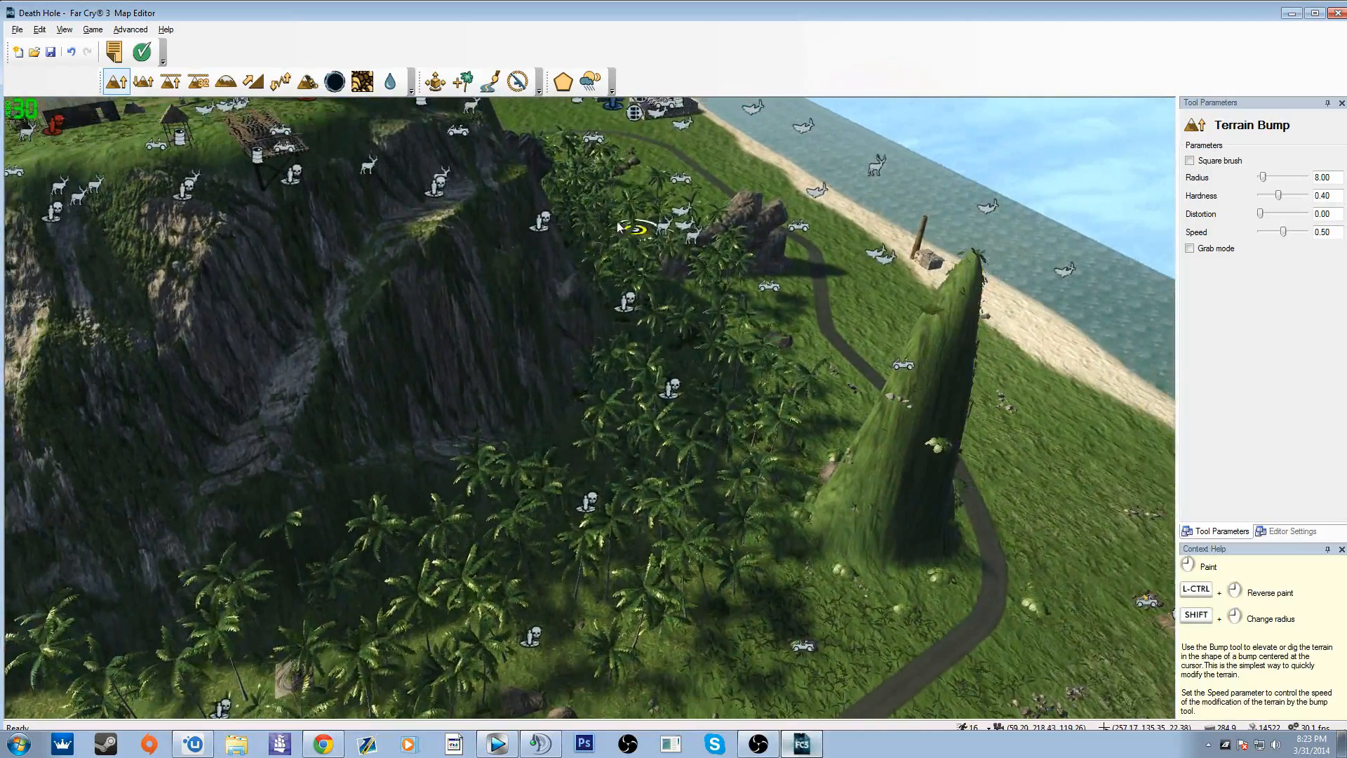
Step: Raise a broad mound between road and beach using Terrain Bump with radius 21.50, hardness 0.25, distortion 0.28 and speed 0.28
{"action": "left_click", "coordinate": [144, 82]}
{"action": "left_click", "coordinate": [122, 85]}
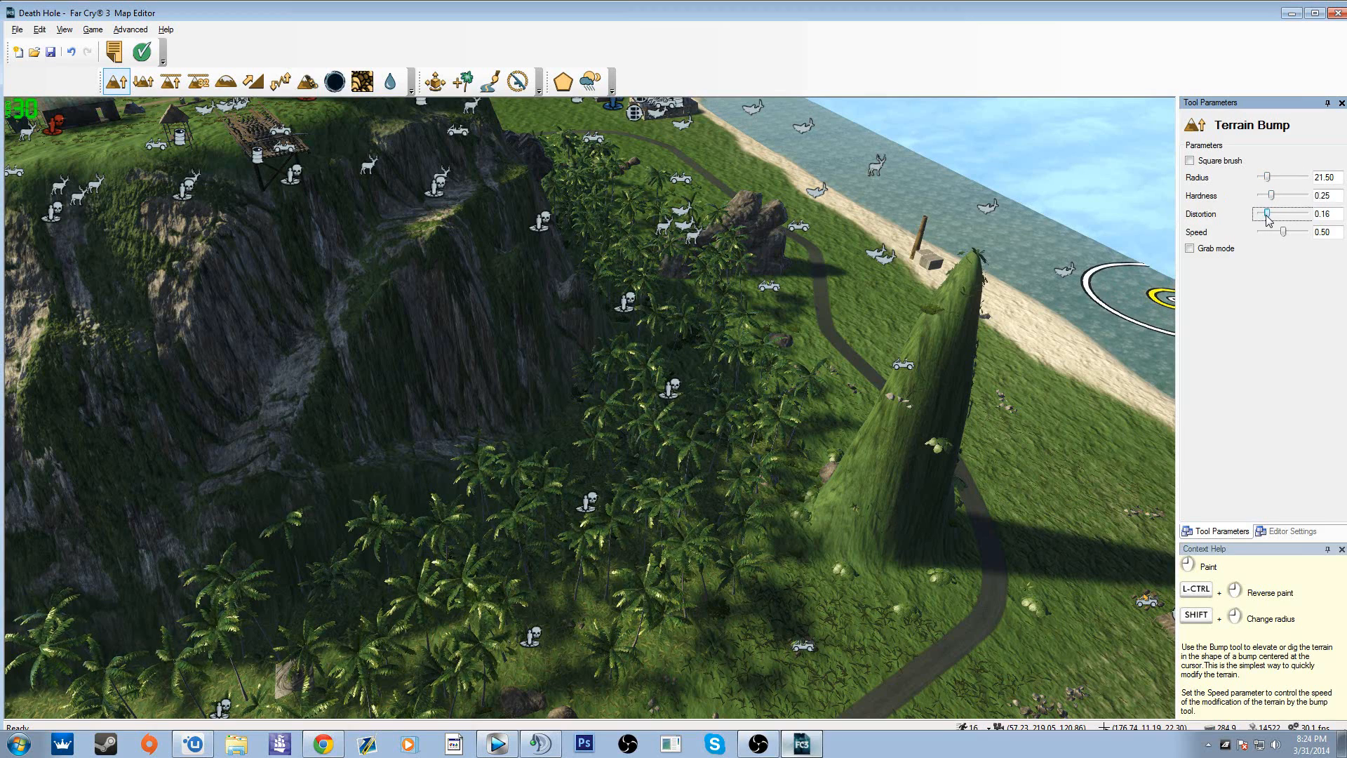
{"action": "left_click_drag", "start_coordinate": [1275, 237], "coordinate": [1274, 237]}
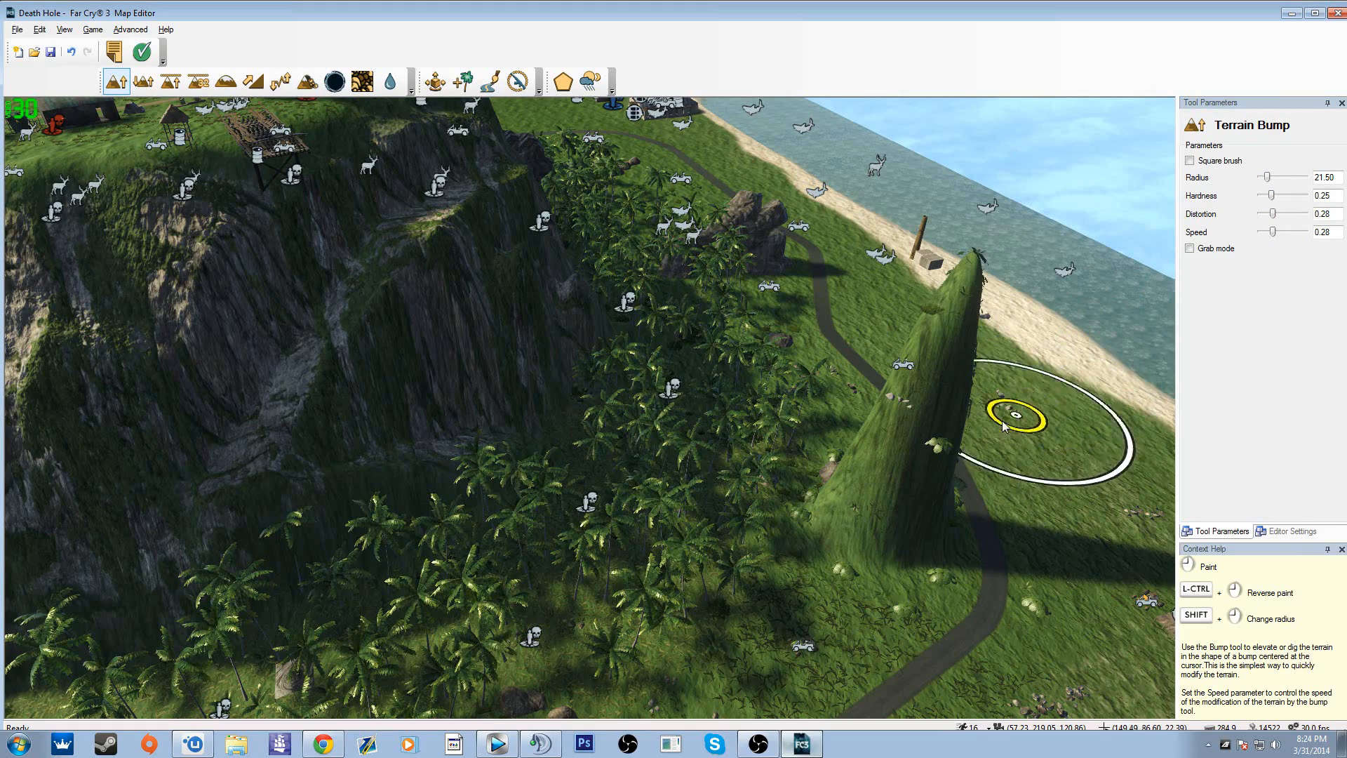
{"action": "mouse_move", "coordinate": [1016, 412]}
{"action": "left_mouse_down"}
{"action": "mouse_move", "coordinate": [1008, 403]}
{"action": "mouse_move", "coordinate": [1031, 386]}
{"action": "mouse_move", "coordinate": [1052, 437]}
{"action": "mouse_move", "coordinate": [990, 429]}
{"action": "left_mouse_up"}
{"action": "key", "text": "d"}
{"action": "key", "text": "d"}
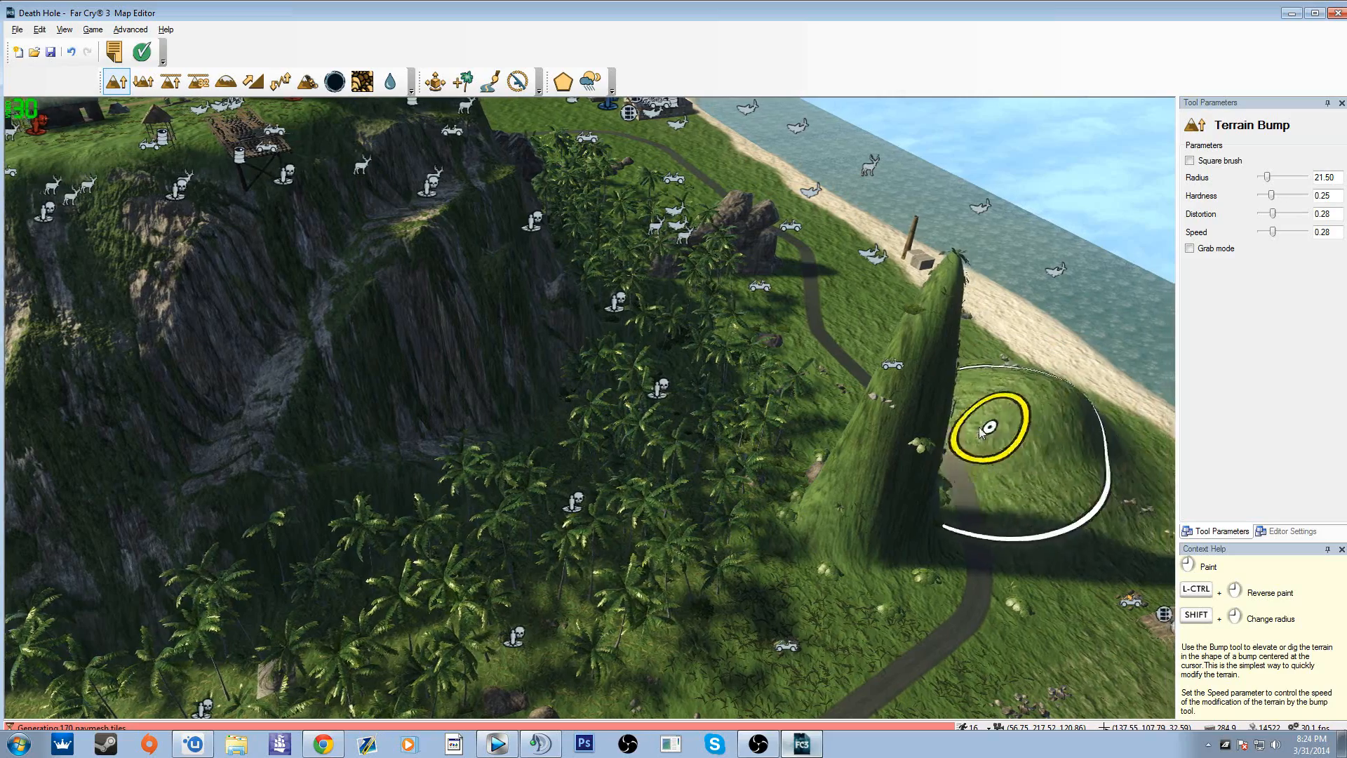
{"action": "right_click_drag", "start_coordinate": [980, 431], "coordinate": [980, 431]}
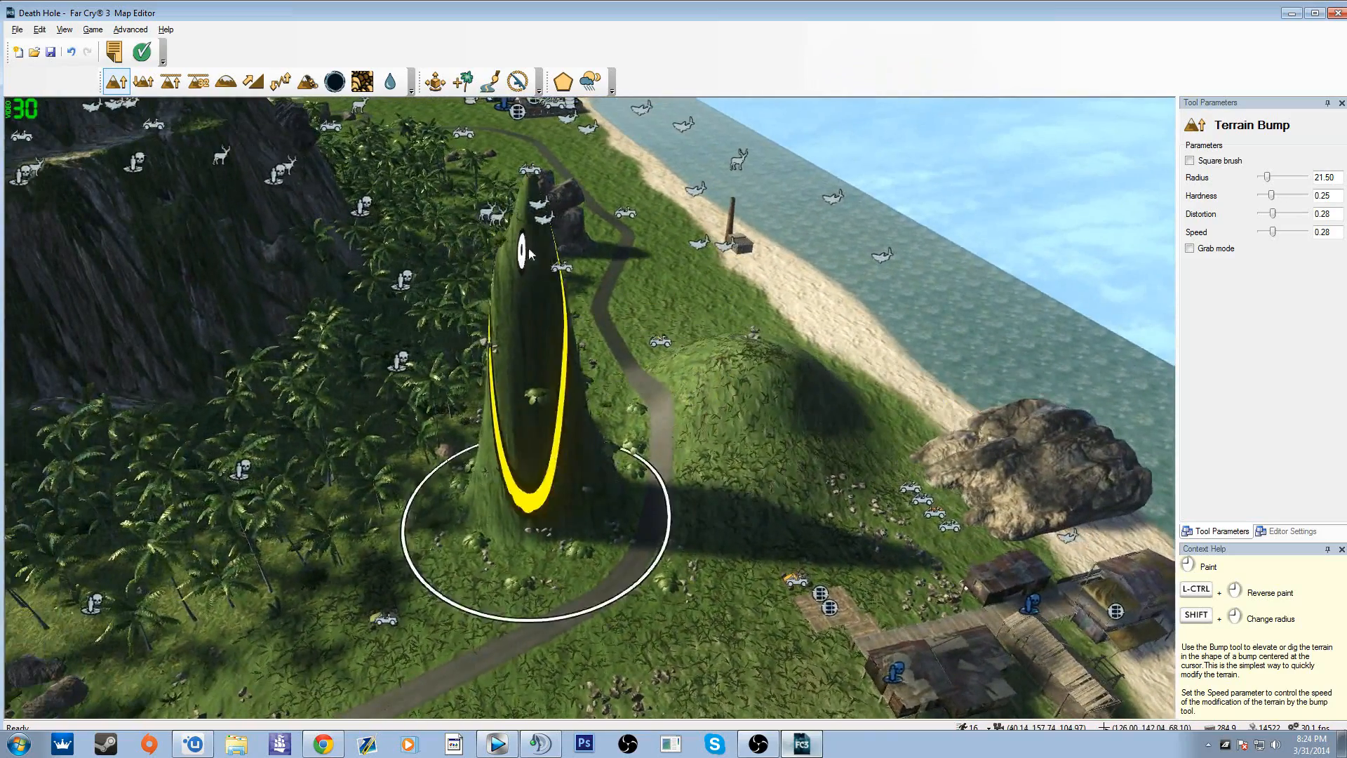
{"action": "key", "text": "a"}
{"action": "right_click_drag", "start_coordinate": [529, 247], "coordinate": [529, 247]}
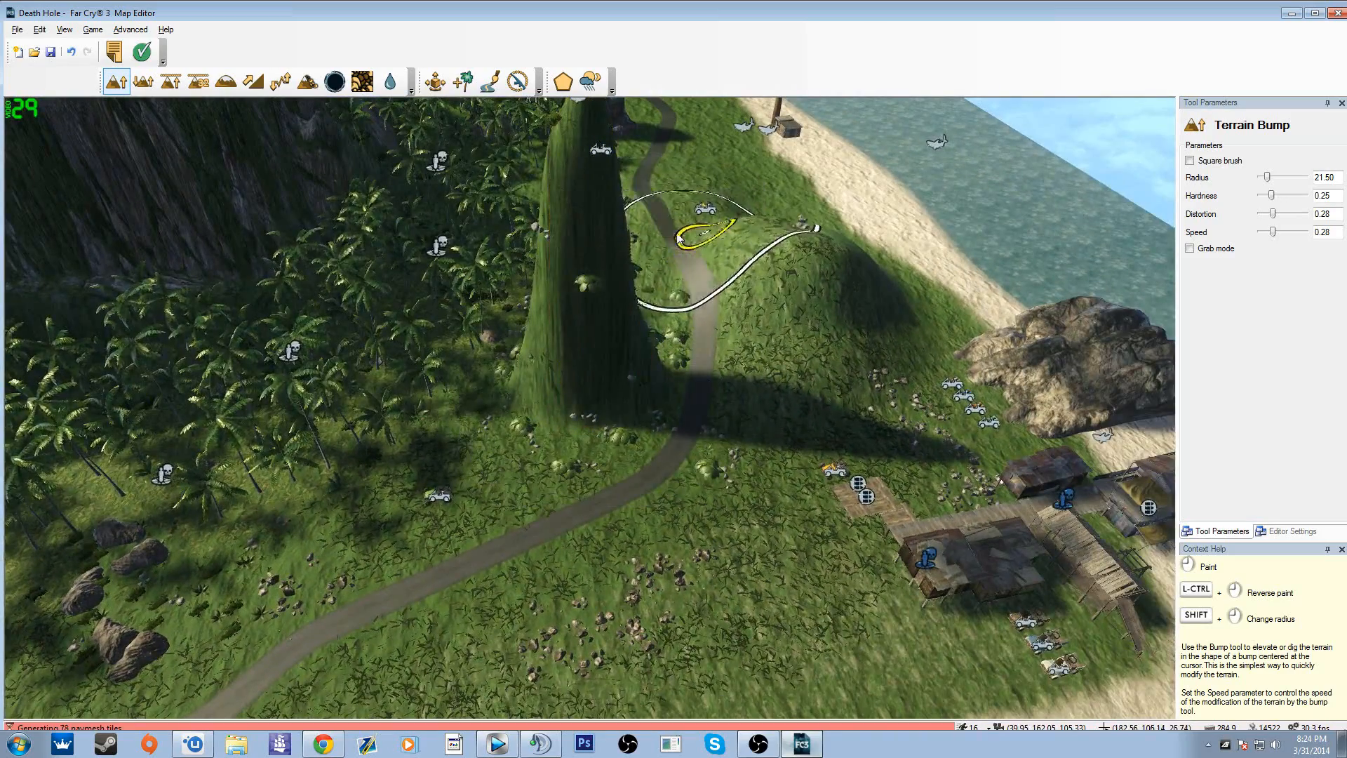
Step: With Terrain Raise/Lower, raise the roadside mound by 5.00 and a separate hump near the beach by 18.16
{"action": "left_click", "coordinate": [143, 81]}
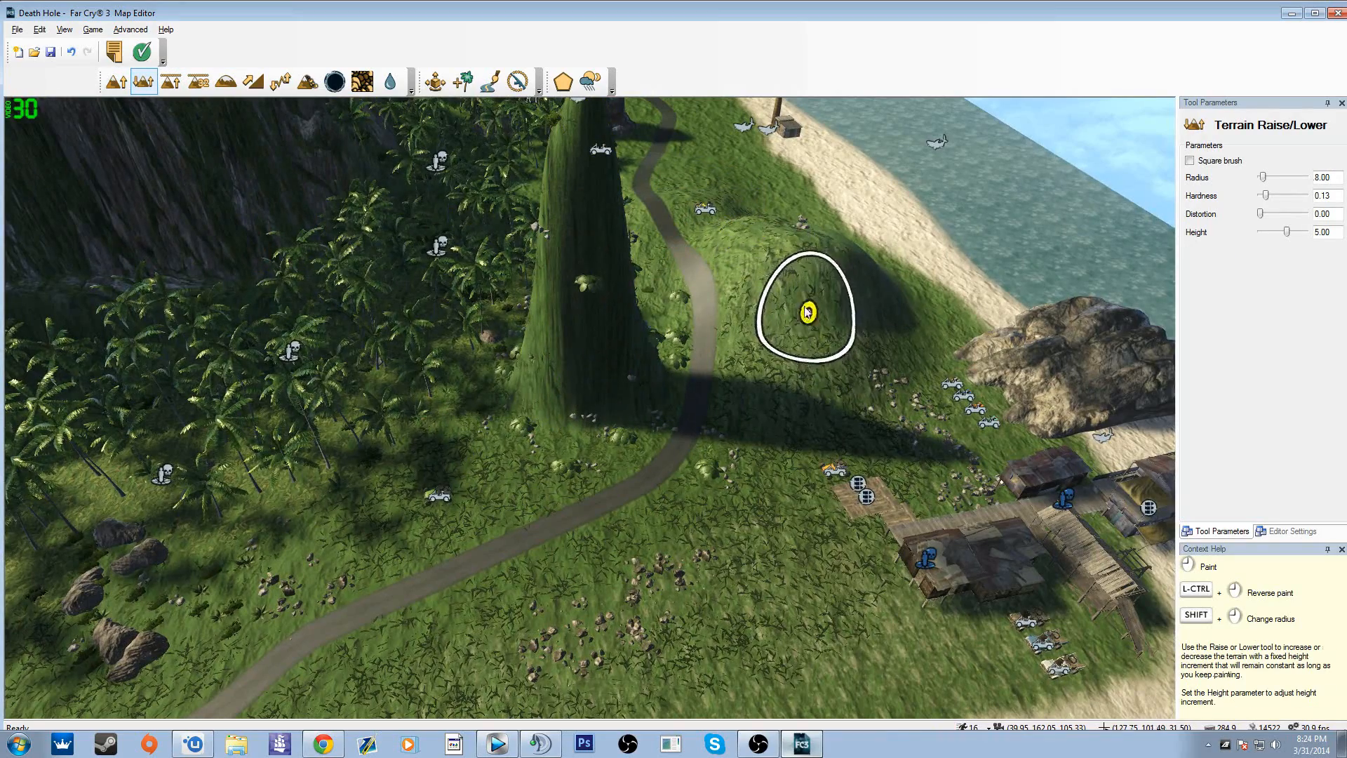
{"action": "mouse_move", "coordinate": [789, 272]}
{"action": "left_mouse_down"}
{"action": "mouse_move", "coordinate": [779, 220]}
{"action": "mouse_move", "coordinate": [826, 220]}
{"action": "mouse_move", "coordinate": [850, 254]}
{"action": "left_mouse_up"}
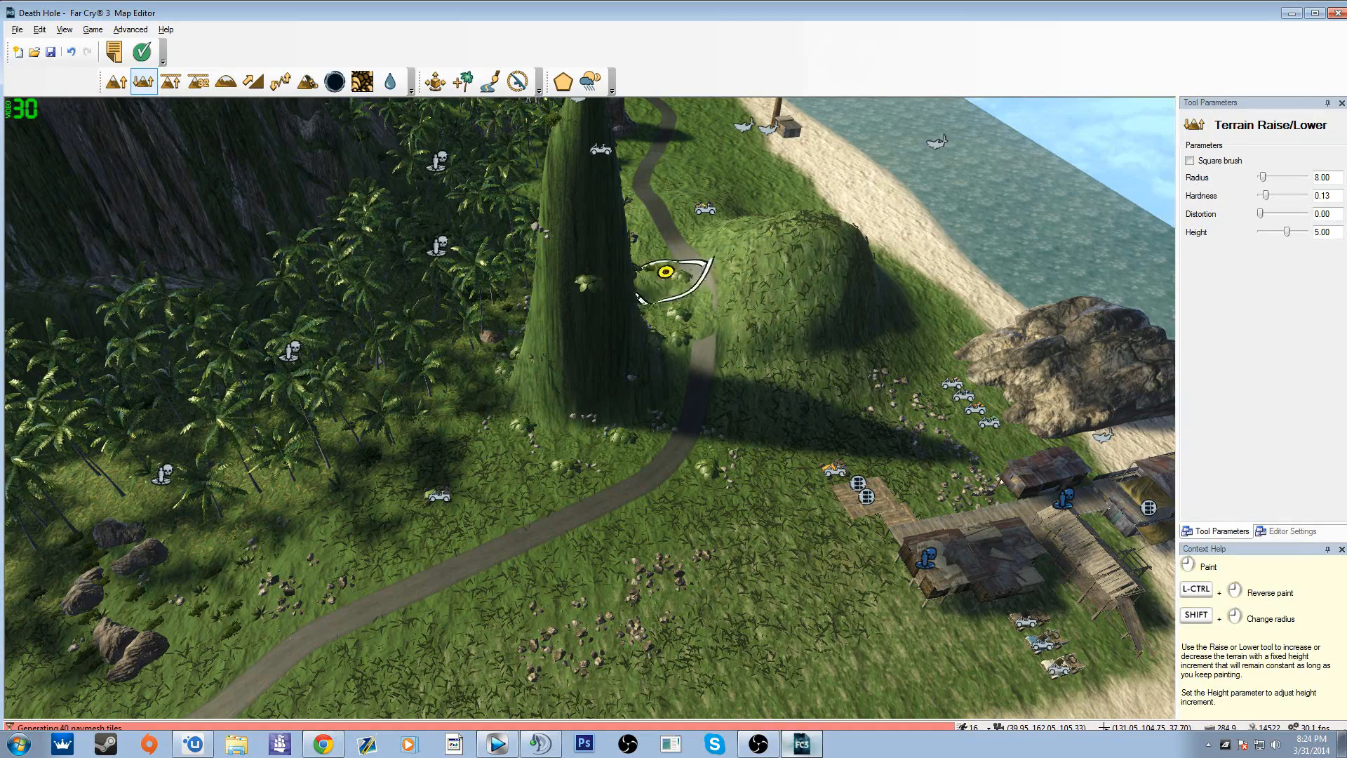
{"action": "mouse_move", "coordinate": [693, 309]}
{"action": "left_mouse_down"}
{"action": "mouse_move", "coordinate": [692, 463]}
{"action": "mouse_move", "coordinate": [693, 393]}
{"action": "mouse_move", "coordinate": [798, 239]}
{"action": "left_mouse_up"}
{"action": "key", "text": "ctrl+z"}
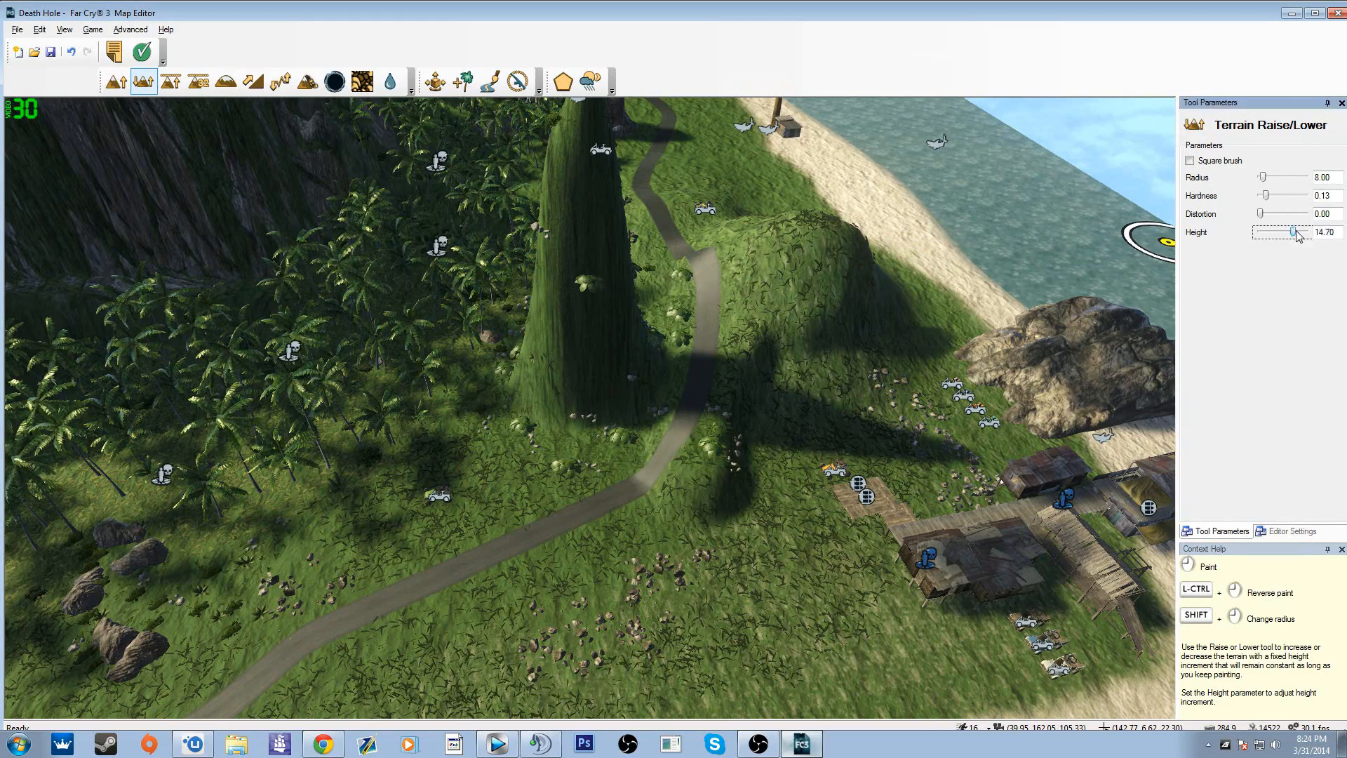
{"action": "left_click_drag", "start_coordinate": [995, 372], "coordinate": [966, 232]}
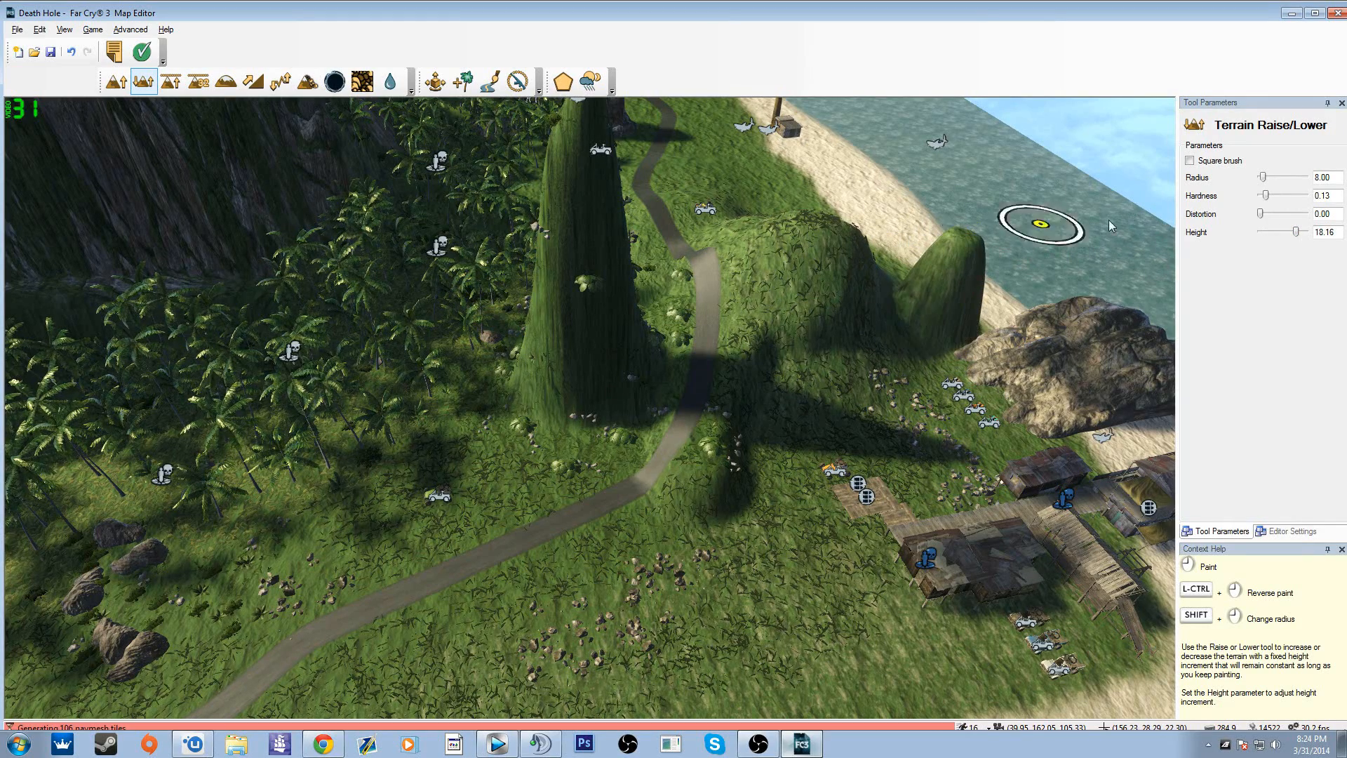
Step: Set the Raise/Lower height to 32.00 and repeatedly raise one spot beside the mound into a towering pillar
{"action": "left_click_drag", "start_coordinate": [1297, 233], "coordinate": [1310, 233]}
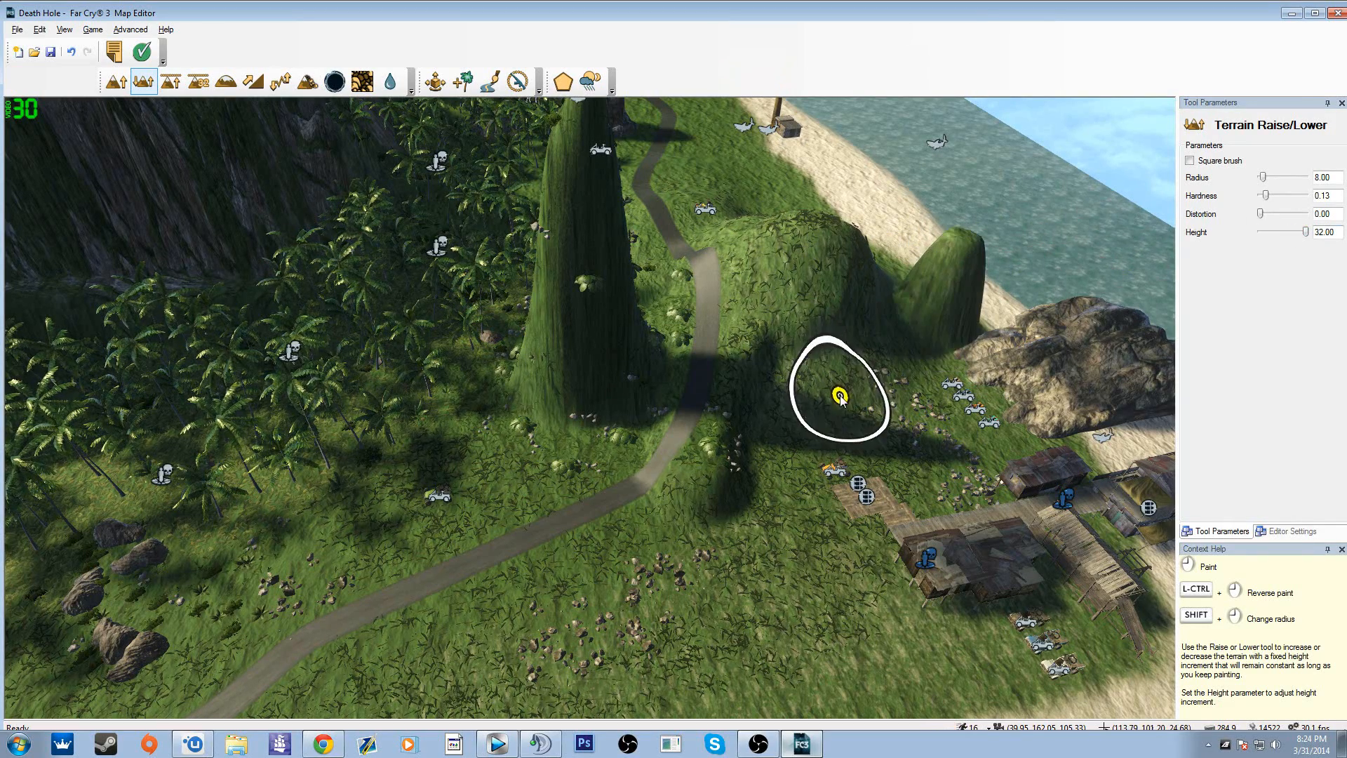
{"action": "left_click_drag", "start_coordinate": [836, 385], "coordinate": [842, 393]}
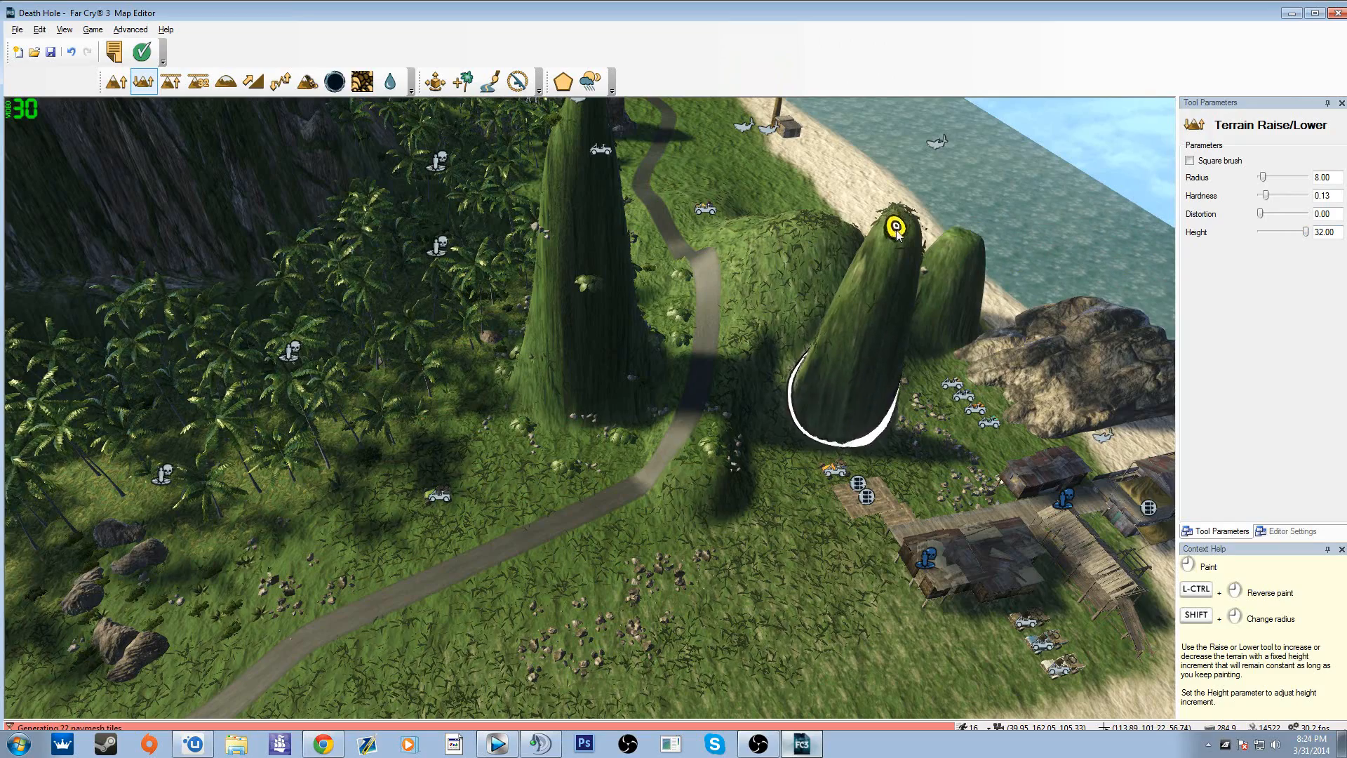
{"action": "key", "text": "d"}
{"action": "mouse_move", "coordinate": [896, 232]}
{"action": "right_mouse_down"}
{"action": "mouse_move", "coordinate": [866, 280]}
{"action": "mouse_move", "coordinate": [743, 369]}
{"action": "right_mouse_up"}
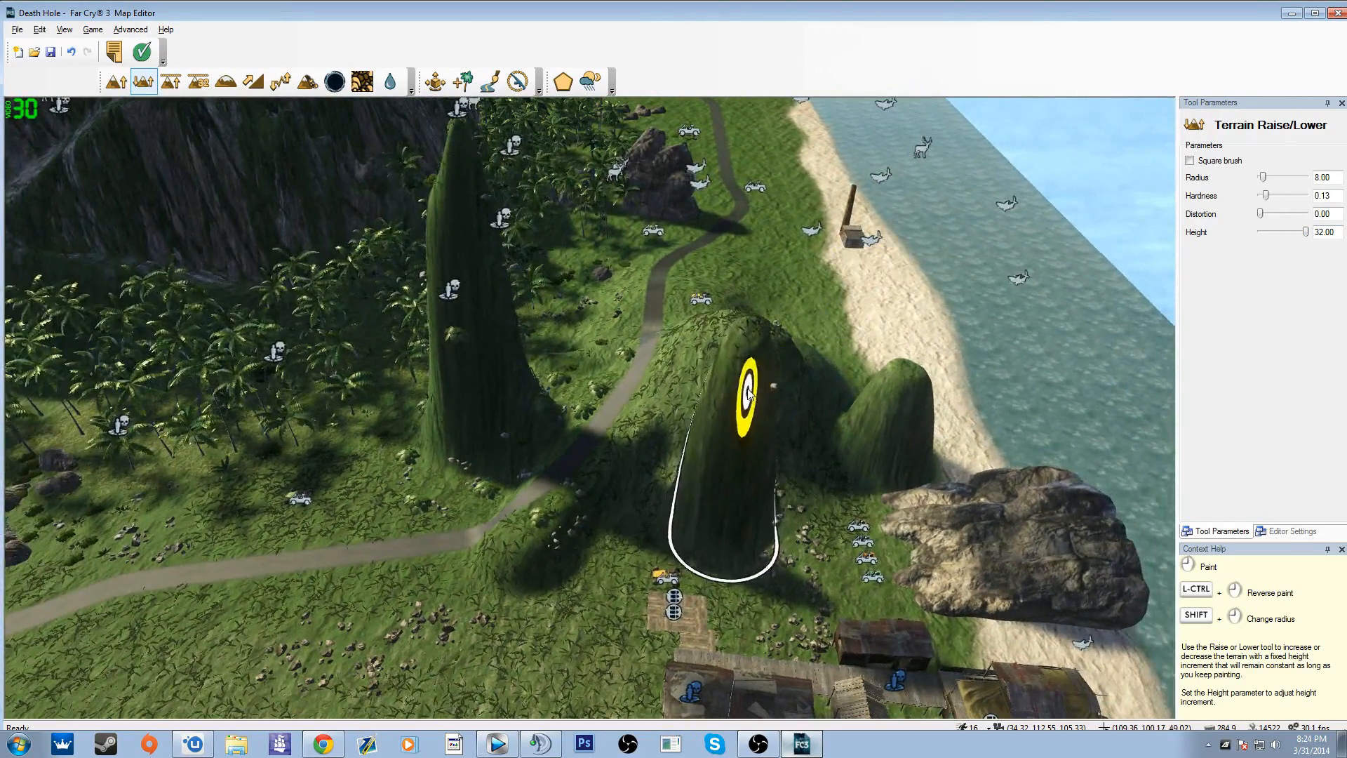
{"action": "left_click", "coordinate": [744, 362]}
{"action": "mouse_move", "coordinate": [788, 102]}
{"action": "right_mouse_down"}
{"action": "mouse_move", "coordinate": [756, 156]}
{"action": "mouse_move", "coordinate": [788, 100]}
{"action": "right_mouse_up"}
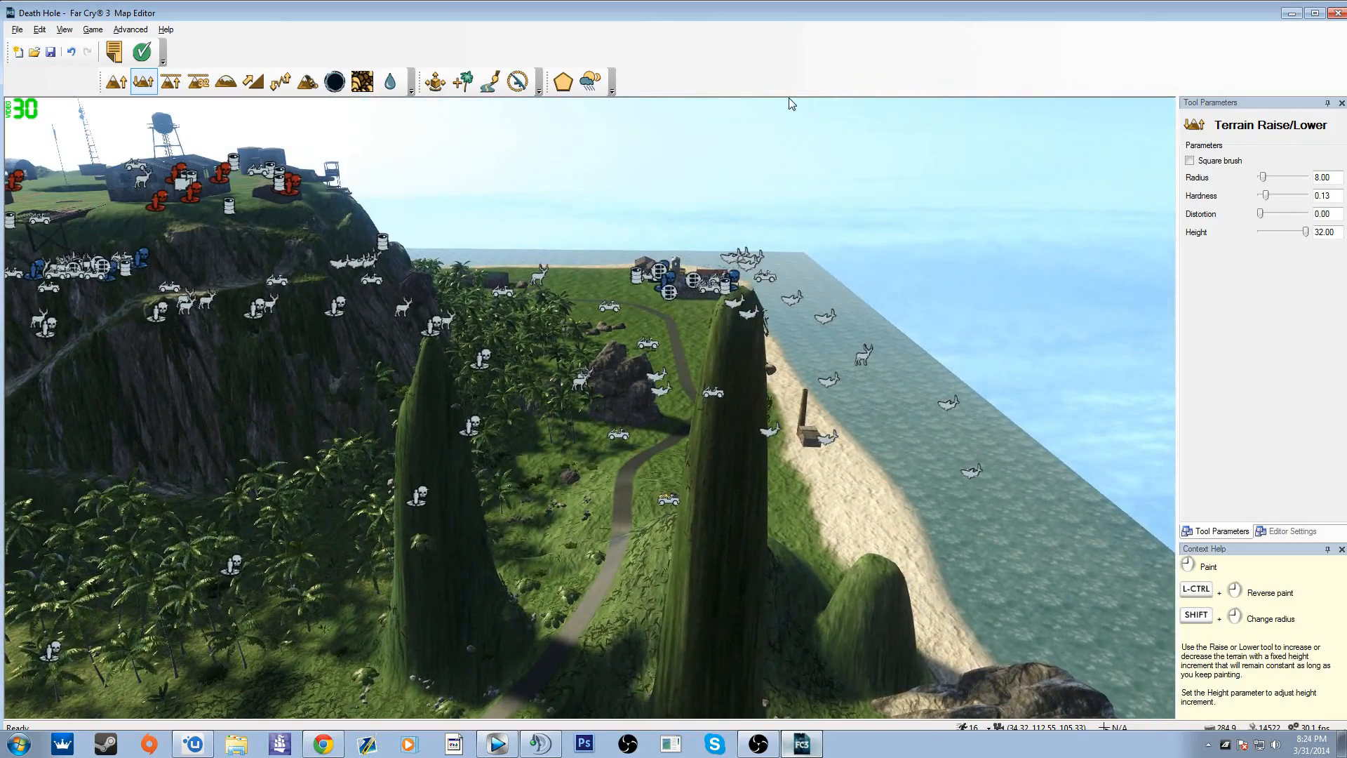
{"action": "left_click", "coordinate": [738, 314]}
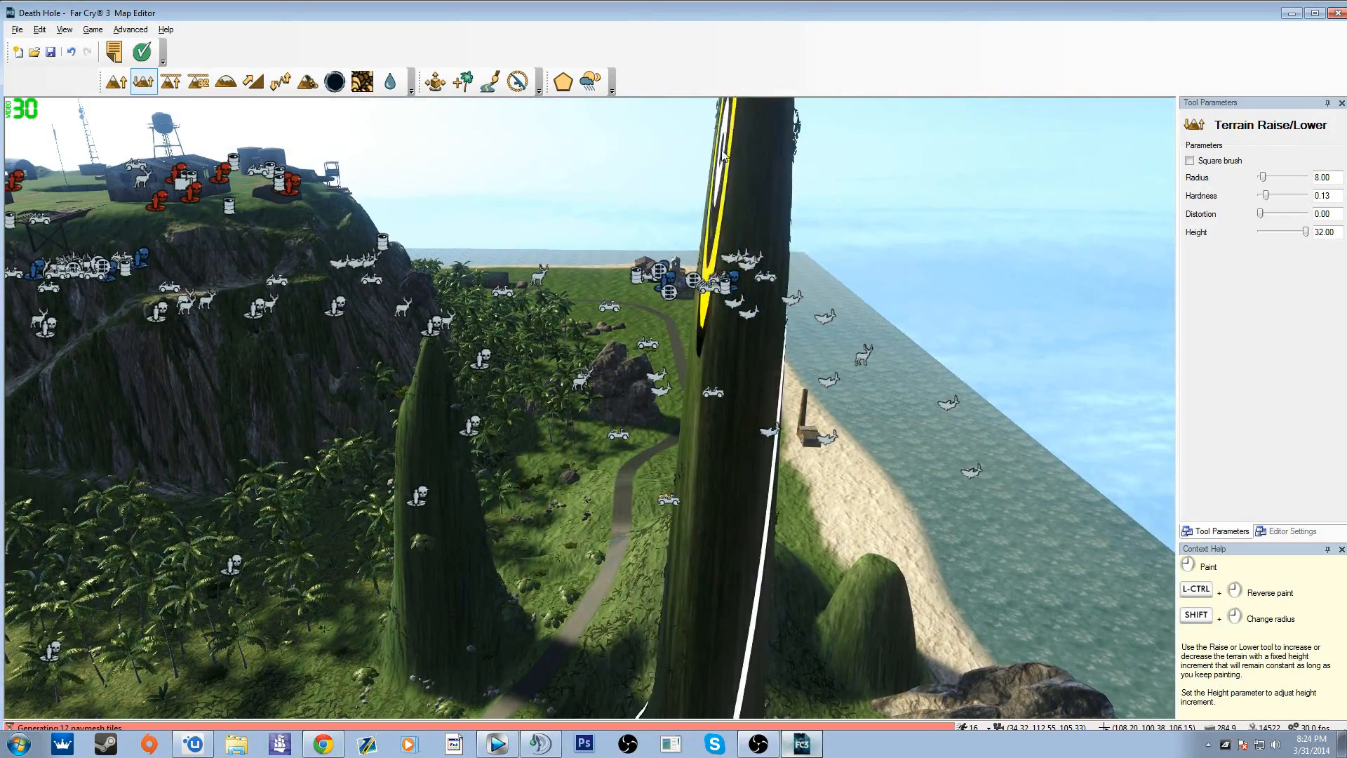
{"action": "mouse_move", "coordinate": [738, 314]}
{"action": "right_mouse_down"}
{"action": "mouse_move", "coordinate": [741, 231]}
{"action": "mouse_move", "coordinate": [708, 378]}
{"action": "mouse_move", "coordinate": [617, 294]}
{"action": "mouse_move", "coordinate": [828, 365]}
{"action": "mouse_move", "coordinate": [772, 281]}
{"action": "mouse_move", "coordinate": [723, 155]}
{"action": "right_mouse_up"}
Step: Set the Raise/Lower height to -26.82 and dig a pit across the dirt path near the road junction
{"action": "key", "text": "a"}
{"action": "key", "text": "a"}
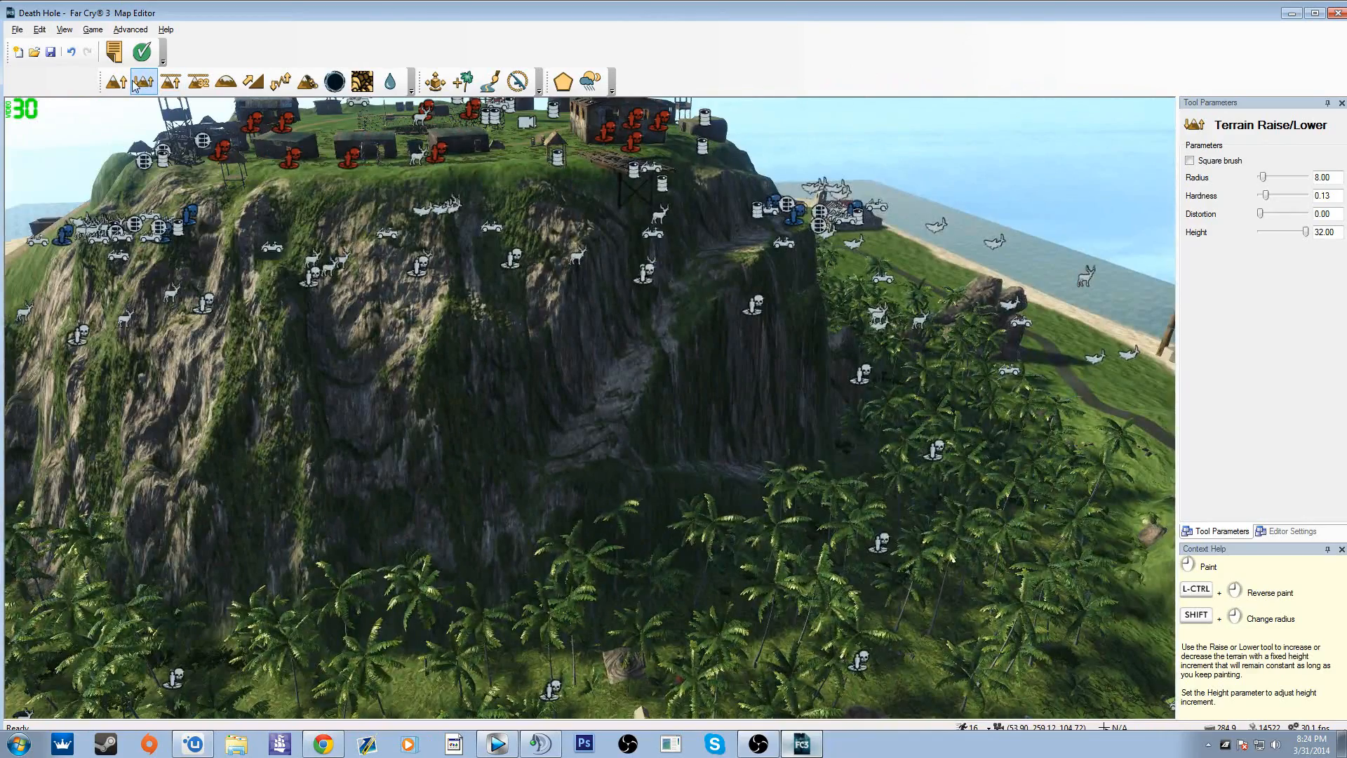
{"action": "key", "text": "w"}
{"action": "mouse_move", "coordinate": [634, 353]}
{"action": "right_mouse_down"}
{"action": "mouse_move", "coordinate": [842, 344]}
{"action": "mouse_move", "coordinate": [680, 414]}
{"action": "mouse_move", "coordinate": [751, 477]}
{"action": "mouse_move", "coordinate": [653, 428]}
{"action": "mouse_move", "coordinate": [561, 421]}
{"action": "right_mouse_up"}
{"action": "key", "text": "s"}
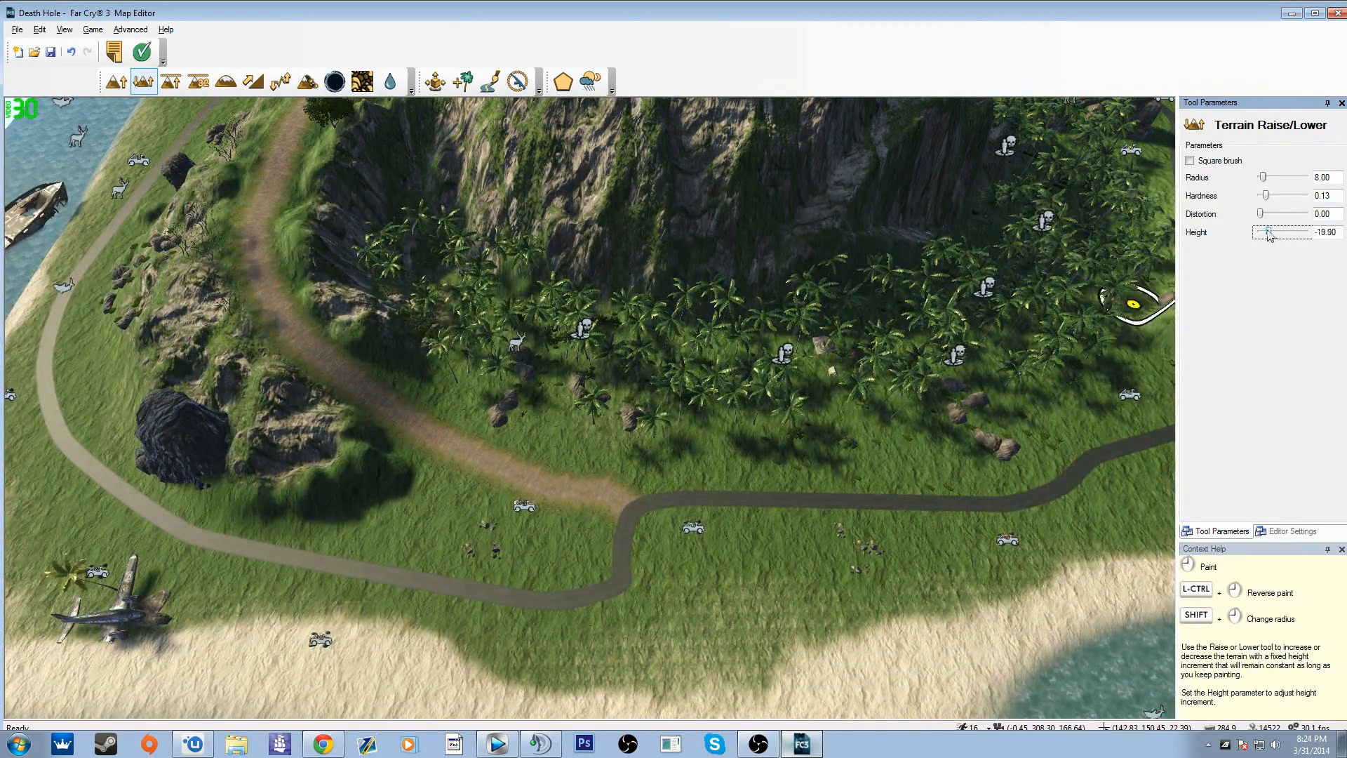
{"action": "left_click", "coordinate": [510, 484]}
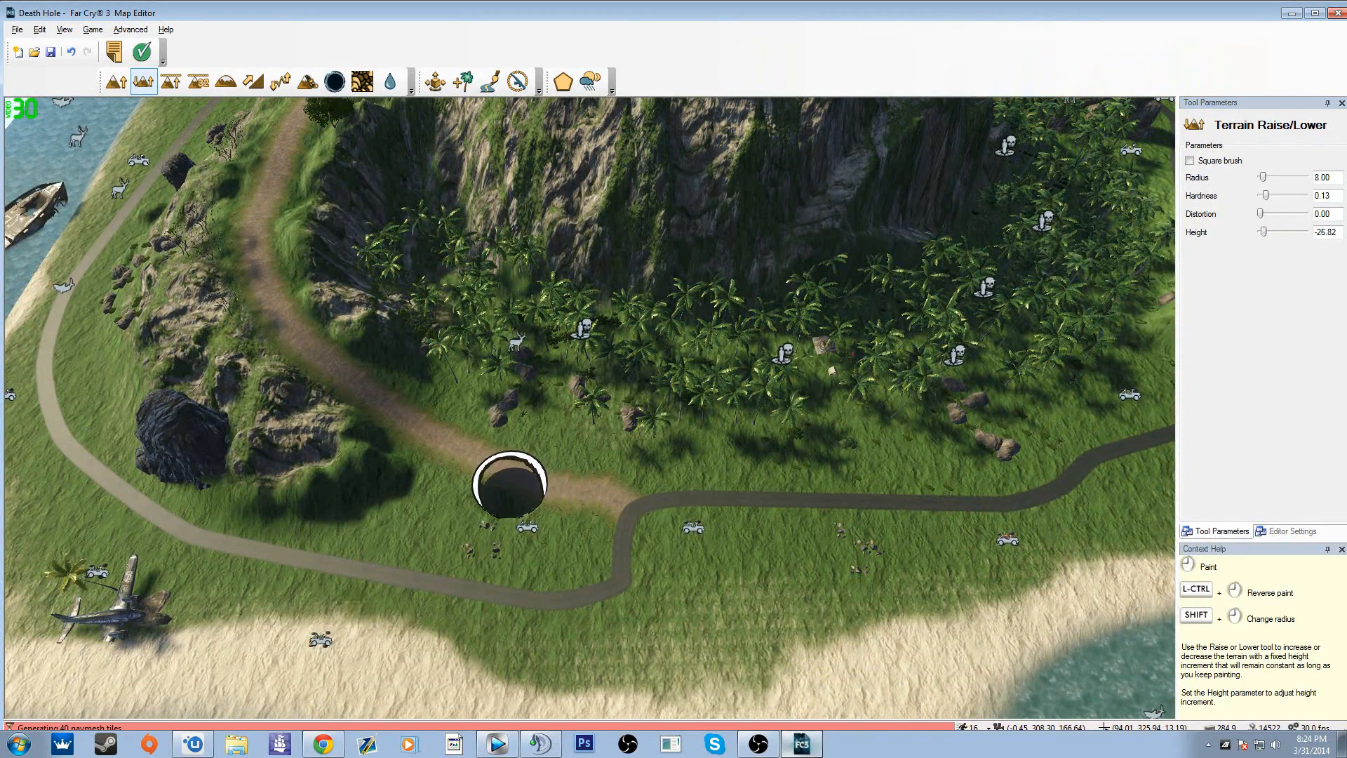
{"action": "mouse_move", "coordinate": [510, 485]}
{"action": "left_mouse_down"}
{"action": "mouse_move", "coordinate": [541, 487]}
{"action": "mouse_move", "coordinate": [526, 532]}
{"action": "mouse_move", "coordinate": [511, 526]}
{"action": "left_mouse_up"}
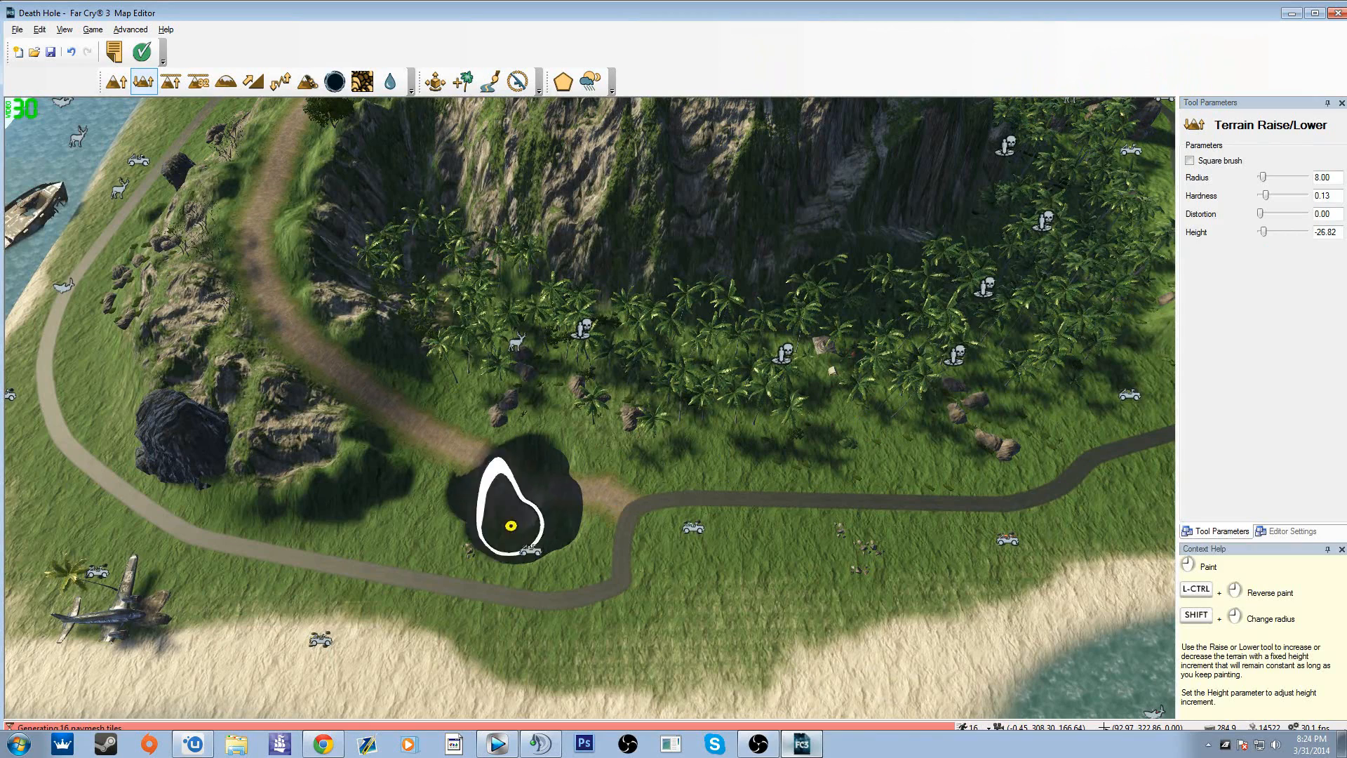
Step: Level patches of ground with Terrain Flatten, including the grass beside the red hole on the hilltop
{"action": "left_click", "coordinate": [171, 83]}
{"action": "left_click_drag", "start_coordinate": [641, 421], "coordinate": [657, 491]}
{"action": "mouse_move", "coordinate": [600, 456]}
{"action": "right_mouse_down"}
{"action": "mouse_move", "coordinate": [625, 393]}
{"action": "mouse_move", "coordinate": [703, 492]}
{"action": "right_mouse_up"}
{"action": "mouse_move", "coordinate": [955, 537]}
{"action": "left_mouse_down"}
{"action": "mouse_move", "coordinate": [966, 542]}
{"action": "mouse_move", "coordinate": [938, 526]}
{"action": "mouse_move", "coordinate": [992, 559]}
{"action": "left_mouse_up"}
{"action": "mouse_move", "coordinate": [948, 558]}
{"action": "right_mouse_down"}
{"action": "mouse_move", "coordinate": [772, 512]}
{"action": "mouse_move", "coordinate": [954, 560]}
{"action": "right_mouse_up"}
{"action": "mouse_move", "coordinate": [901, 569]}
{"action": "left_mouse_down"}
{"action": "mouse_move", "coordinate": [803, 531]}
{"action": "mouse_move", "coordinate": [837, 569]}
{"action": "mouse_move", "coordinate": [810, 503]}
{"action": "left_mouse_up"}
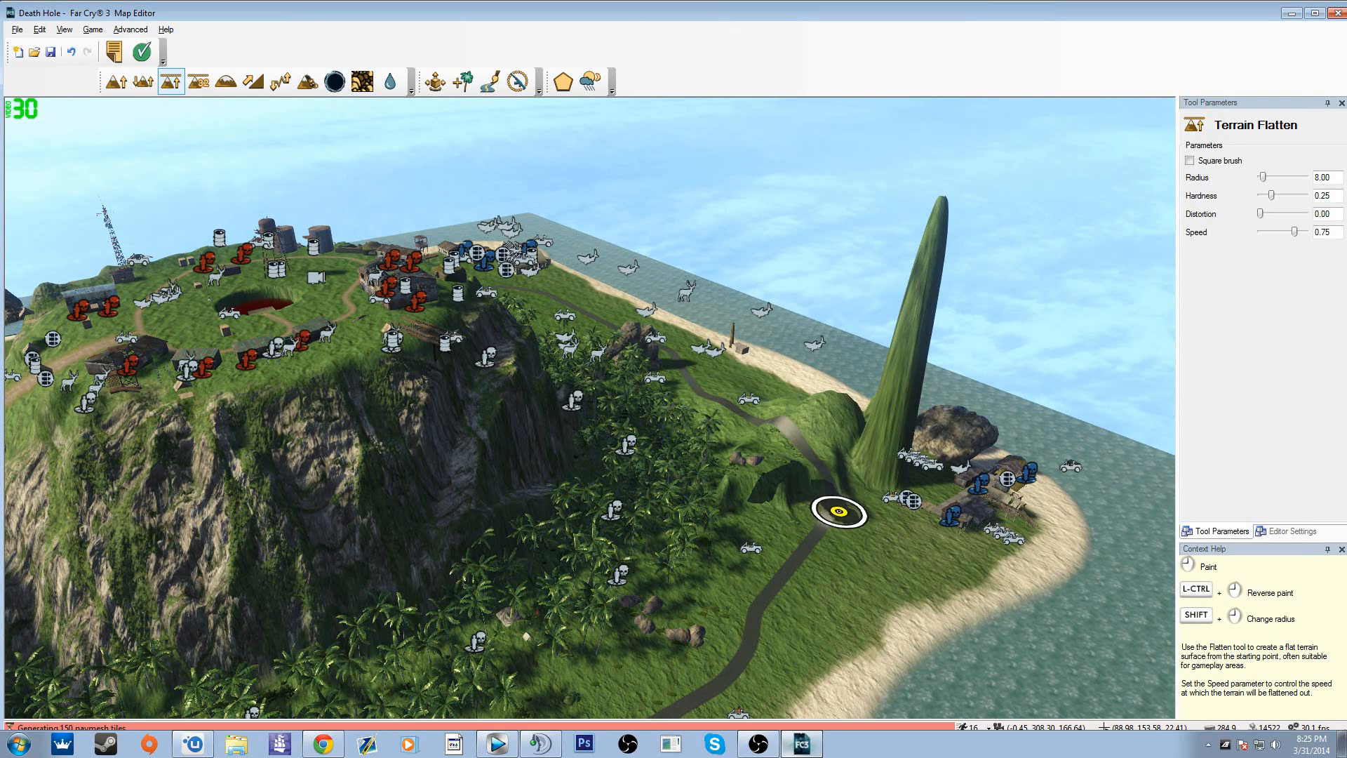
{"action": "left_click", "coordinate": [332, 316]}
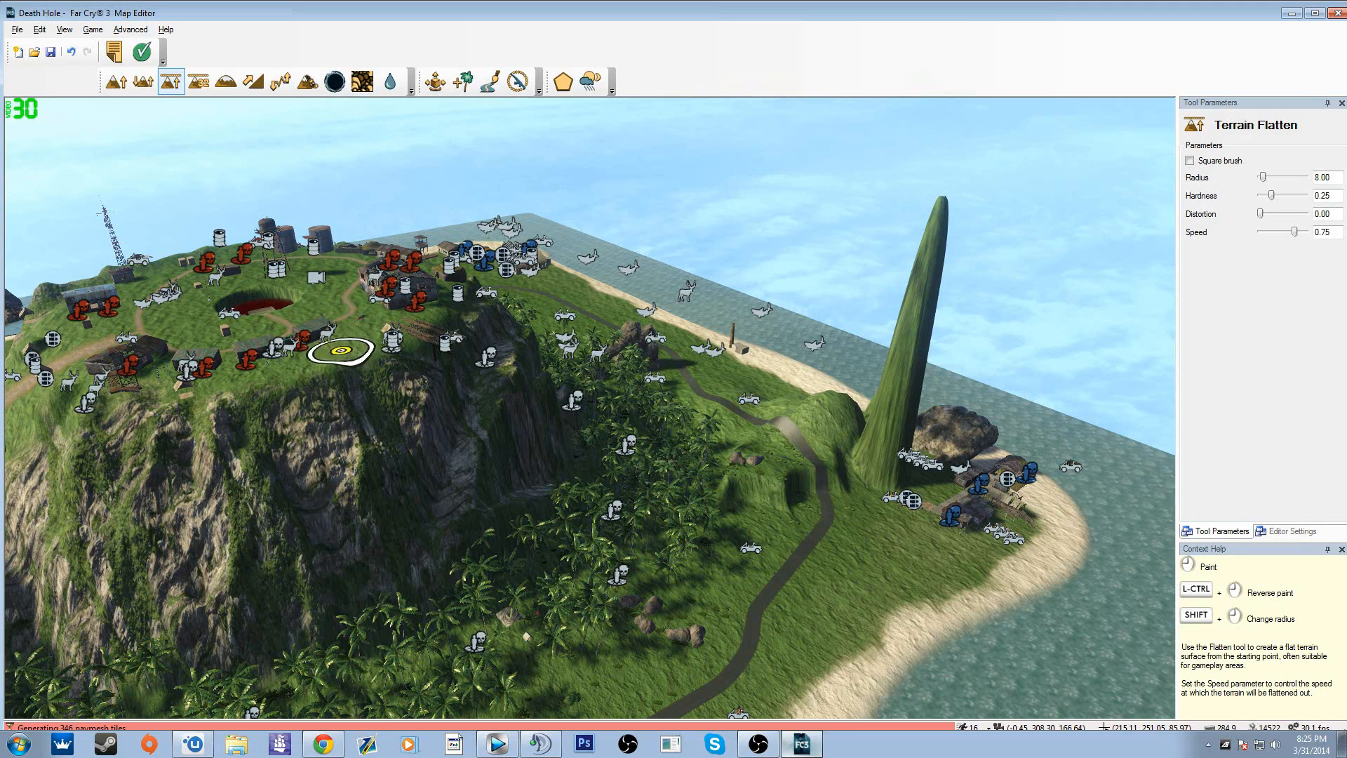
Step: Use Terrain Flatten at radius 8.00 to extend a level ledge from the hilltop camp out over the cliff below
{"action": "mouse_move", "coordinate": [341, 350]}
{"action": "left_mouse_down"}
{"action": "mouse_move", "coordinate": [360, 382]}
{"action": "mouse_move", "coordinate": [562, 533]}
{"action": "mouse_move", "coordinate": [379, 396]}
{"action": "mouse_move", "coordinate": [214, 467]}
{"action": "mouse_move", "coordinate": [204, 580]}
{"action": "mouse_move", "coordinate": [460, 584]}
{"action": "mouse_move", "coordinate": [536, 513]}
{"action": "left_mouse_up"}
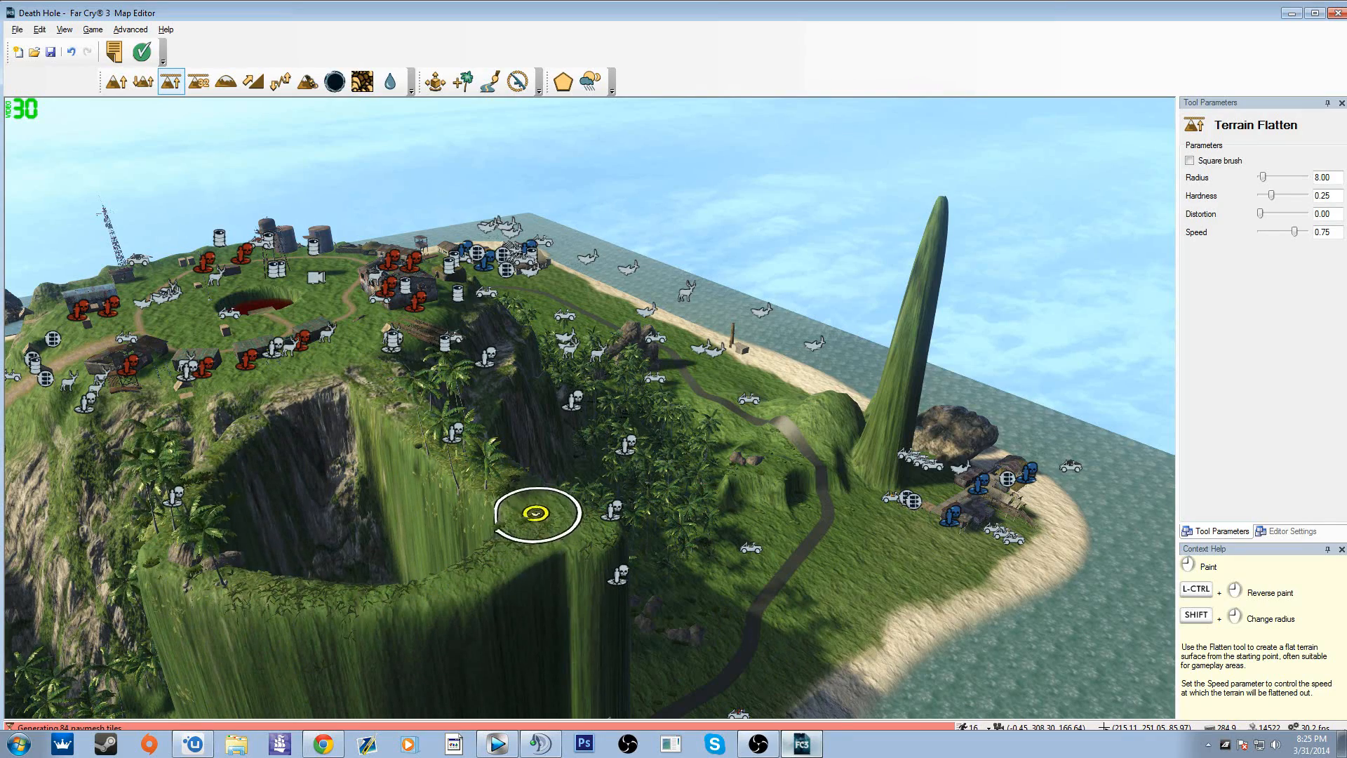
{"action": "right_click_drag", "start_coordinate": [529, 535], "coordinate": [383, 557]}
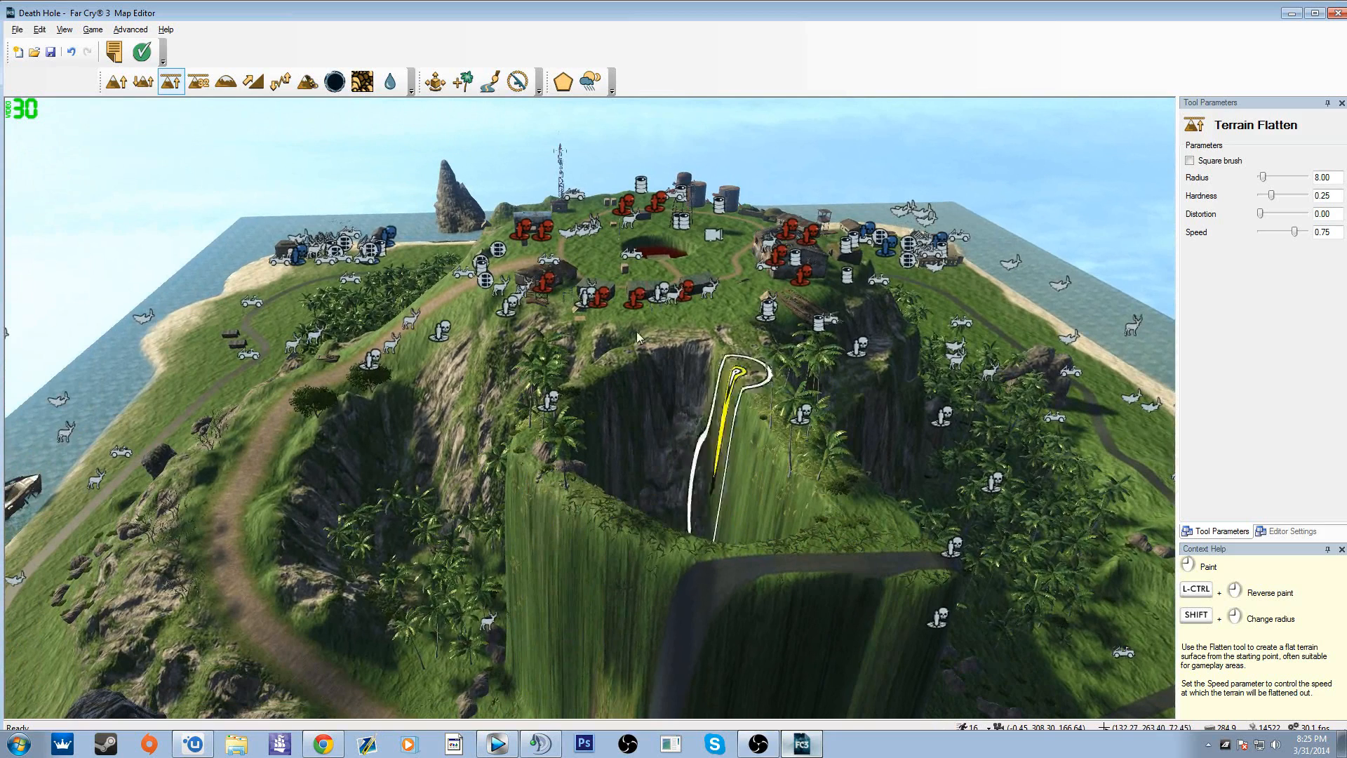
Step: With Terrain Set to Height at 32.00, cut into the hillside beside the ledge and raise a flat-topped mesa between the road and beach
{"action": "left_click", "coordinate": [198, 83]}
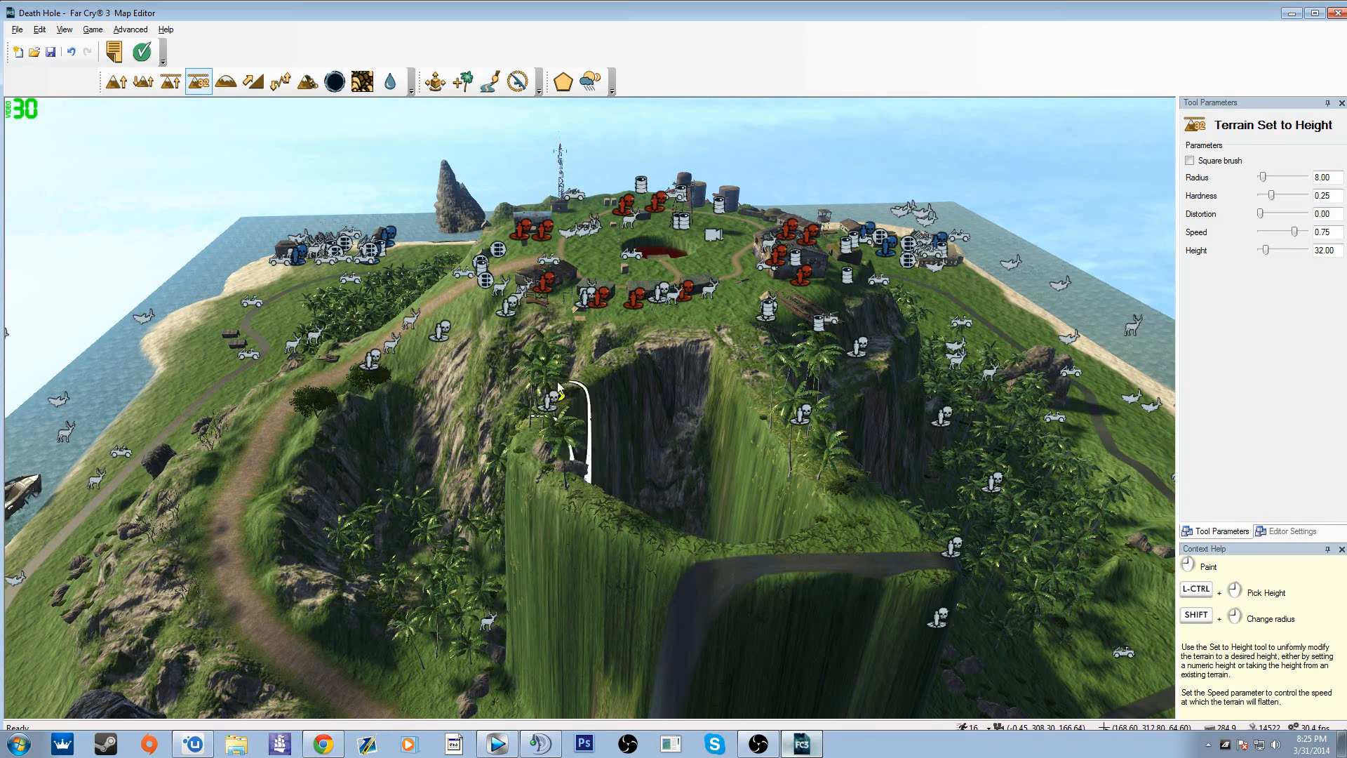
{"action": "left_click", "coordinate": [501, 338]}
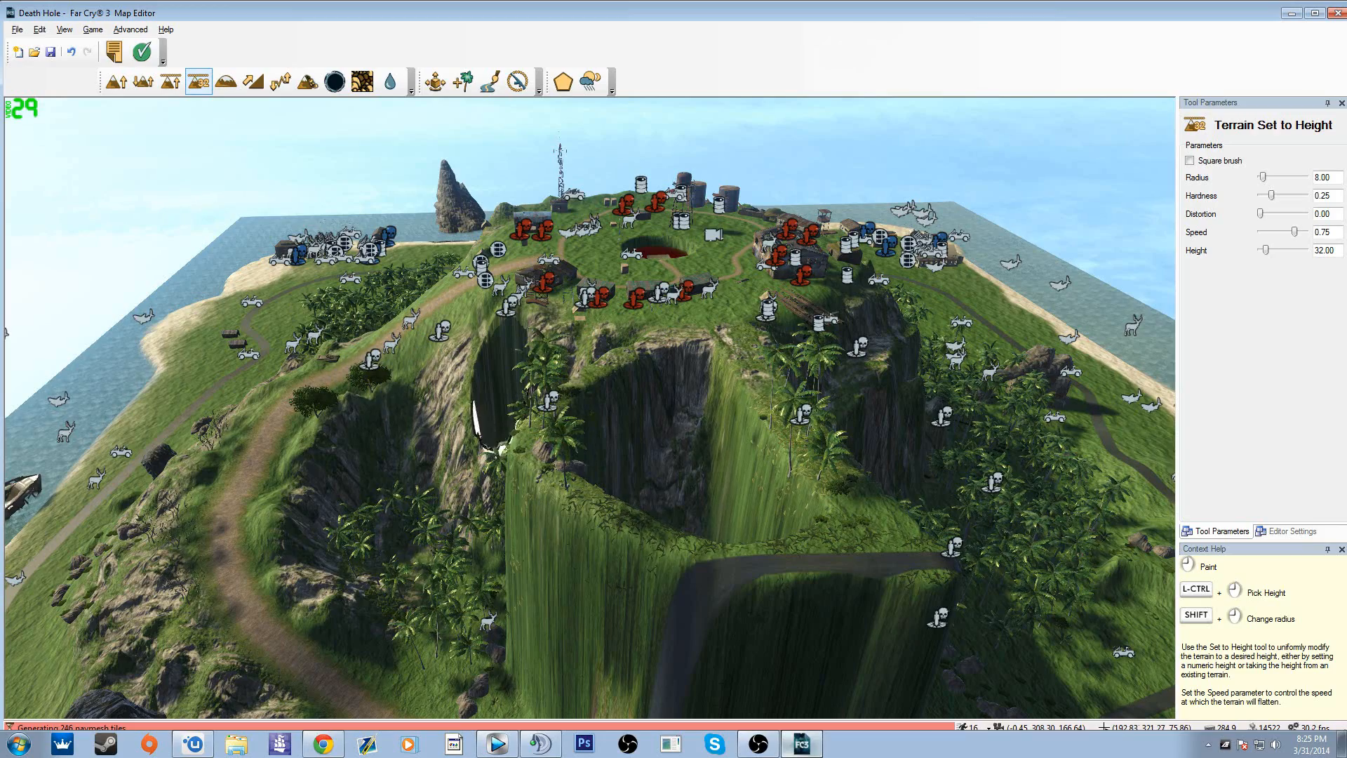
{"action": "right_click_drag", "start_coordinate": [772, 456], "coordinate": [714, 533]}
{"action": "key", "text": "w"}
{"action": "mouse_move", "coordinate": [478, 443]}
{"action": "right_mouse_down"}
{"action": "mouse_move", "coordinate": [393, 337]}
{"action": "mouse_move", "coordinate": [421, 308]}
{"action": "mouse_move", "coordinate": [393, 379]}
{"action": "mouse_move", "coordinate": [379, 280]}
{"action": "mouse_move", "coordinate": [330, 260]}
{"action": "mouse_move", "coordinate": [355, 249]}
{"action": "mouse_move", "coordinate": [344, 242]}
{"action": "right_mouse_up"}
{"action": "key", "text": "w"}
{"action": "key", "text": "w"}
{"action": "key", "text": "w"}
{"action": "left_click_drag", "start_coordinate": [417, 425], "coordinate": [412, 334]}
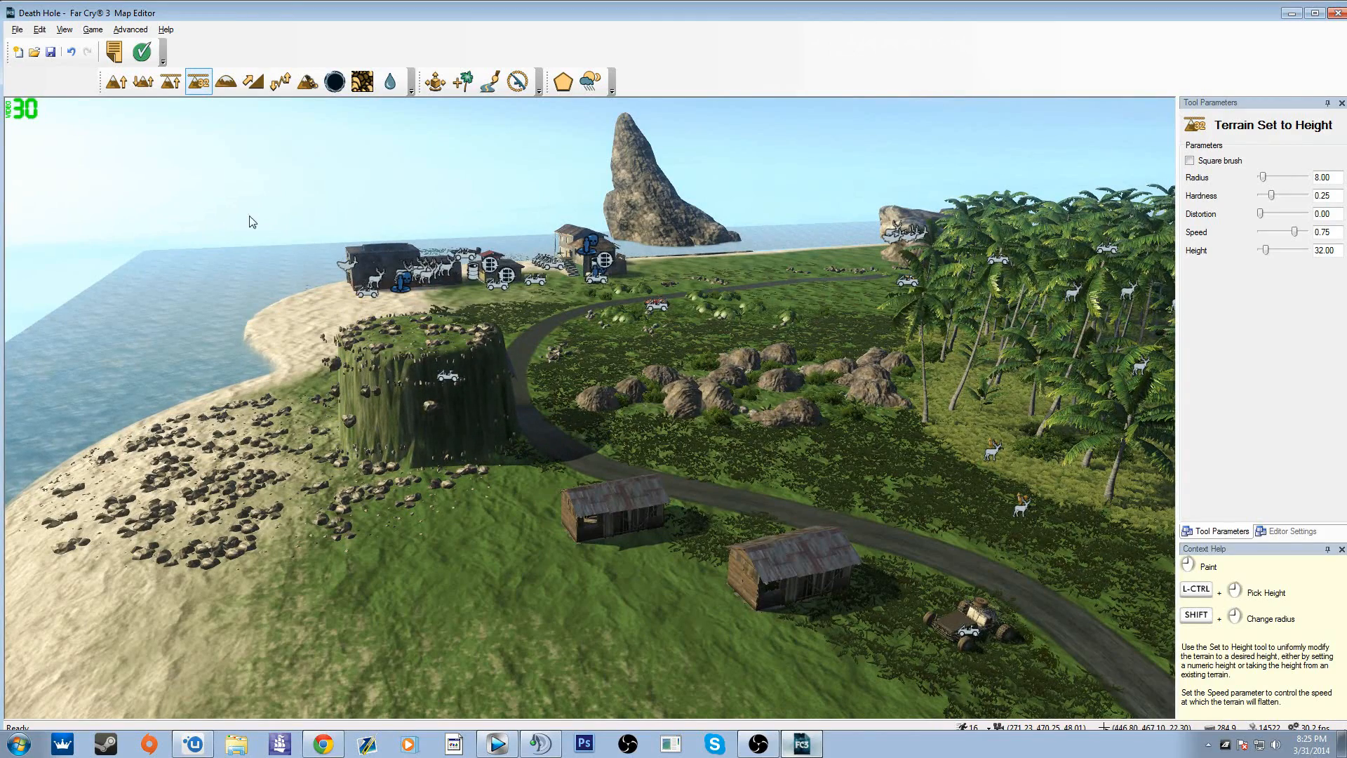
Step: With Terrain Raise/Lower, dig a pond beside the mesa at height -26.82 and raise a pillar over the road at height 3.45
{"action": "left_click", "coordinate": [144, 83]}
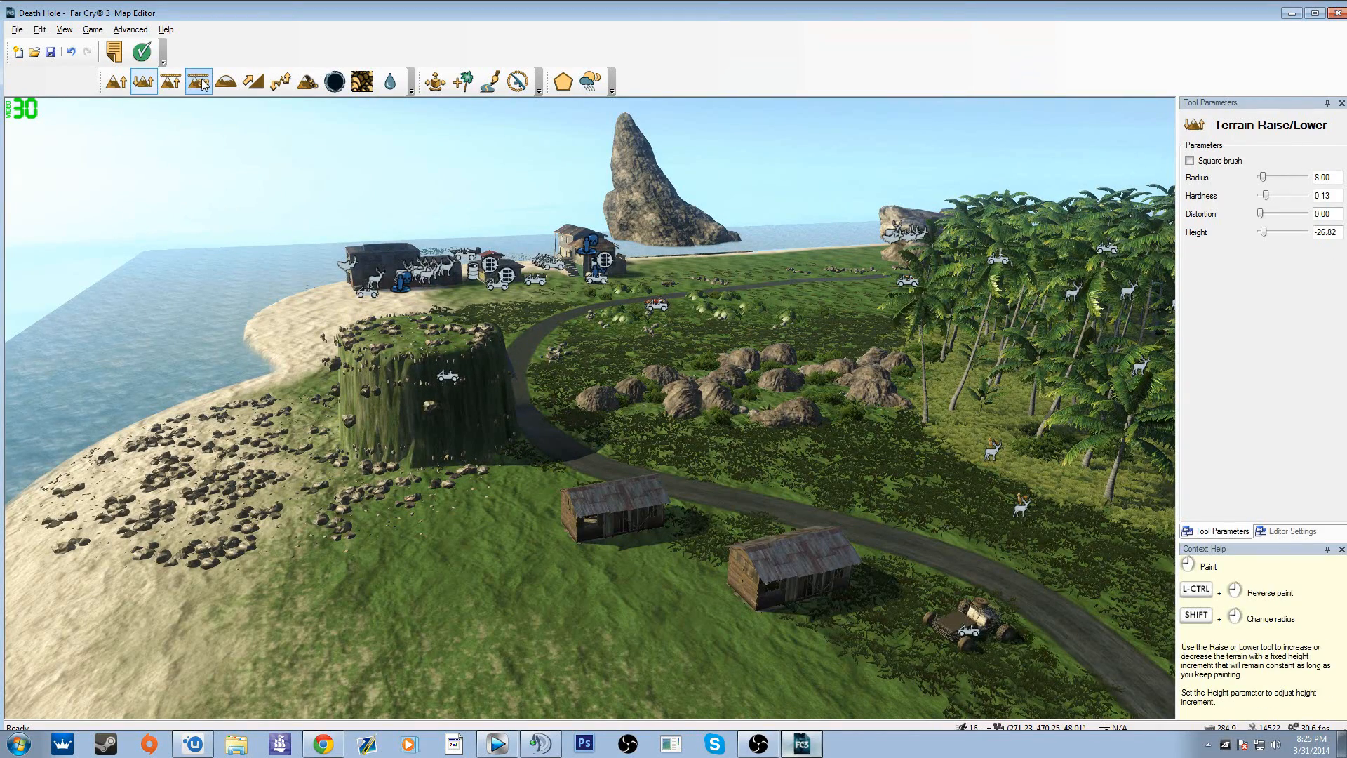
{"action": "left_click", "coordinate": [425, 551]}
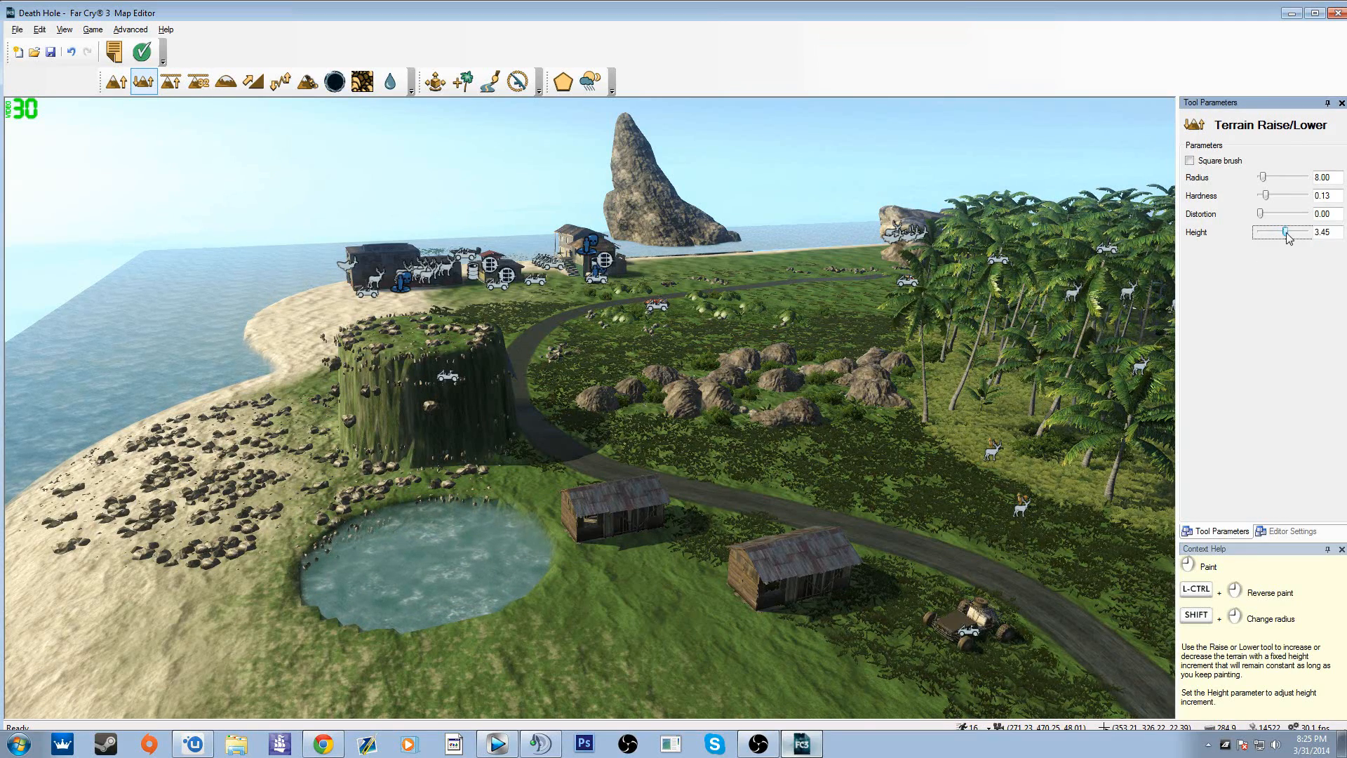
{"action": "left_click", "coordinate": [717, 463]}
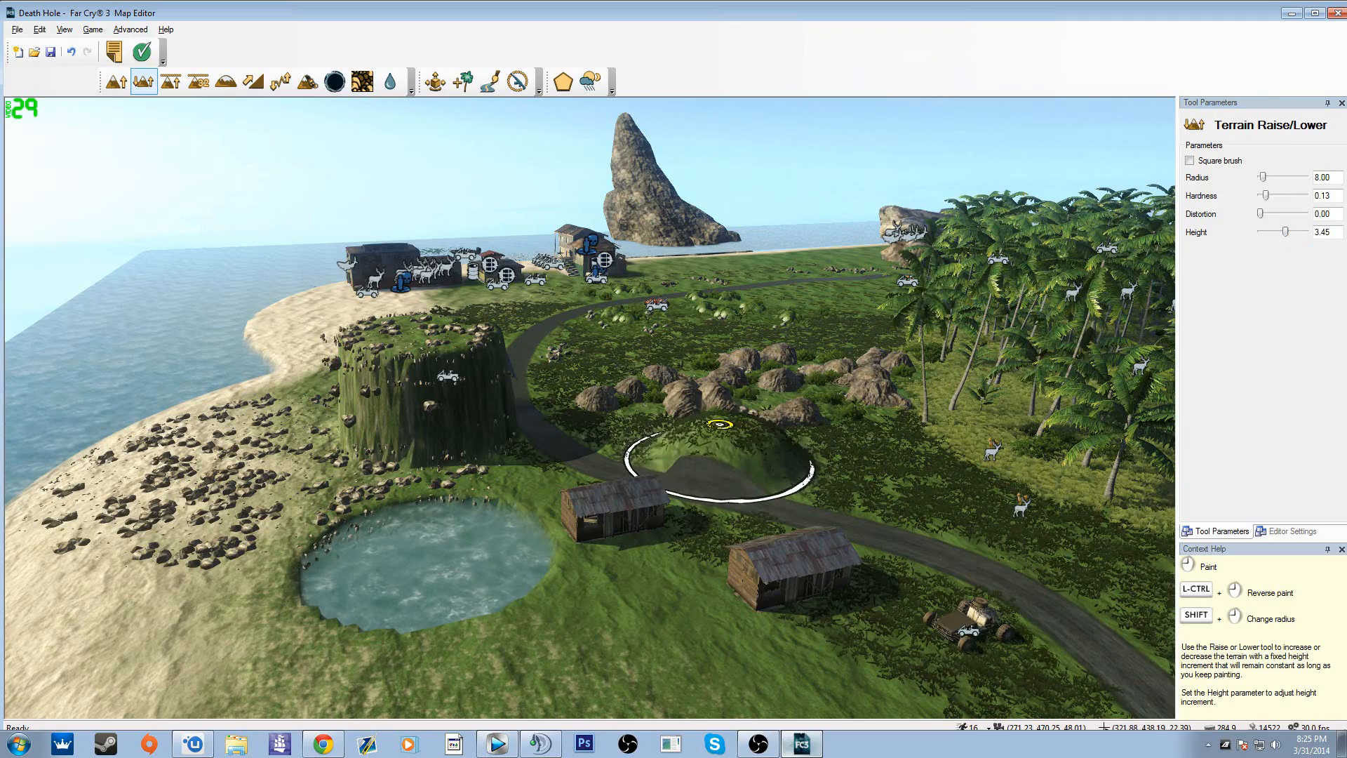
{"action": "left_click_drag", "start_coordinate": [721, 386], "coordinate": [730, 221]}
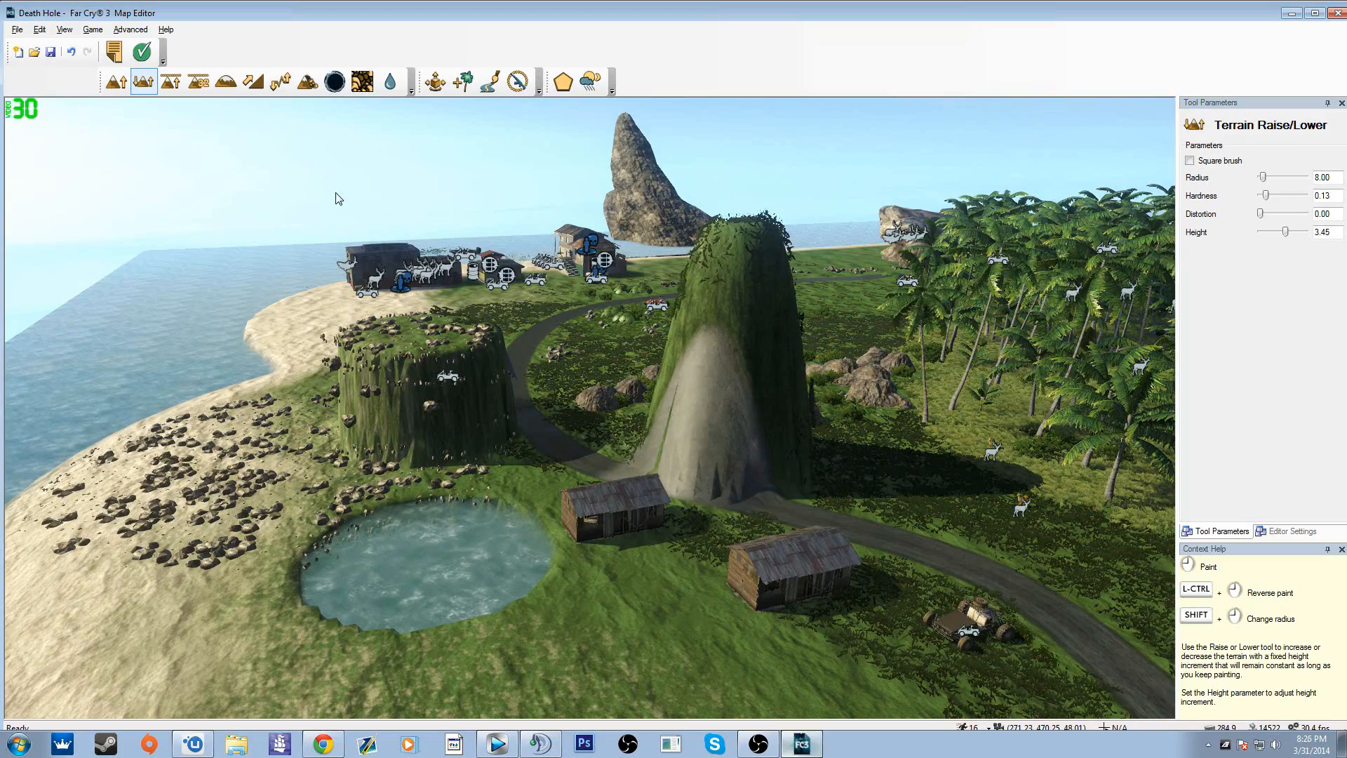
Step: Use Terrain Set to Height at 32.00 to form flat-topped plateaus beside the sheds and the pond
{"action": "left_click", "coordinate": [196, 83]}
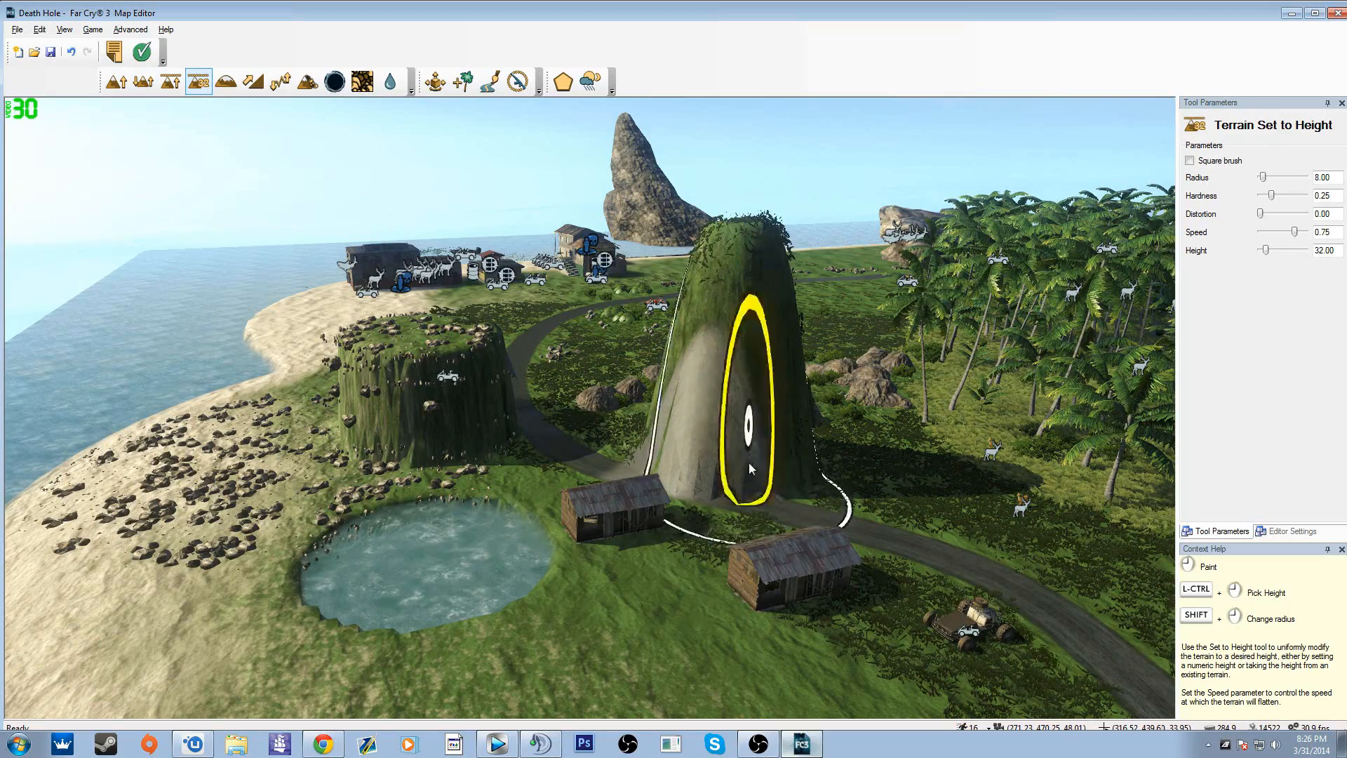
{"action": "middle_click_drag", "start_coordinate": [642, 614], "coordinate": [365, 481]}
{"action": "left_click_drag", "start_coordinate": [632, 421], "coordinate": [641, 421]}
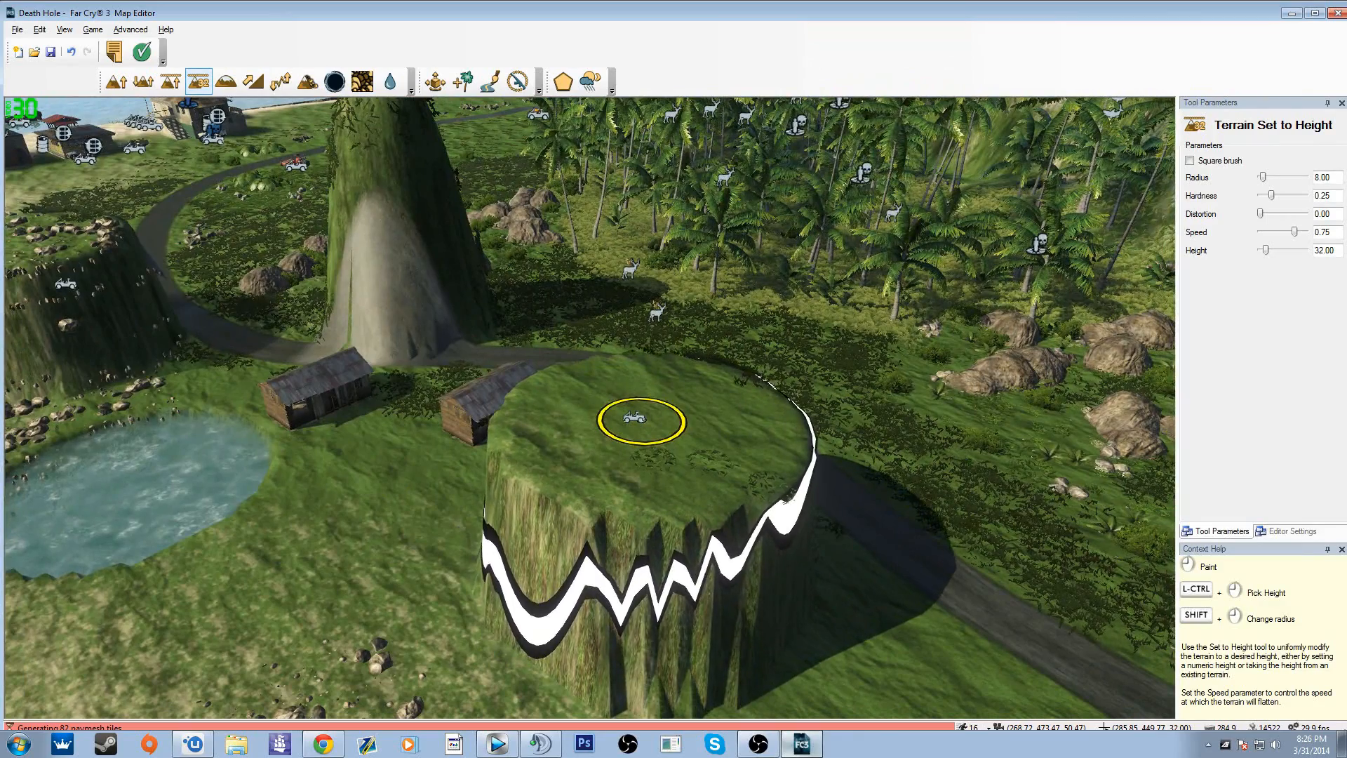
{"action": "mouse_move", "coordinate": [349, 515]}
{"action": "left_mouse_down"}
{"action": "mouse_move", "coordinate": [309, 373]}
{"action": "mouse_move", "coordinate": [295, 372]}
{"action": "mouse_move", "coordinate": [391, 361]}
{"action": "left_mouse_up"}
Step: Round off the plateaus beside the pond and the pillar over the road using Terrain Smooth at speed 1.00
{"action": "right_click_drag", "start_coordinate": [781, 454], "coordinate": [181, 134]}
{"action": "key", "text": "a"}
{"action": "key", "text": "a"}
{"action": "left_click", "coordinate": [223, 86]}
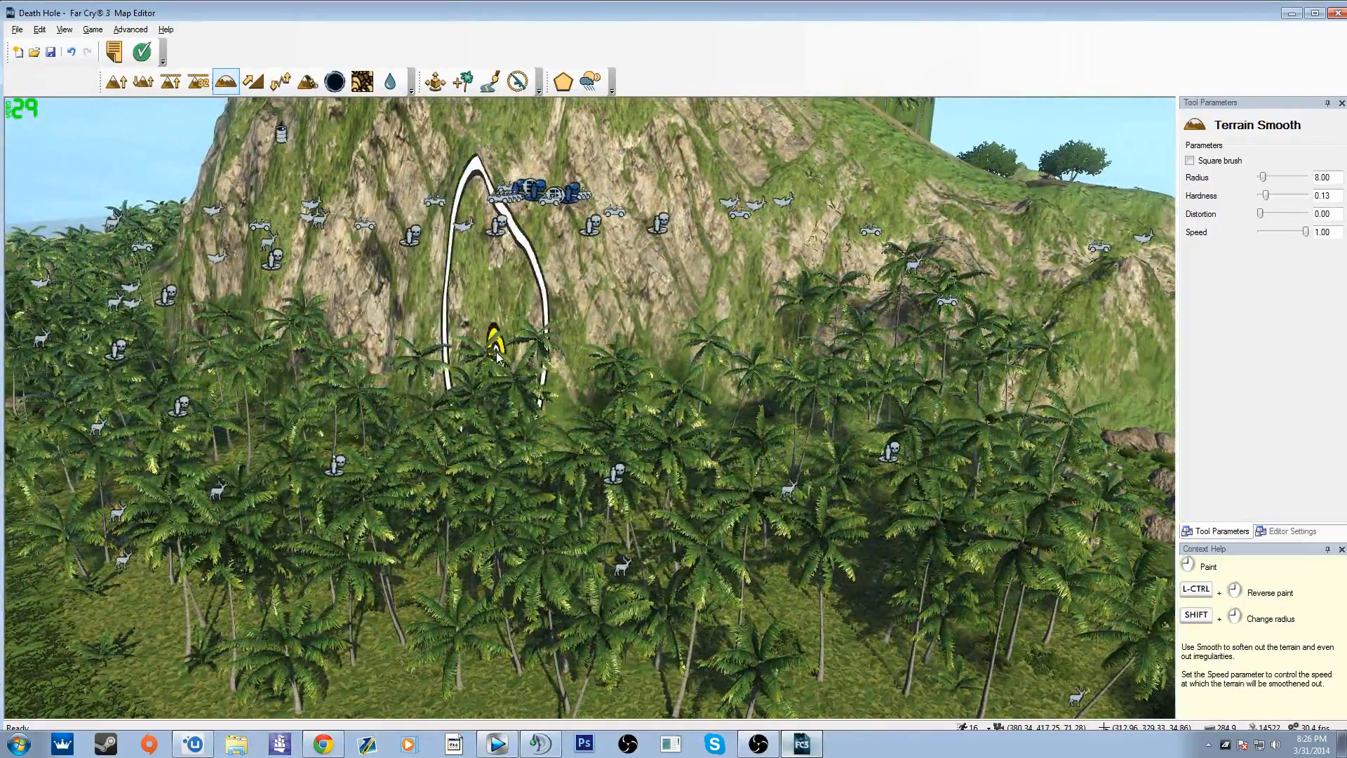
{"action": "right_click_drag", "start_coordinate": [460, 428], "coordinate": [632, 484]}
{"action": "key", "text": "d"}
{"action": "key", "text": "d"}
{"action": "right_click_drag", "start_coordinate": [870, 428], "coordinate": [588, 407]}
{"action": "mouse_move", "coordinate": [554, 461]}
{"action": "left_mouse_down"}
{"action": "mouse_move", "coordinate": [559, 417]}
{"action": "mouse_move", "coordinate": [250, 477]}
{"action": "mouse_move", "coordinate": [321, 397]}
{"action": "mouse_move", "coordinate": [374, 441]}
{"action": "left_mouse_up"}
{"action": "mouse_move", "coordinate": [240, 334]}
{"action": "left_mouse_down"}
{"action": "mouse_move", "coordinate": [168, 313]}
{"action": "mouse_move", "coordinate": [195, 299]}
{"action": "left_mouse_up"}
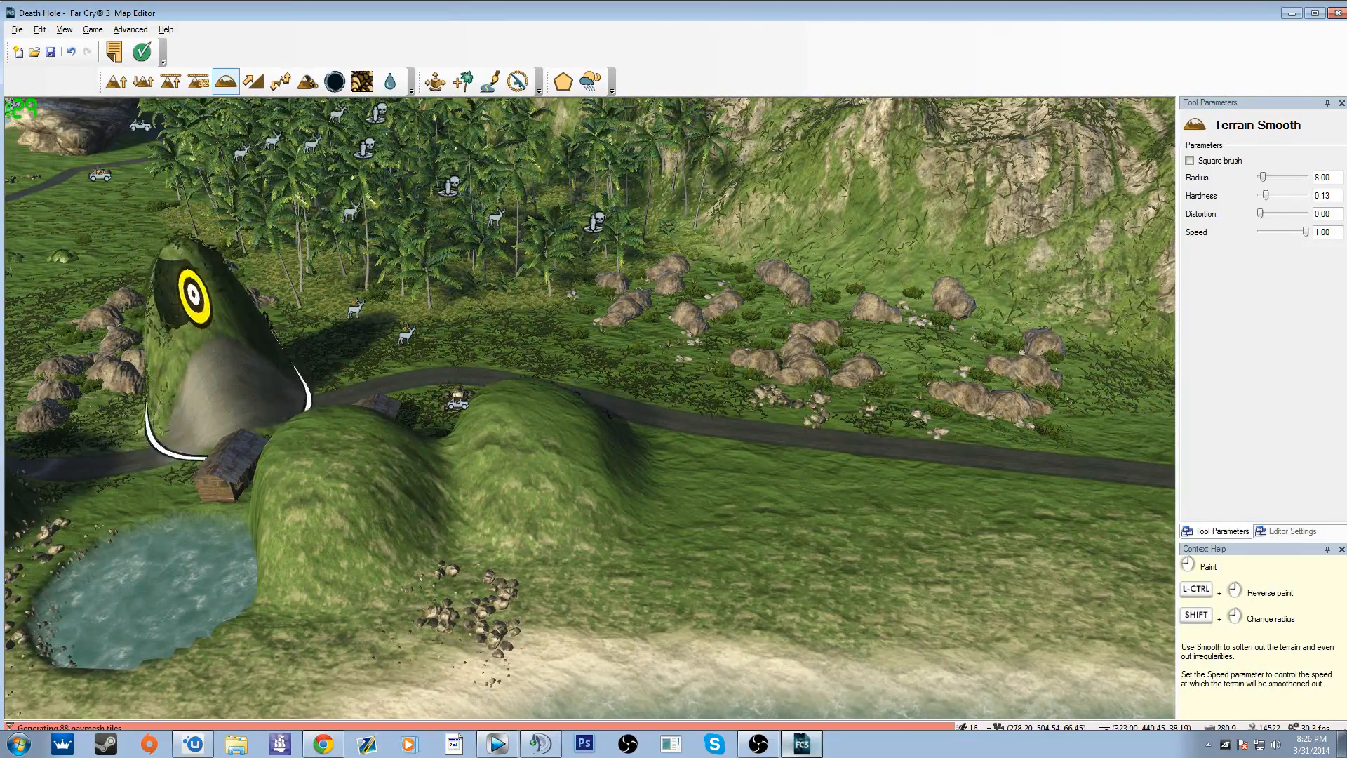
{"action": "right_click_drag", "start_coordinate": [532, 474], "coordinate": [597, 358]}
{"action": "right_click_drag", "start_coordinate": [468, 586], "coordinate": [555, 390]}
Step: Build a Terrain Ramp with radius 8.00 up the steep cliff face from the palm trees
{"action": "key", "text": "d"}
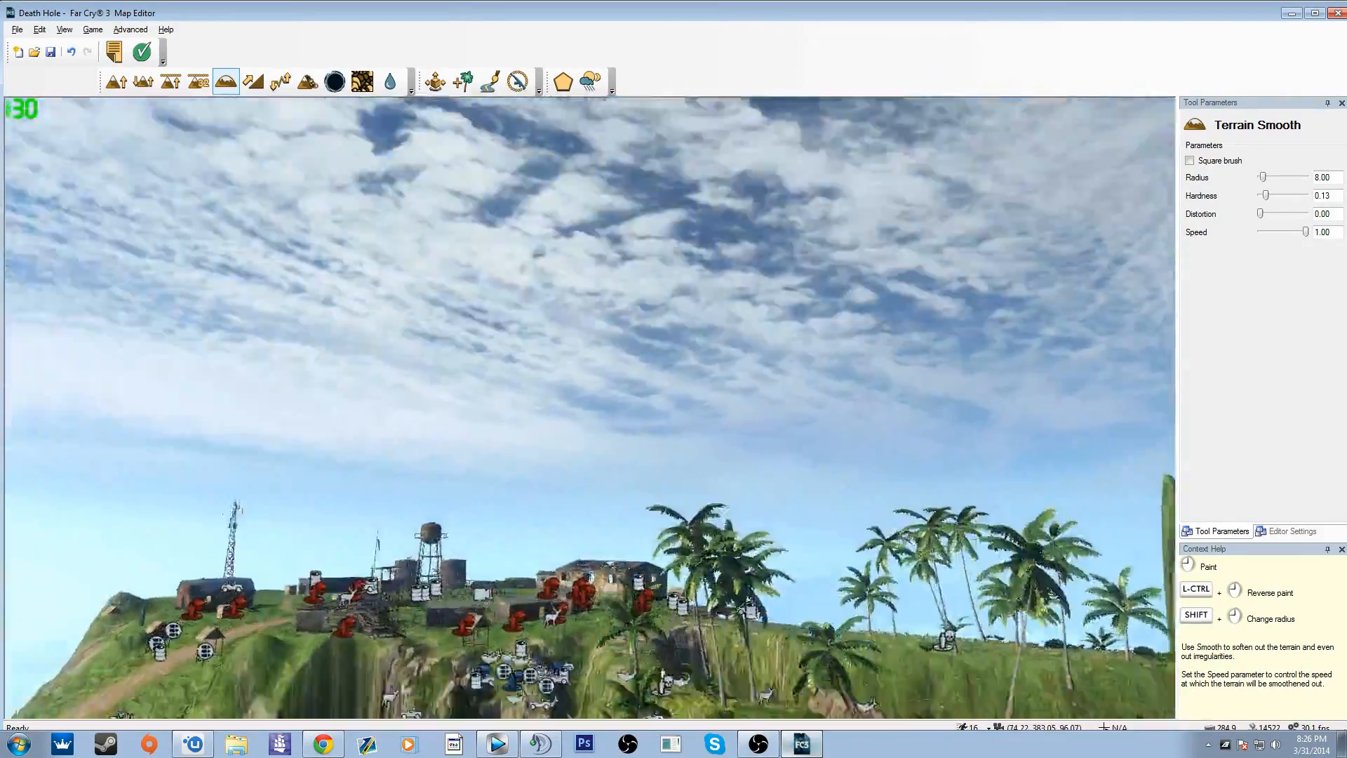
{"action": "key", "text": "w"}
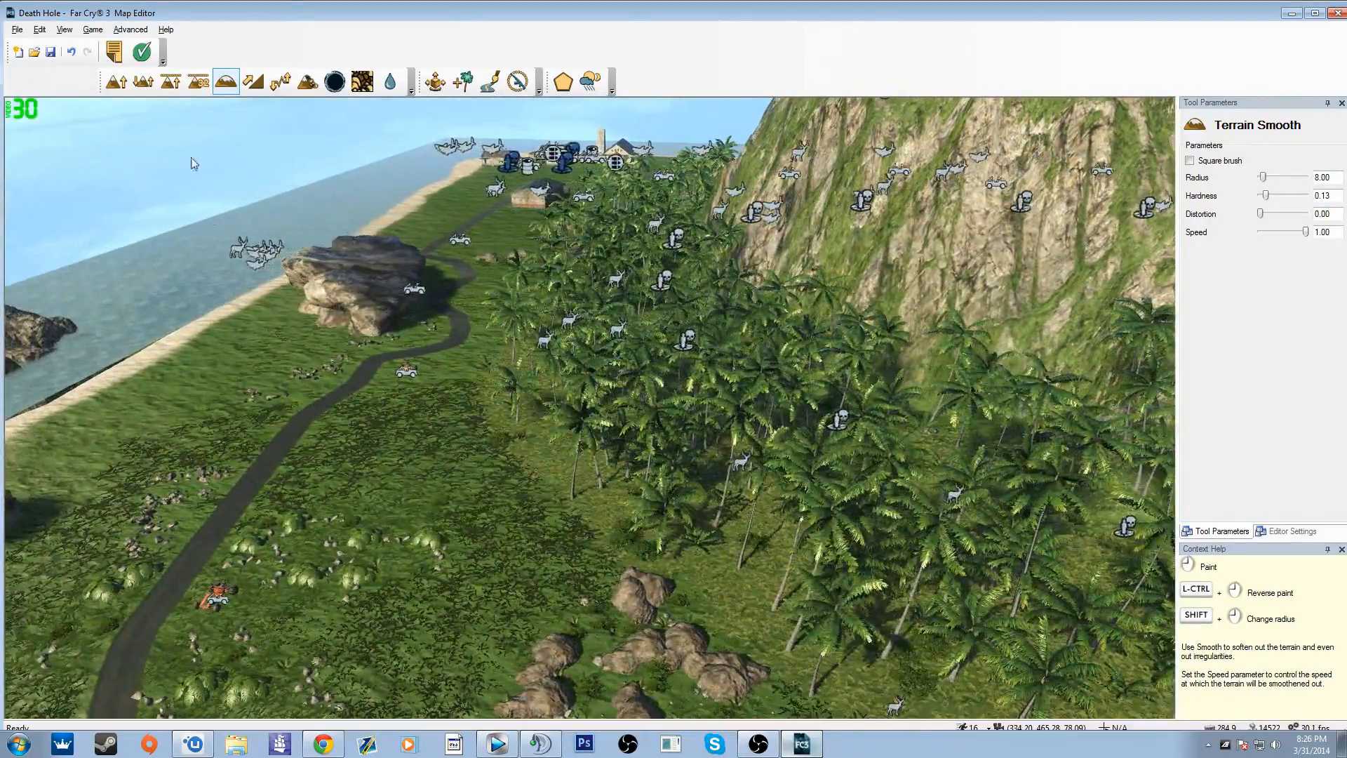
{"action": "right_click_drag", "start_coordinate": [483, 303], "coordinate": [730, 343]}
{"action": "key", "text": "w"}
{"action": "key", "text": "s"}
{"action": "key", "text": "a"}
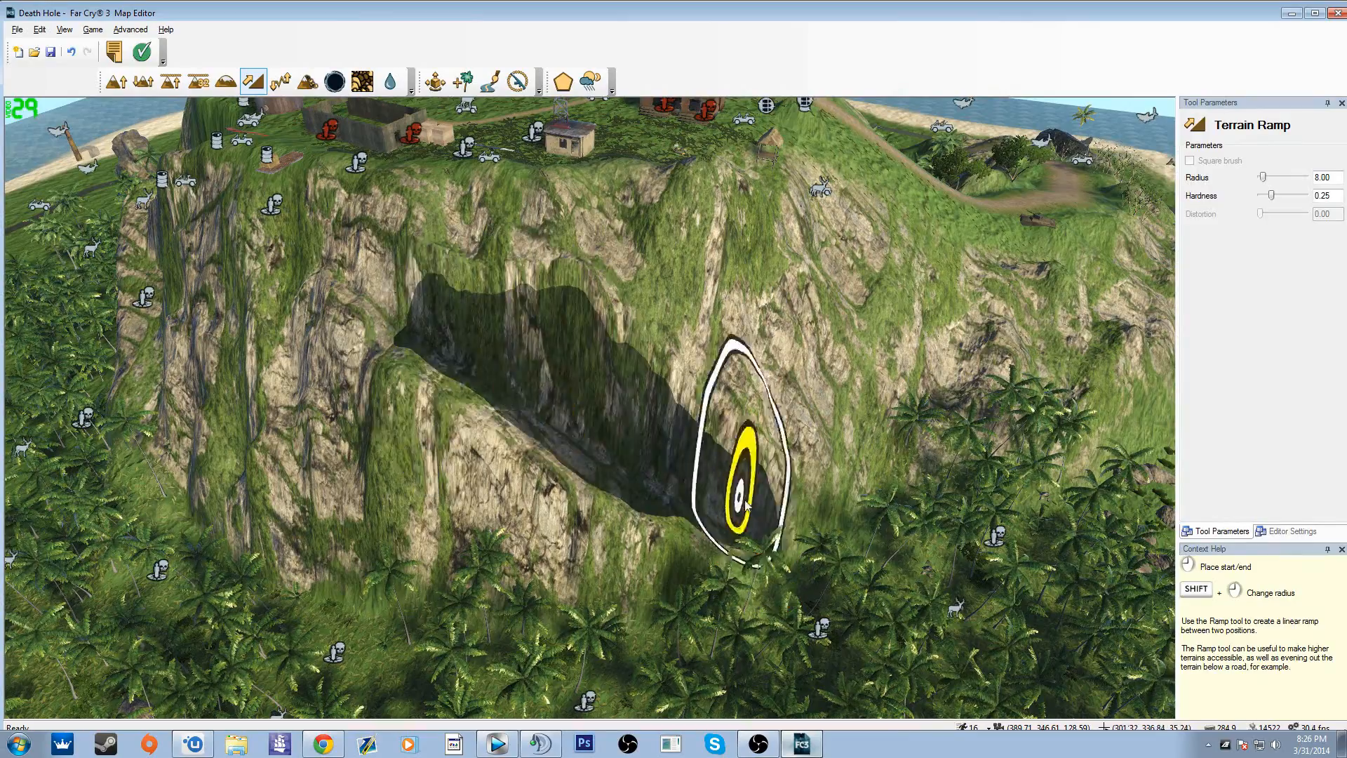
Step: Add a second Terrain Ramp that climbs across the cliff face to the hilltop edge below the small shed
{"action": "key", "text": "w"}
{"action": "key", "text": "d"}
{"action": "mouse_move", "coordinate": [727, 535]}
{"action": "right_mouse_down"}
{"action": "mouse_move", "coordinate": [779, 632]}
{"action": "mouse_move", "coordinate": [505, 449]}
{"action": "mouse_move", "coordinate": [786, 547]}
{"action": "mouse_move", "coordinate": [727, 533]}
{"action": "right_mouse_up"}
{"action": "key", "text": "s"}
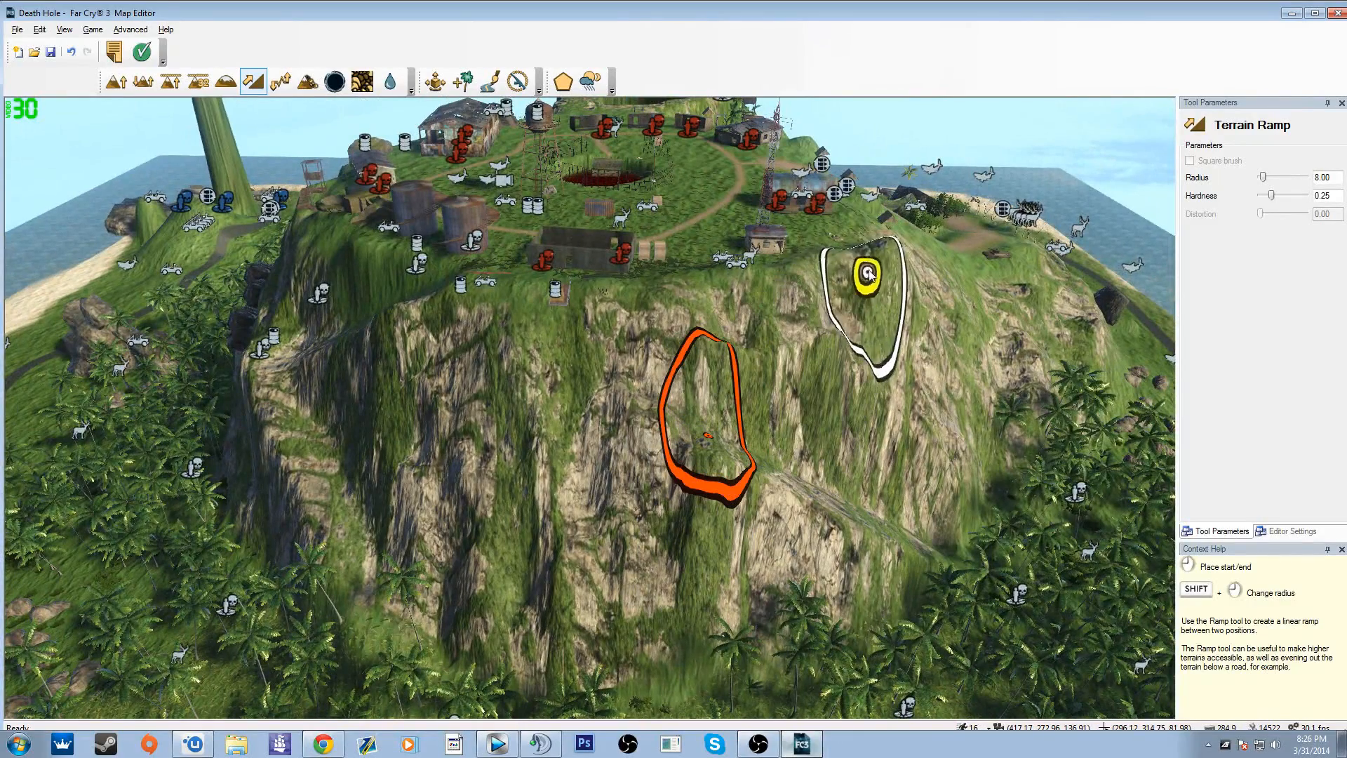
{"action": "key", "text": "d"}
{"action": "key", "text": "w"}
{"action": "right_click_drag", "start_coordinate": [858, 456], "coordinate": [705, 452]}
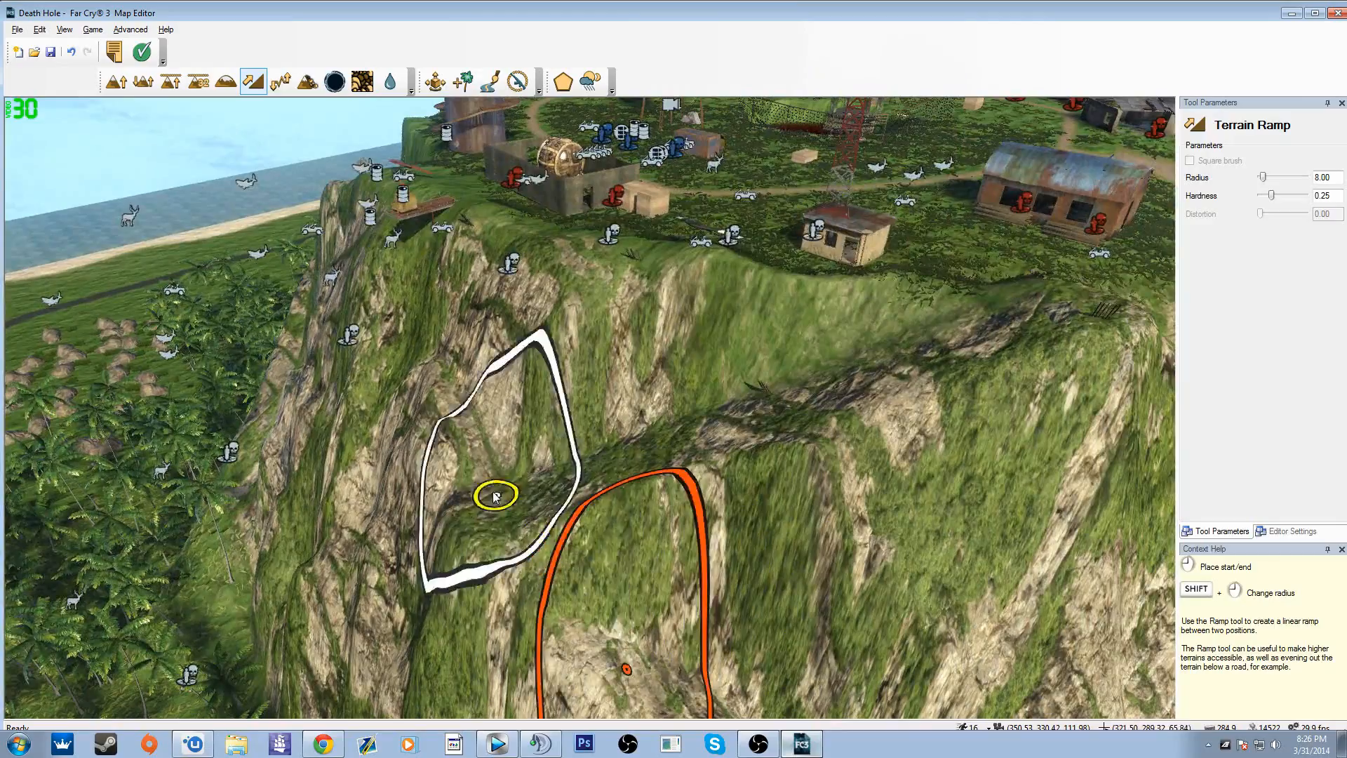
Step: Build another Terrain Ramp across the cliff face below the two storage tanks
{"action": "key", "text": "a"}
{"action": "key", "text": "s"}
{"action": "mouse_move", "coordinate": [612, 544]}
{"action": "right_mouse_down"}
{"action": "mouse_move", "coordinate": [674, 568]}
{"action": "mouse_move", "coordinate": [933, 435]}
{"action": "mouse_move", "coordinate": [603, 583]}
{"action": "mouse_move", "coordinate": [491, 579]}
{"action": "mouse_move", "coordinate": [625, 536]}
{"action": "mouse_move", "coordinate": [716, 544]}
{"action": "mouse_move", "coordinate": [611, 551]}
{"action": "mouse_move", "coordinate": [779, 561]}
{"action": "mouse_move", "coordinate": [765, 520]}
{"action": "mouse_move", "coordinate": [776, 498]}
{"action": "mouse_move", "coordinate": [835, 487]}
{"action": "mouse_move", "coordinate": [709, 456]}
{"action": "mouse_move", "coordinate": [701, 505]}
{"action": "mouse_move", "coordinate": [765, 530]}
{"action": "mouse_move", "coordinate": [572, 470]}
{"action": "right_mouse_up"}
{"action": "key", "text": "a"}
{"action": "key", "text": "s"}
{"action": "key", "text": "s"}
{"action": "key", "text": "a"}
{"action": "key", "text": "w"}
{"action": "key", "text": "w"}
{"action": "key", "text": "d"}
{"action": "key", "text": "w"}
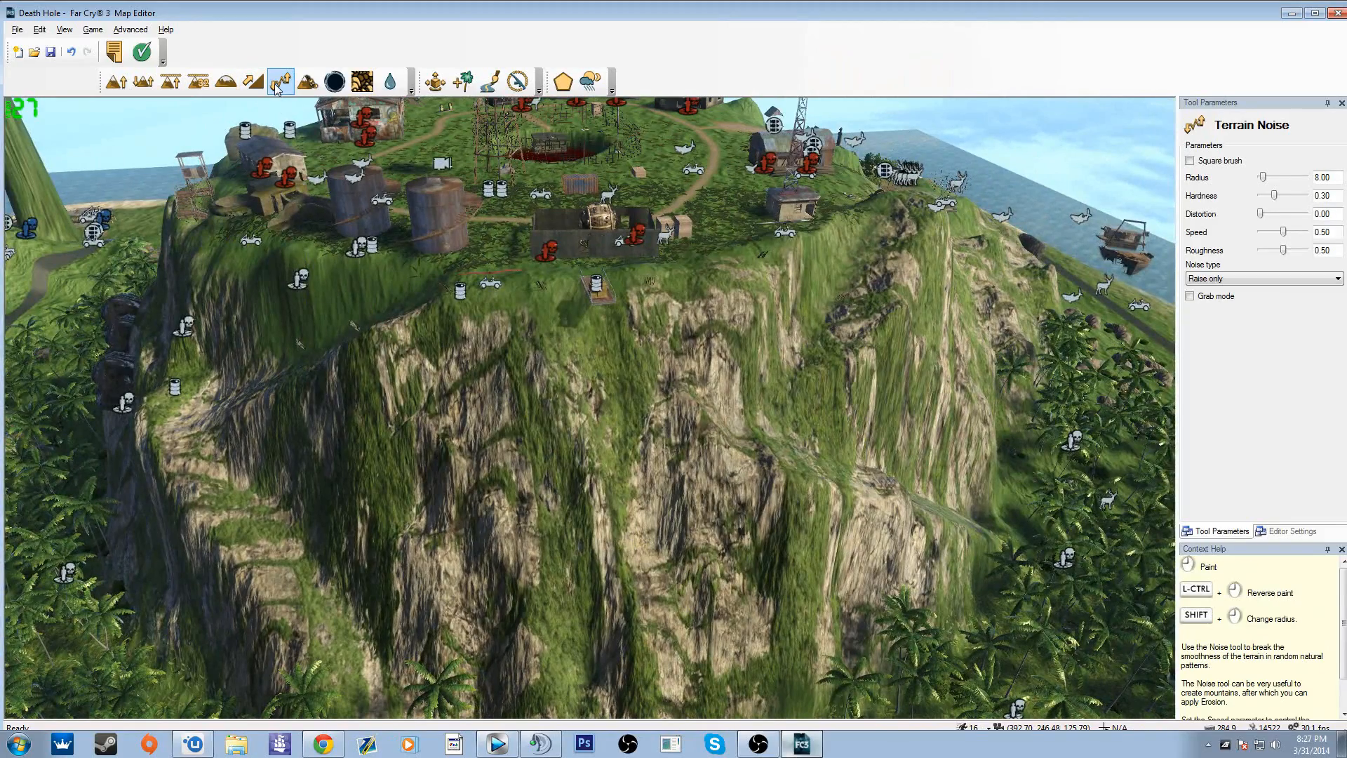
Step: Roughen the cliff's upper edge with Terrain Noise set to Raise only, and weather the cliff face with Terrain Erosion
{"action": "mouse_move", "coordinate": [526, 307]}
{"action": "left_mouse_down"}
{"action": "mouse_move", "coordinate": [449, 308]}
{"action": "mouse_move", "coordinate": [568, 339]}
{"action": "mouse_move", "coordinate": [680, 435]}
{"action": "mouse_move", "coordinate": [685, 319]}
{"action": "mouse_move", "coordinate": [710, 284]}
{"action": "left_mouse_up"}
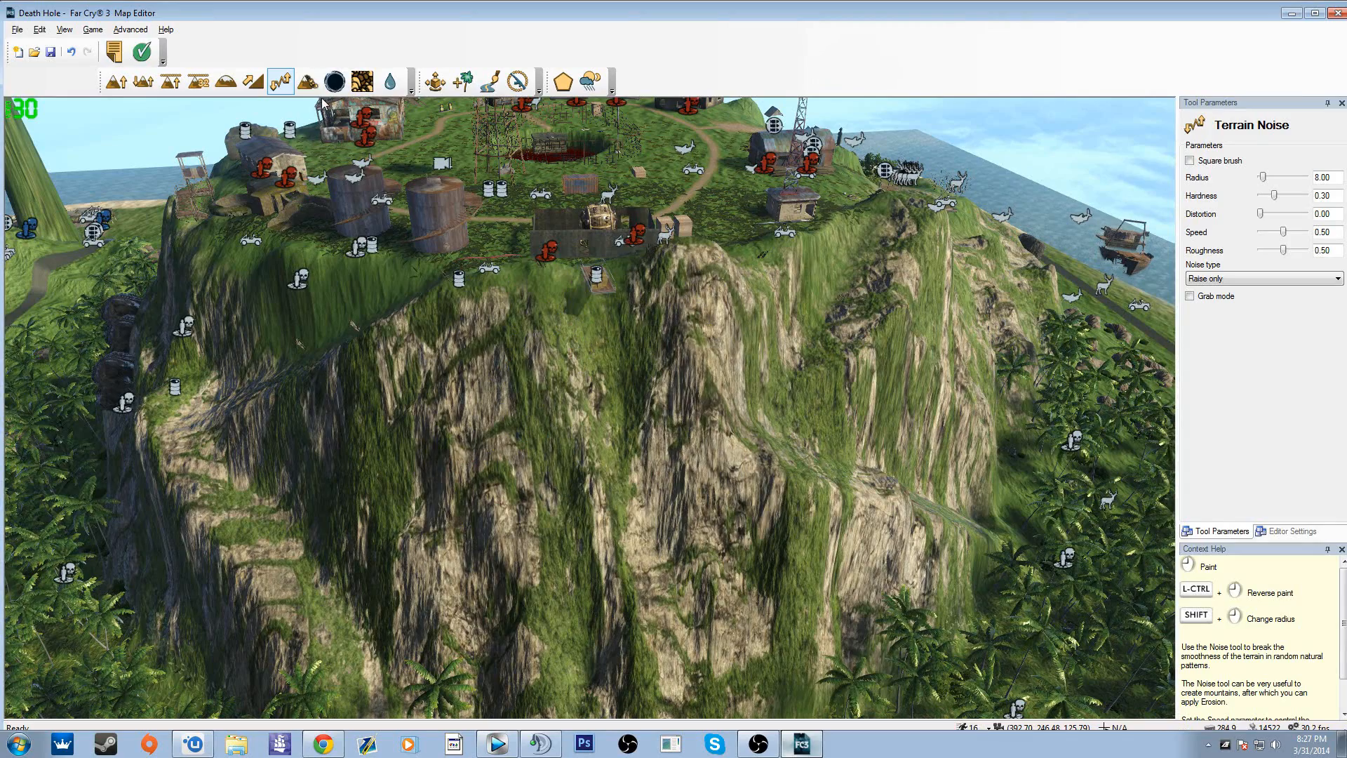
{"action": "mouse_move", "coordinate": [572, 307]}
{"action": "left_mouse_down"}
{"action": "mouse_move", "coordinate": [687, 344]}
{"action": "mouse_move", "coordinate": [712, 404]}
{"action": "mouse_move", "coordinate": [712, 316]}
{"action": "mouse_move", "coordinate": [640, 343]}
{"action": "mouse_move", "coordinate": [604, 276]}
{"action": "mouse_move", "coordinate": [517, 400]}
{"action": "mouse_move", "coordinate": [563, 456]}
{"action": "mouse_move", "coordinate": [397, 445]}
{"action": "mouse_move", "coordinate": [767, 326]}
{"action": "left_mouse_up"}
{"action": "left_click_drag", "start_coordinate": [887, 310], "coordinate": [890, 256]}
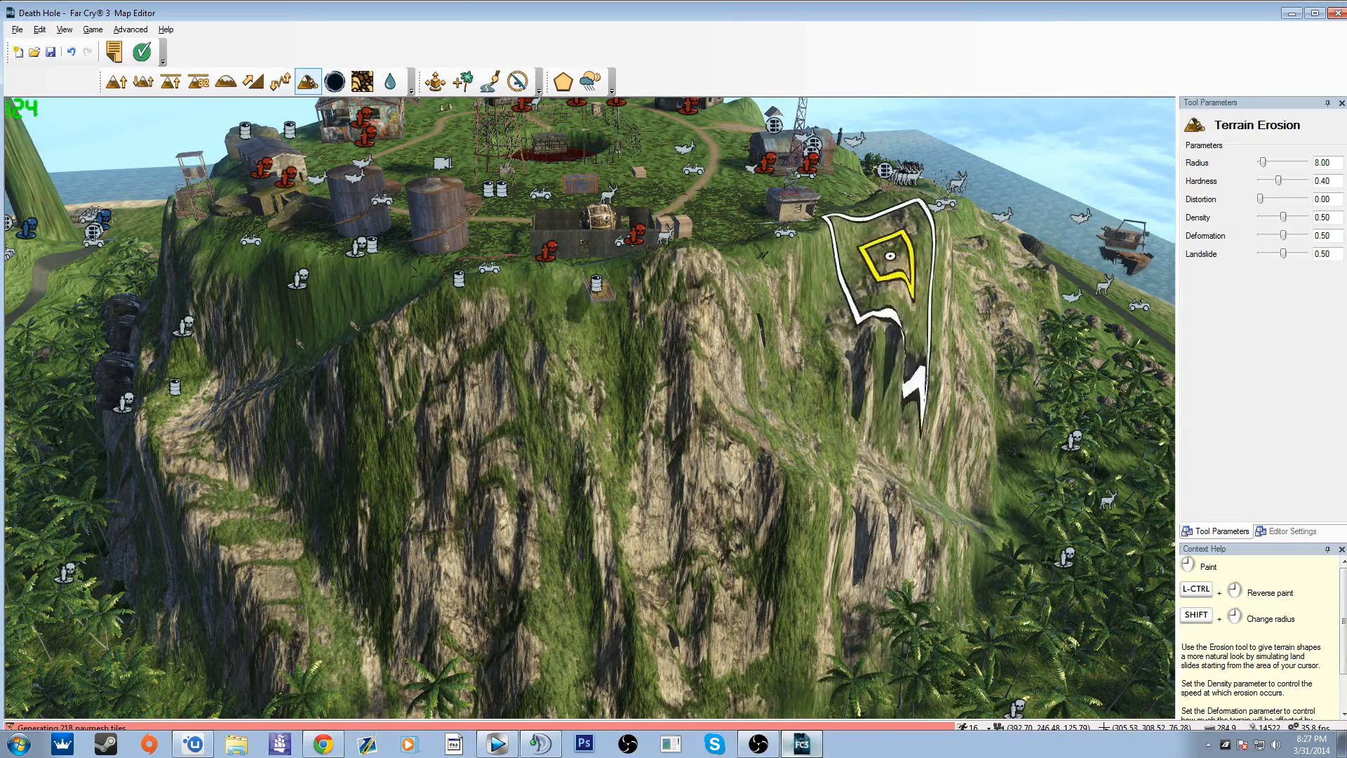
{"action": "mouse_move", "coordinate": [910, 368]}
{"action": "left_mouse_down"}
{"action": "mouse_move", "coordinate": [617, 367]}
{"action": "mouse_move", "coordinate": [491, 347]}
{"action": "left_mouse_up"}
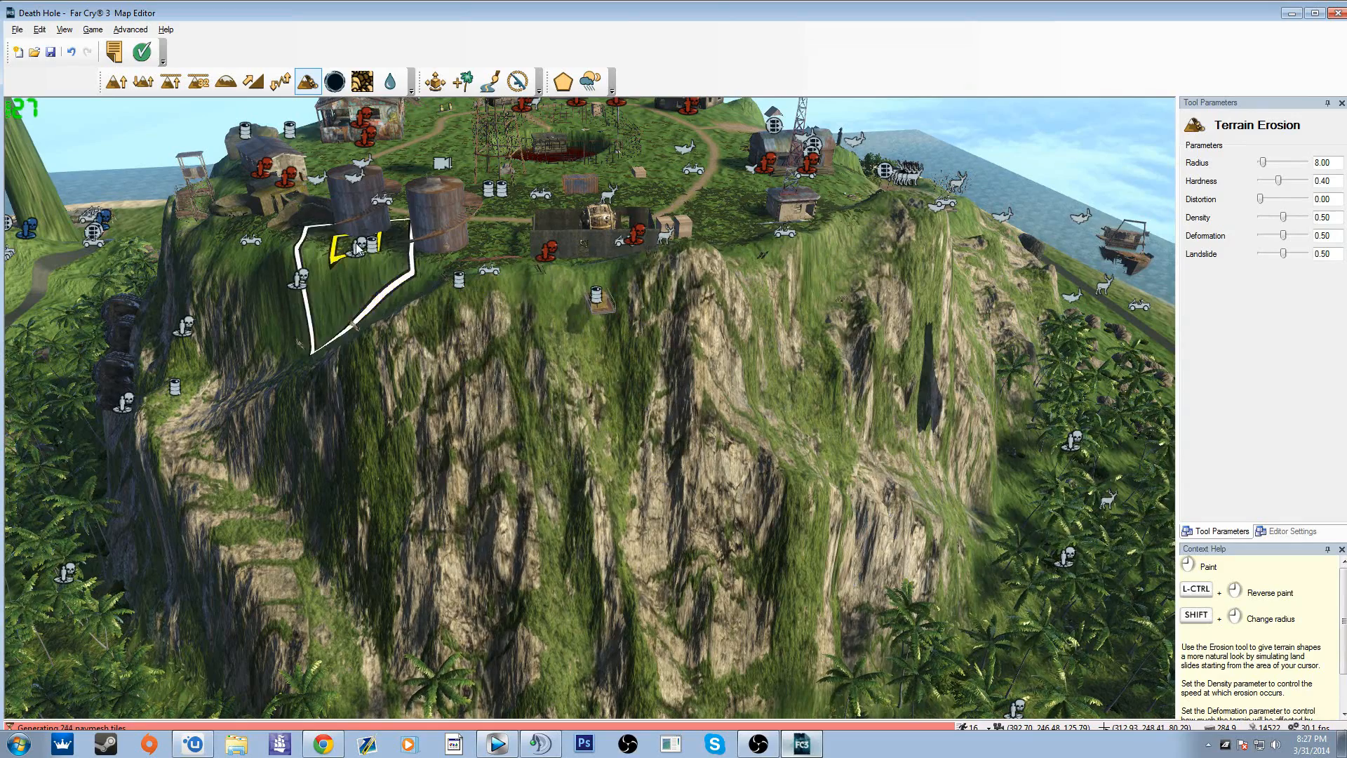
Step: Try cutting a hole through the cliff face below the storage tanks with Terrain Hole
{"action": "left_click", "coordinate": [341, 86]}
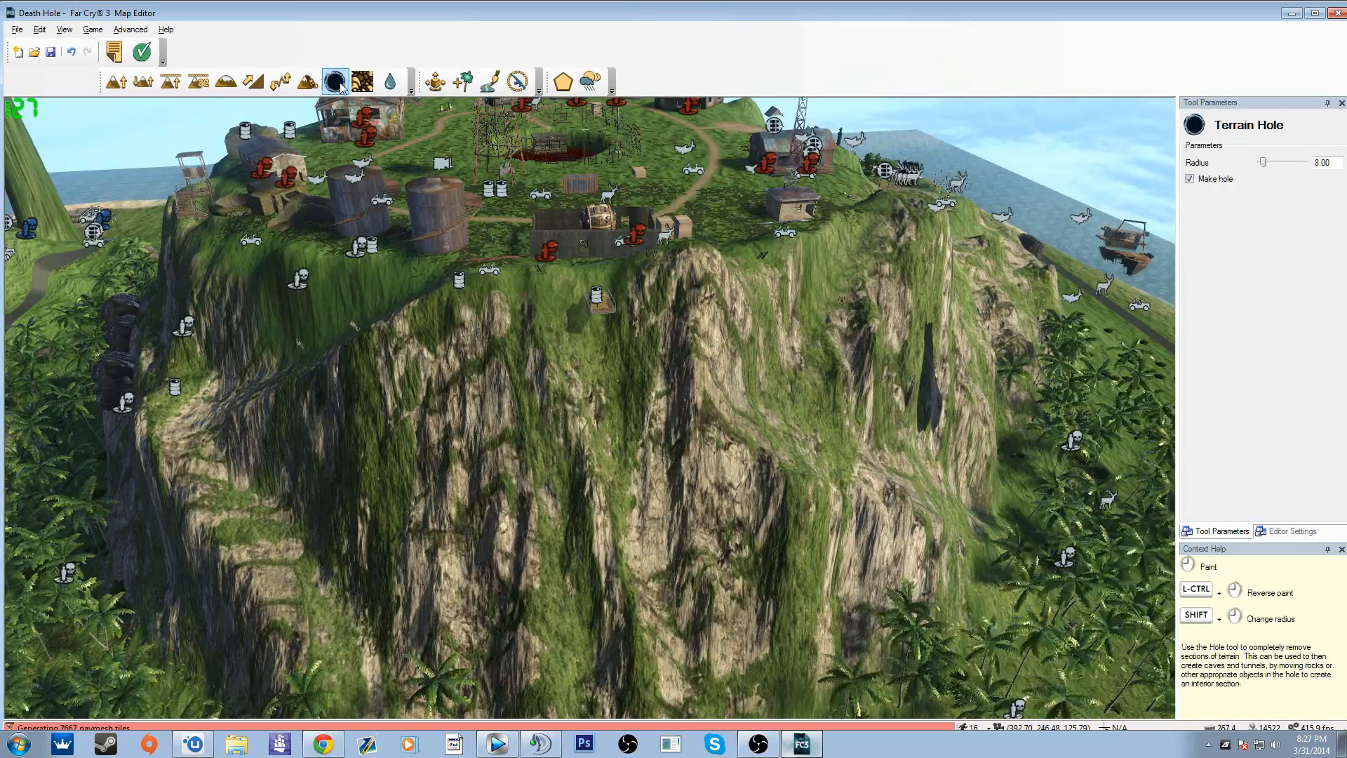
{"action": "left_click_drag", "start_coordinate": [450, 310], "coordinate": [509, 435]}
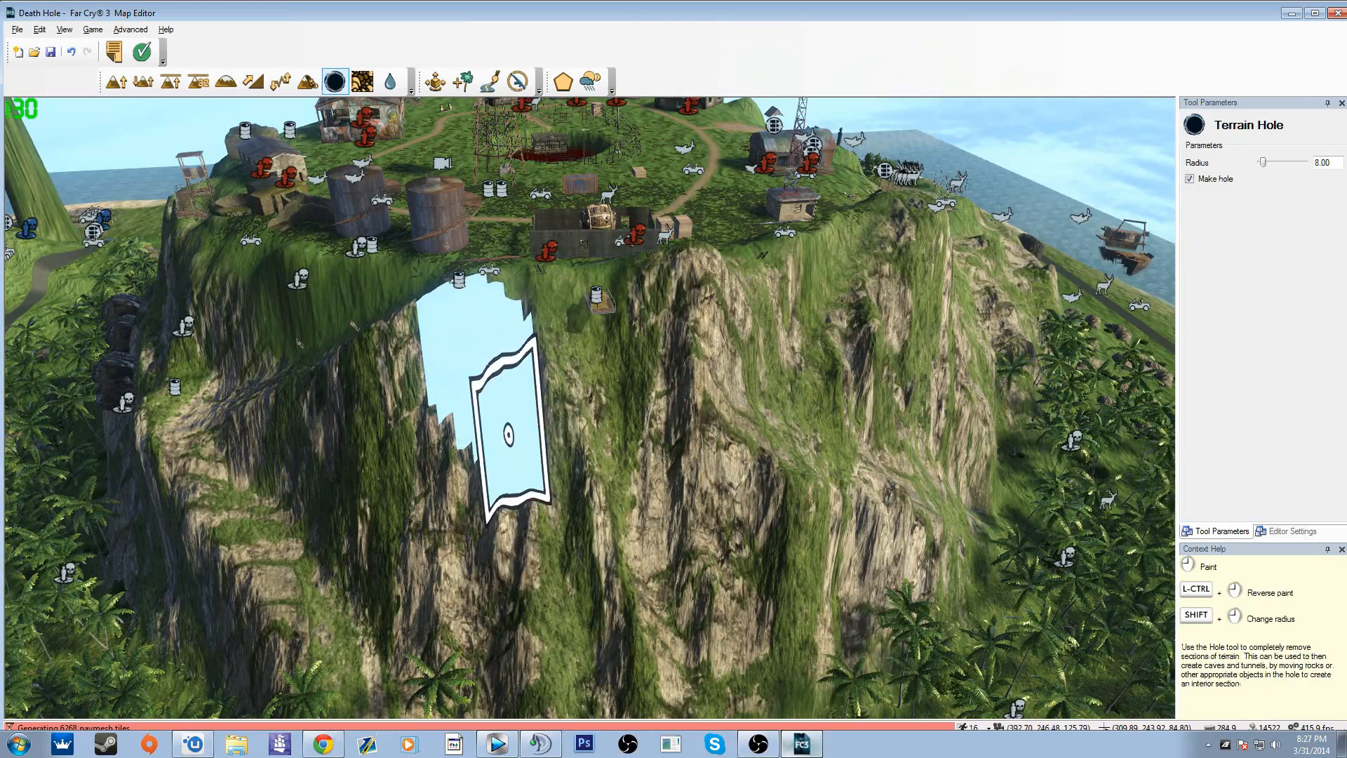
{"action": "key", "text": "ctrl+z"}
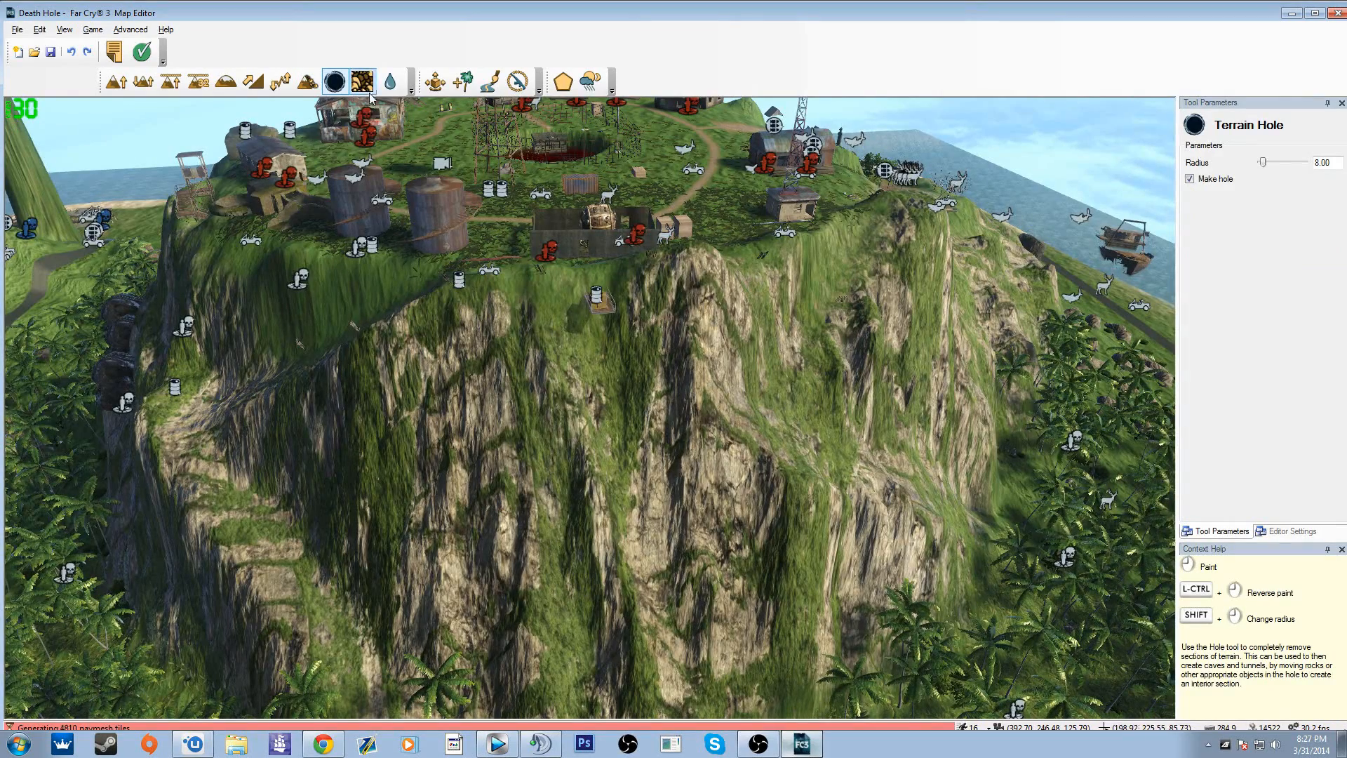
Step: Paint the Jungle Grass 3 texture onto the grass between the beach and the road, beside the rusty-roofed building
{"action": "mouse_move", "coordinate": [625, 417]}
{"action": "right_mouse_down"}
{"action": "mouse_move", "coordinate": [519, 428]}
{"action": "mouse_move", "coordinate": [400, 467]}
{"action": "mouse_move", "coordinate": [688, 414]}
{"action": "mouse_move", "coordinate": [793, 421]}
{"action": "right_mouse_up"}
{"action": "key", "text": "w"}
{"action": "key", "text": "w"}
{"action": "key", "text": "a"}
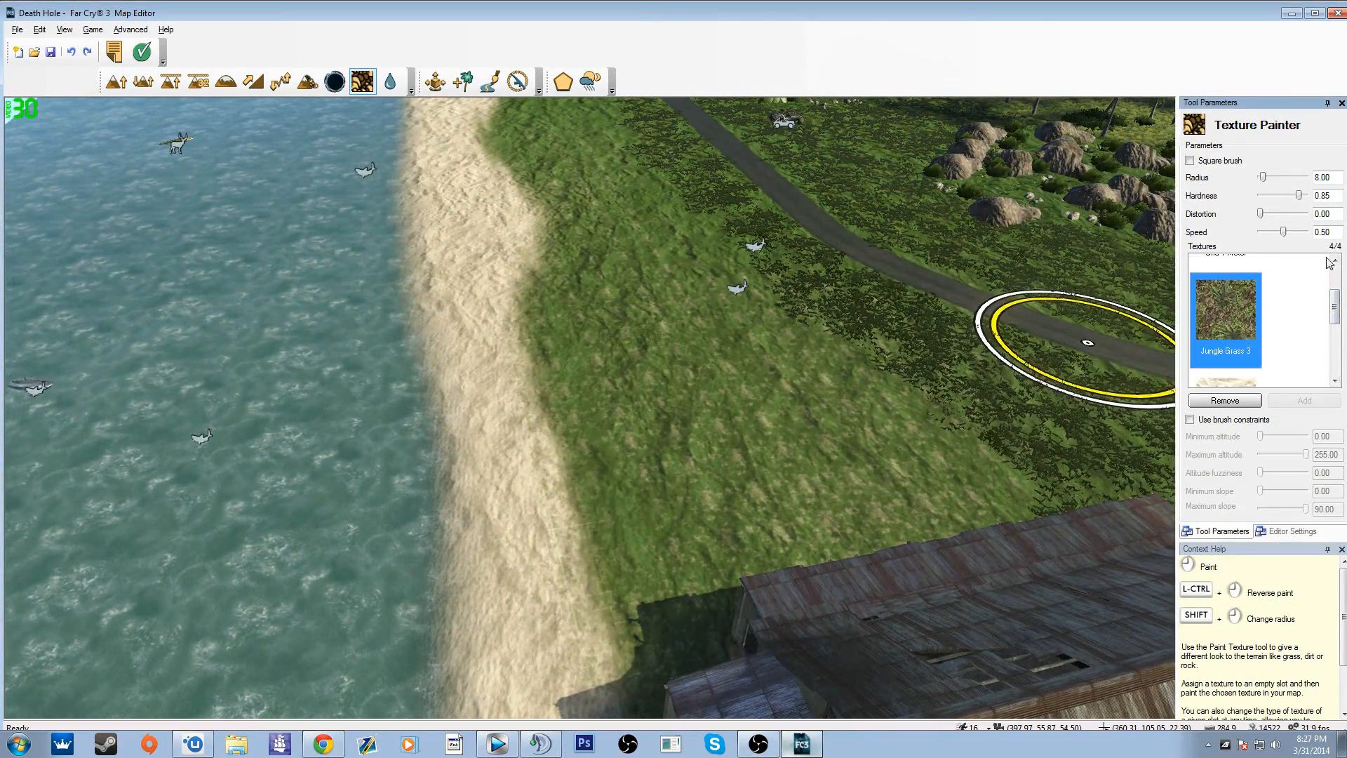
{"action": "right_click_drag", "start_coordinate": [713, 417], "coordinate": [534, 404]}
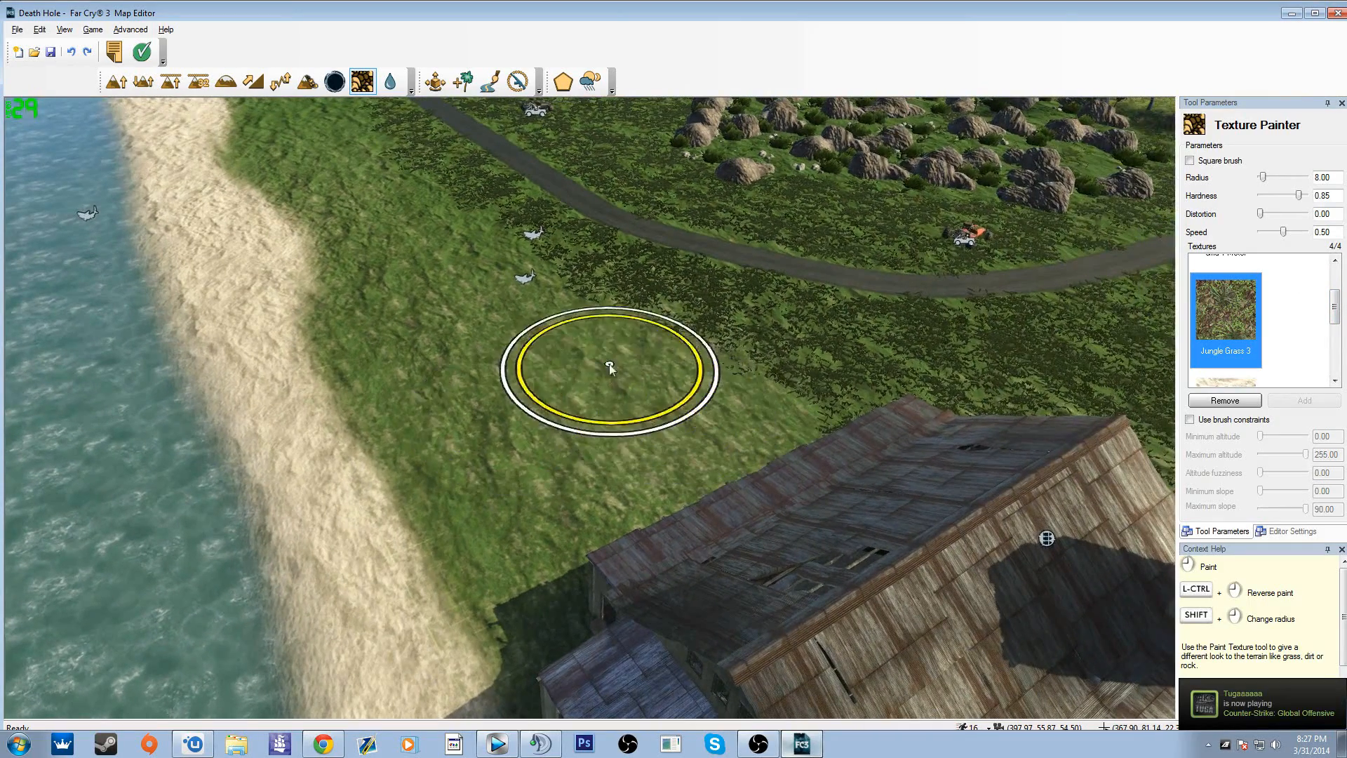
{"action": "mouse_move", "coordinate": [609, 364]}
{"action": "left_mouse_down"}
{"action": "mouse_move", "coordinate": [410, 426]}
{"action": "mouse_move", "coordinate": [425, 445]}
{"action": "left_mouse_up"}
{"action": "scroll", "coordinate": [425, 444], "scroll_direction": "up", "scroll_amount": 4}
{"action": "scroll", "coordinate": [427, 441], "scroll_direction": "down", "scroll_amount": 2}
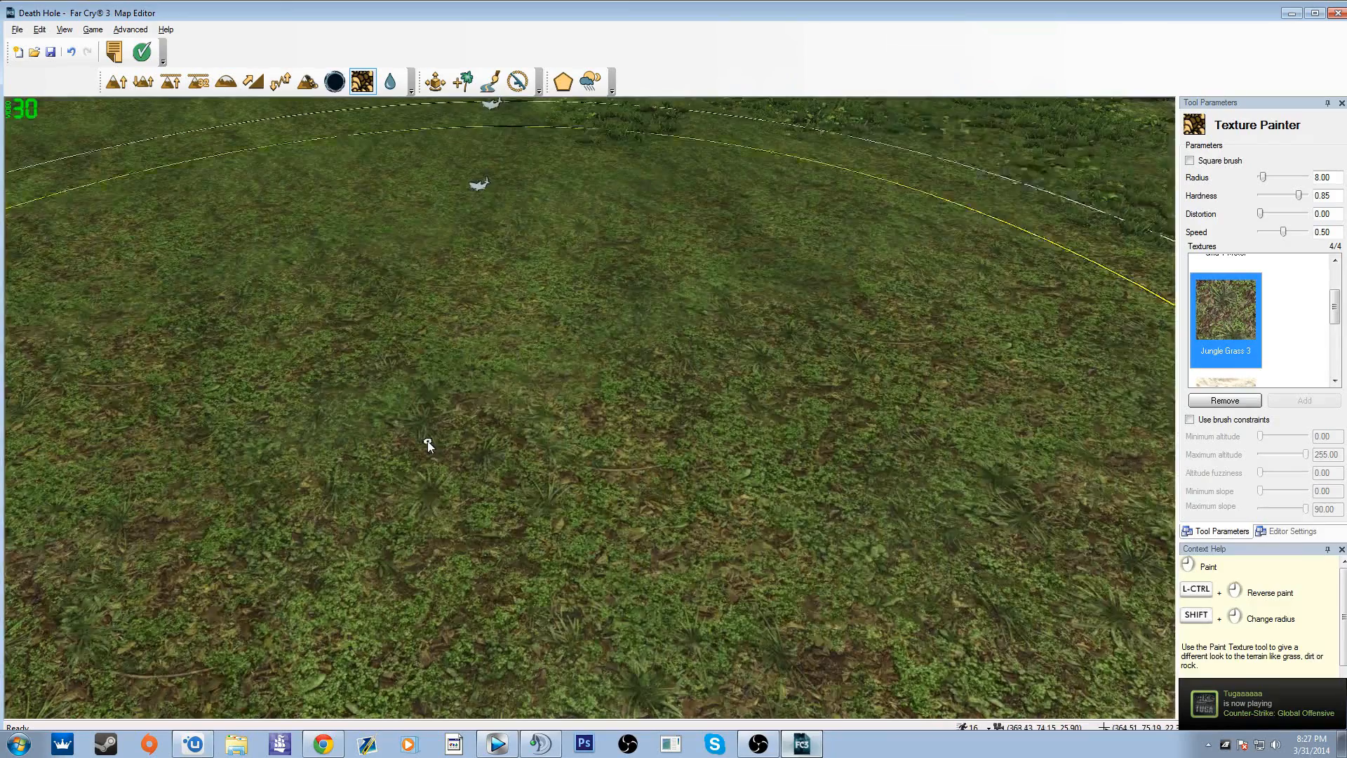
{"action": "scroll", "coordinate": [438, 435], "scroll_direction": "up", "scroll_amount": 1}
{"action": "key", "text": "a"}
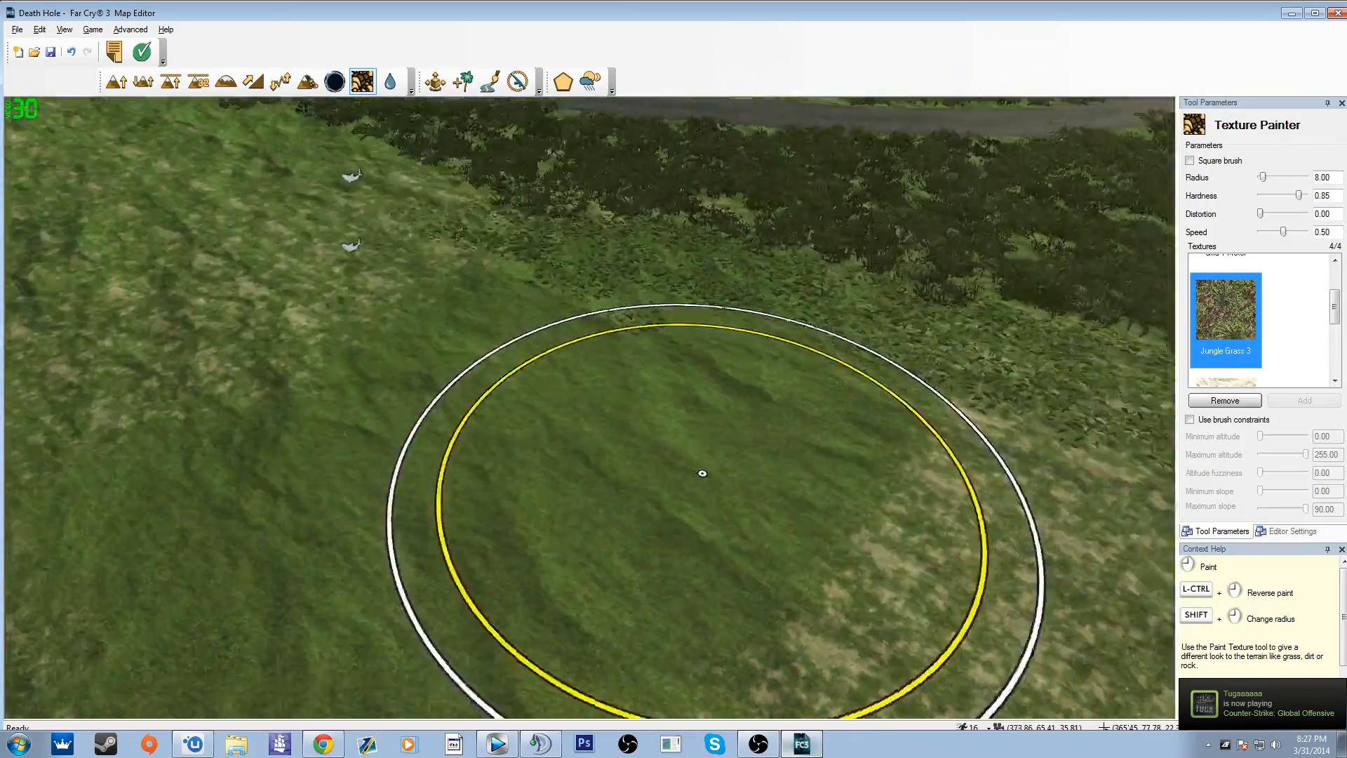
Step: Extend the Jungle Grass 3 texture over the remaining light grass and onto the beach sand near the building
{"action": "mouse_move", "coordinate": [700, 472]}
{"action": "right_mouse_down"}
{"action": "mouse_move", "coordinate": [709, 456]}
{"action": "mouse_move", "coordinate": [877, 449]}
{"action": "right_mouse_up"}
{"action": "key", "text": "w"}
{"action": "right_click_drag", "start_coordinate": [975, 254], "coordinate": [933, 323]}
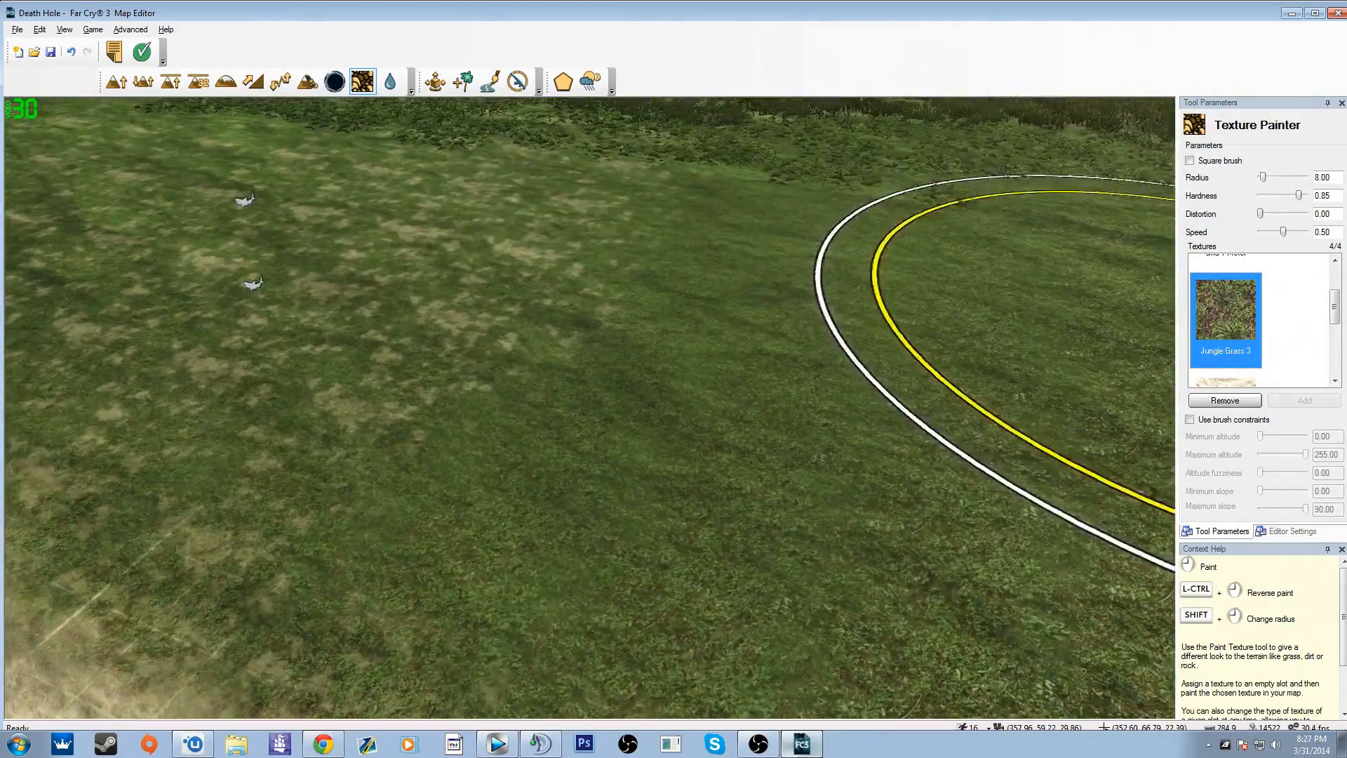
{"action": "key", "text": "s"}
{"action": "right_click_drag", "start_coordinate": [781, 409], "coordinate": [740, 372]}
{"action": "left_click_drag", "start_coordinate": [489, 397], "coordinate": [776, 418]}
{"action": "mouse_move", "coordinate": [776, 418]}
{"action": "right_mouse_down"}
{"action": "mouse_move", "coordinate": [572, 532]}
{"action": "mouse_move", "coordinate": [779, 419]}
{"action": "right_mouse_up"}
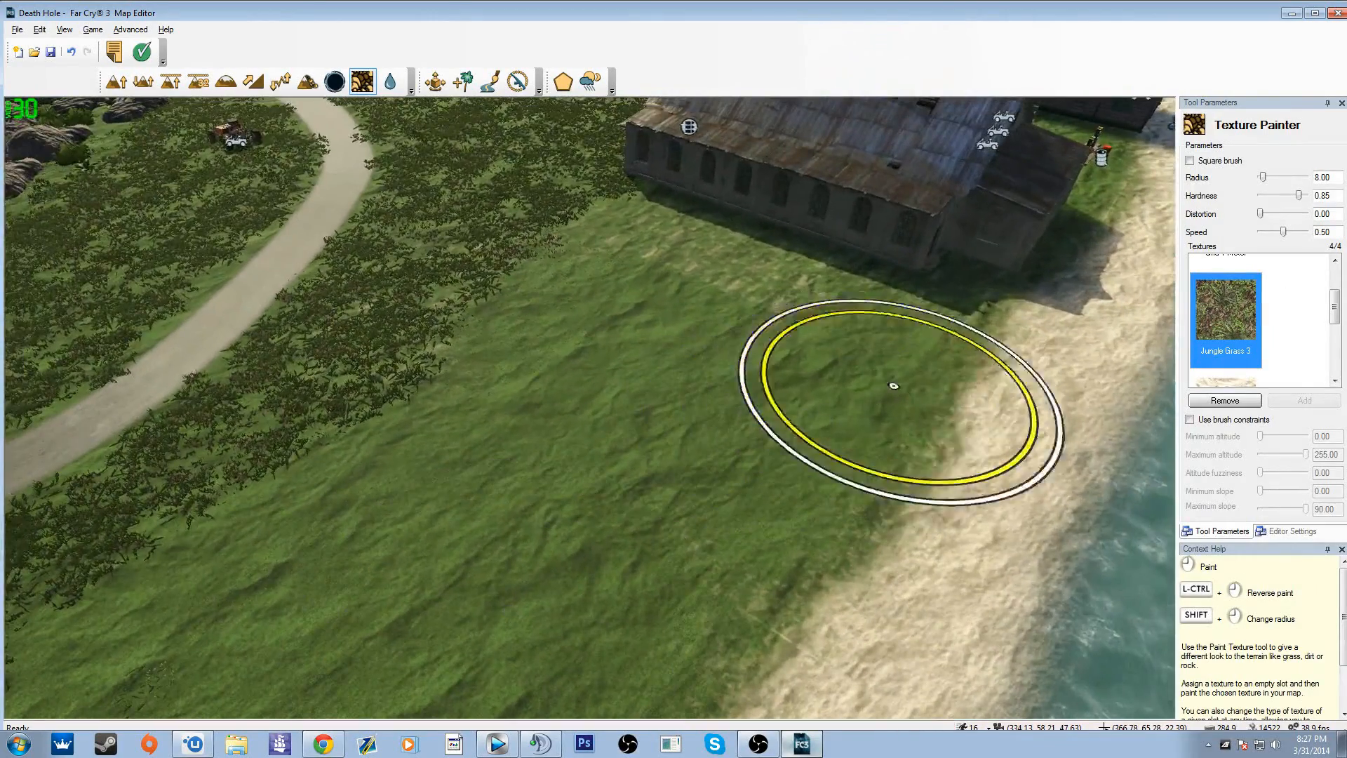
{"action": "left_click_drag", "start_coordinate": [893, 385], "coordinate": [977, 420]}
{"action": "right_click_drag", "start_coordinate": [800, 397], "coordinate": [905, 380]}
Step: Paint a patch of Beach Sand texture on the grass between the beach and the curved road
{"action": "key", "text": "s"}
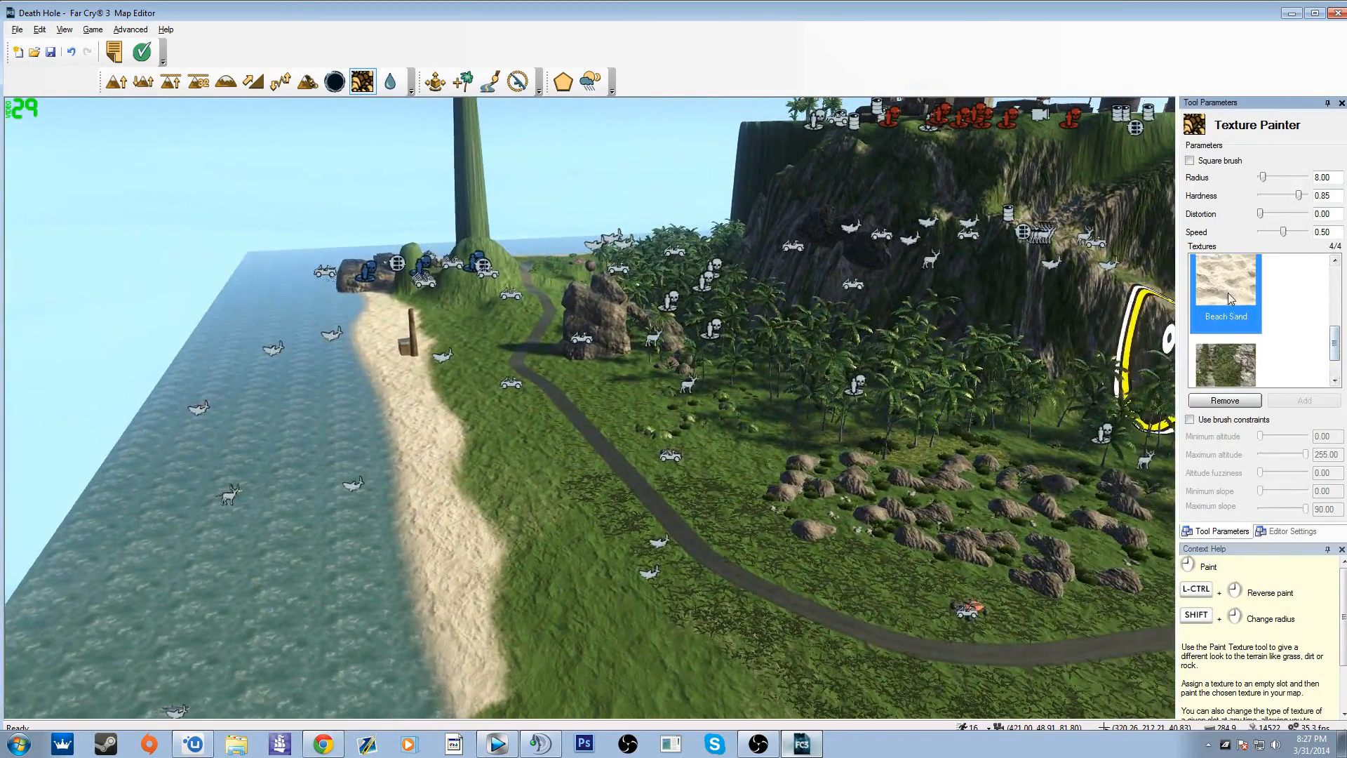
{"action": "key", "text": "w"}
{"action": "right_click_drag", "start_coordinate": [633, 590], "coordinate": [643, 649]}
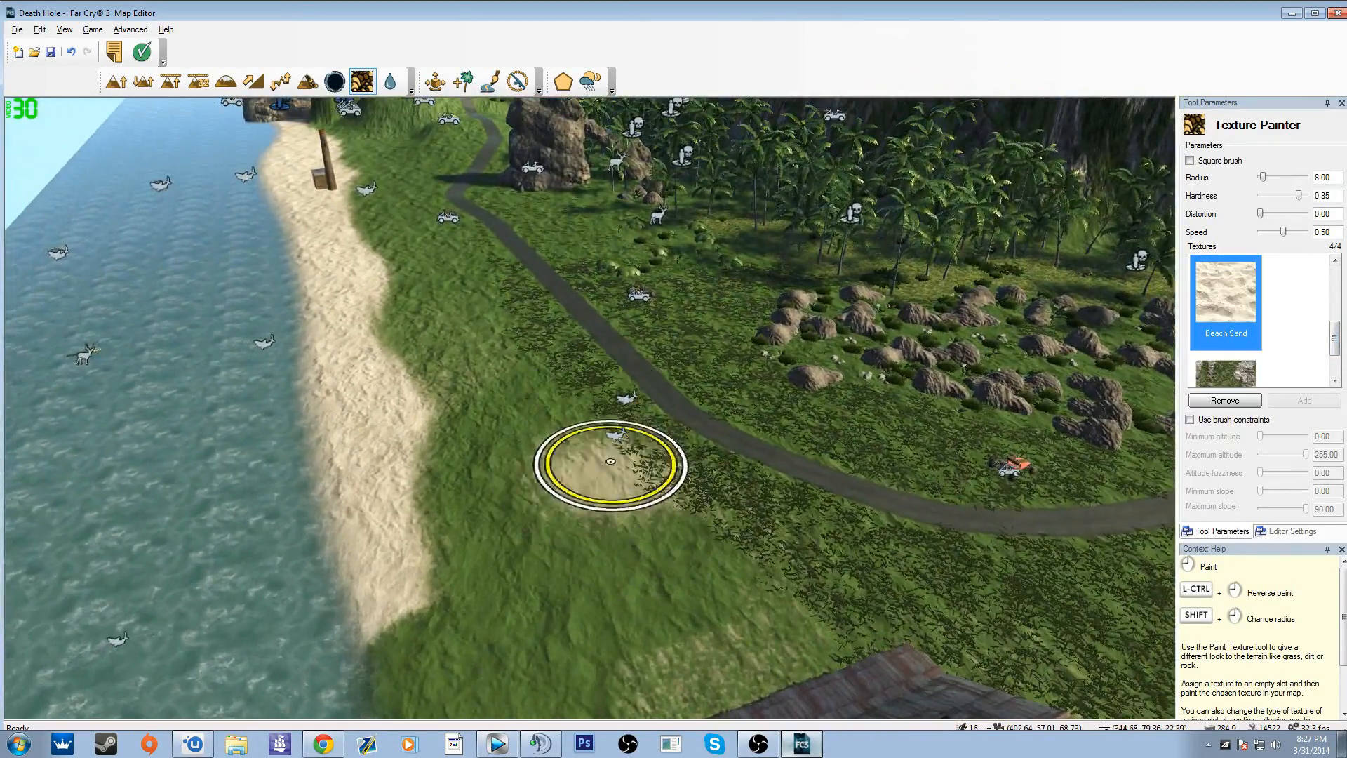
{"action": "right_click_drag", "start_coordinate": [610, 461], "coordinate": [659, 420]}
Step: Paint Mossy Cliff texture over the grass on both sides of the coastal road near the parked vehicle
{"action": "key", "text": "a"}
{"action": "key", "text": "a"}
{"action": "key", "text": "s"}
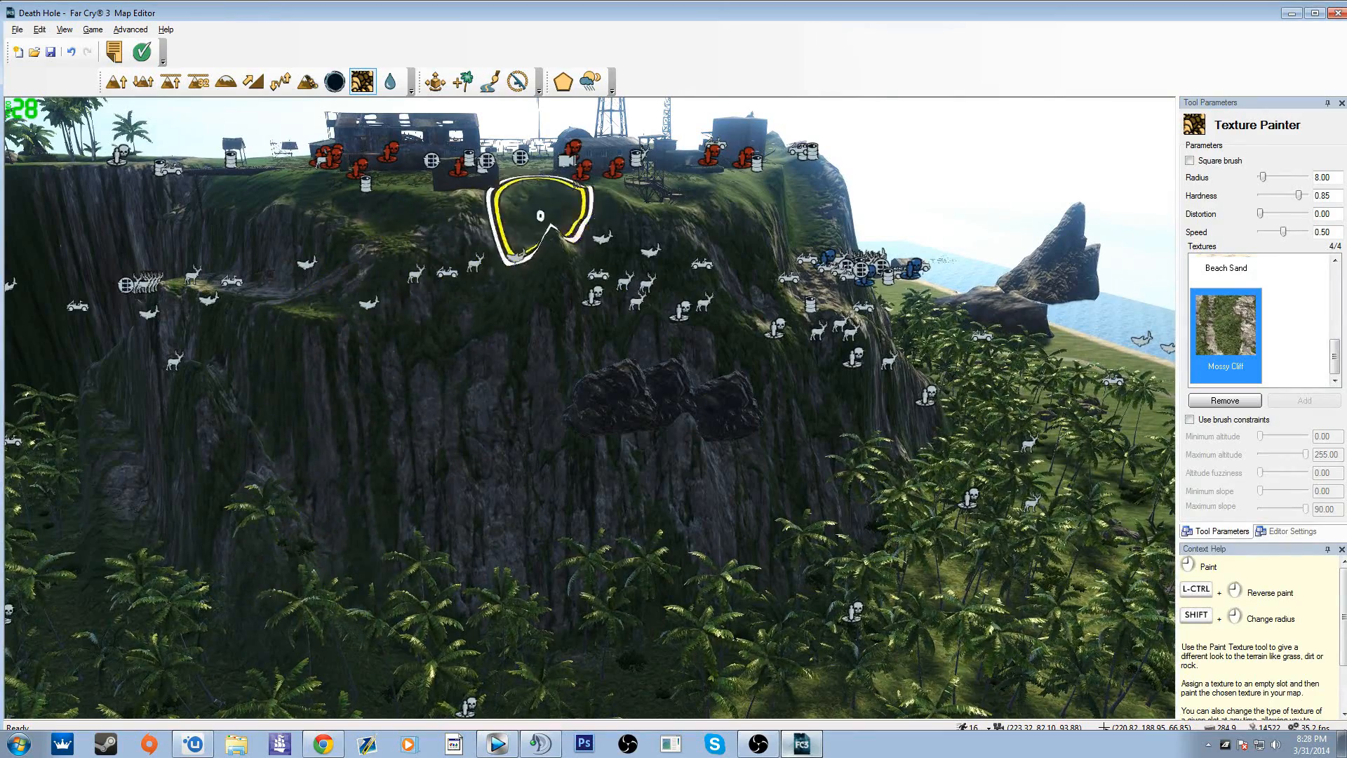
{"action": "right_click_drag", "start_coordinate": [592, 433], "coordinate": [602, 432]}
{"action": "key", "text": "w"}
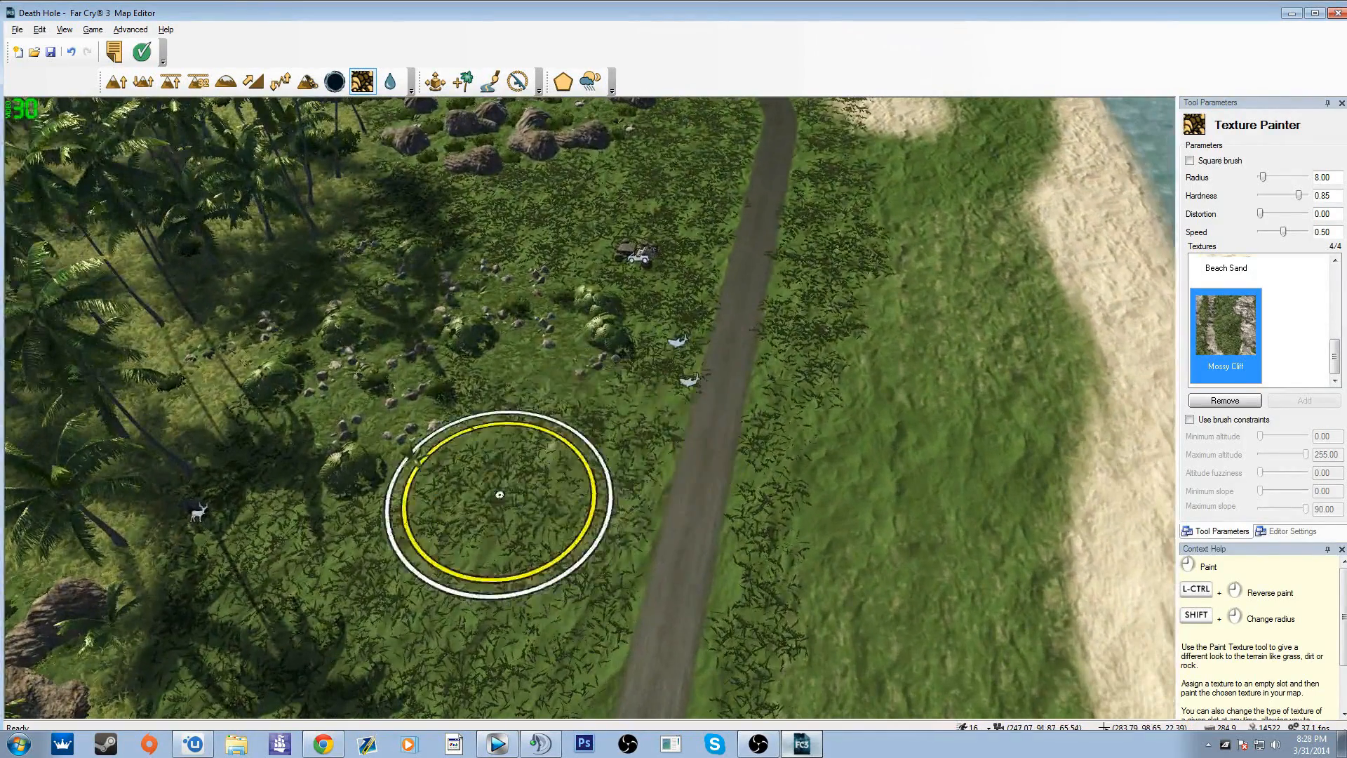
{"action": "key", "text": "w"}
{"action": "mouse_move", "coordinate": [556, 512]}
{"action": "left_mouse_down"}
{"action": "mouse_move", "coordinate": [498, 543]}
{"action": "mouse_move", "coordinate": [444, 614]}
{"action": "mouse_move", "coordinate": [517, 543]}
{"action": "left_mouse_up"}
{"action": "right_click_drag", "start_coordinate": [517, 544], "coordinate": [506, 331]}
{"action": "key", "text": "s"}
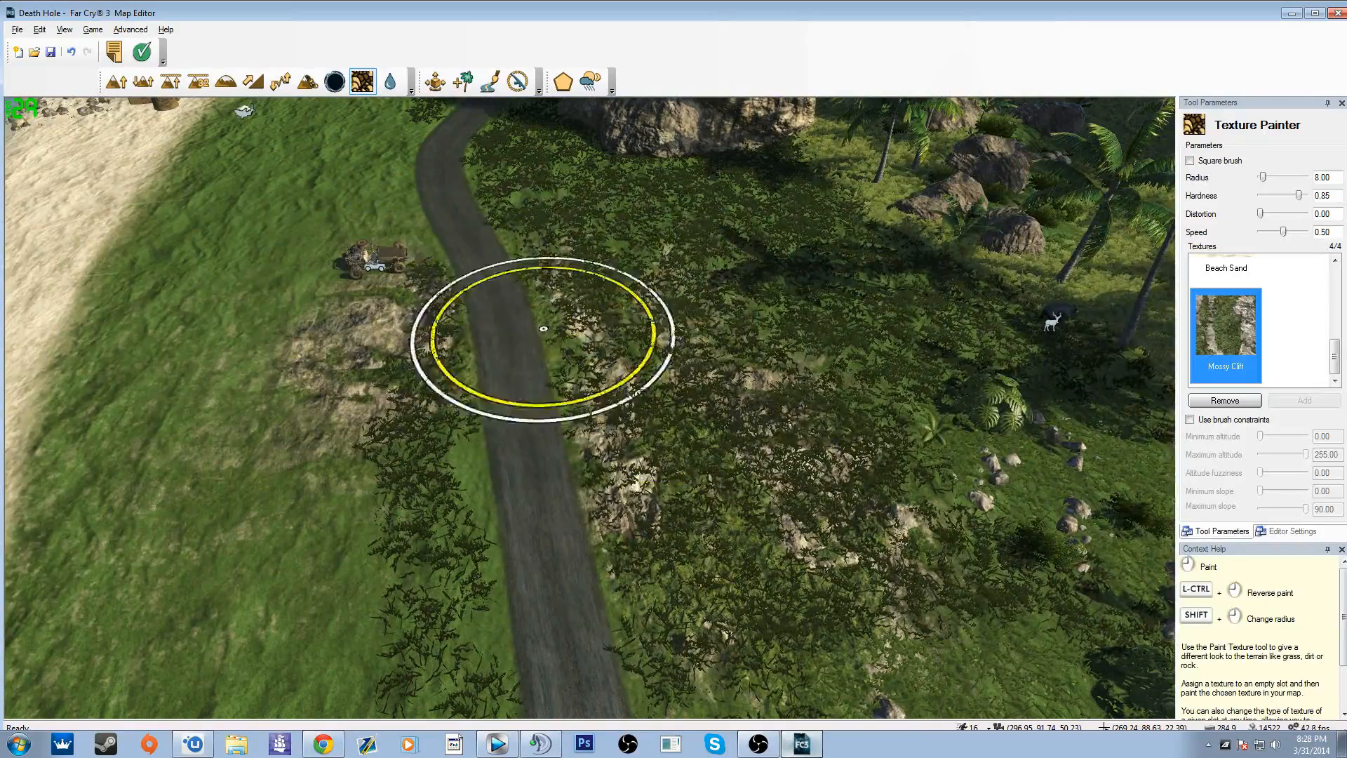
{"action": "key", "text": "s"}
{"action": "key", "text": "a"}
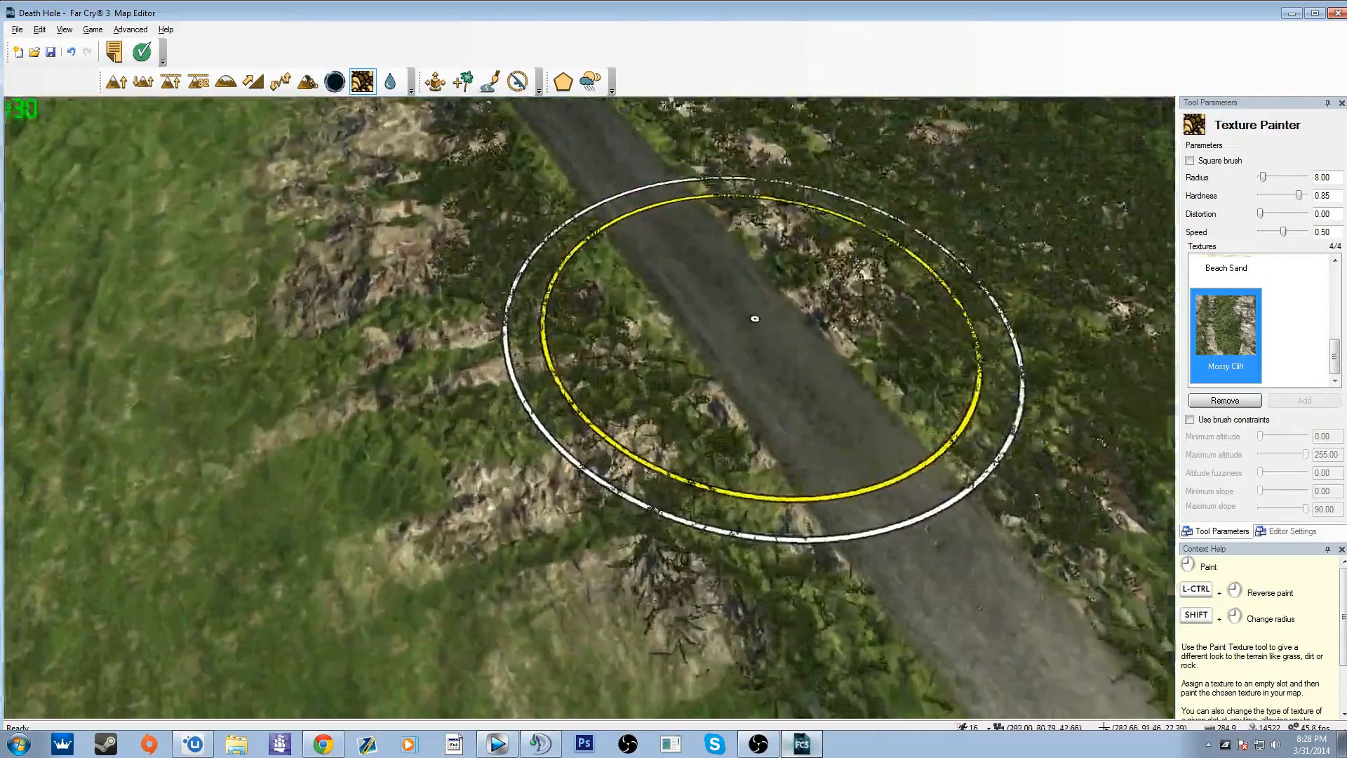
{"action": "key", "text": "a"}
Step: Activate the Water Layers tool over the deep, steep-walled basin on the palm-covered ridge
{"action": "mouse_move", "coordinate": [755, 319]}
{"action": "right_mouse_down"}
{"action": "mouse_move", "coordinate": [881, 559]}
{"action": "mouse_move", "coordinate": [1001, 560]}
{"action": "mouse_move", "coordinate": [785, 397]}
{"action": "mouse_move", "coordinate": [672, 161]}
{"action": "mouse_move", "coordinate": [743, 337]}
{"action": "mouse_move", "coordinate": [490, 301]}
{"action": "mouse_move", "coordinate": [534, 449]}
{"action": "mouse_move", "coordinate": [590, 534]}
{"action": "mouse_move", "coordinate": [590, 631]}
{"action": "mouse_move", "coordinate": [463, 687]}
{"action": "mouse_move", "coordinate": [394, 596]}
{"action": "right_mouse_up"}
{"action": "key", "text": "s"}
{"action": "key", "text": "s"}
{"action": "key", "text": "w"}
{"action": "right_click_drag", "start_coordinate": [396, 459], "coordinate": [842, 393]}
{"action": "key", "text": "a"}
{"action": "left_click", "coordinate": [397, 93]}
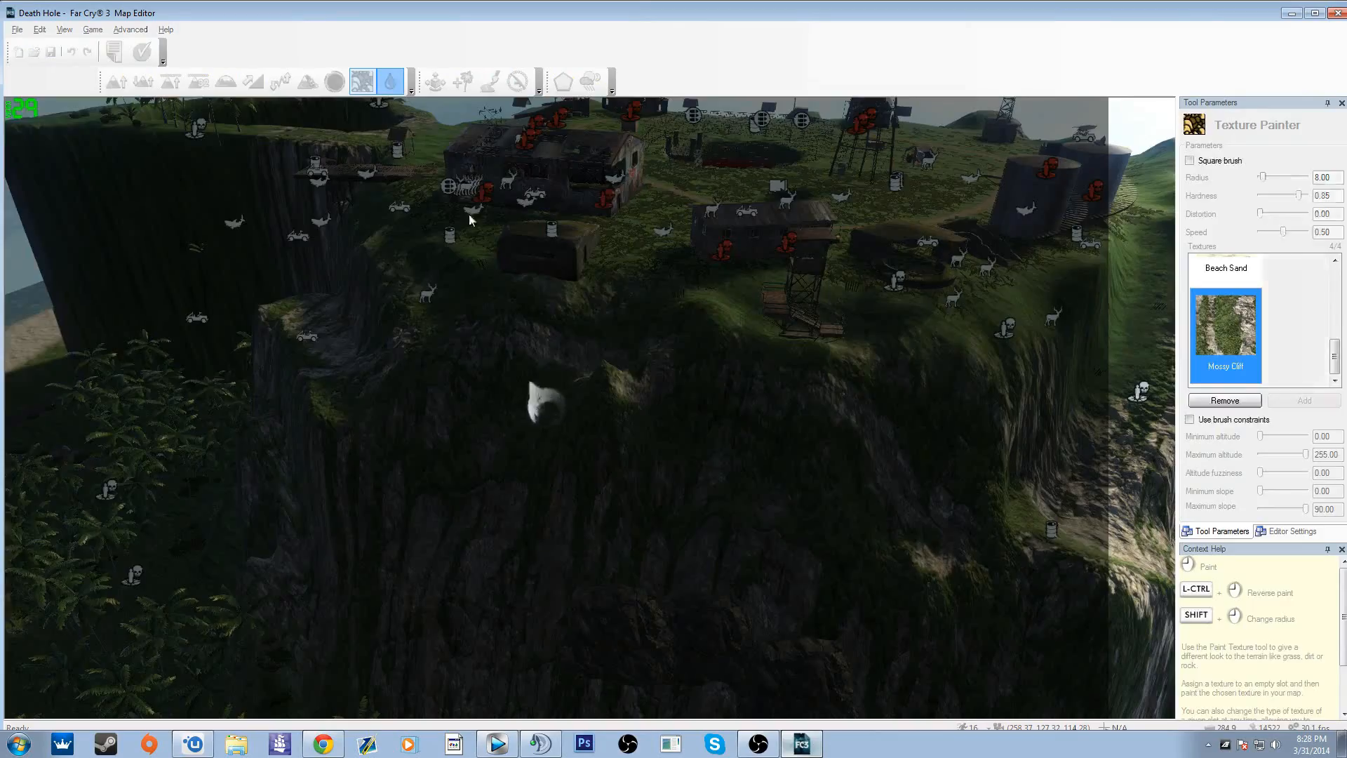
{"action": "key", "text": "d"}
{"action": "mouse_move", "coordinate": [629, 436]}
{"action": "right_mouse_down"}
{"action": "mouse_move", "coordinate": [934, 463]}
{"action": "mouse_move", "coordinate": [729, 281]}
{"action": "mouse_move", "coordinate": [912, 477]}
{"action": "mouse_move", "coordinate": [919, 407]}
{"action": "mouse_move", "coordinate": [996, 411]}
{"action": "mouse_move", "coordinate": [989, 295]}
{"action": "mouse_move", "coordinate": [1053, 505]}
{"action": "mouse_move", "coordinate": [586, 431]}
{"action": "right_mouse_up"}
{"action": "key", "text": "w"}
{"action": "key", "text": "w"}
{"action": "key", "text": "s"}
{"action": "key", "text": "a"}
{"action": "key", "text": "d"}
{"action": "right_click_drag", "start_coordinate": [479, 422], "coordinate": [382, 474]}
{"action": "key", "text": "w"}
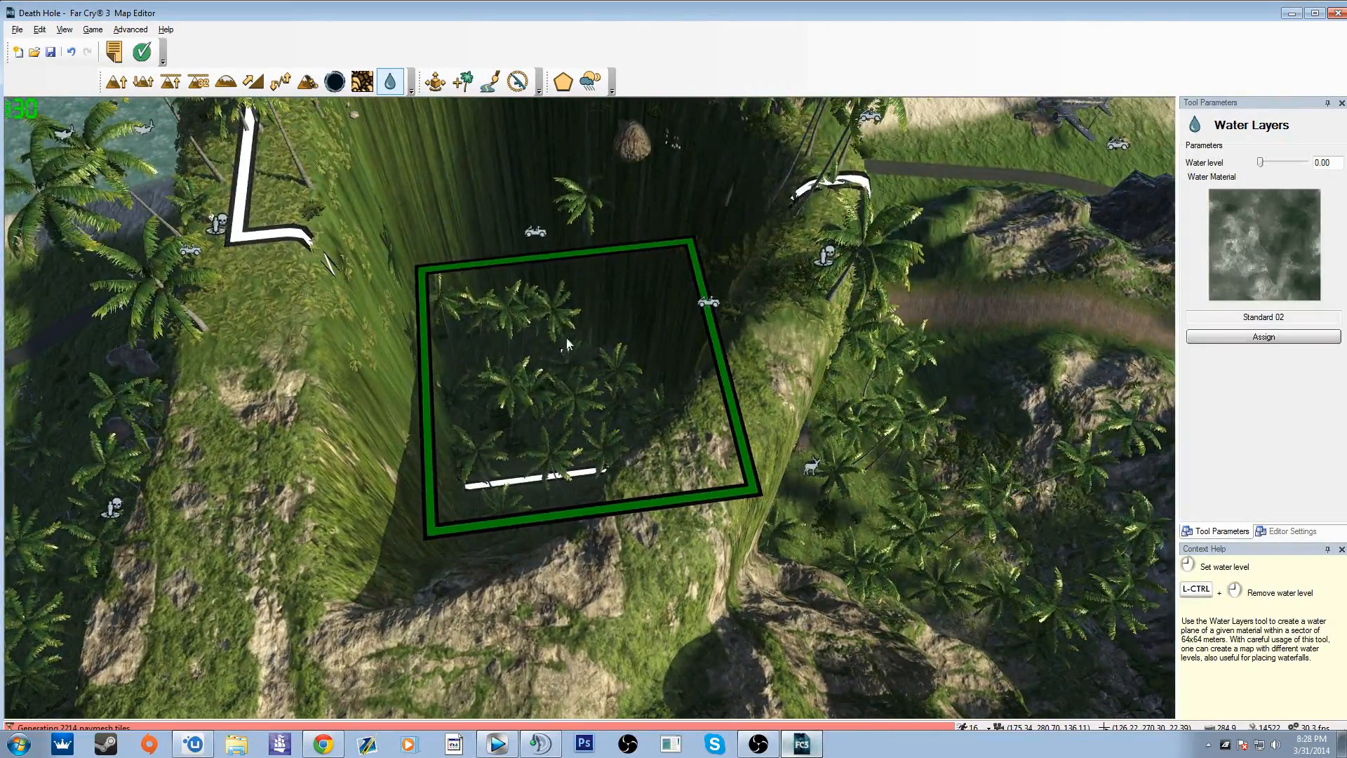
Step: Set the water level to 79.20 for flooding the steep-walled basin
{"action": "mouse_move", "coordinate": [569, 344]}
{"action": "right_mouse_down"}
{"action": "mouse_move", "coordinate": [571, 266]}
{"action": "mouse_move", "coordinate": [574, 351]}
{"action": "right_mouse_up"}
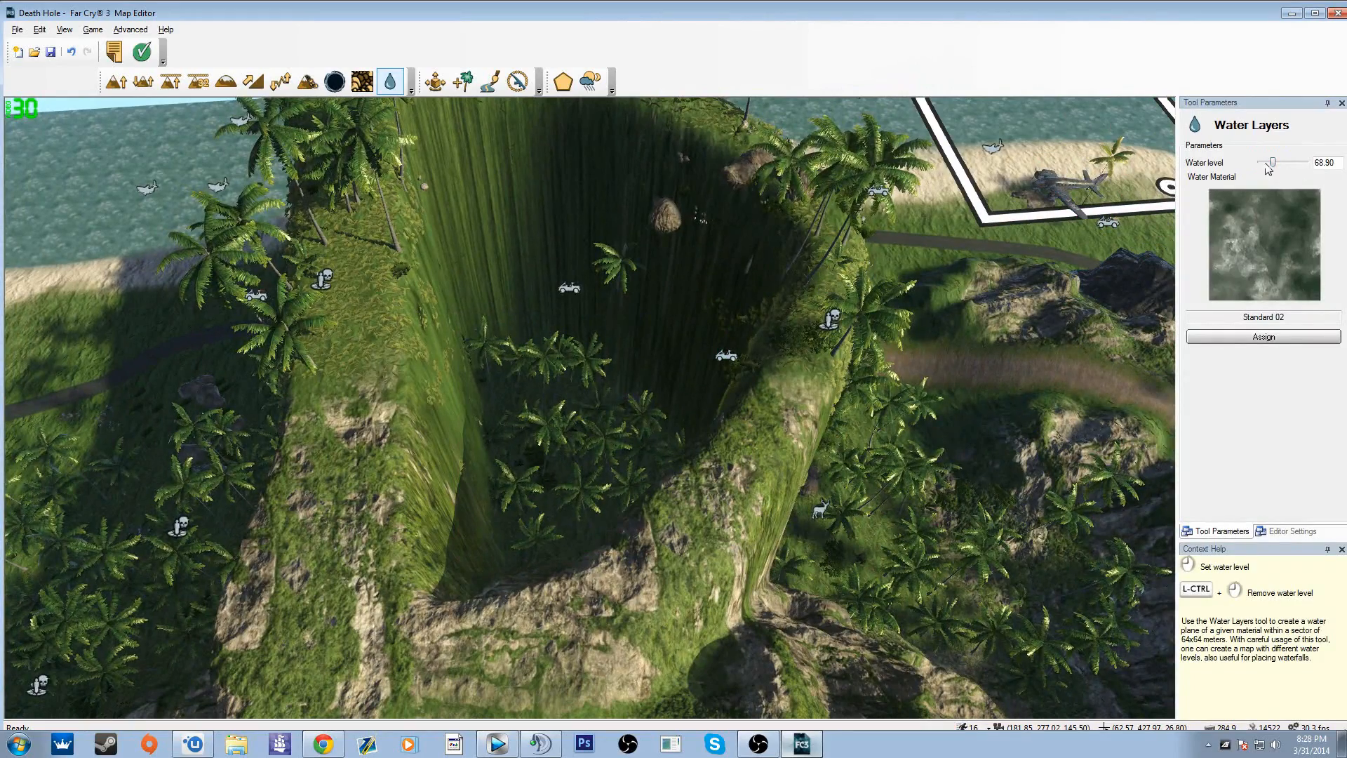
{"action": "left_click_drag", "start_coordinate": [1262, 163], "coordinate": [1260, 164]}
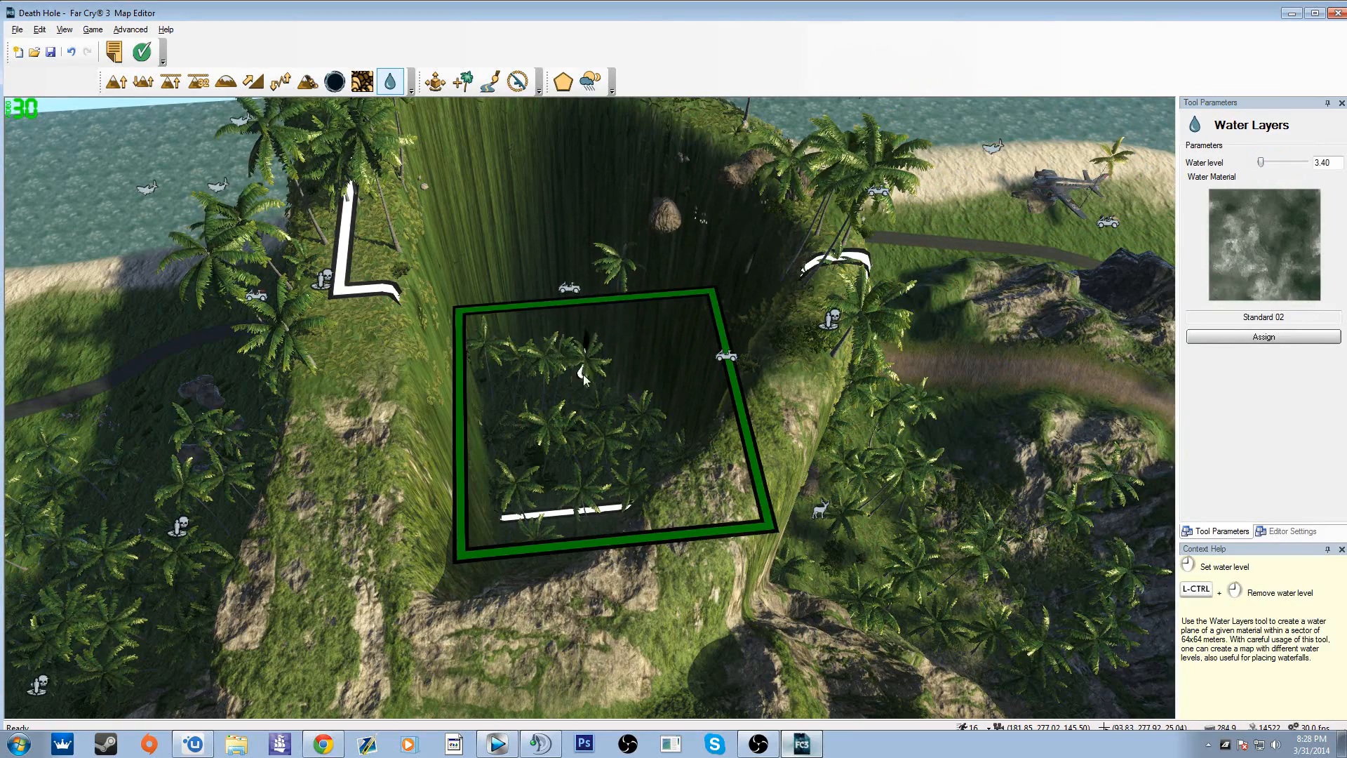
{"action": "key", "text": "a"}
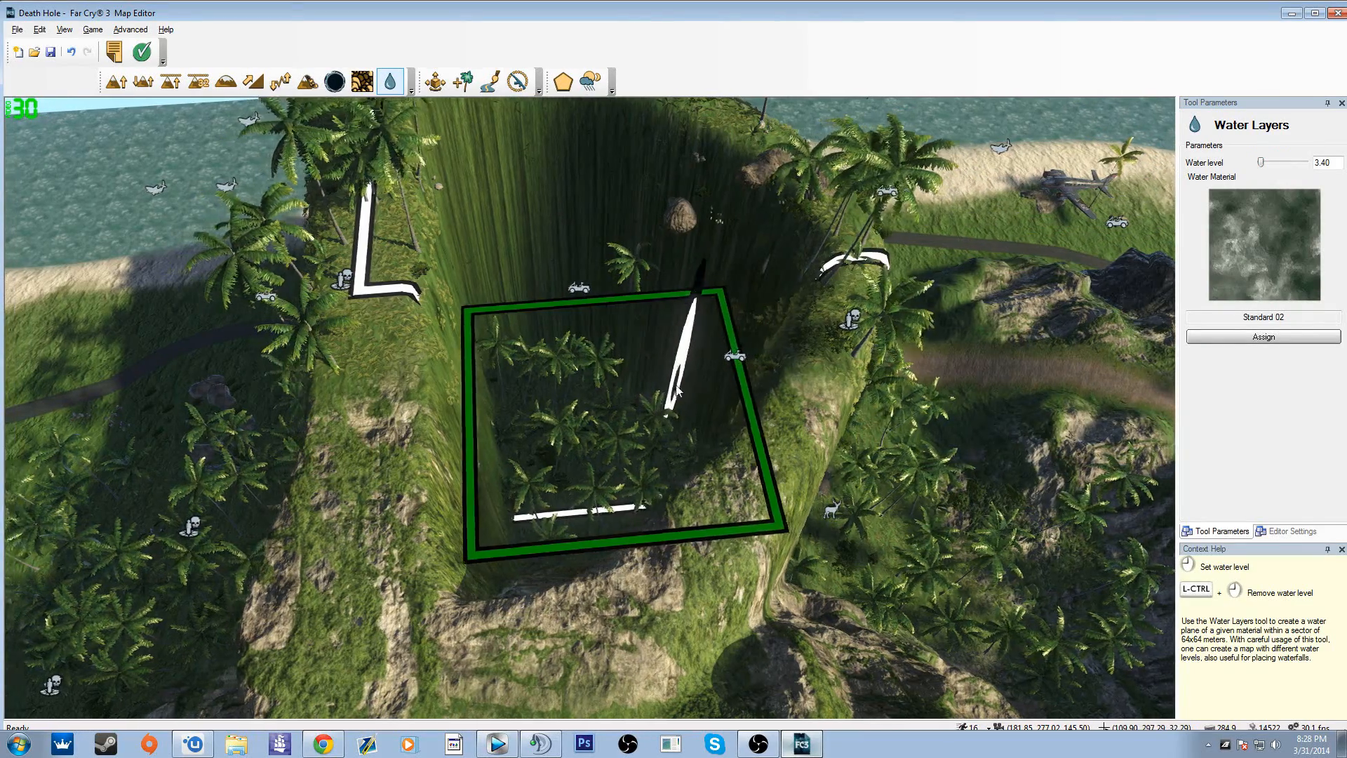
{"action": "key", "text": "a"}
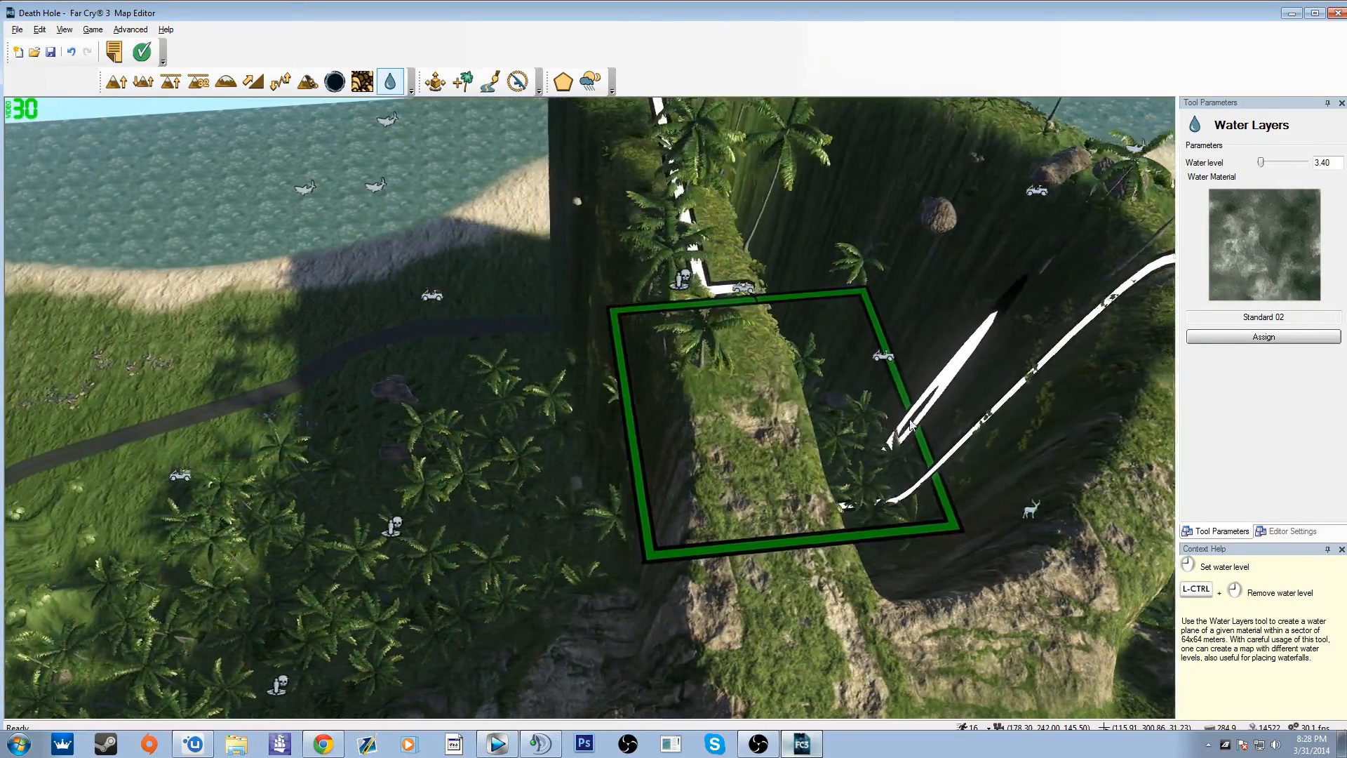
{"action": "key", "text": "a"}
{"action": "left_click_drag", "start_coordinate": [1261, 162], "coordinate": [1275, 170]}
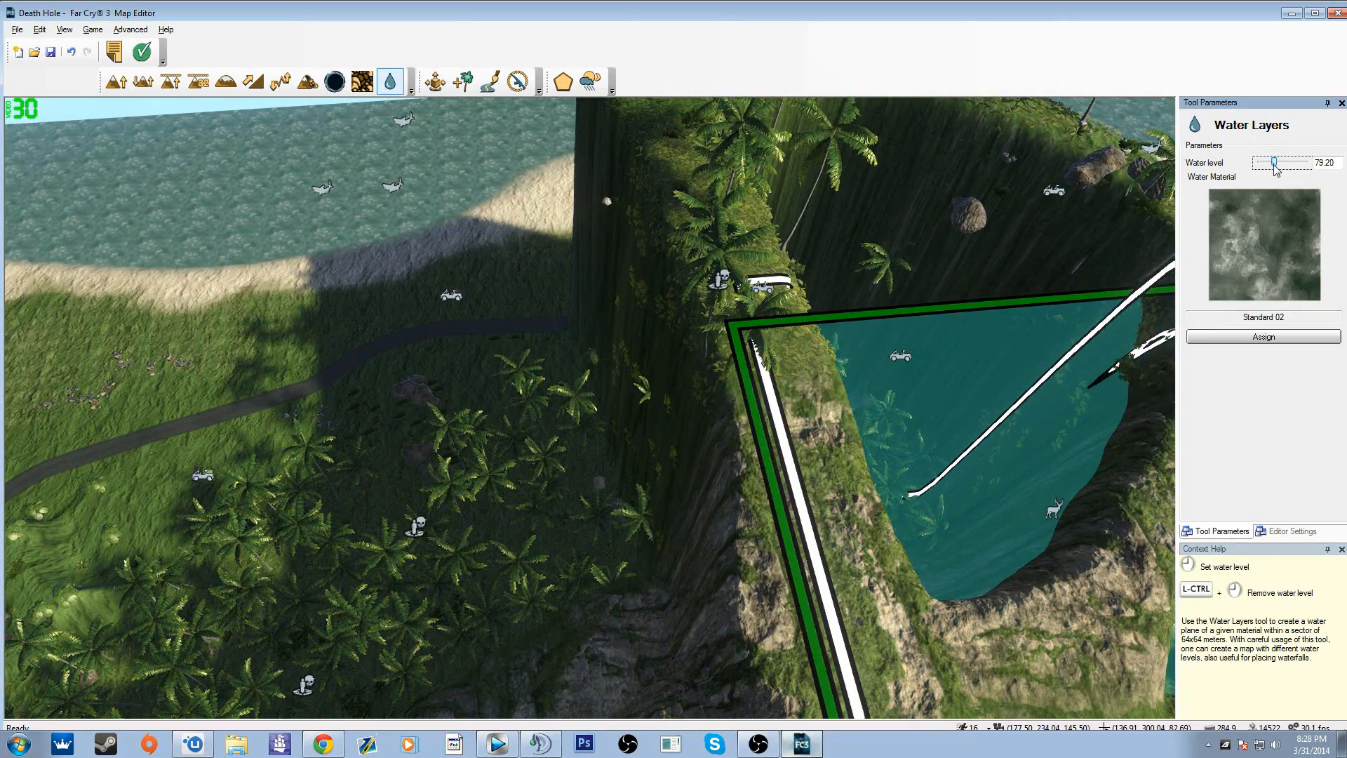
Step: Place the Standard 02 water layer in the sector covering the seaward part of the basin
{"action": "key", "text": "d"}
{"action": "mouse_move", "coordinate": [982, 323]}
{"action": "right_mouse_down"}
{"action": "mouse_move", "coordinate": [1095, 330]}
{"action": "mouse_move", "coordinate": [982, 323]}
{"action": "right_mouse_up"}
{"action": "key", "text": "s"}
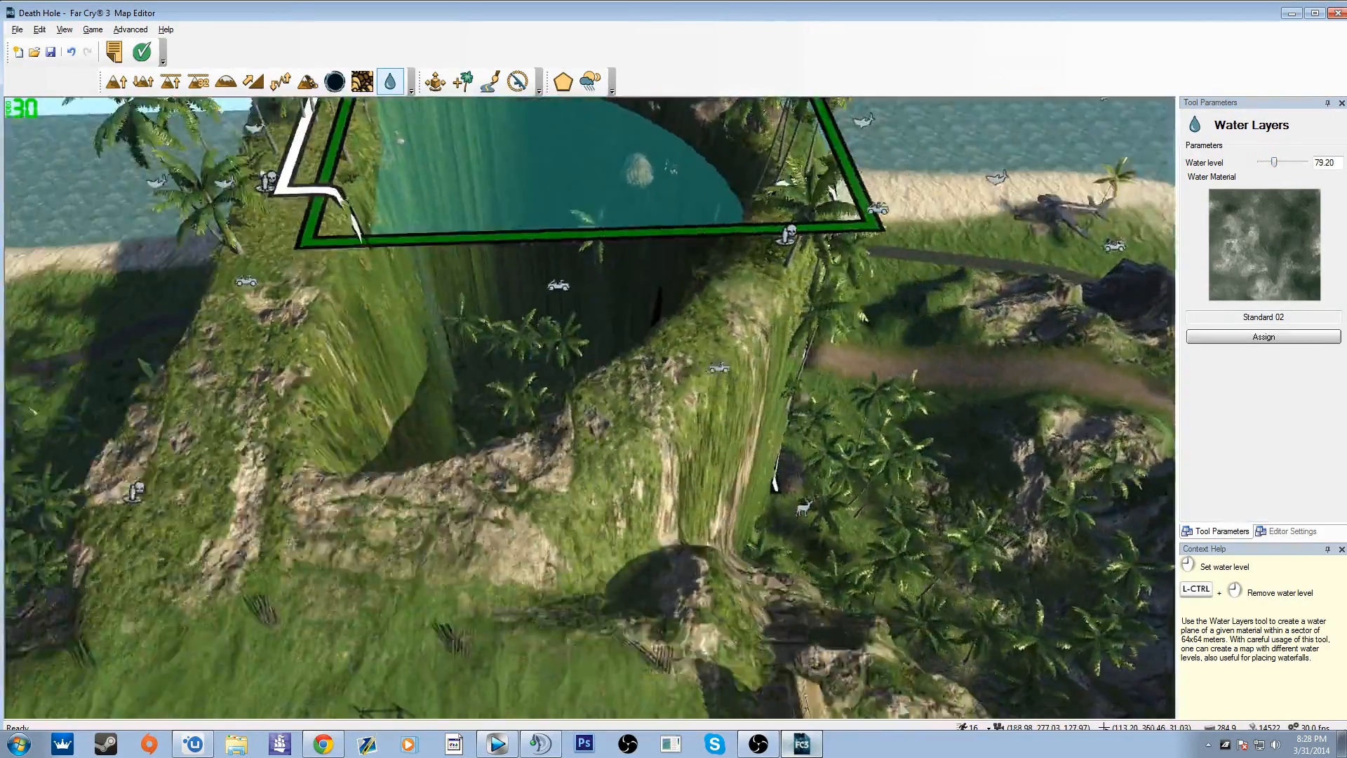
{"action": "right_click_drag", "start_coordinate": [729, 449], "coordinate": [653, 375]}
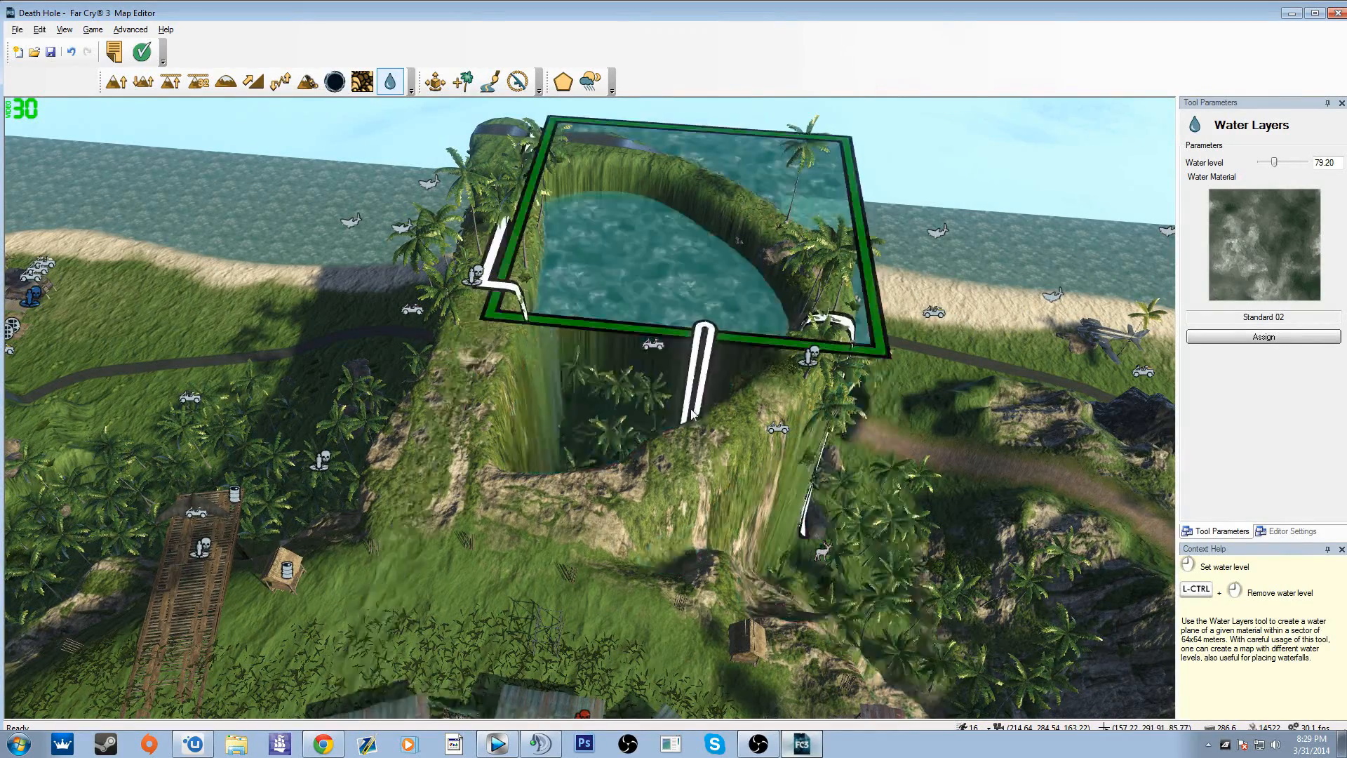
{"action": "key", "text": "w"}
{"action": "mouse_move", "coordinate": [691, 415]}
{"action": "right_mouse_down"}
{"action": "mouse_move", "coordinate": [722, 407]}
{"action": "mouse_move", "coordinate": [723, 337]}
{"action": "mouse_move", "coordinate": [730, 372]}
{"action": "mouse_move", "coordinate": [618, 368]}
{"action": "mouse_move", "coordinate": [722, 438]}
{"action": "mouse_move", "coordinate": [919, 428]}
{"action": "mouse_move", "coordinate": [691, 414]}
{"action": "mouse_move", "coordinate": [670, 400]}
{"action": "right_mouse_up"}
{"action": "key", "text": "s"}
{"action": "key", "text": "s"}
{"action": "left_click", "coordinate": [671, 421]}
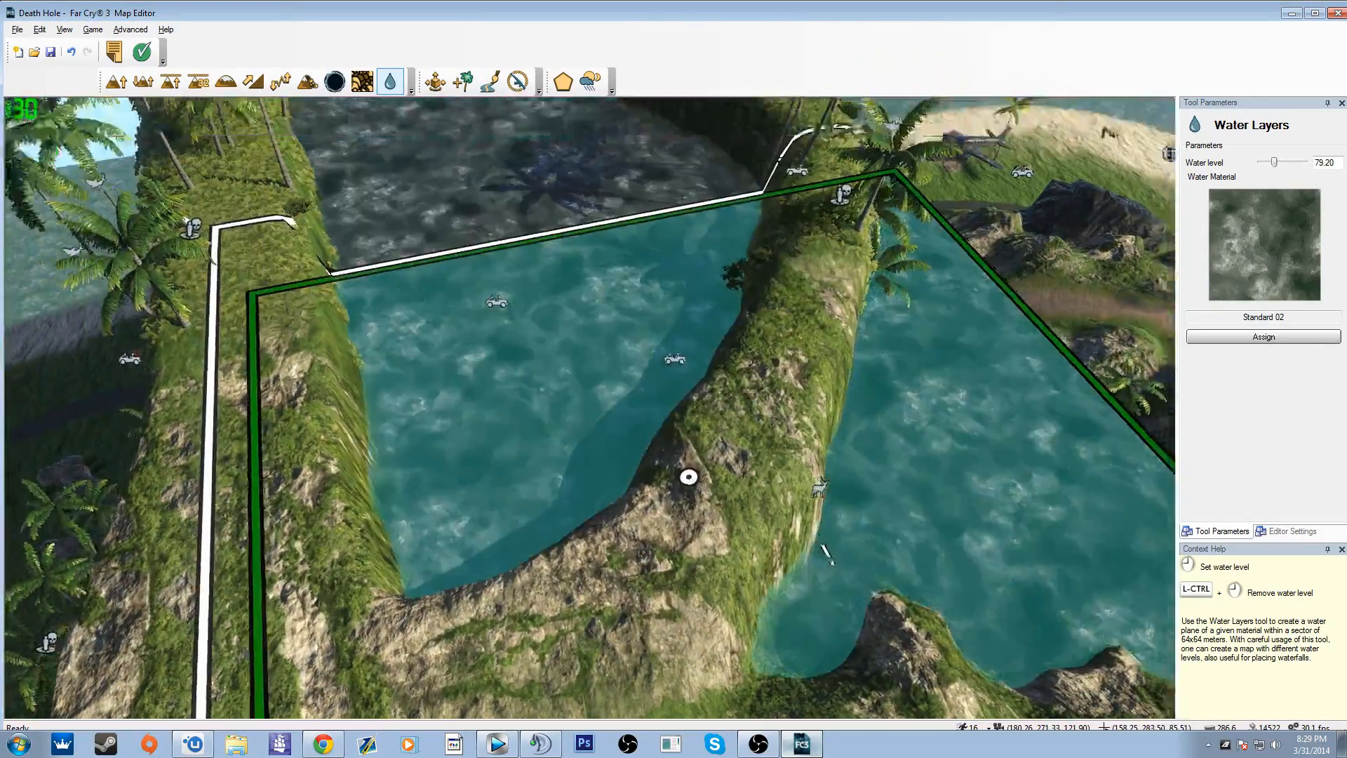
Step: Place the water layer in the adjoining inland sector to flood the rest of the basin
{"action": "key", "text": "s"}
{"action": "mouse_move", "coordinate": [688, 476]}
{"action": "right_mouse_down"}
{"action": "mouse_move", "coordinate": [835, 484]}
{"action": "mouse_move", "coordinate": [749, 370]}
{"action": "mouse_move", "coordinate": [764, 550]}
{"action": "mouse_move", "coordinate": [519, 497]}
{"action": "right_mouse_up"}
{"action": "key", "text": "d"}
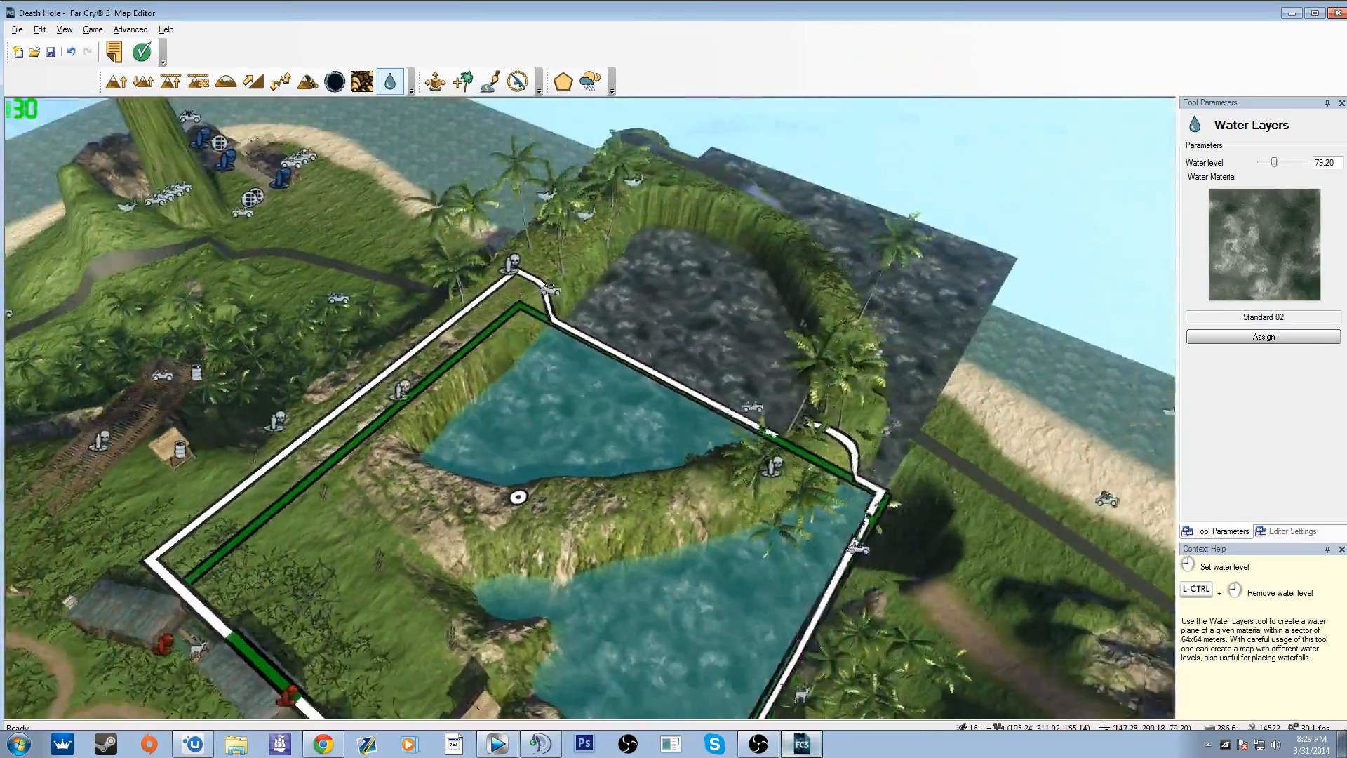
{"action": "key", "text": "w"}
{"action": "right_click_drag", "start_coordinate": [694, 456], "coordinate": [628, 460]}
{"action": "key", "text": "s"}
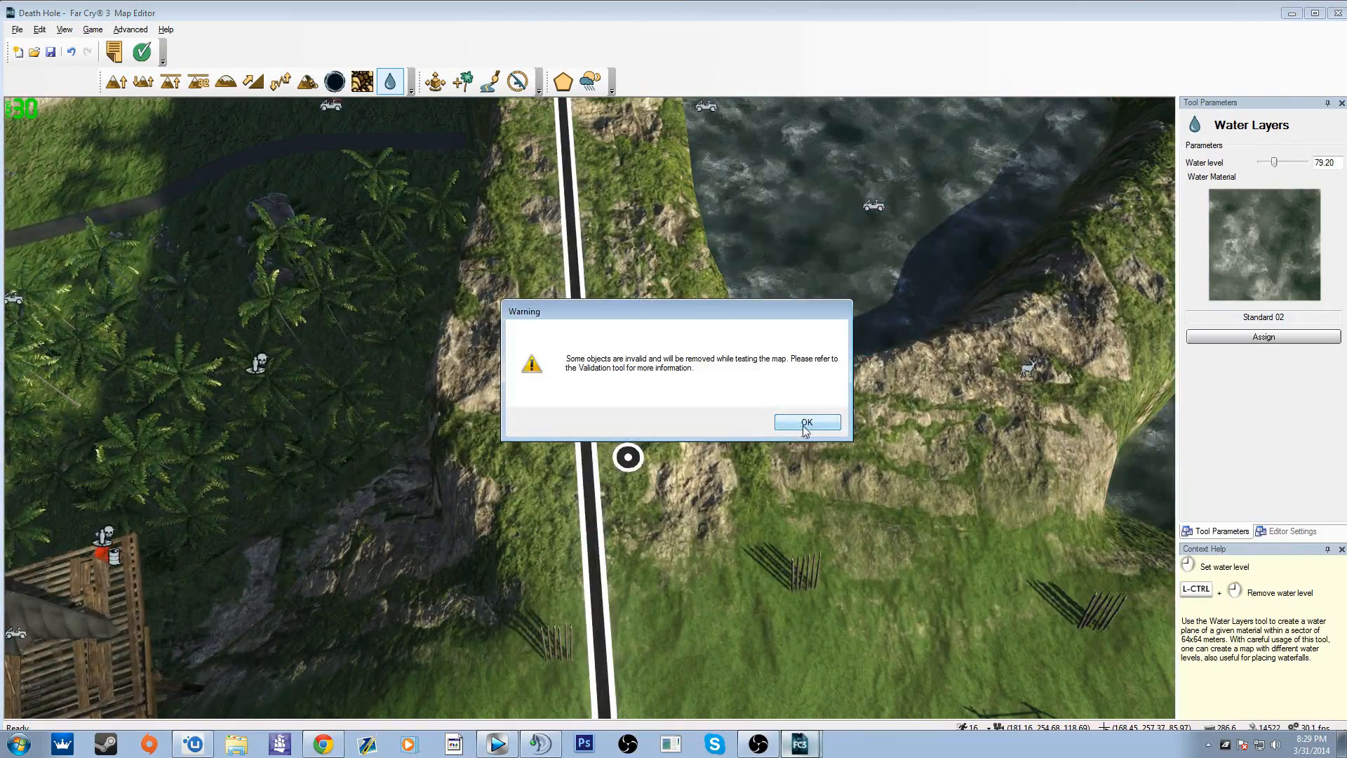
Step: Test the map in-game, accepting the invalid-objects warning, and run along the ridge to shoot into the basin's water
{"action": "left_click", "coordinate": [806, 423]}
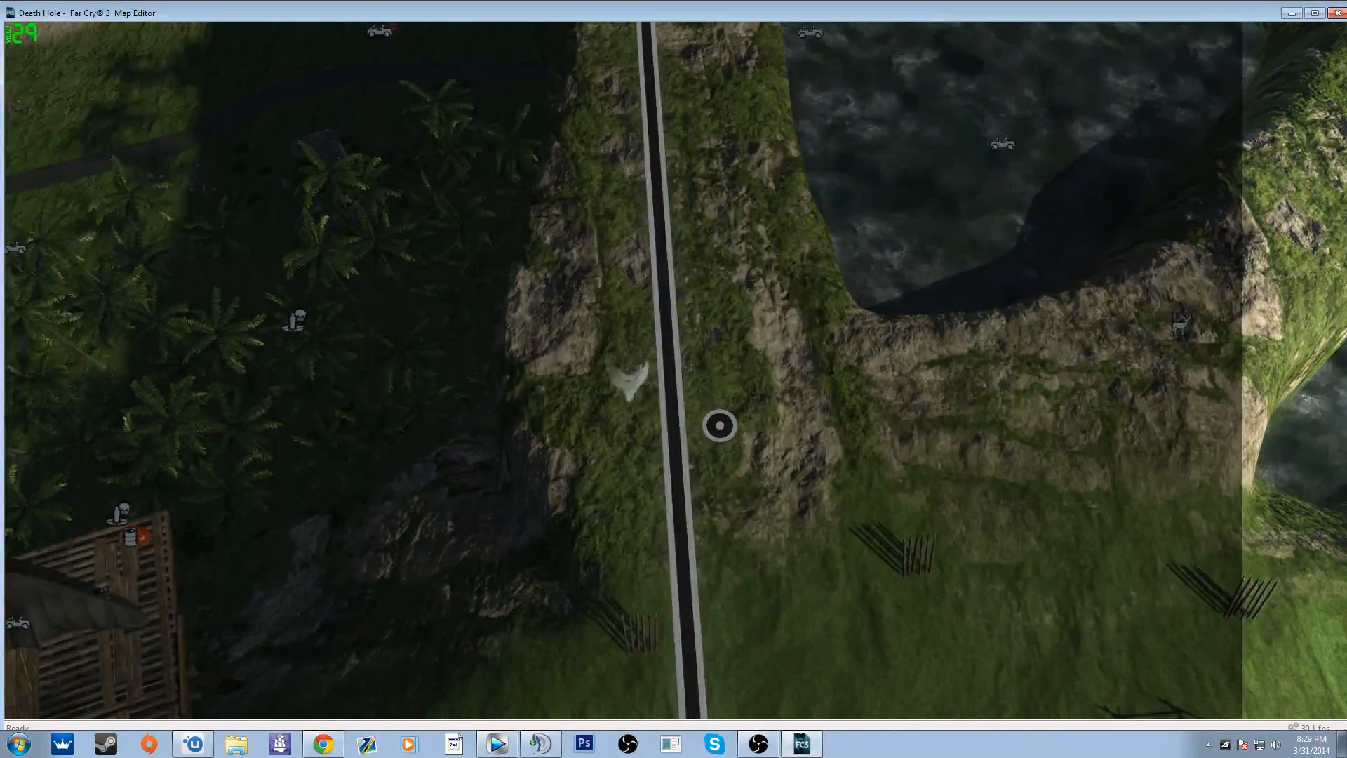
{"action": "key", "text": "shift+w"}
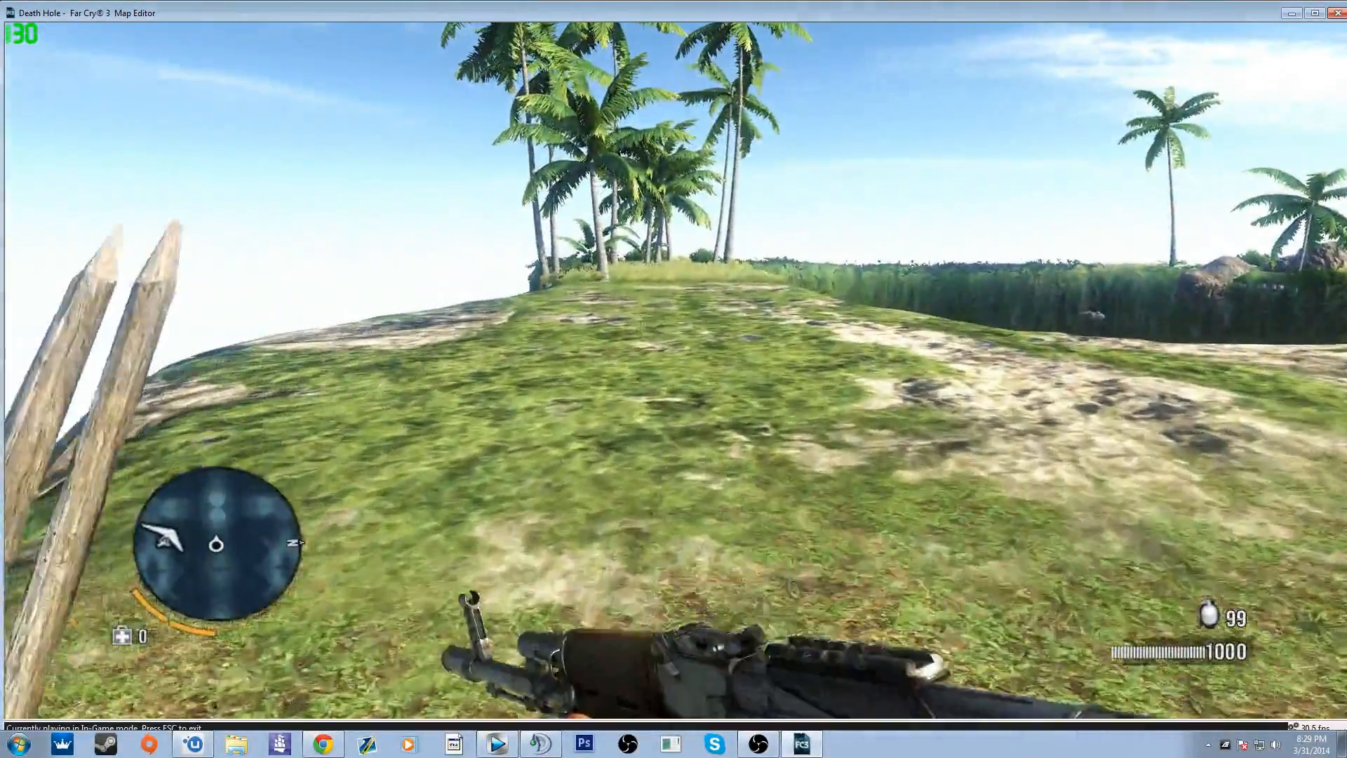
{"action": "key", "text": "shift+w"}
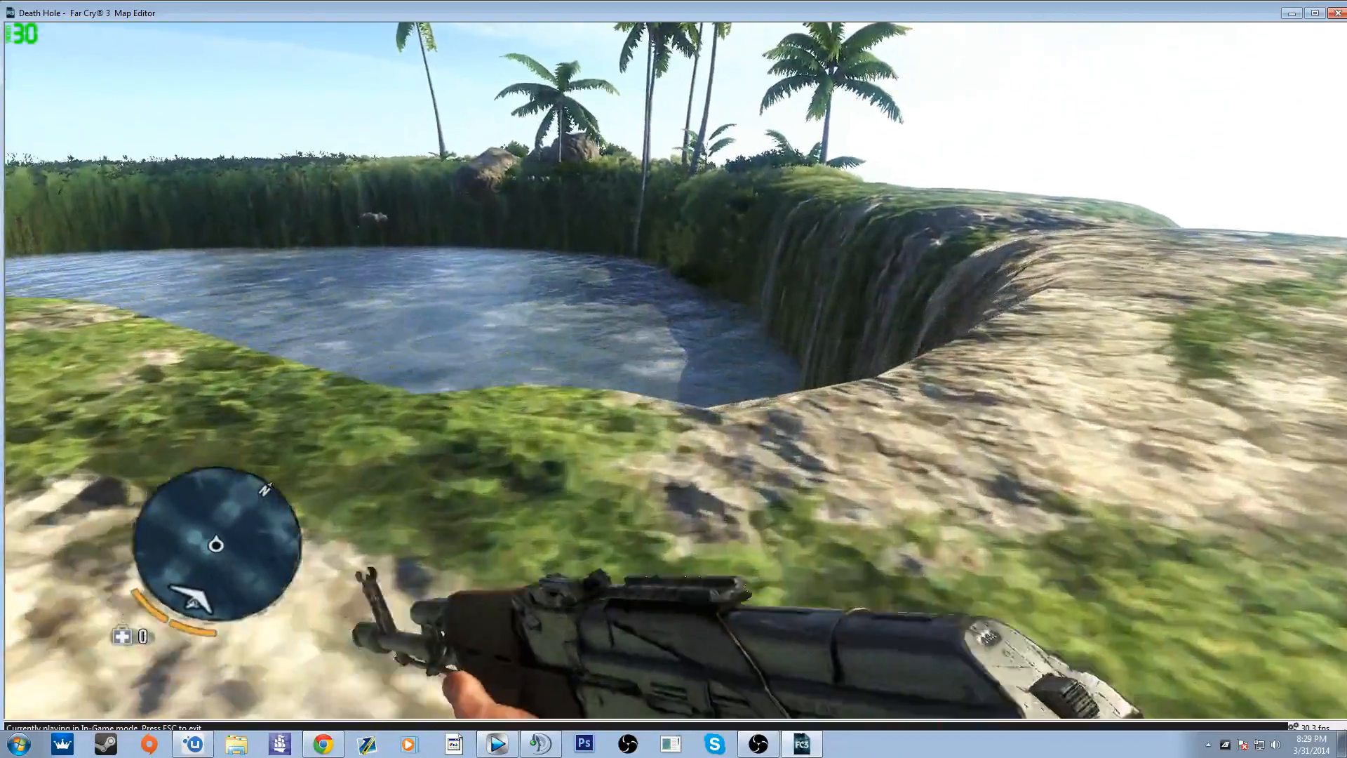
{"action": "key", "text": "shift+w"}
{"action": "left_click", "coordinate": [675, 370]}
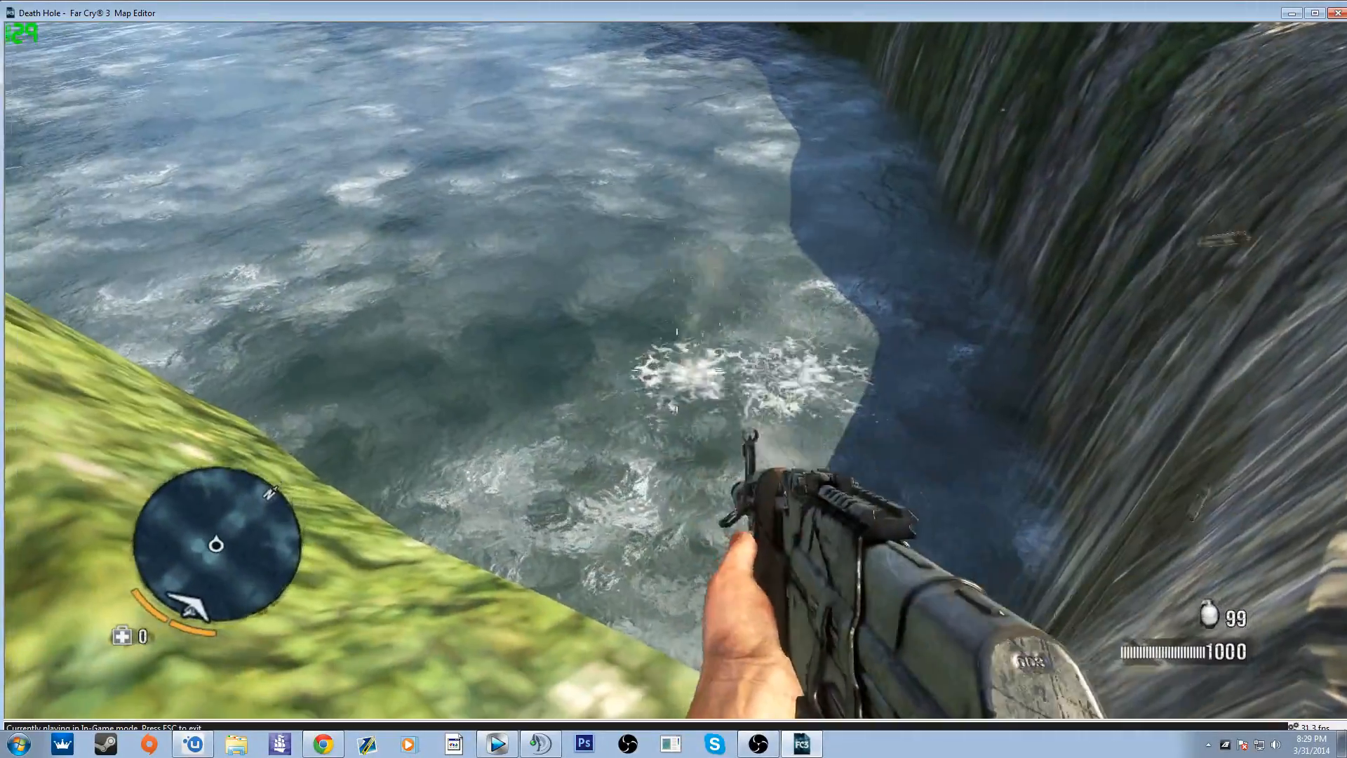
Step: Dive into the flooded basin and swim underwater and at the surface, and return to the editor
{"action": "key", "text": "shift+w"}
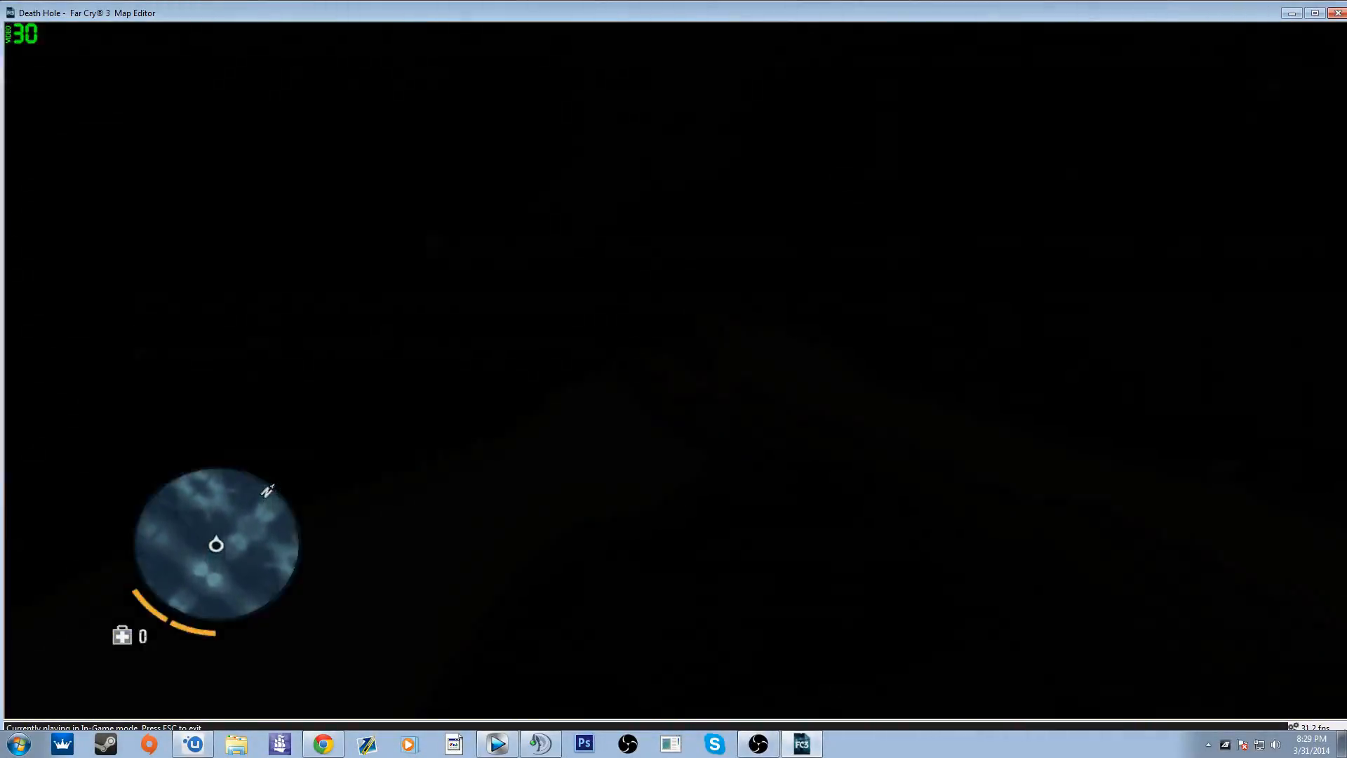
{"action": "key", "text": "w"}
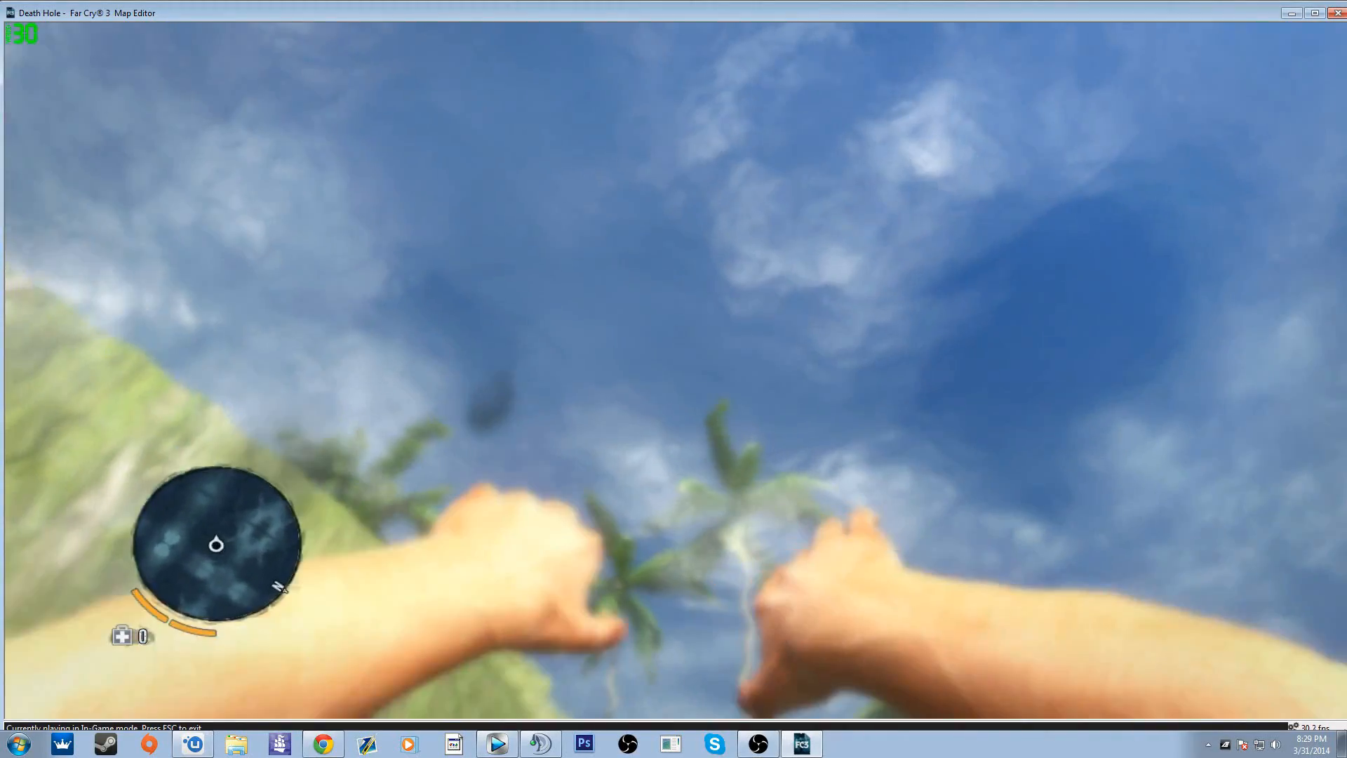
{"action": "key", "text": "w"}
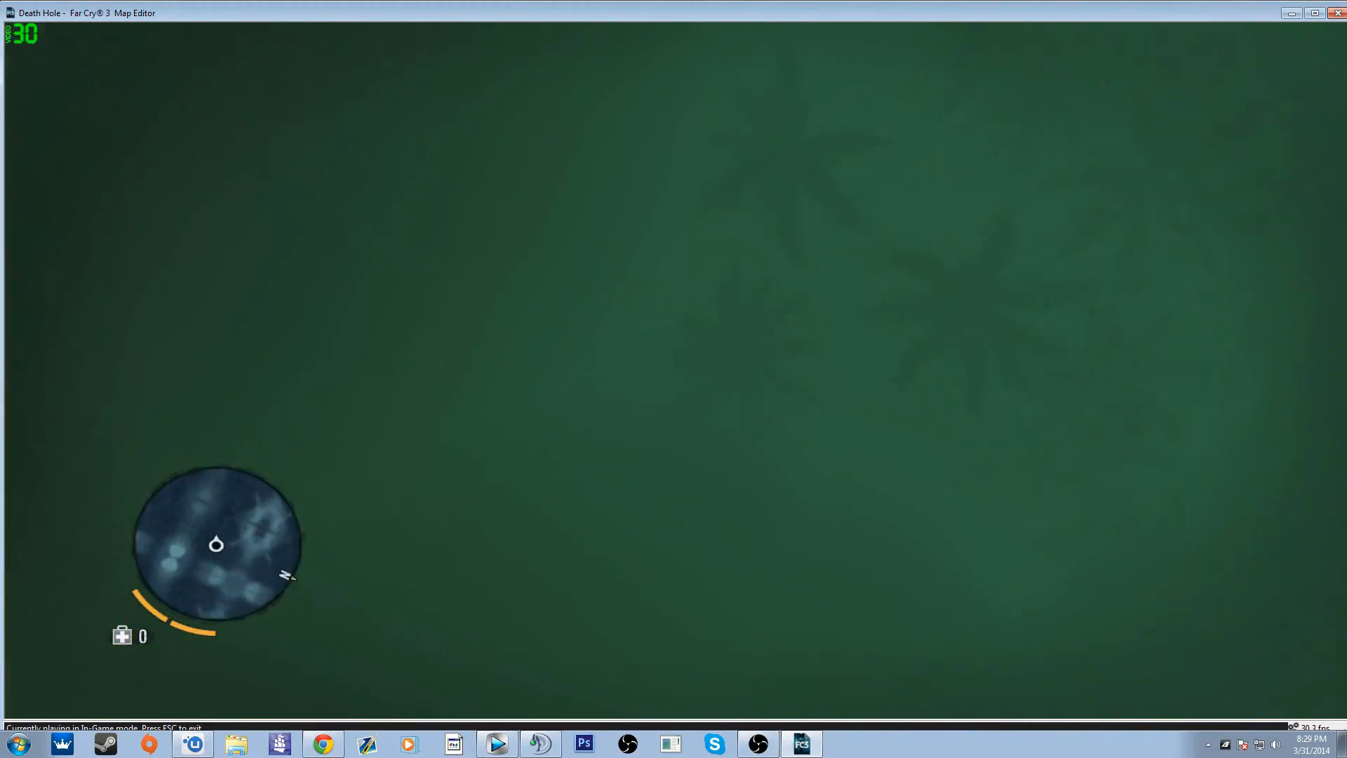
{"action": "key", "text": "w"}
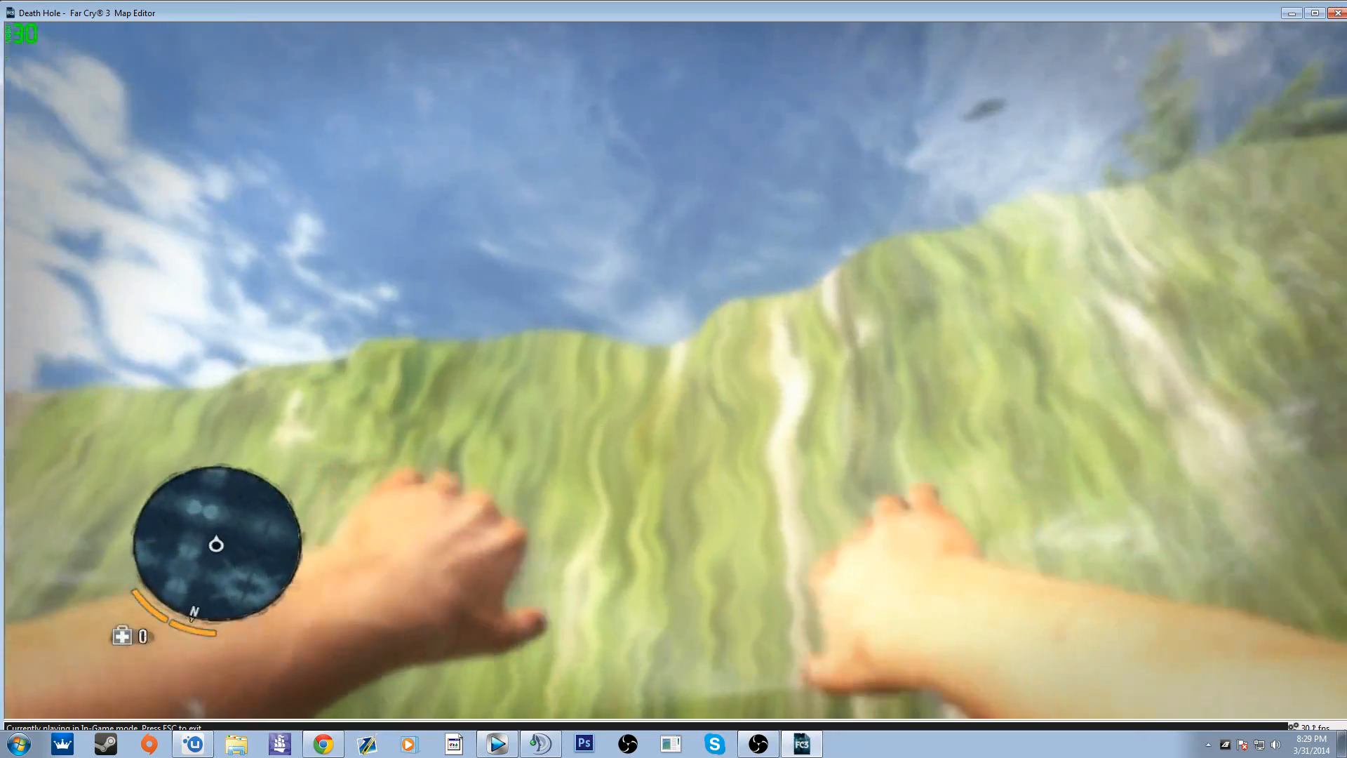
{"action": "key", "text": "w"}
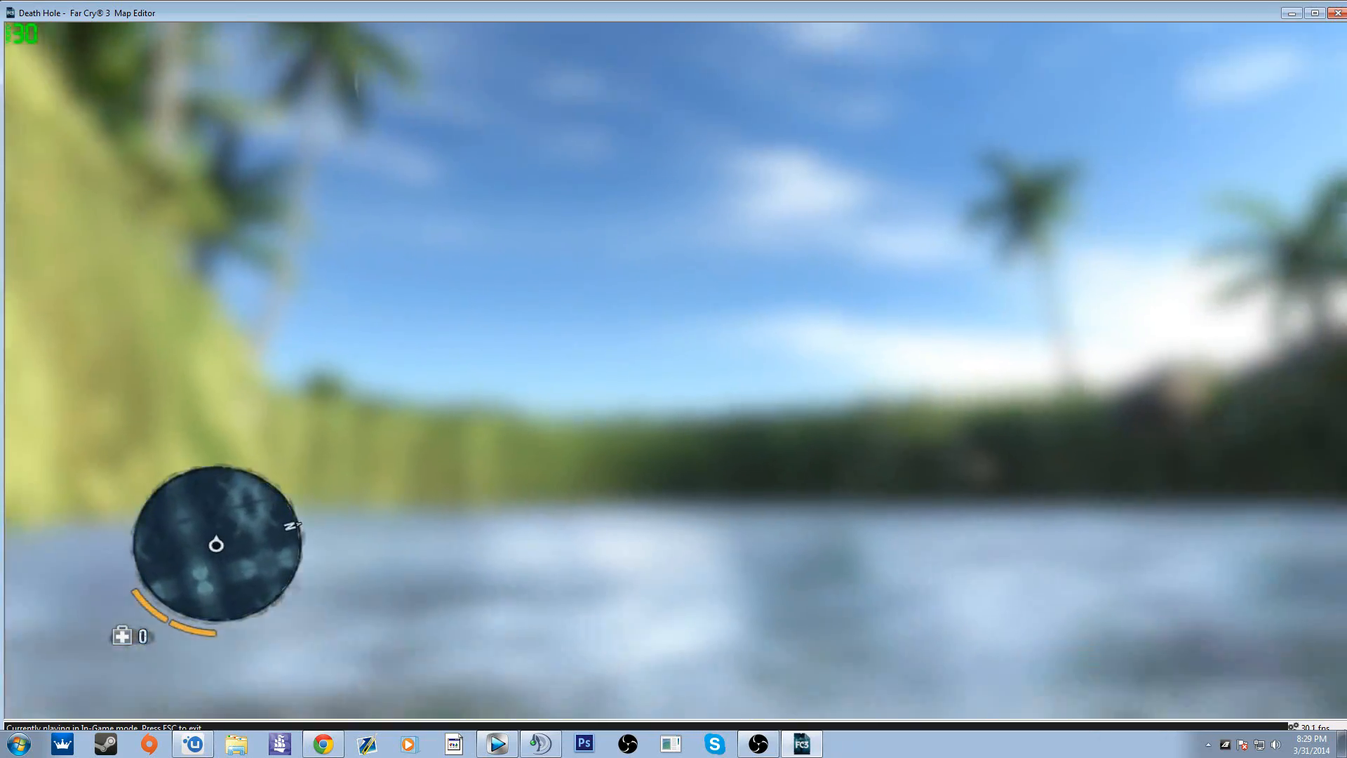
{"action": "key", "text": "Escape"}
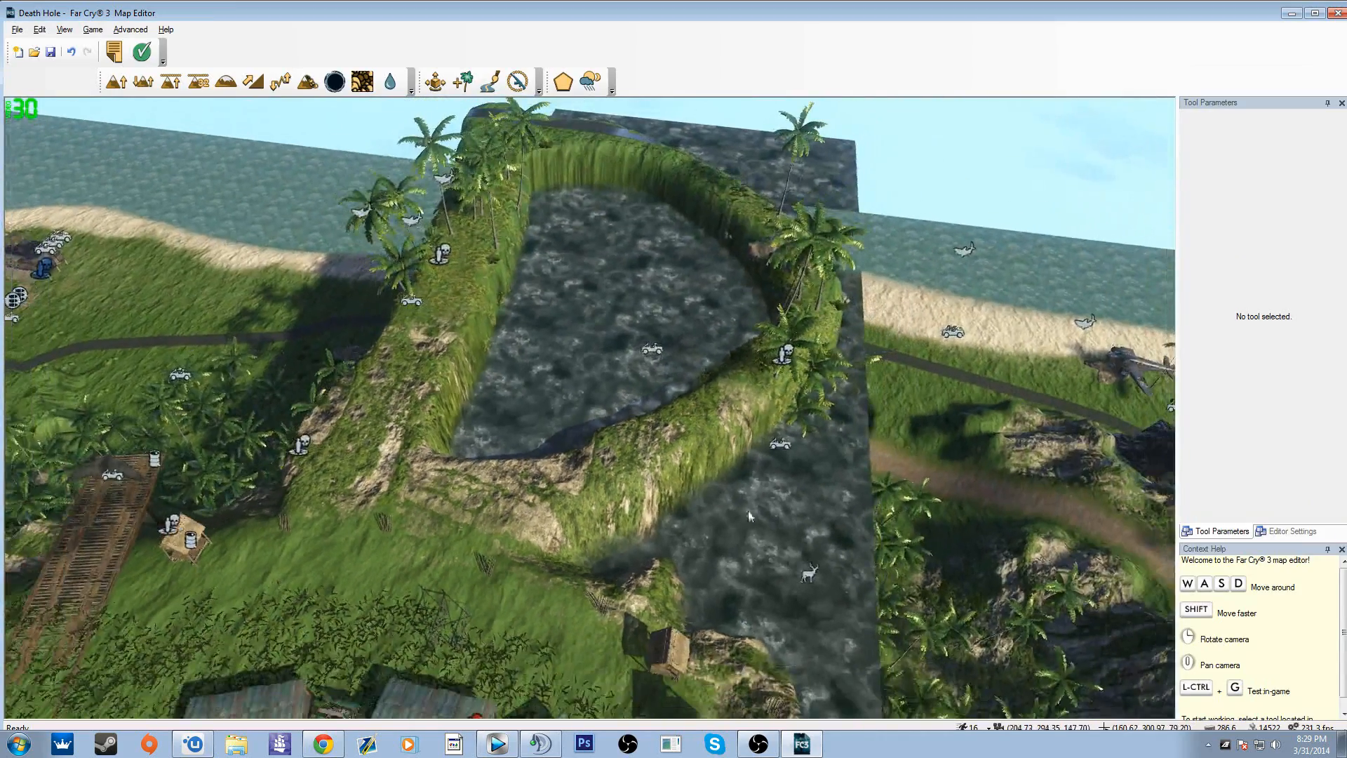
Step: Set the water level to 17.20 with Water Layers and try removing the sea water from the shoreline sector beside the basin
{"action": "left_click", "coordinate": [390, 82]}
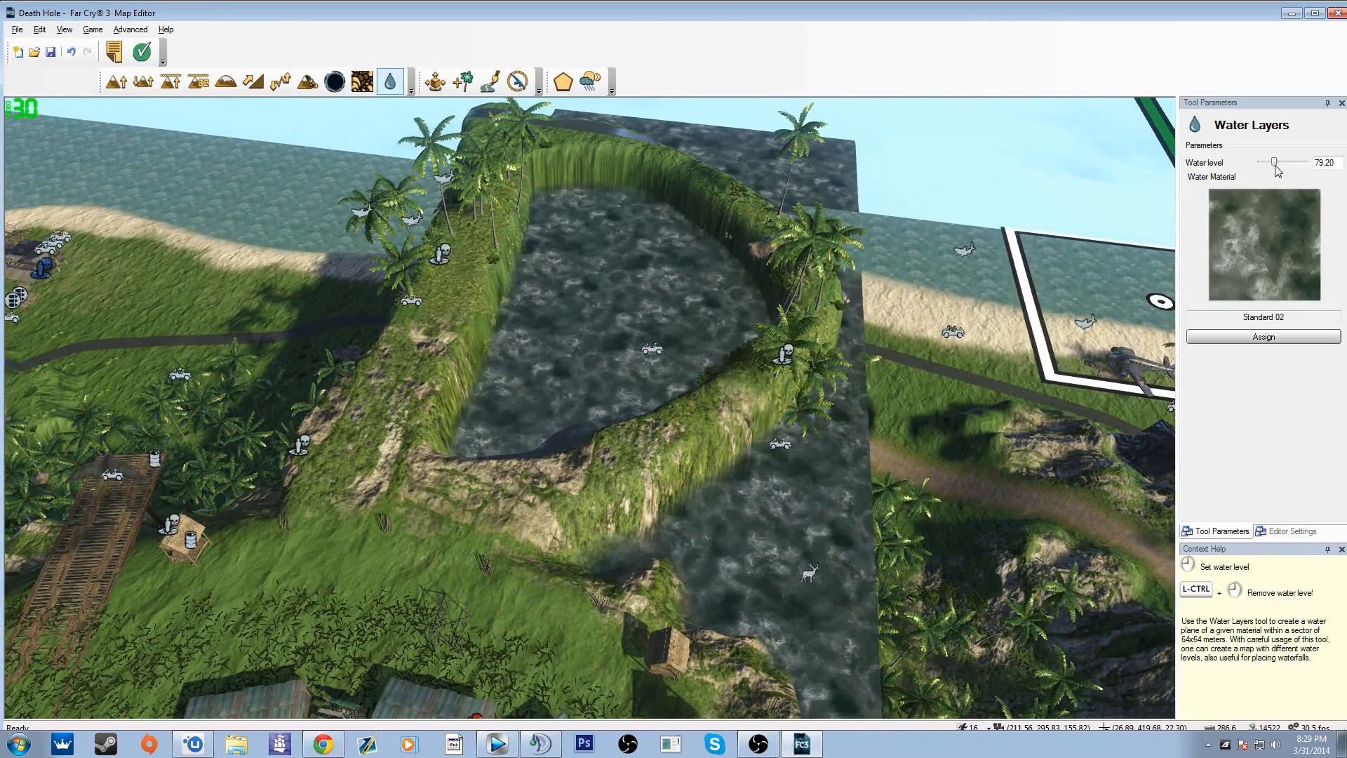
{"action": "left_click_drag", "start_coordinate": [1261, 172], "coordinate": [1264, 174]}
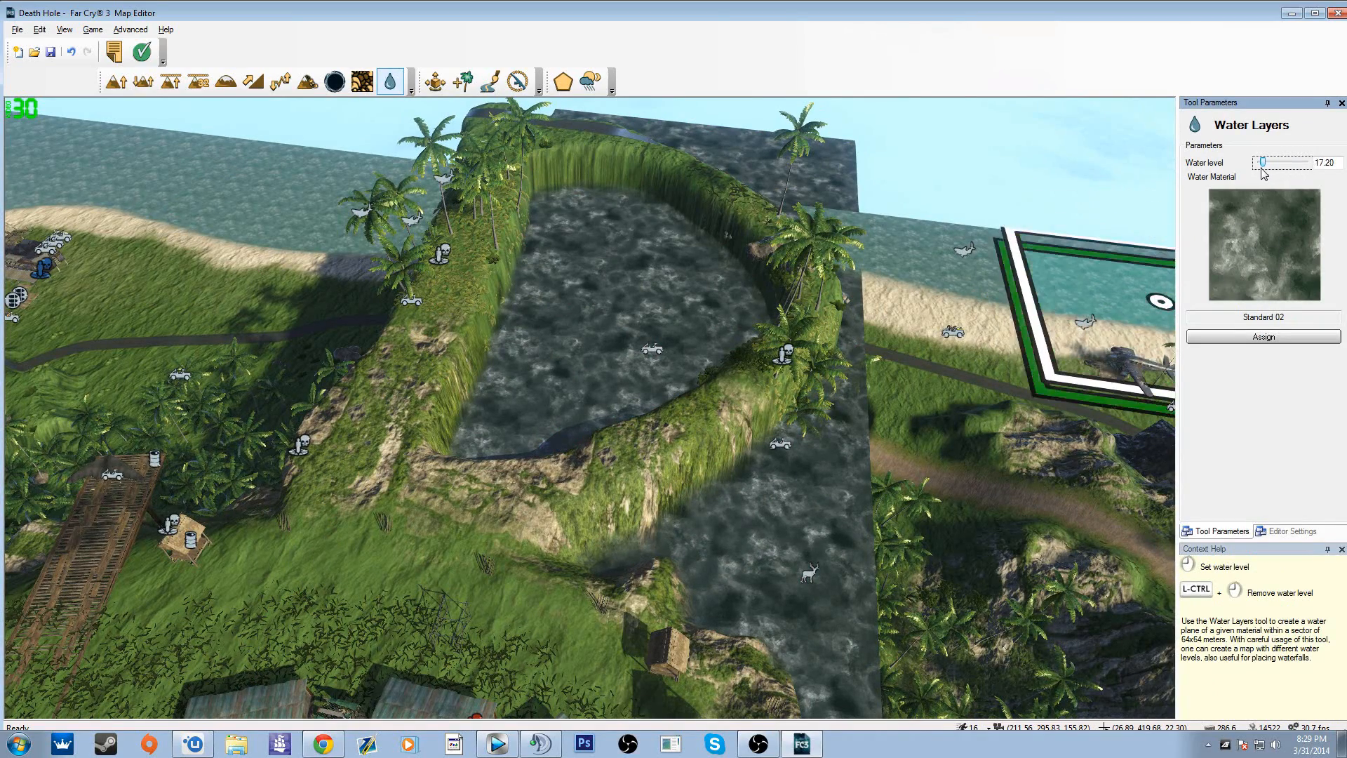
{"action": "key", "text": "w"}
{"action": "right_click_drag", "start_coordinate": [655, 342], "coordinate": [716, 421]}
{"action": "key", "text": "s"}
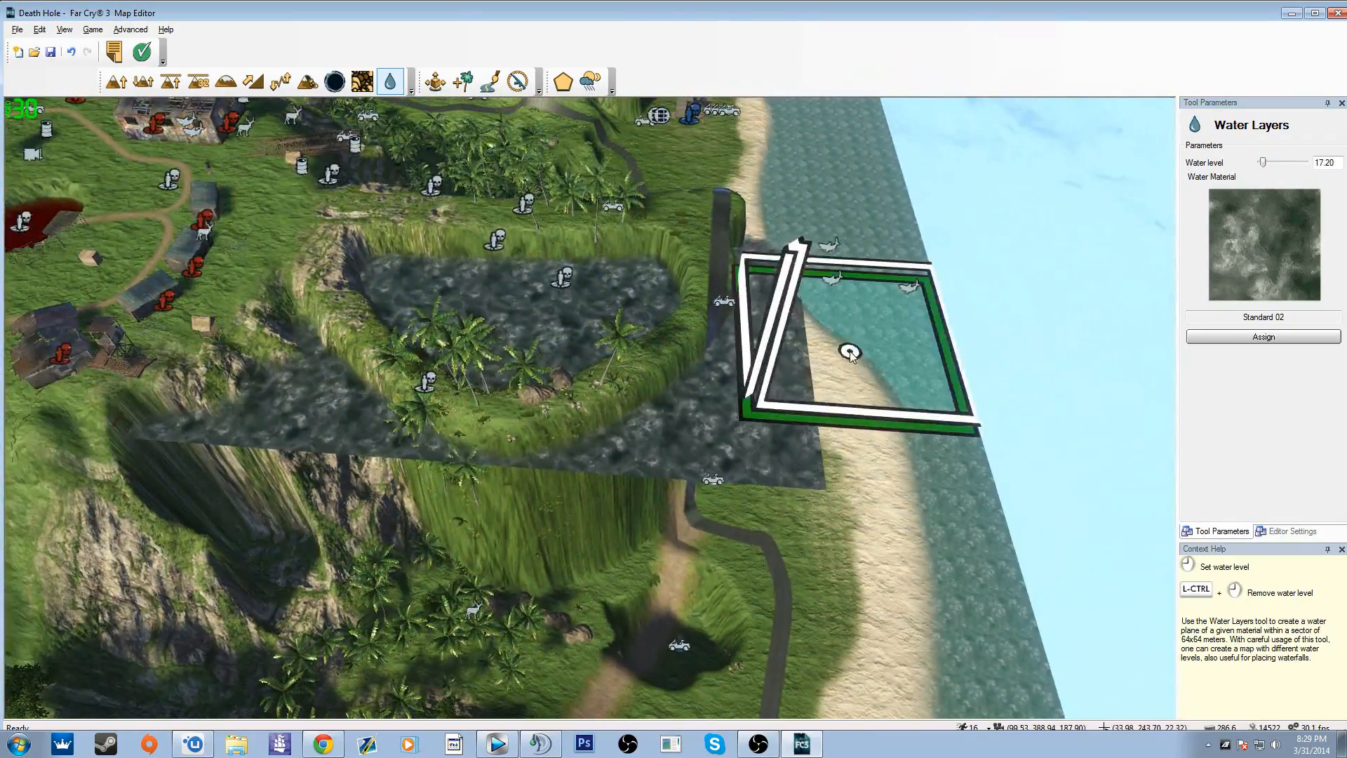
{"action": "left_click", "coordinate": [849, 387], "text": "ctrl"}
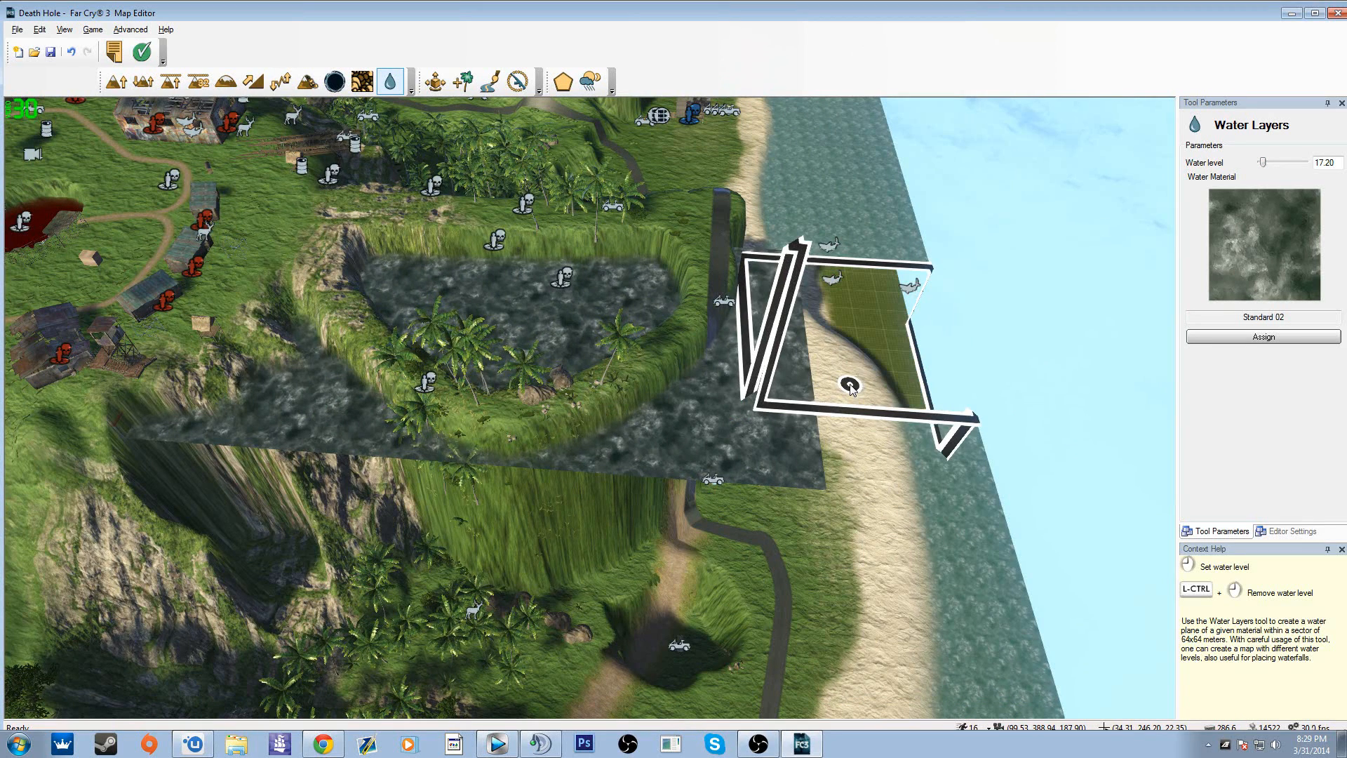
{"action": "key", "text": "ctrl+z"}
Step: Remove the elevated water layers from the sectors covering the steep-walled basin
{"action": "left_click", "coordinate": [764, 466], "text": "ctrl"}
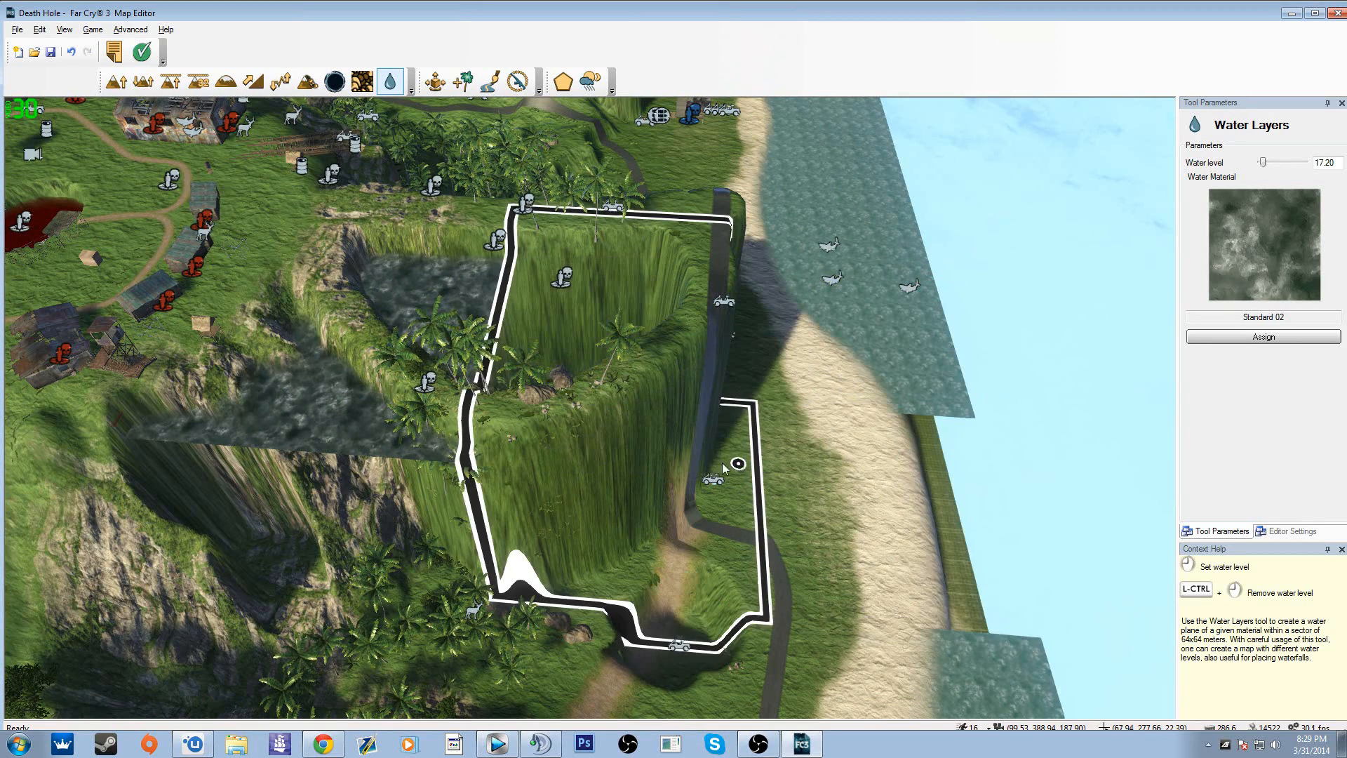
{"action": "right_click_drag", "start_coordinate": [617, 491], "coordinate": [484, 407]}
{"action": "key", "text": "w"}
{"action": "key", "text": "a"}
{"action": "key", "text": "s"}
{"action": "right_click_drag", "start_coordinate": [635, 407], "coordinate": [621, 423]}
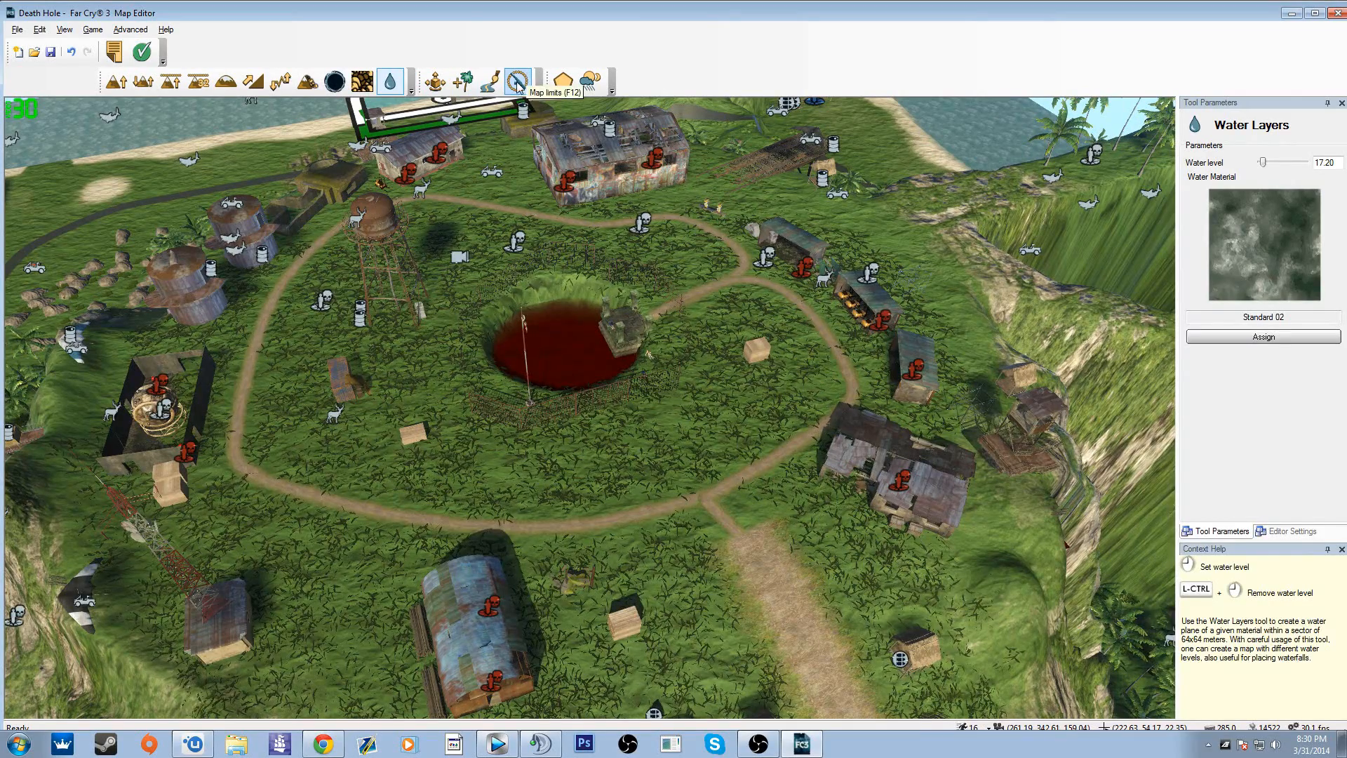
Step: Choose Explosive Barrel 01 from the Explosives category as the object to add to the map
{"action": "left_click", "coordinate": [436, 82]}
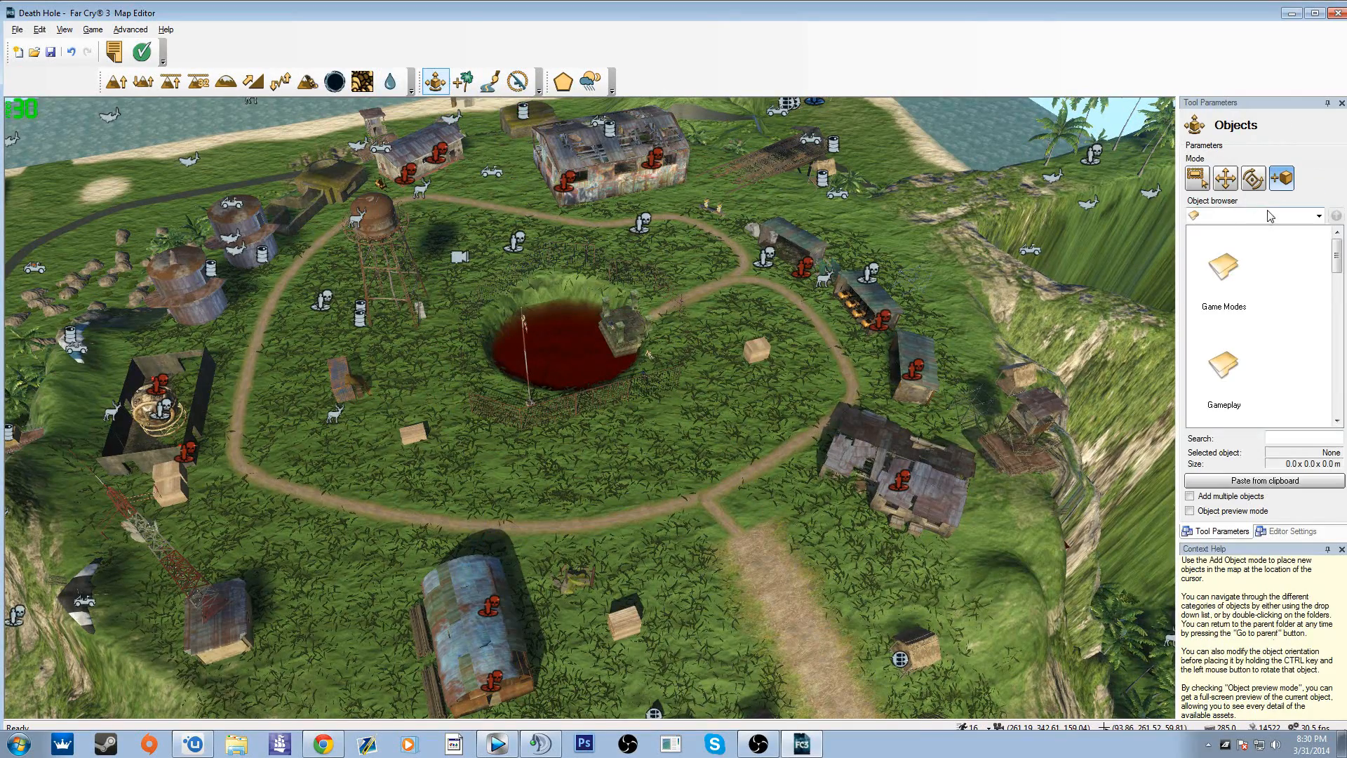
{"action": "left_click", "coordinate": [1259, 219]}
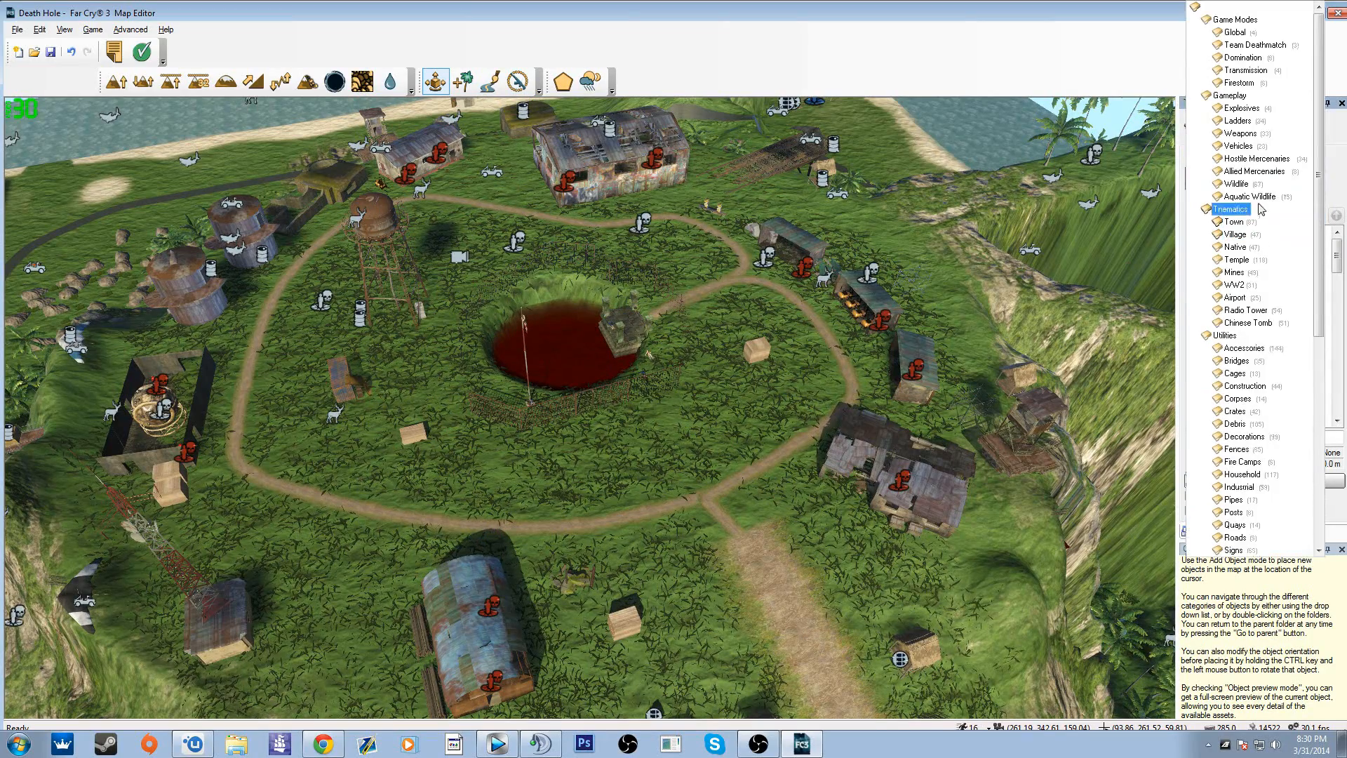
{"action": "left_click", "coordinate": [1241, 108]}
{"action": "left_click", "coordinate": [1223, 397]}
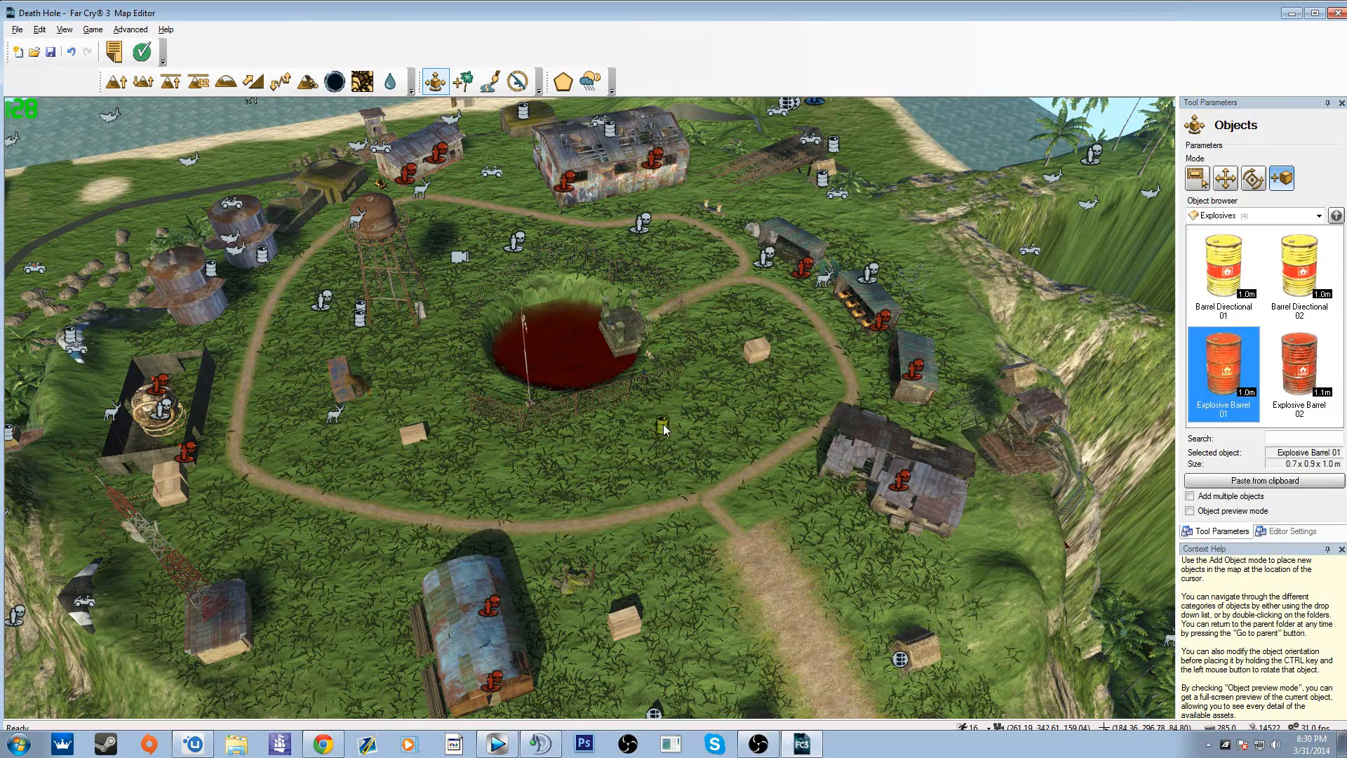
Step: Place two Explosive Barrel 01 objects on the grass between the red pool and the dirt path
{"action": "left_click", "coordinate": [654, 429]}
{"action": "left_click", "coordinate": [1223, 382]}
{"action": "left_click", "coordinate": [704, 413]}
{"action": "key", "text": "w"}
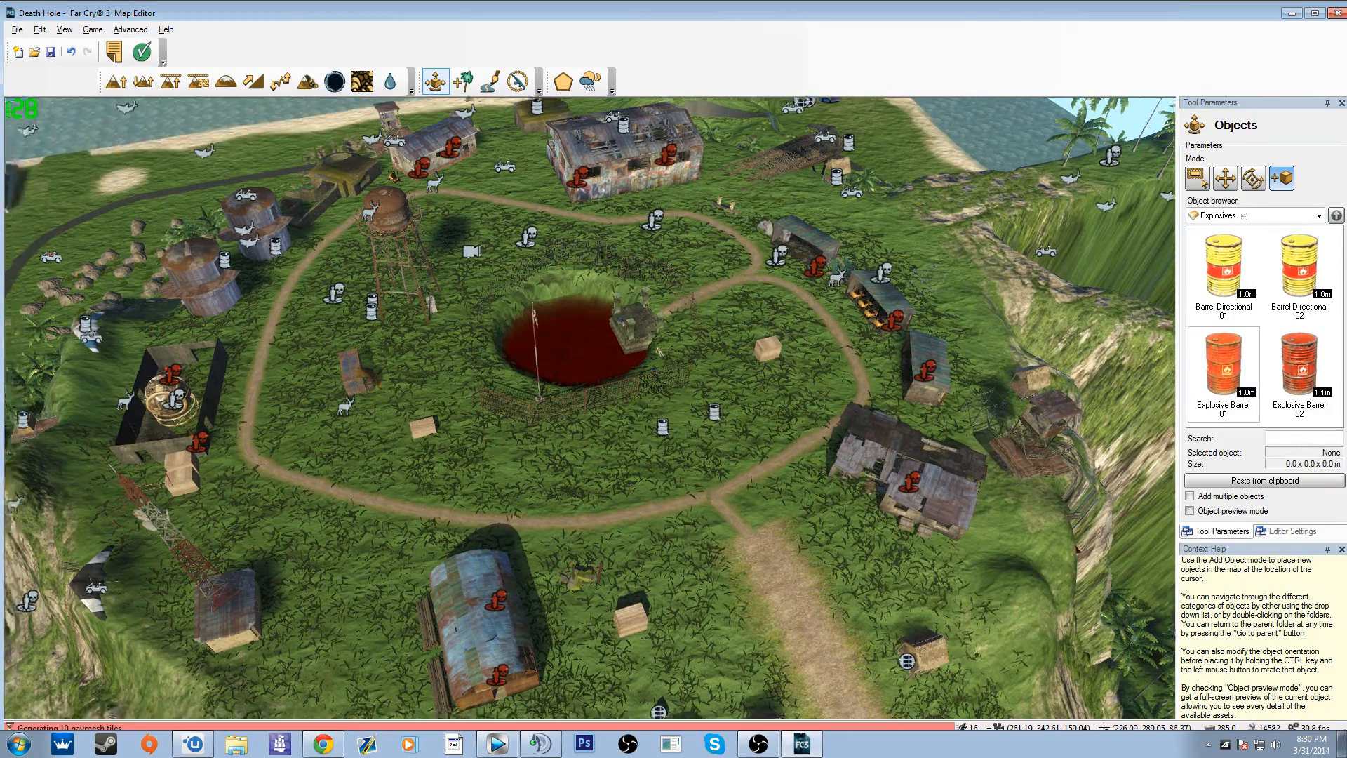
{"action": "right_click_drag", "start_coordinate": [703, 414], "coordinate": [716, 484]}
{"action": "key", "text": "w"}
Step: Browse the object categories from Game Modes through Furniture without choosing one
{"action": "left_click", "coordinate": [1232, 215]}
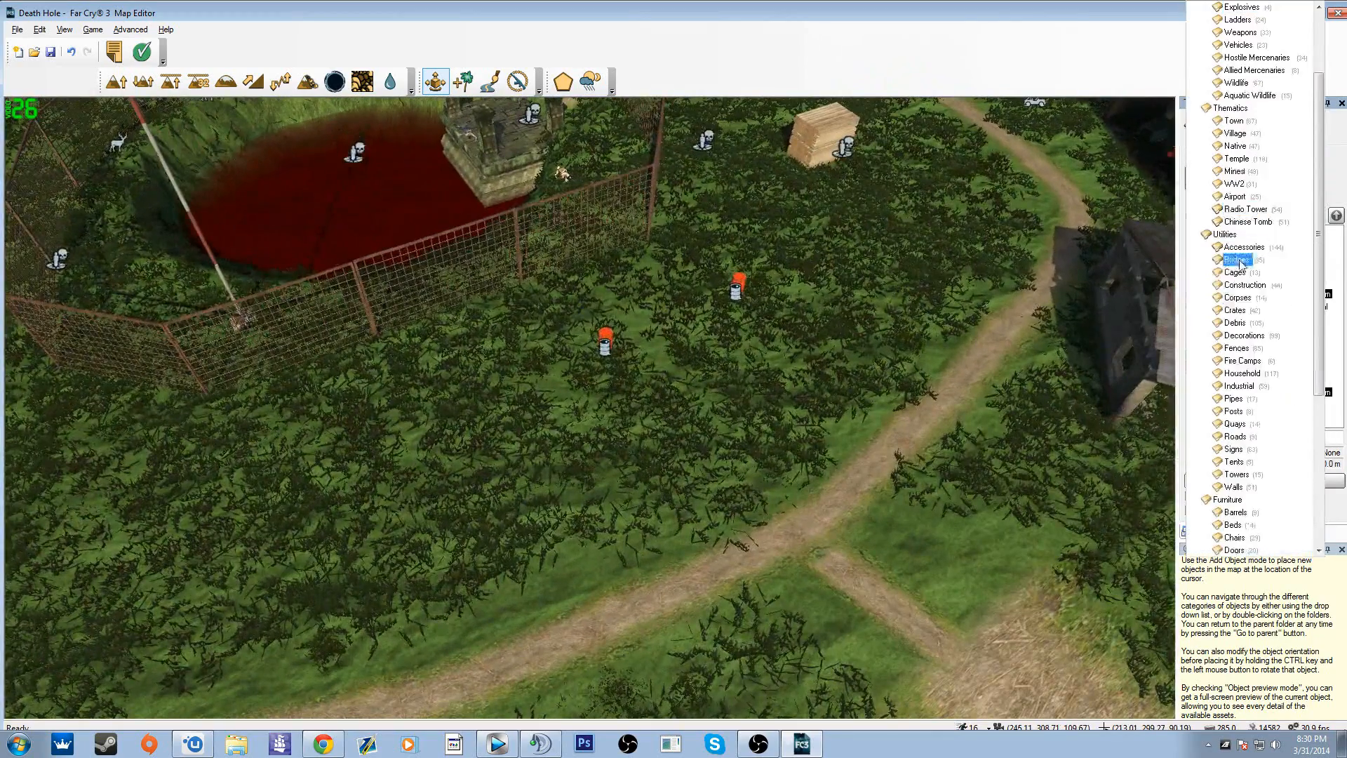
{"action": "scroll", "coordinate": [1246, 316], "scroll_direction": "down", "scroll_amount": 5}
{"action": "scroll", "coordinate": [1247, 414], "scroll_direction": "up", "scroll_amount": 6}
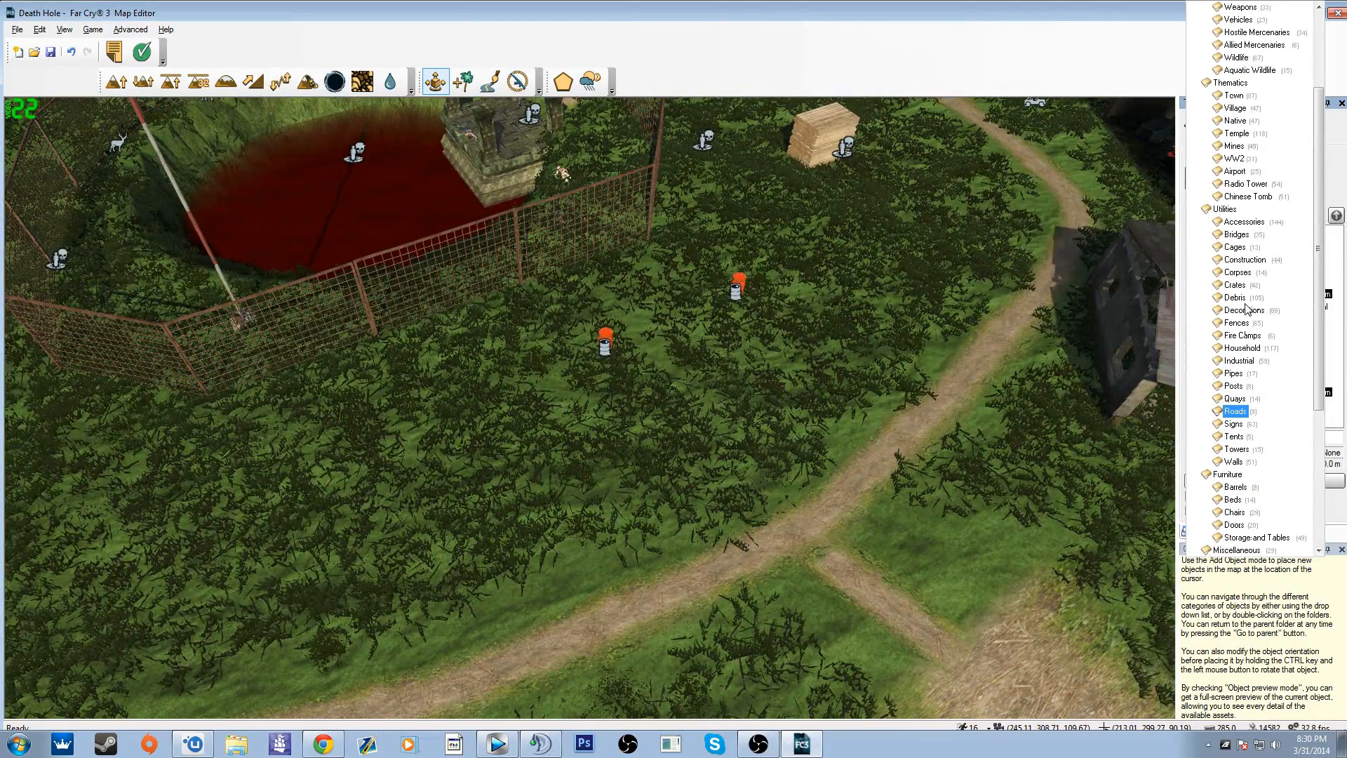
{"action": "scroll", "coordinate": [1247, 309], "scroll_direction": "up", "scroll_amount": 2}
{"action": "scroll", "coordinate": [1247, 309], "scroll_direction": "up", "scroll_amount": 2}
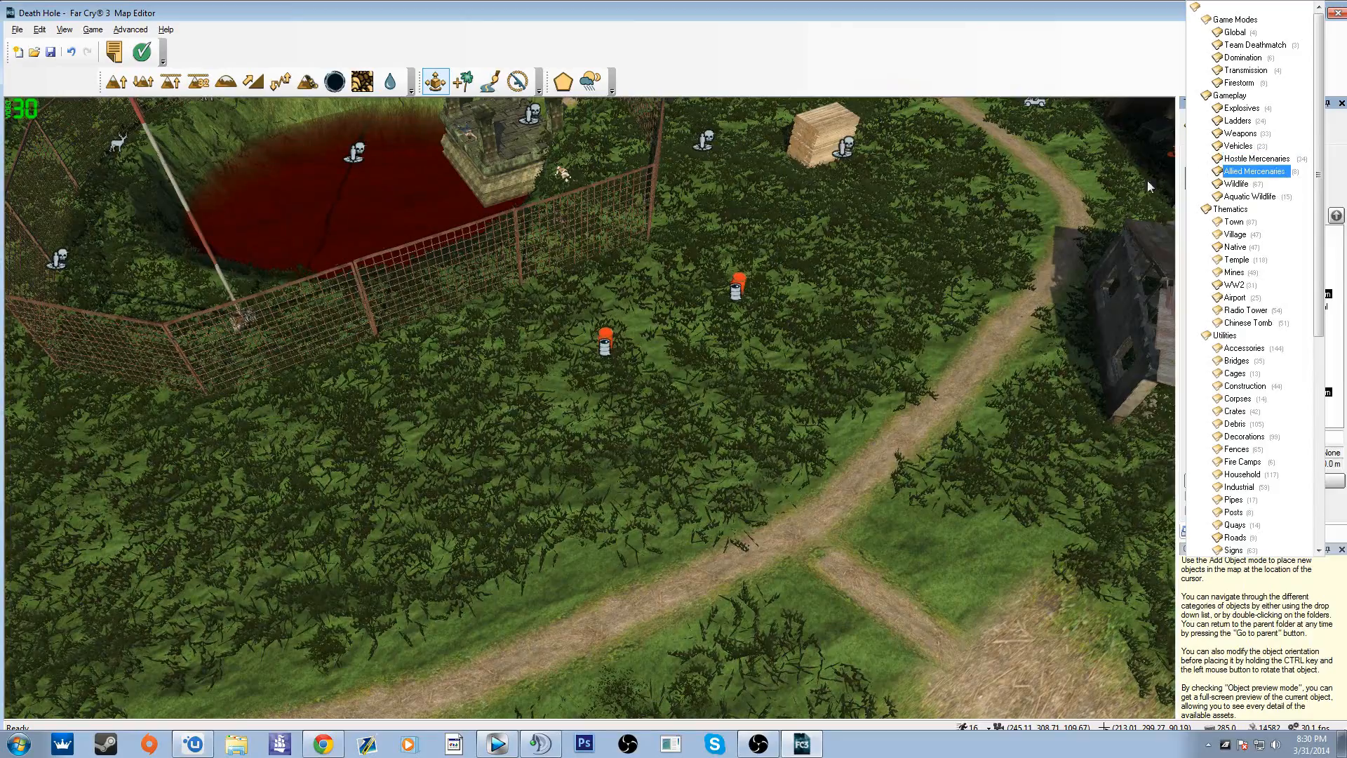
{"action": "key", "text": "Down"}
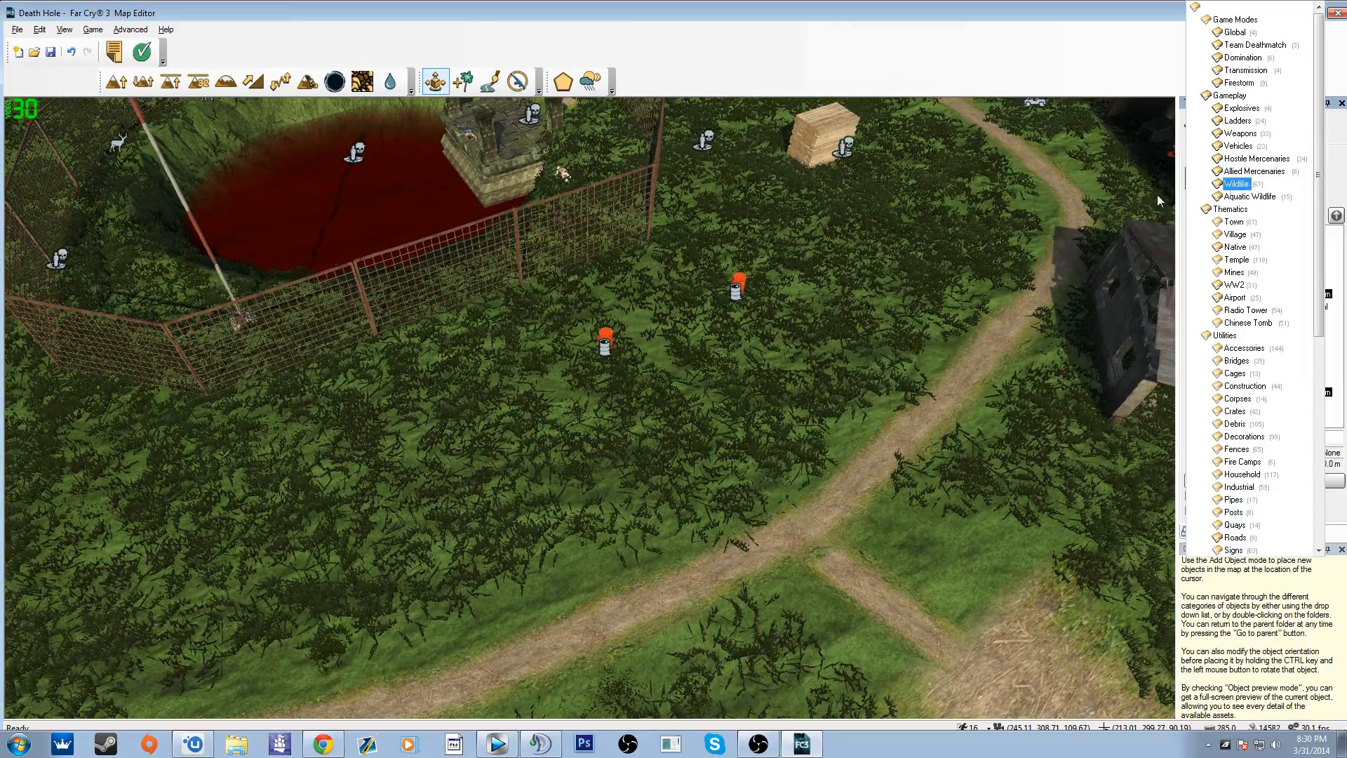
{"action": "key", "text": "Escape"}
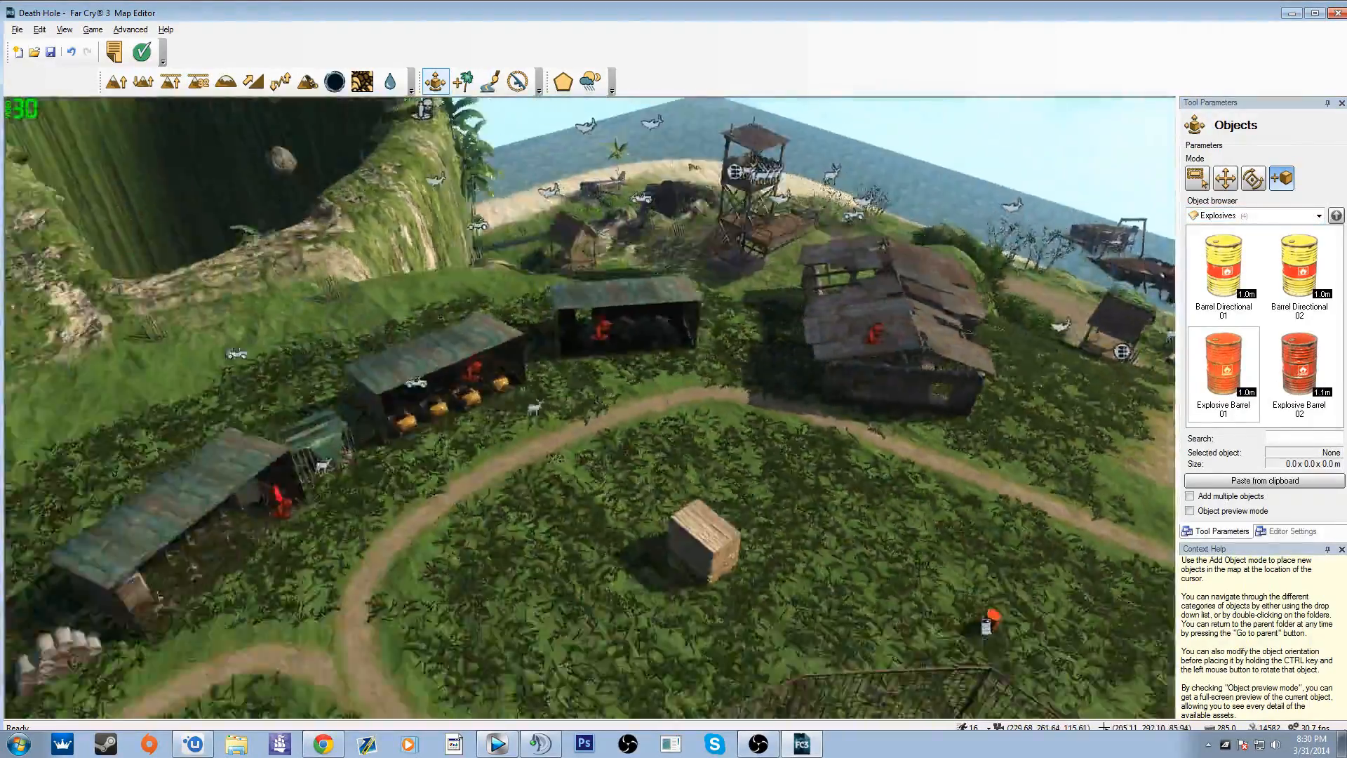
Step: Place a Team Deathmatch Red Spawn Point on the open grass between the winding road and the beach
{"action": "key", "text": "w"}
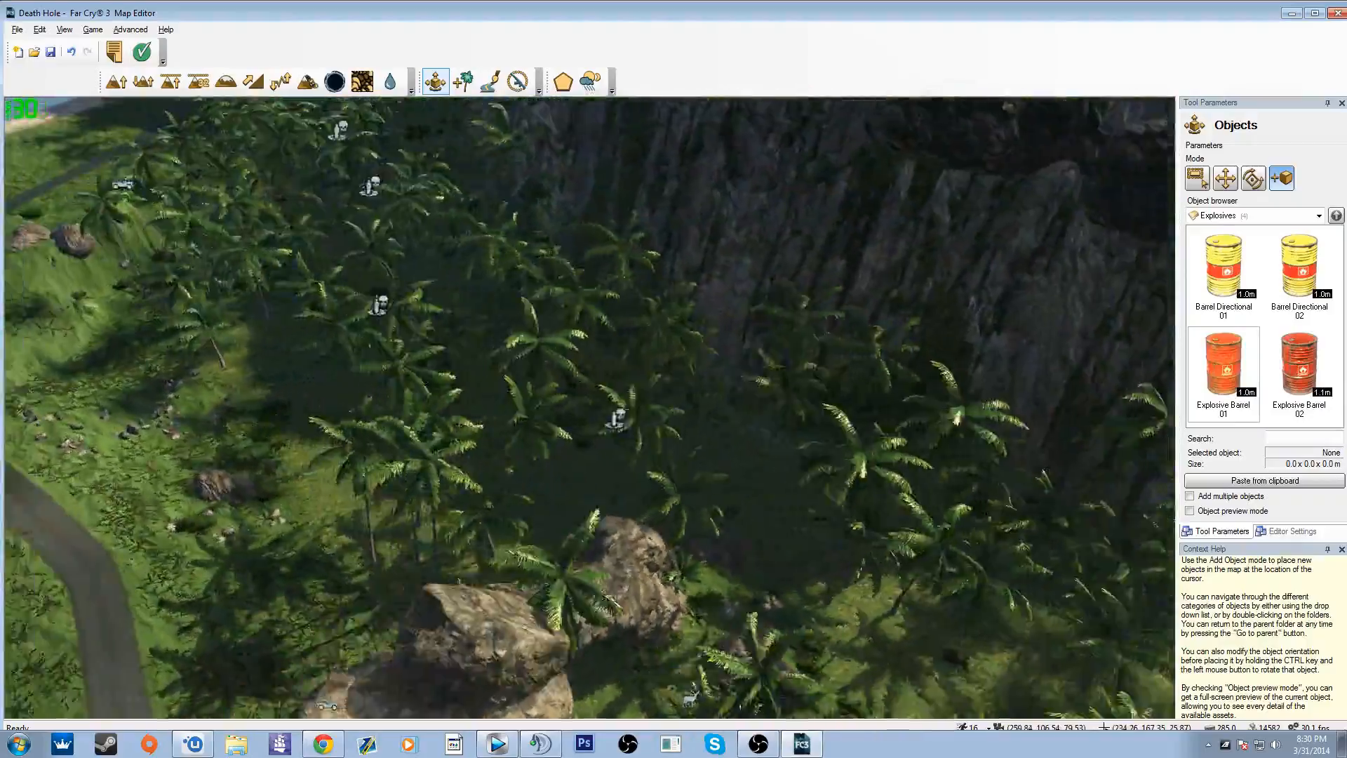
{"action": "key", "text": "w"}
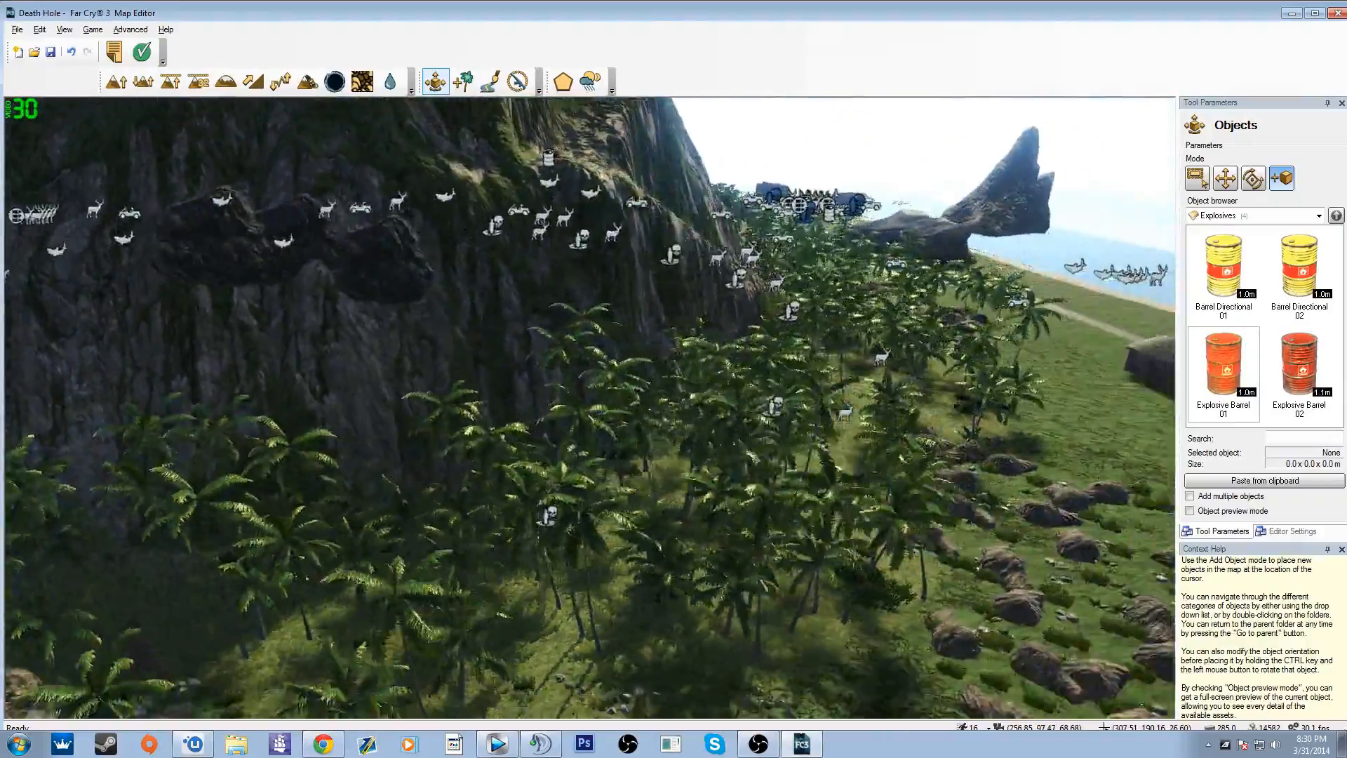
{"action": "key", "text": "s"}
{"action": "right_click_drag", "start_coordinate": [753, 457], "coordinate": [708, 456]}
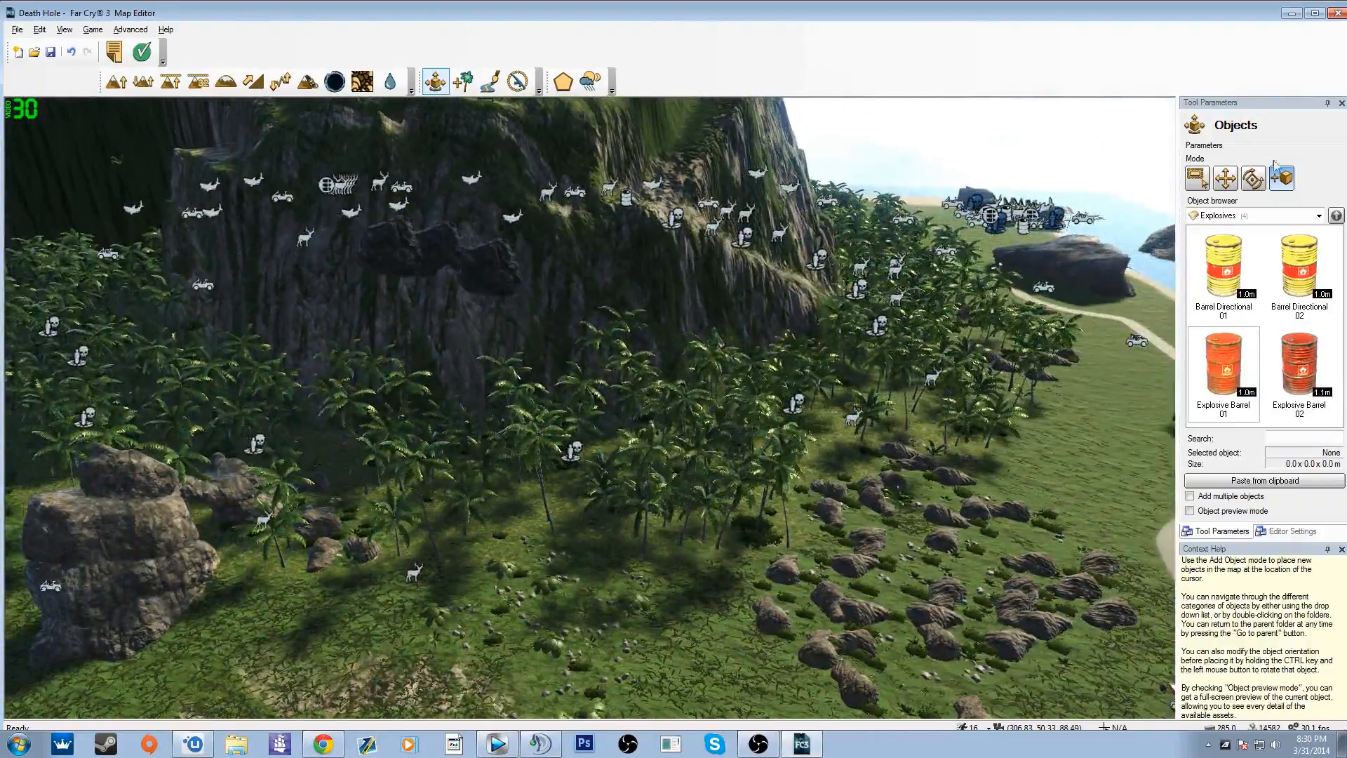
{"action": "left_click", "coordinate": [1235, 217]}
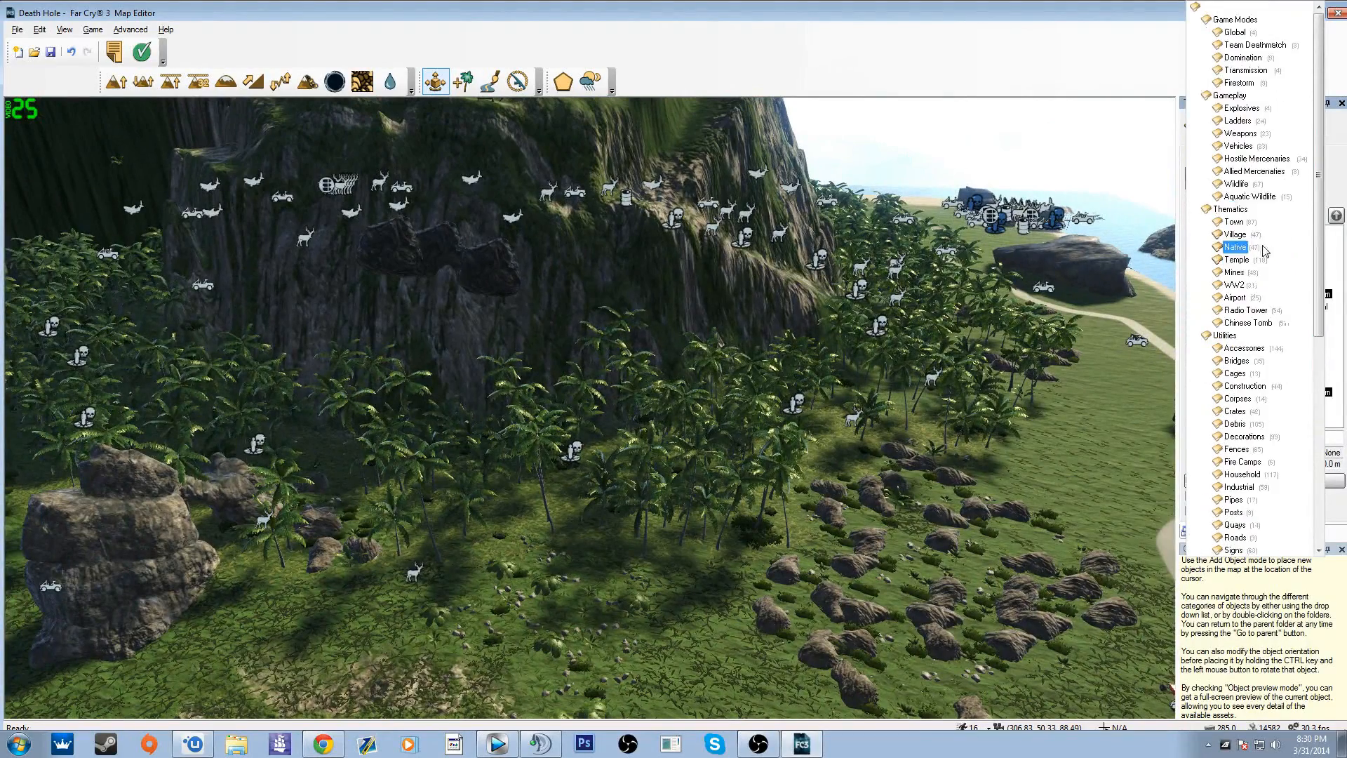
{"action": "left_click", "coordinate": [1242, 45]}
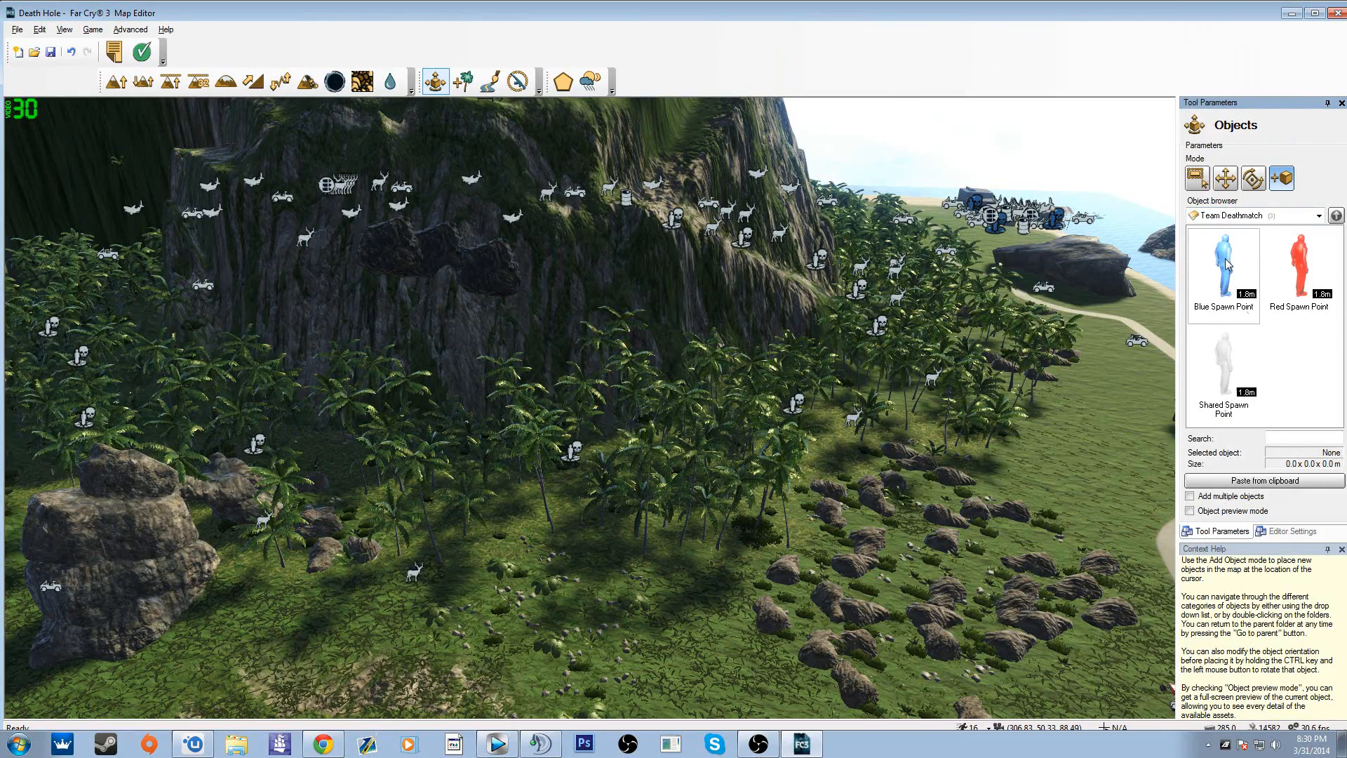
{"action": "left_click", "coordinate": [1226, 265]}
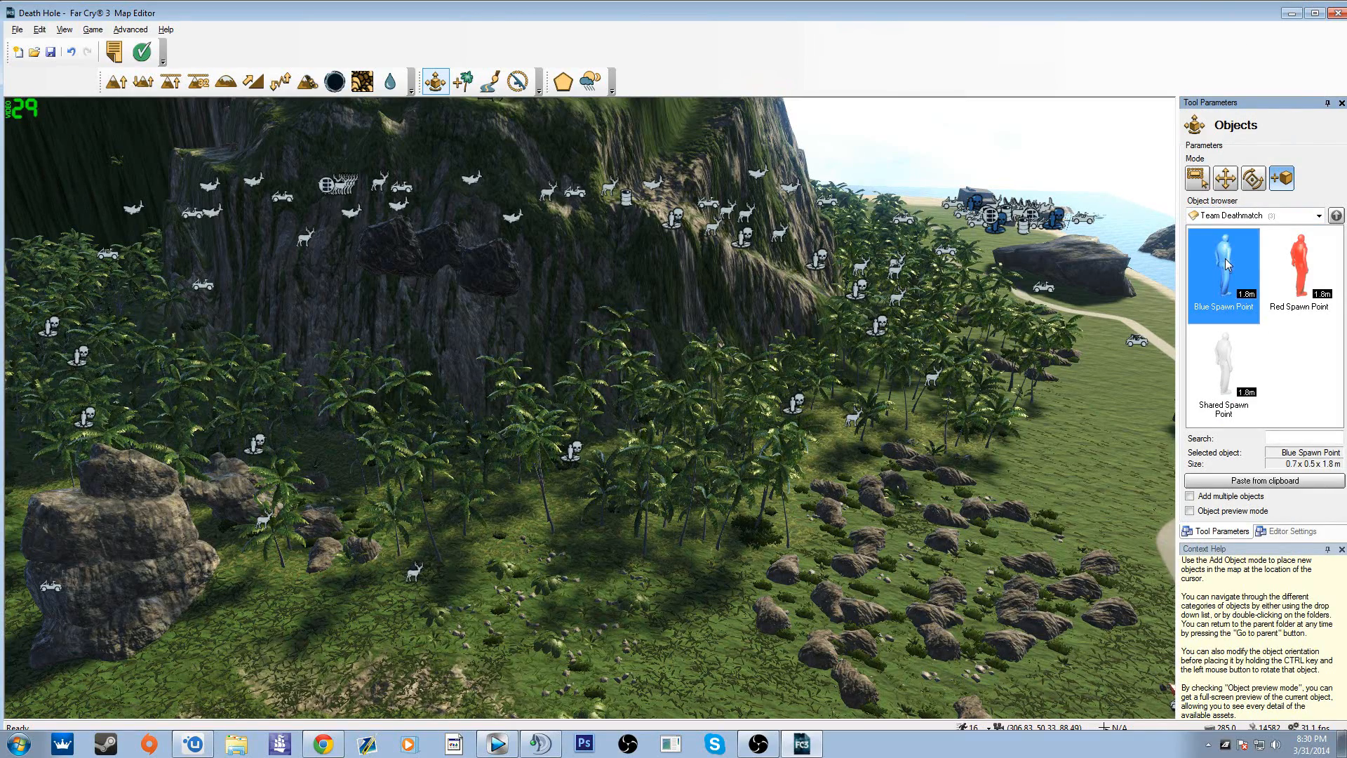
{"action": "left_click", "coordinate": [1295, 273]}
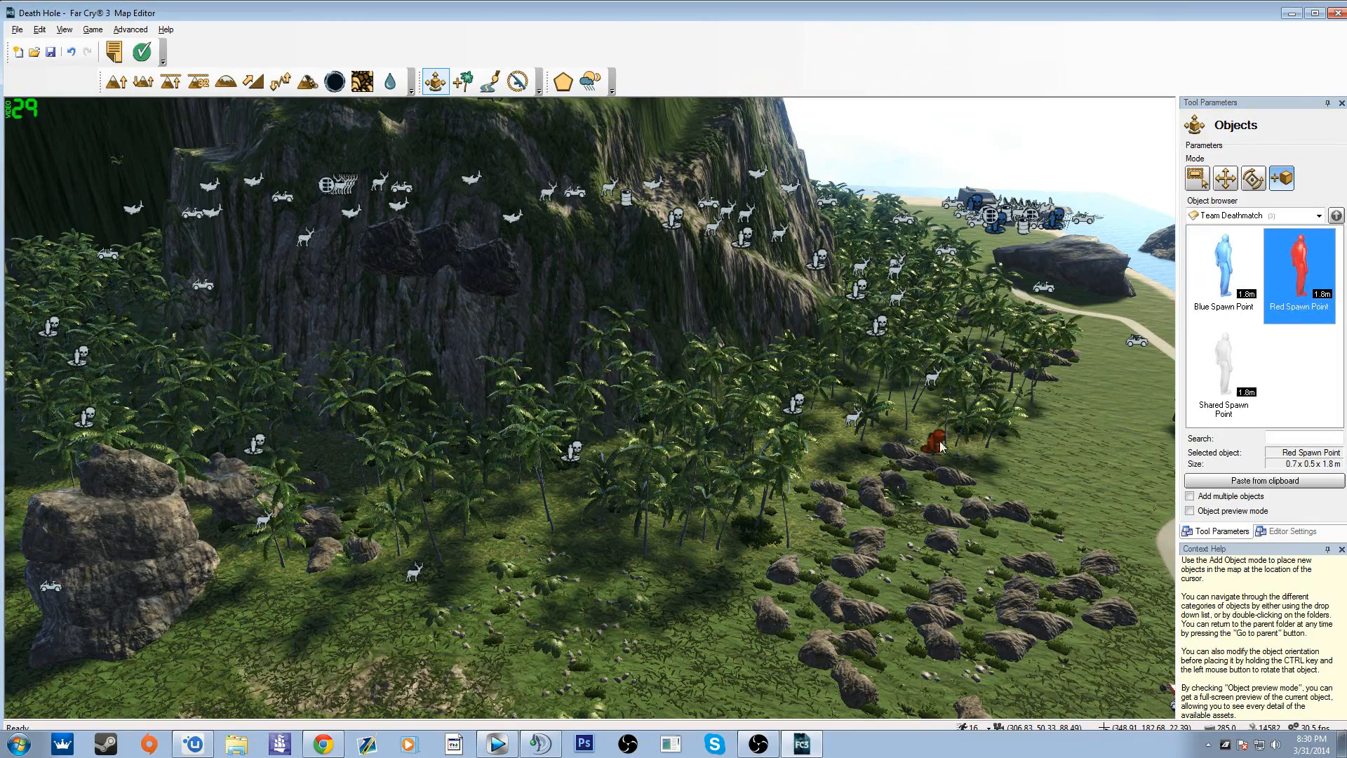
{"action": "right_click_drag", "start_coordinate": [901, 469], "coordinate": [1000, 510]}
{"action": "left_click", "coordinate": [915, 316]}
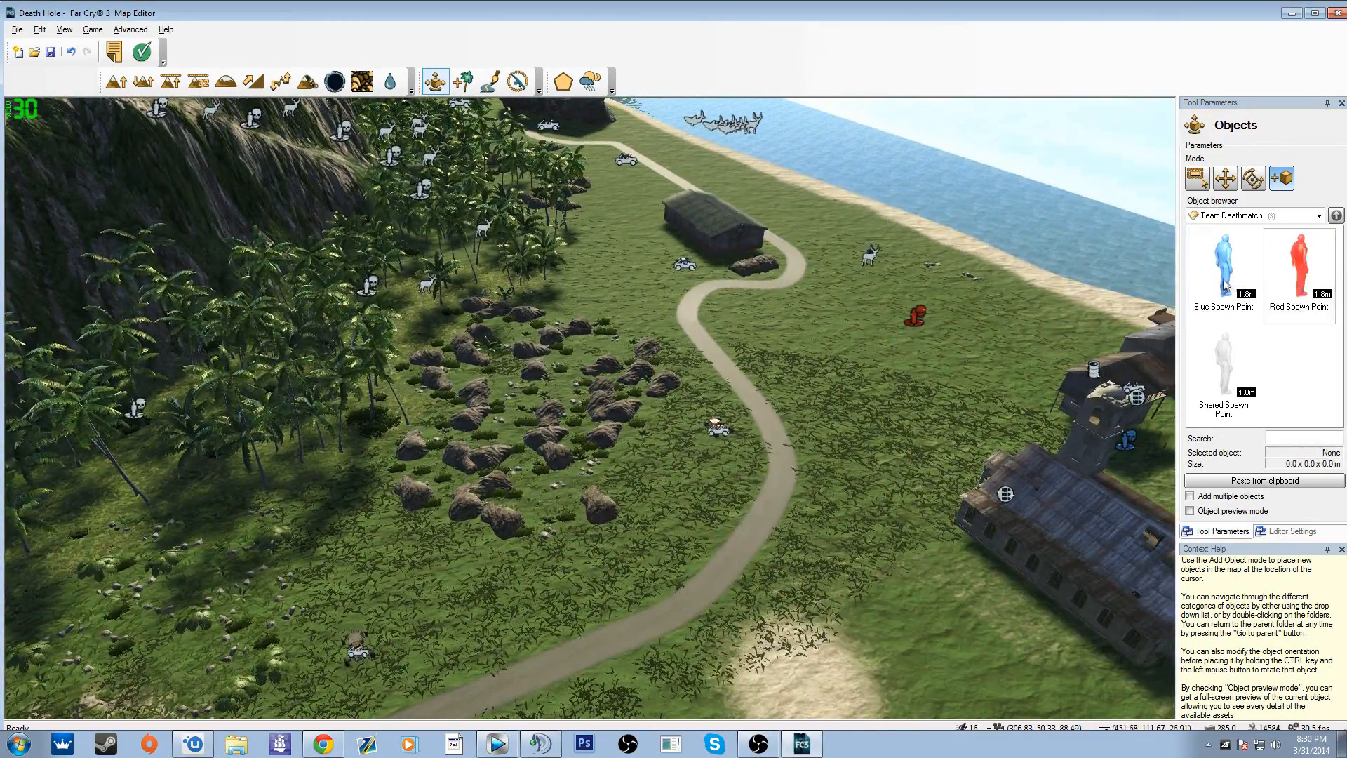
Step: Add three more Red Spawn Points beside the first one on the grass near the beach
{"action": "left_click", "coordinate": [1292, 281]}
{"action": "left_click", "coordinate": [914, 385]}
{"action": "left_click", "coordinate": [1298, 273]}
{"action": "left_click", "coordinate": [1001, 341]}
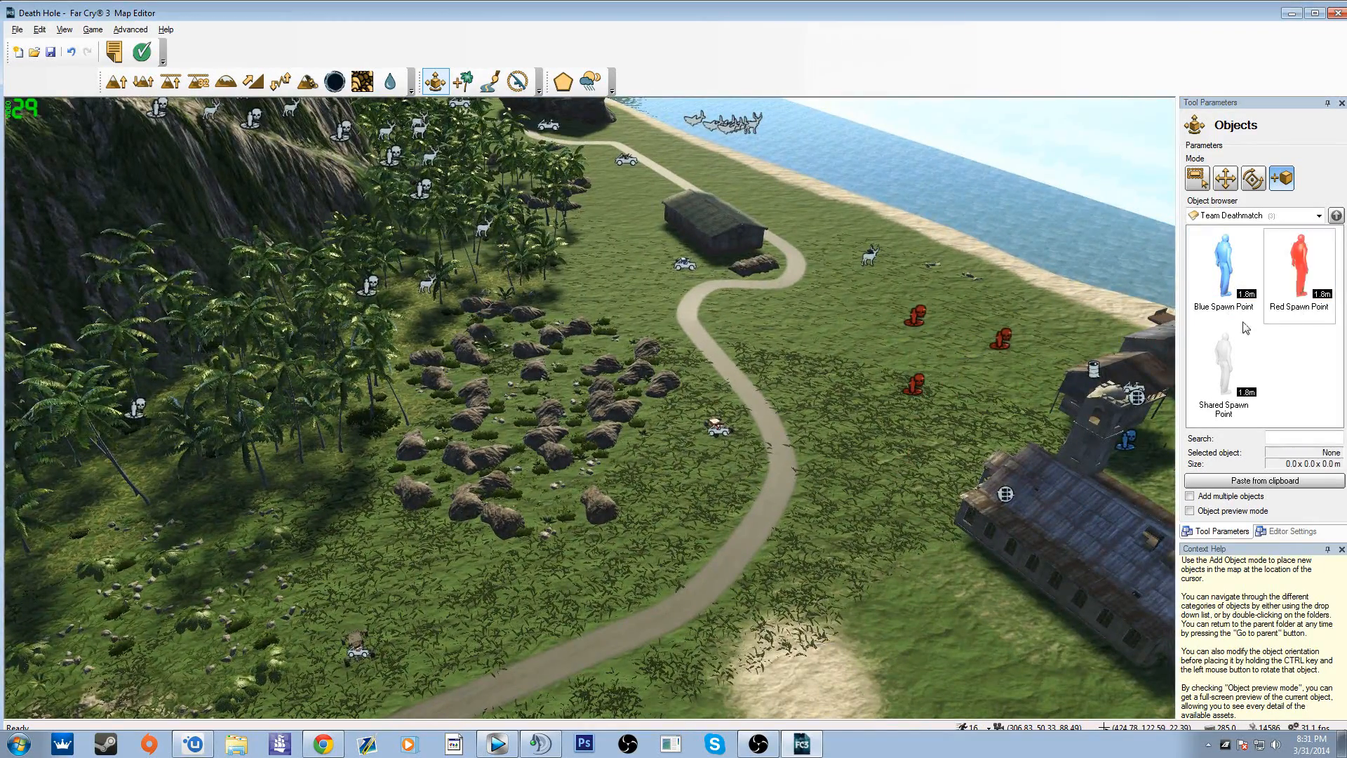
{"action": "left_click", "coordinate": [1298, 274]}
{"action": "left_click", "coordinate": [958, 349]}
Step: Place three Blue Spawn Points around the winding road, near the group of red spawn points
{"action": "left_click", "coordinate": [1224, 273]}
{"action": "left_click", "coordinate": [774, 416]}
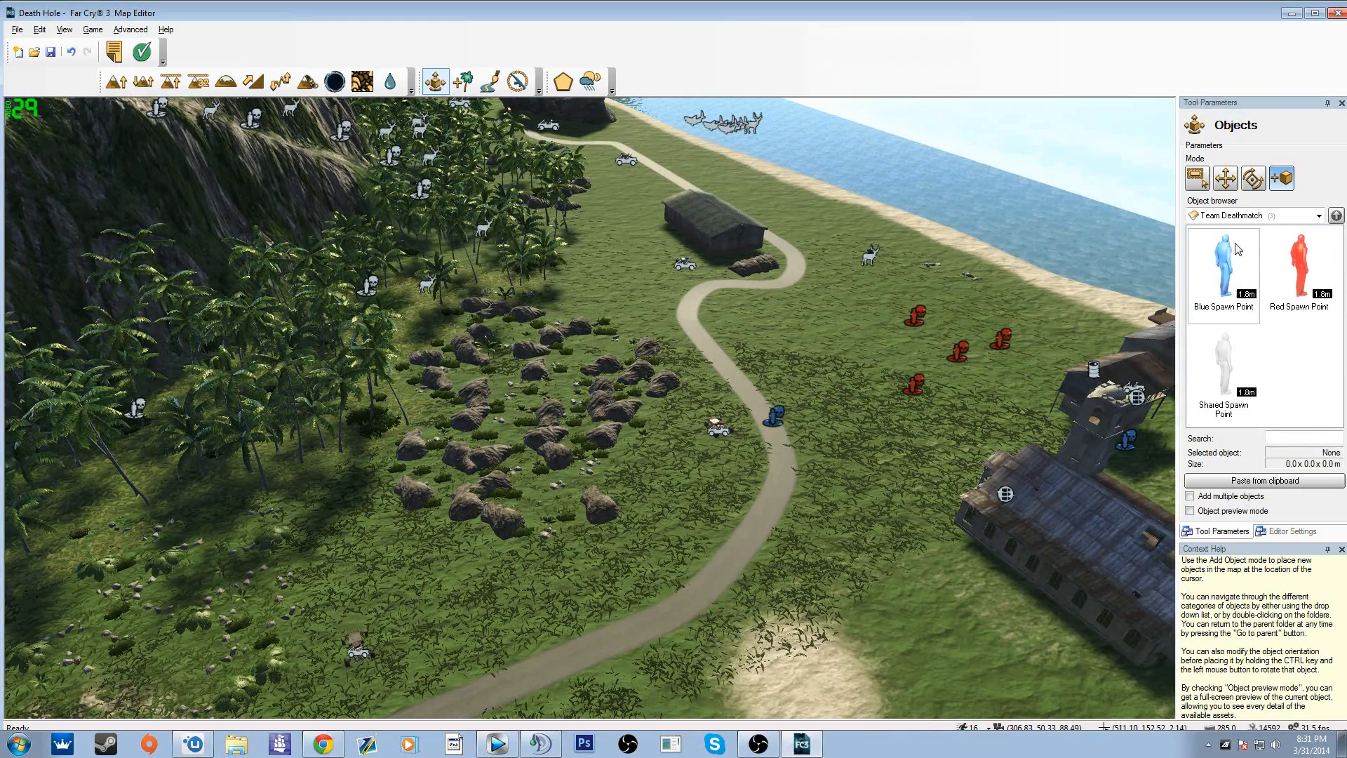
{"action": "left_click", "coordinate": [1224, 273]}
{"action": "left_click", "coordinate": [778, 354]}
{"action": "left_click", "coordinate": [1223, 274]}
{"action": "left_click", "coordinate": [877, 383]}
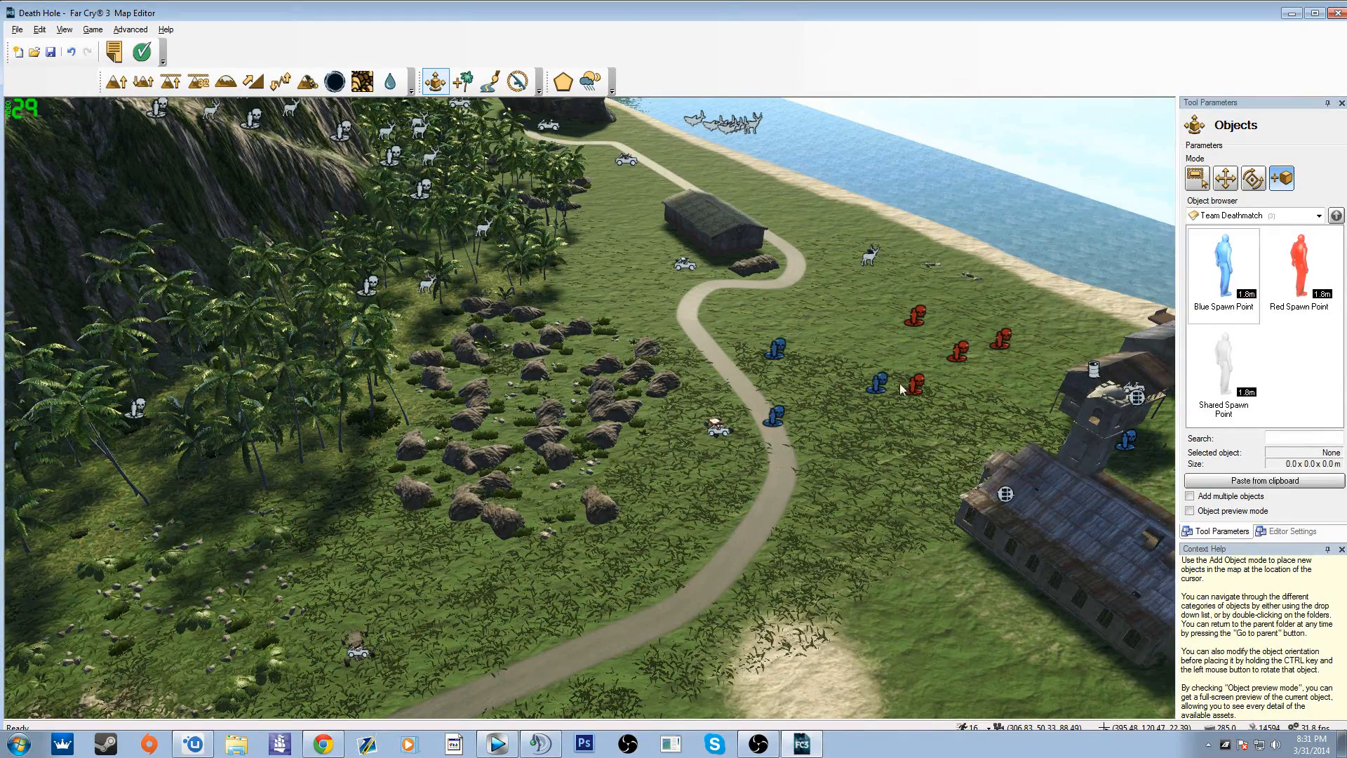
Step: Place four Shared Spawn Points on the grass between the palm forest and the long building by the road
{"action": "left_click", "coordinate": [1224, 372]}
{"action": "left_click", "coordinate": [586, 288]}
{"action": "left_click", "coordinate": [1224, 372]}
{"action": "left_click", "coordinate": [607, 254]}
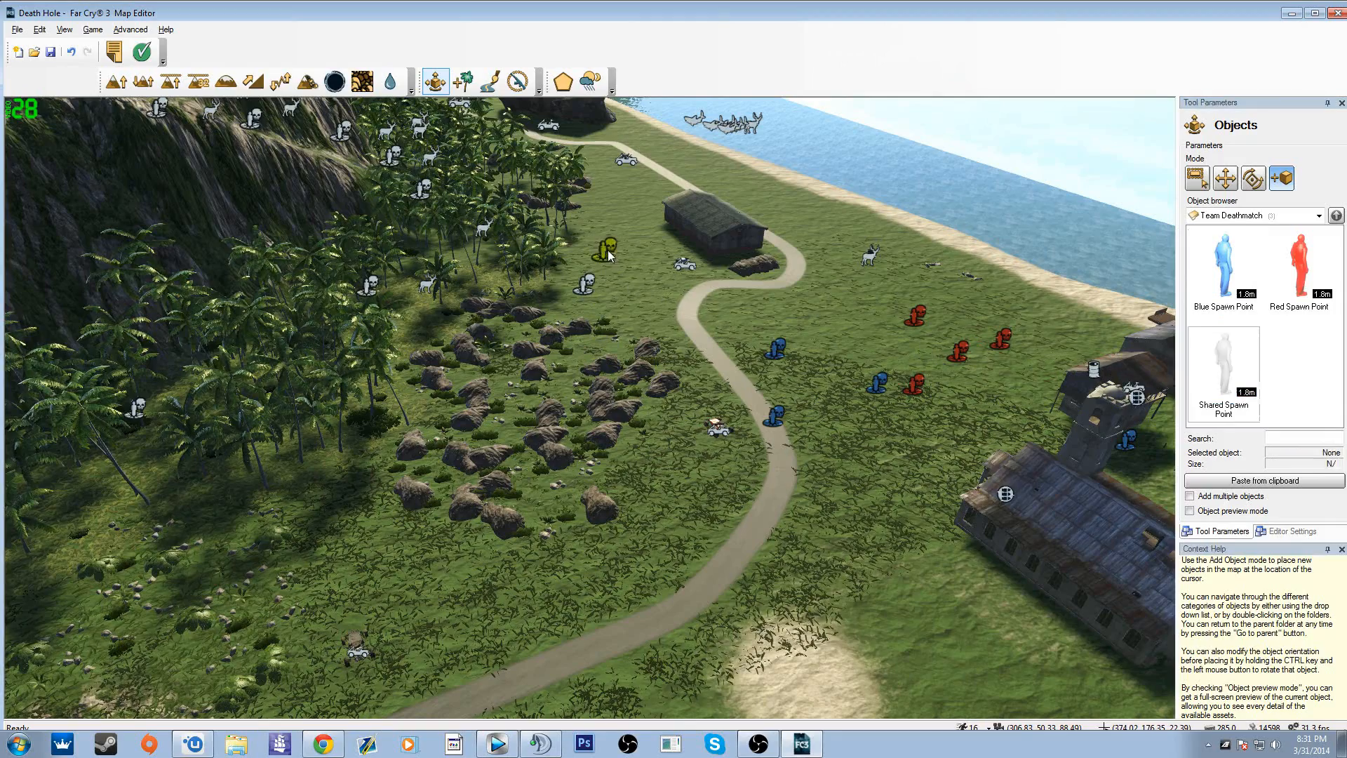
{"action": "left_click", "coordinate": [1208, 384]}
{"action": "left_click", "coordinate": [551, 292]}
{"action": "left_click", "coordinate": [1224, 372]}
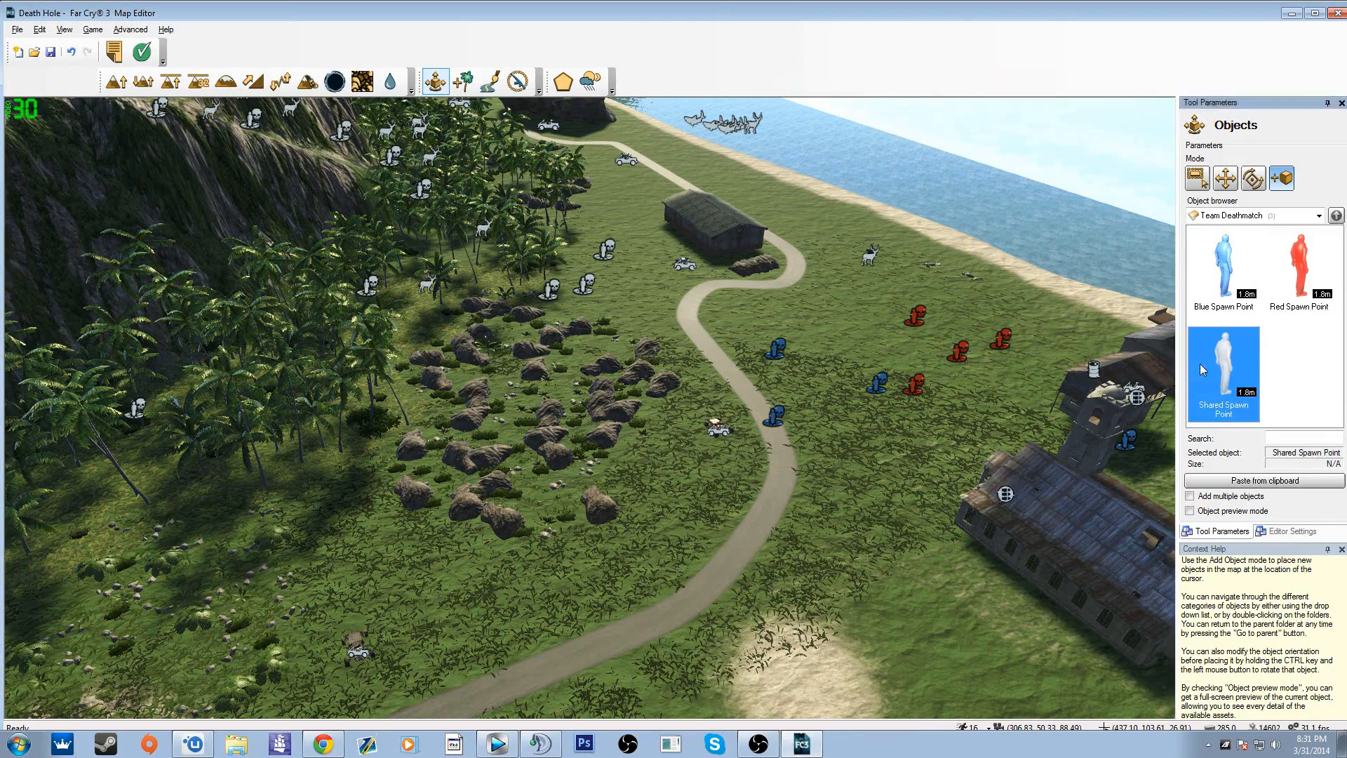
{"action": "left_click", "coordinate": [613, 282]}
Step: Place an End Movie object from the Global category on the hilltop plateau near the red pool
{"action": "right_click_drag", "start_coordinate": [613, 282], "coordinate": [485, 256]}
{"action": "key", "text": "s"}
{"action": "key", "text": "w"}
{"action": "right_click_drag", "start_coordinate": [805, 300], "coordinate": [817, 300]}
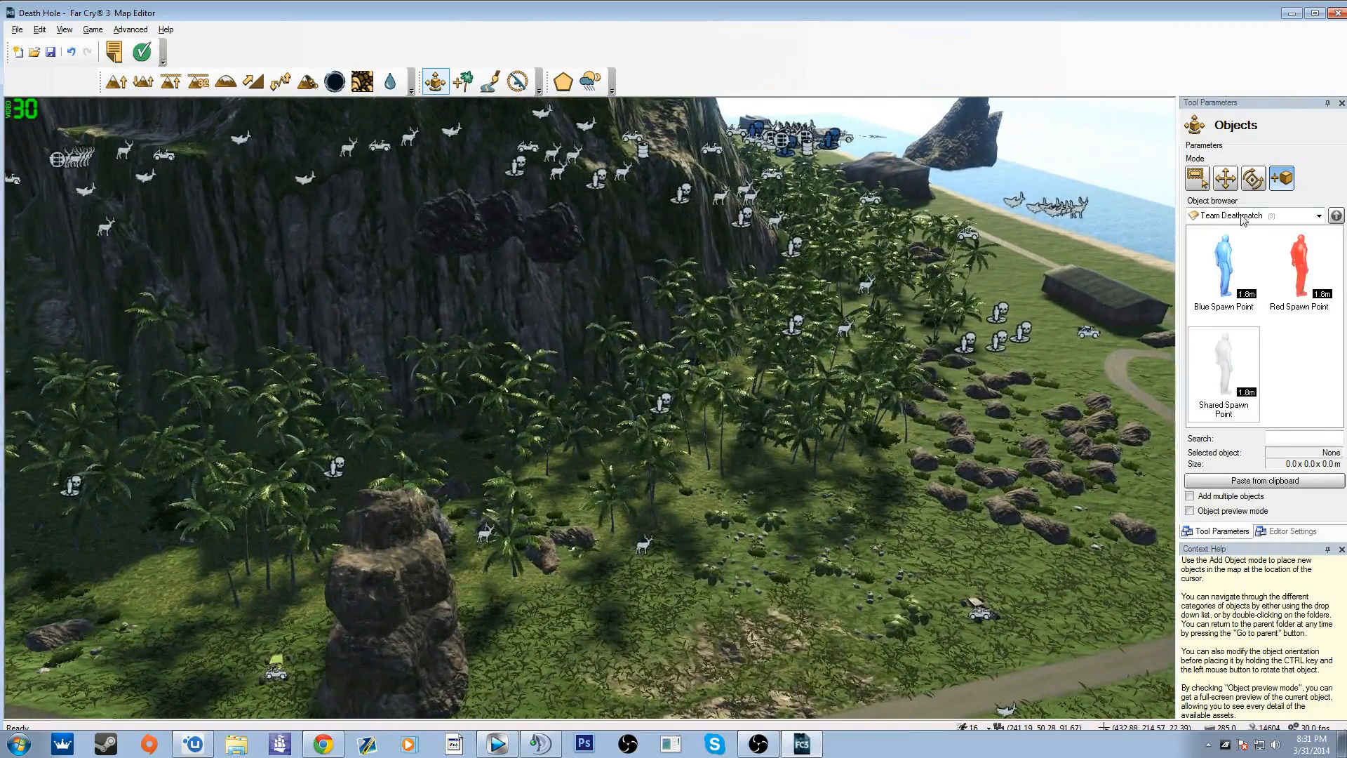
{"action": "left_click", "coordinate": [1242, 216]}
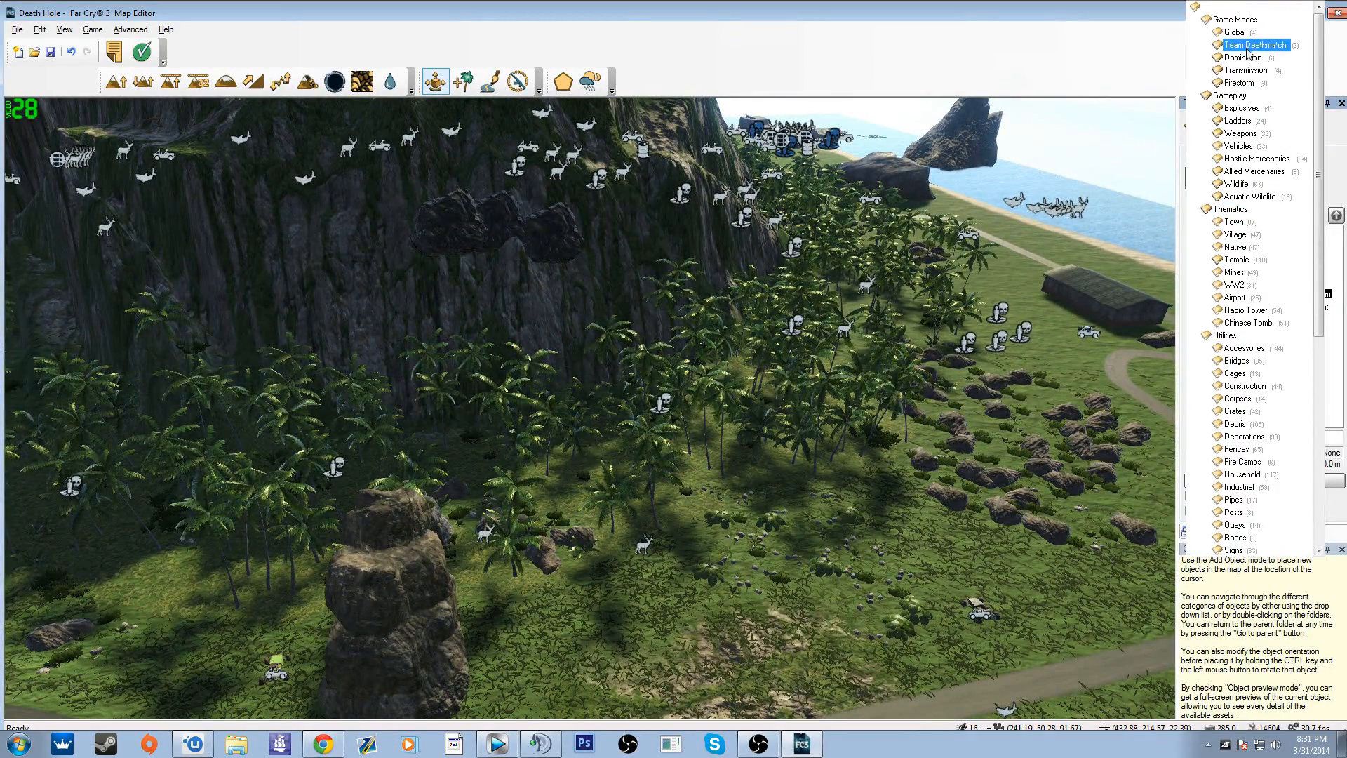
{"action": "left_click", "coordinate": [1236, 33]}
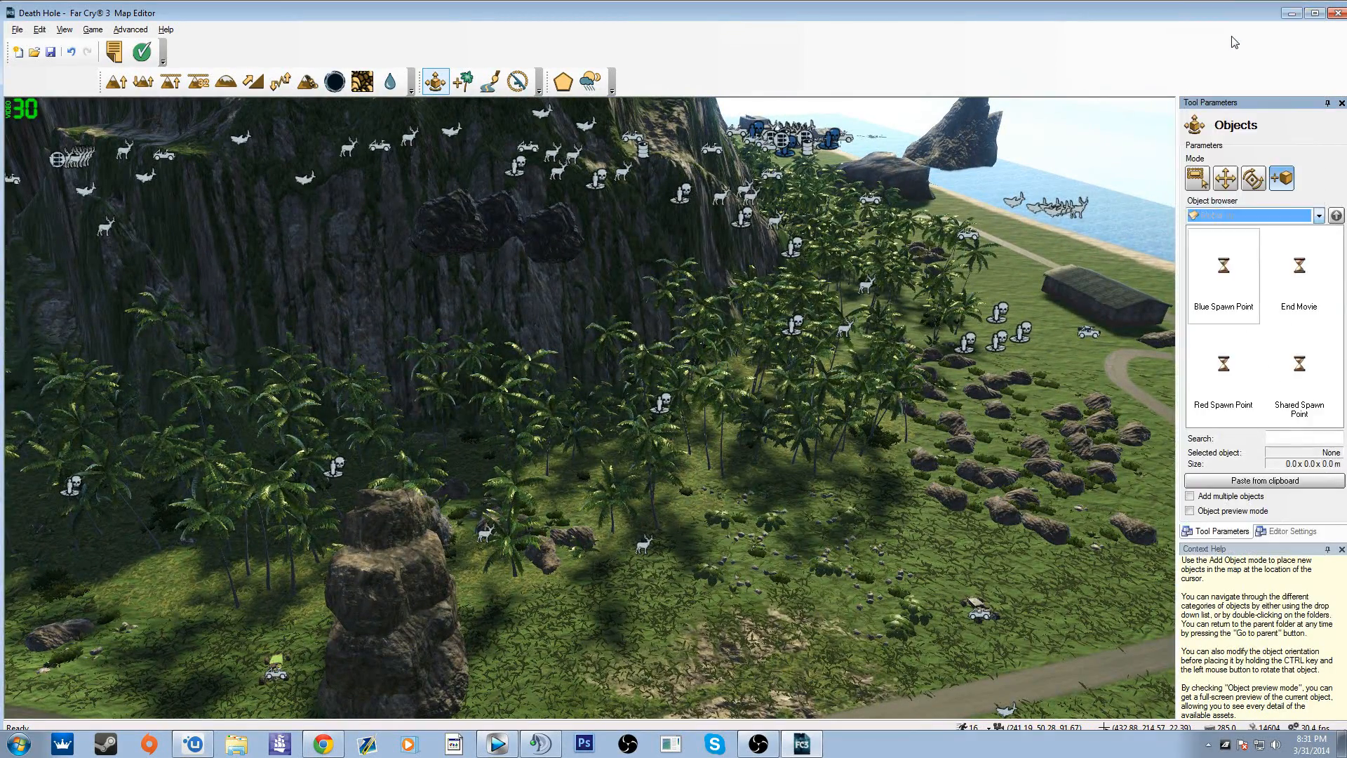
{"action": "left_click", "coordinate": [1302, 275]}
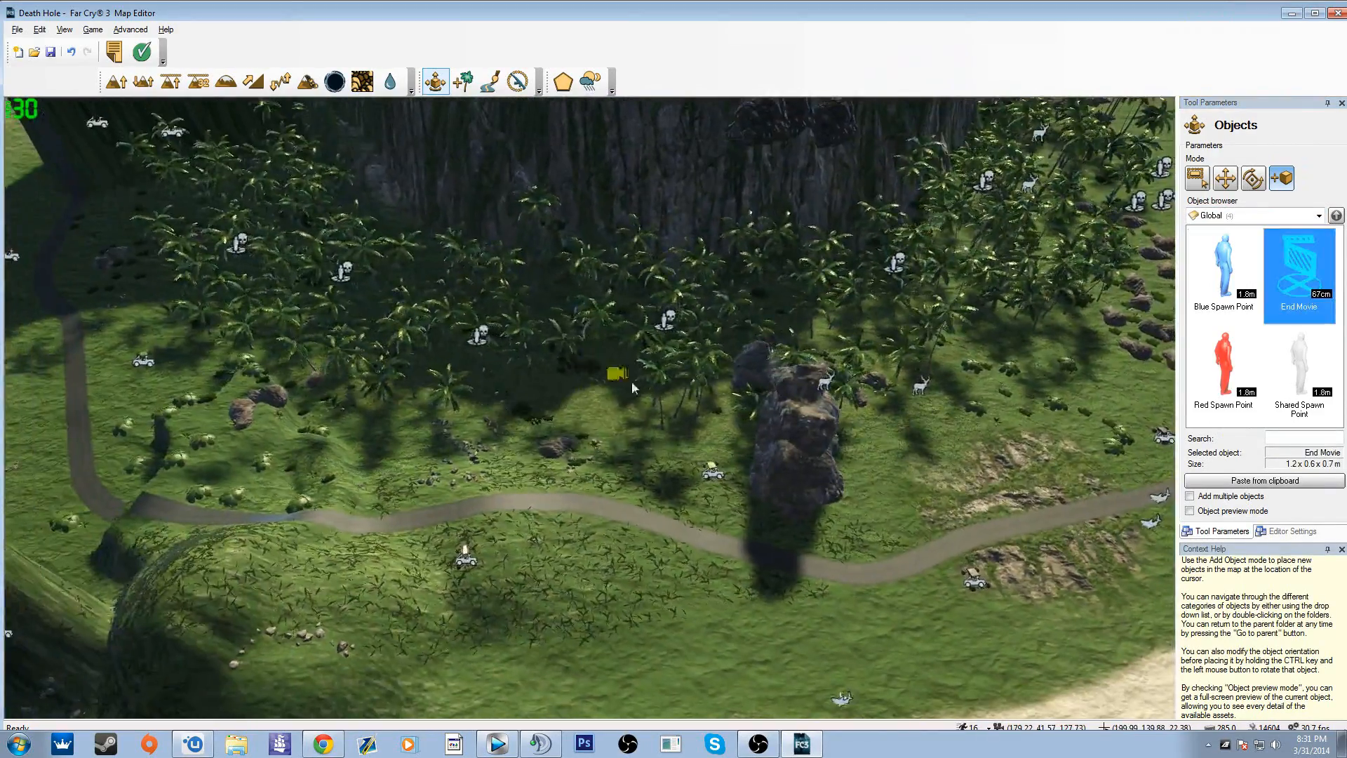
{"action": "right_click_drag", "start_coordinate": [632, 383], "coordinate": [635, 372]}
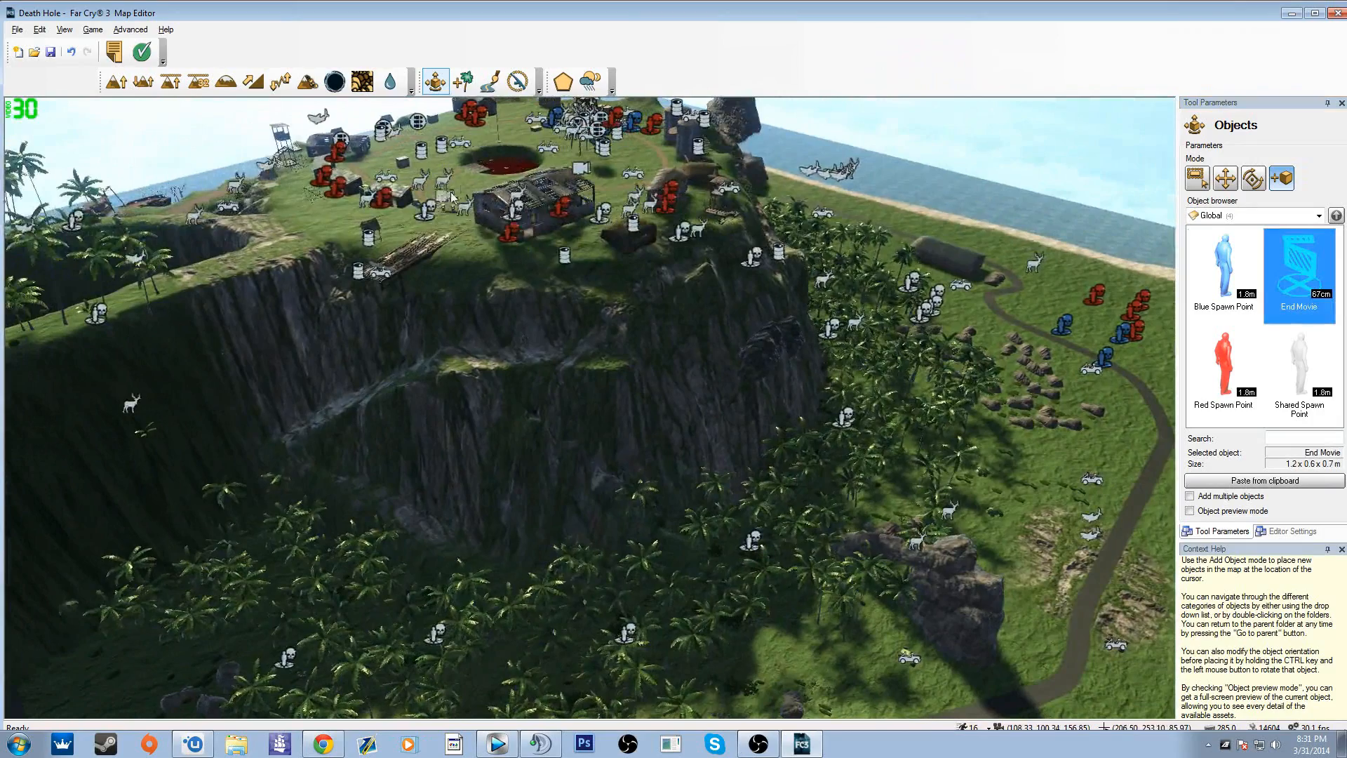
{"action": "left_click", "coordinate": [499, 167]}
{"action": "key", "text": "w"}
{"action": "right_click_drag", "start_coordinate": [502, 276], "coordinate": [529, 276]}
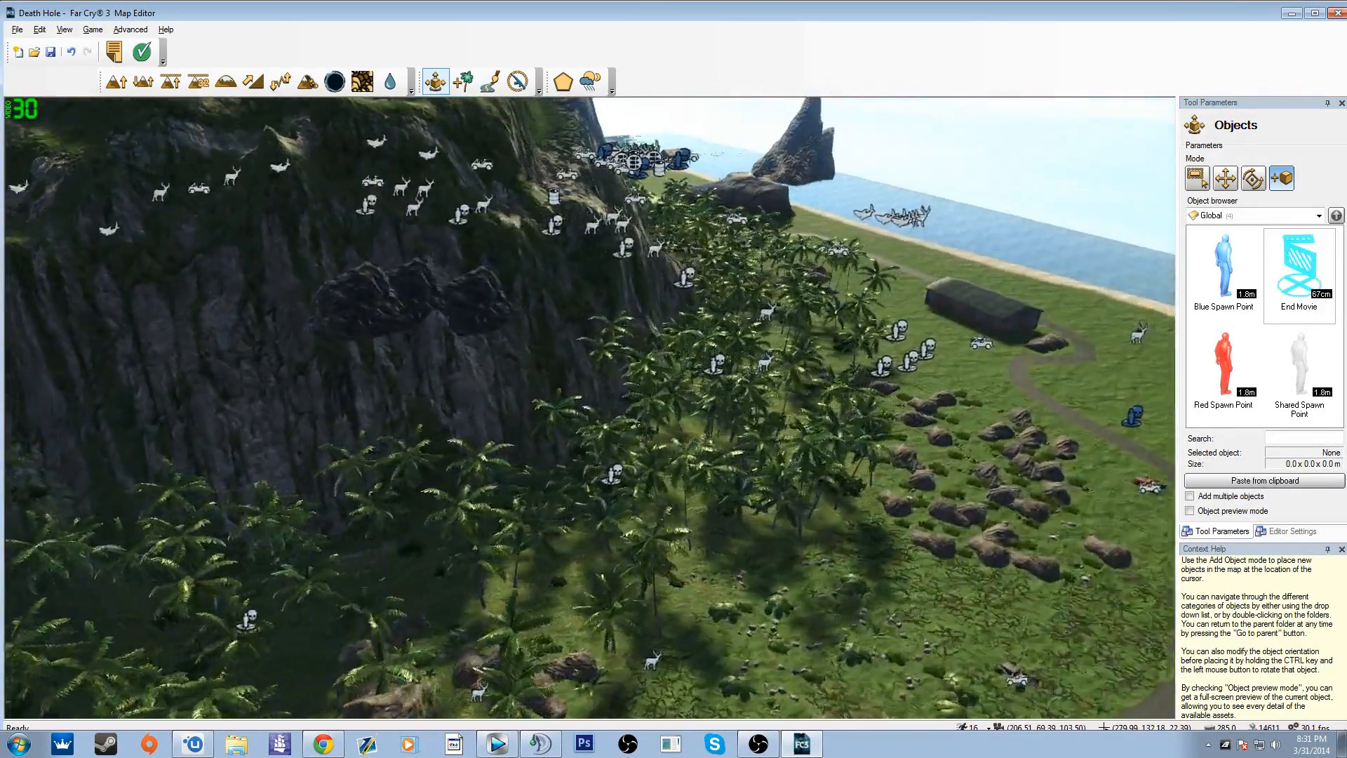
Step: Run the map validation and examine the game mode criteria for Team Deathmatch
{"action": "right_click_drag", "start_coordinate": [679, 502], "coordinate": [667, 499]}
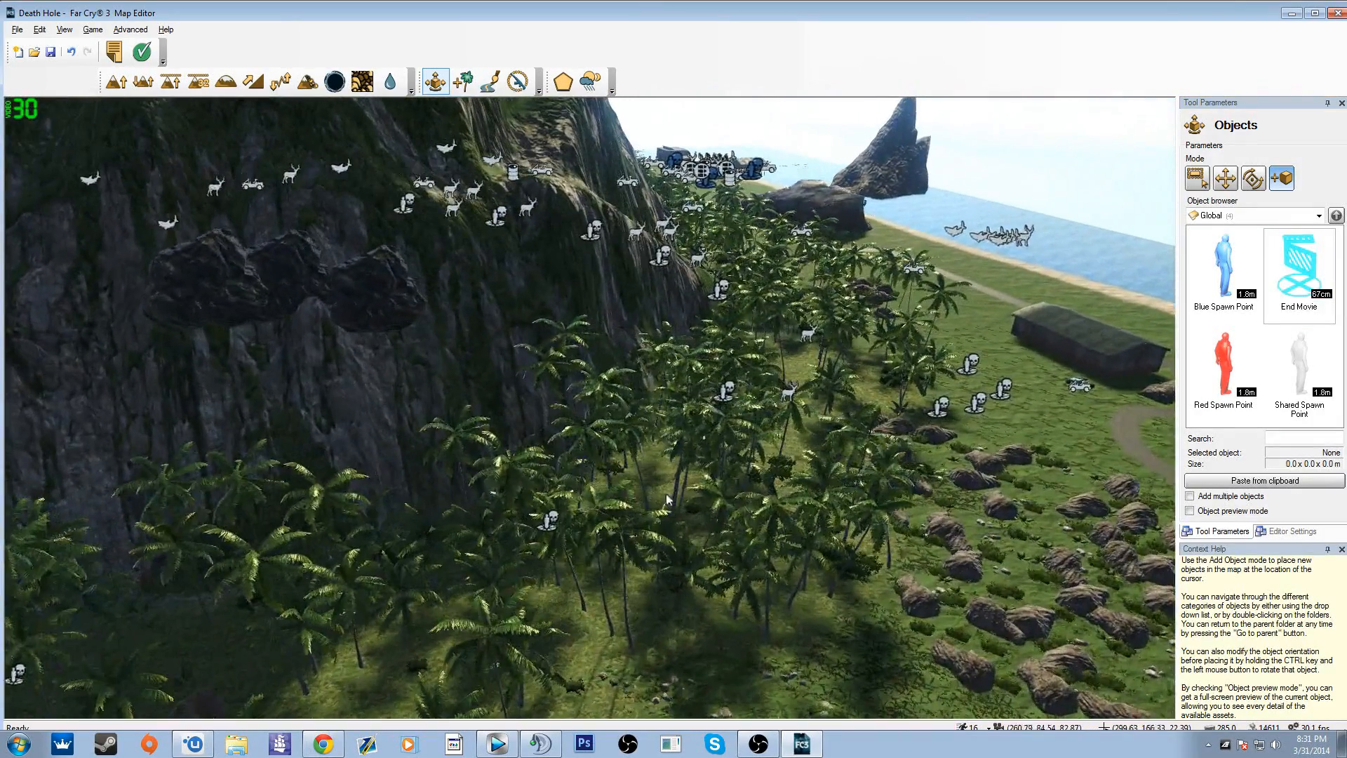
{"action": "left_click", "coordinate": [143, 56]}
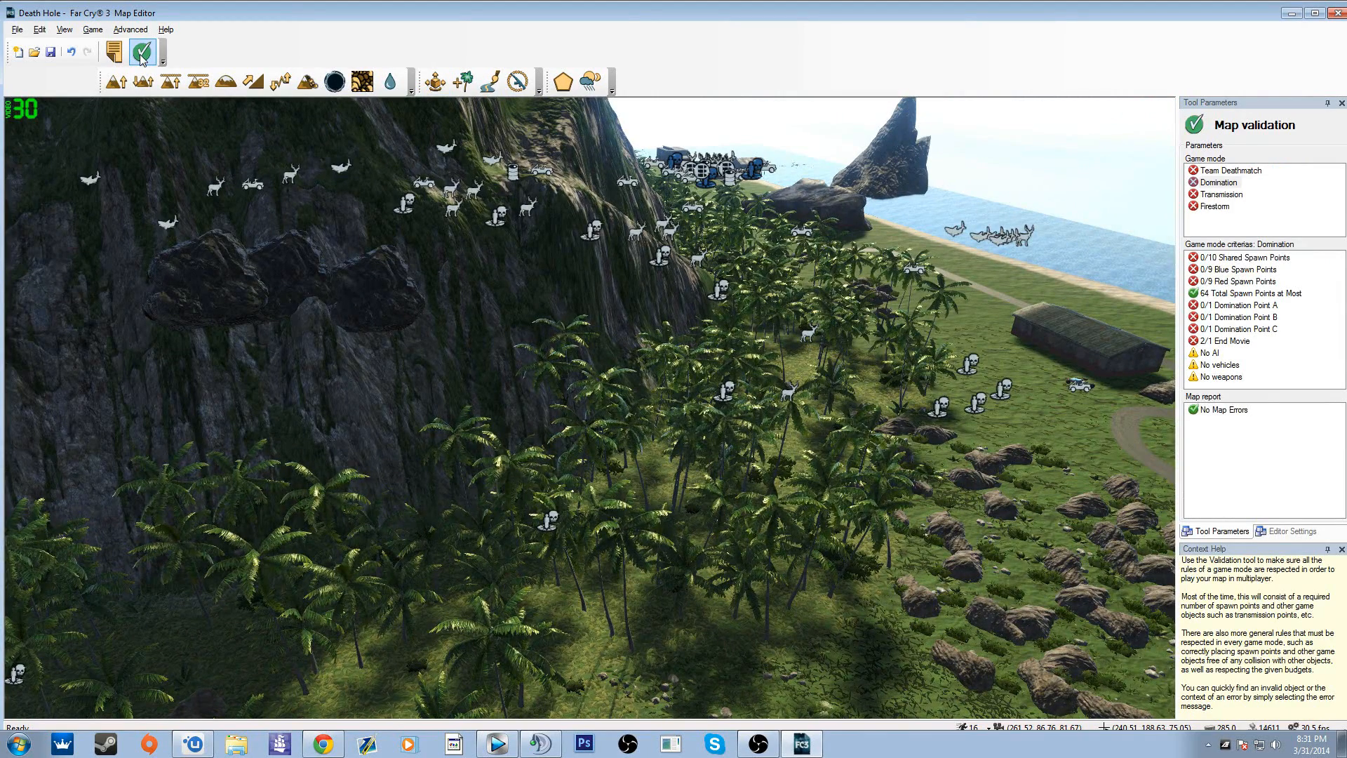
{"action": "left_click", "coordinate": [1238, 171]}
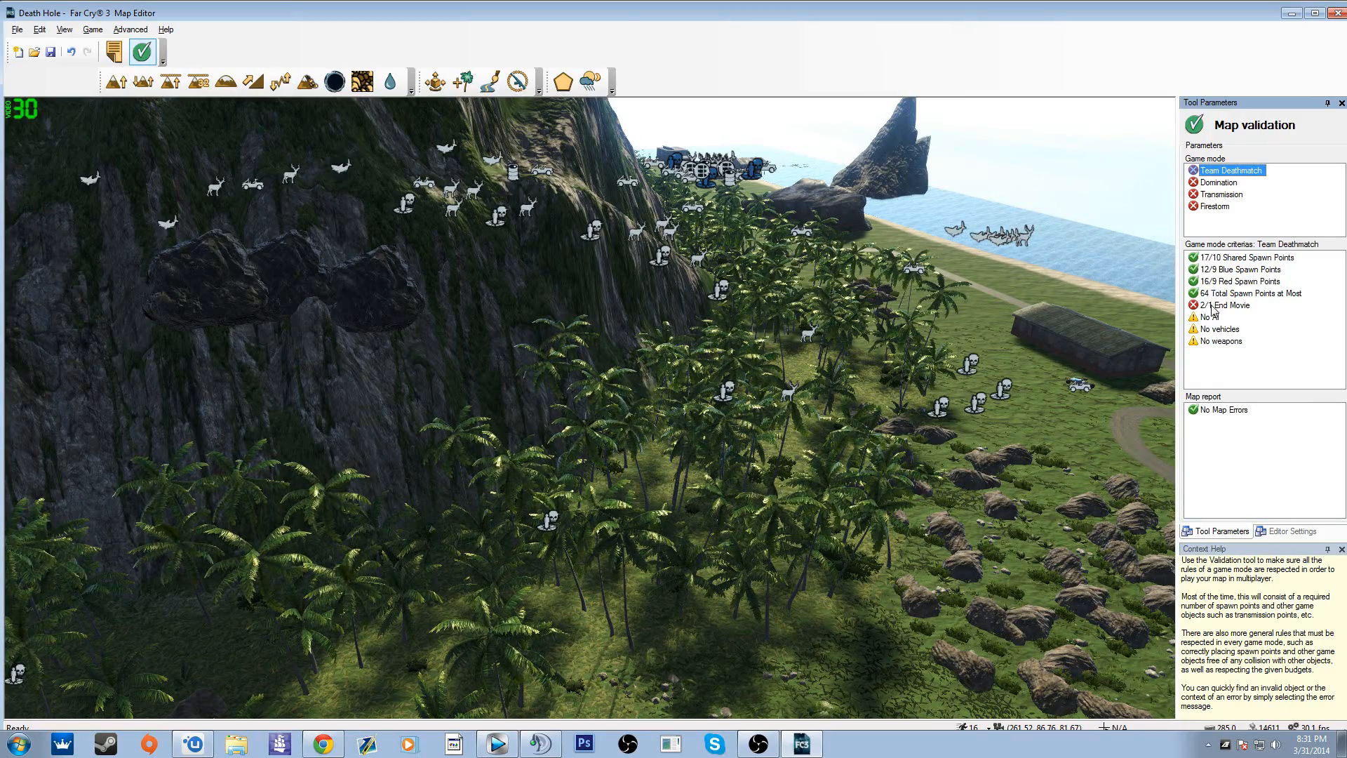
Step: Survey the spawn points and End Movie objects on the hilltop plateau around the red pool
{"action": "mouse_move", "coordinate": [613, 250]}
{"action": "right_mouse_down"}
{"action": "mouse_move", "coordinate": [653, 270]}
{"action": "mouse_move", "coordinate": [663, 365]}
{"action": "mouse_move", "coordinate": [642, 273]}
{"action": "mouse_move", "coordinate": [613, 246]}
{"action": "right_mouse_up"}
{"action": "key", "text": "a"}
{"action": "key", "text": "a"}
{"action": "right_click_drag", "start_coordinate": [663, 367], "coordinate": [632, 365]}
{"action": "key", "text": "s"}
{"action": "right_click_drag", "start_coordinate": [821, 284], "coordinate": [640, 272]}
{"action": "key", "text": "w"}
{"action": "key", "text": "d"}
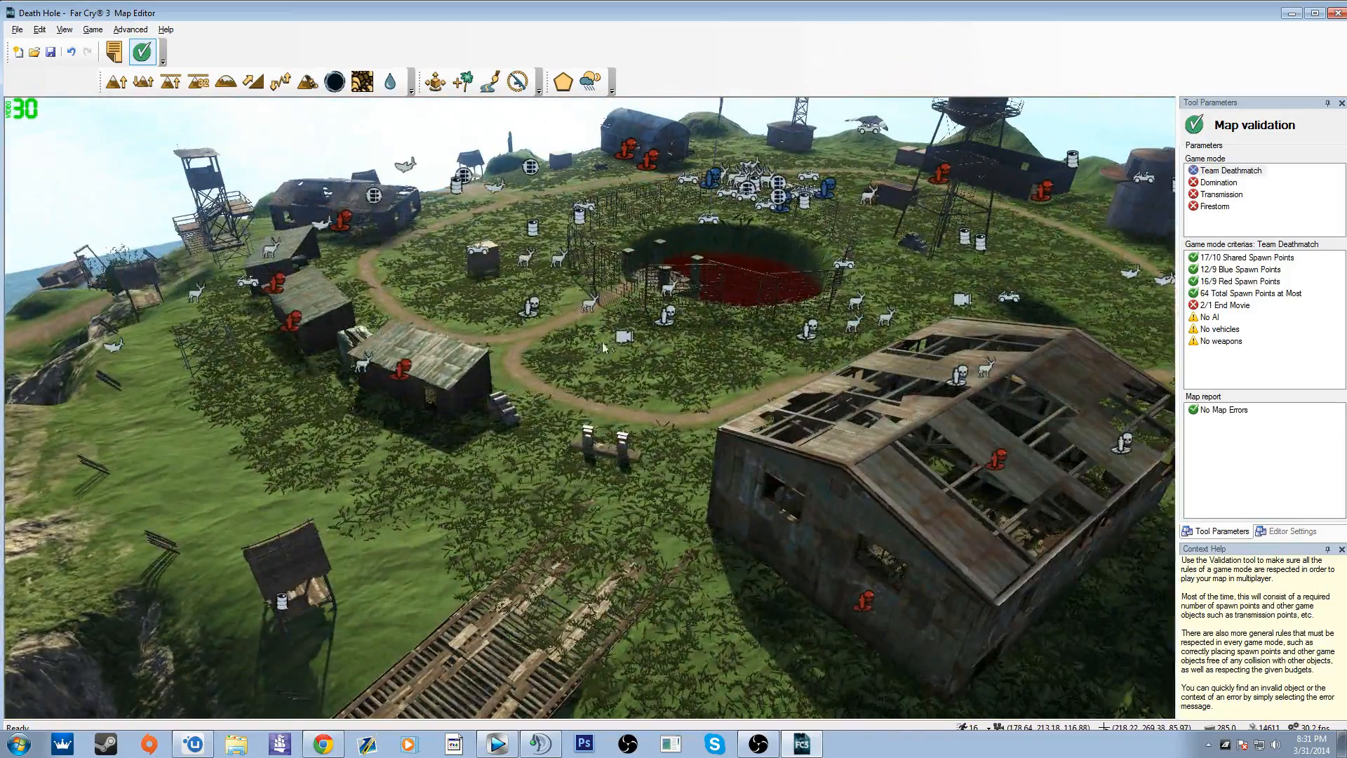
{"action": "key", "text": "w"}
{"action": "key", "text": "d"}
Step: Survey the spawn points in the palm forest and along the road at the foot of the cliff
{"action": "right_click_drag", "start_coordinate": [694, 398], "coordinate": [1180, 352]}
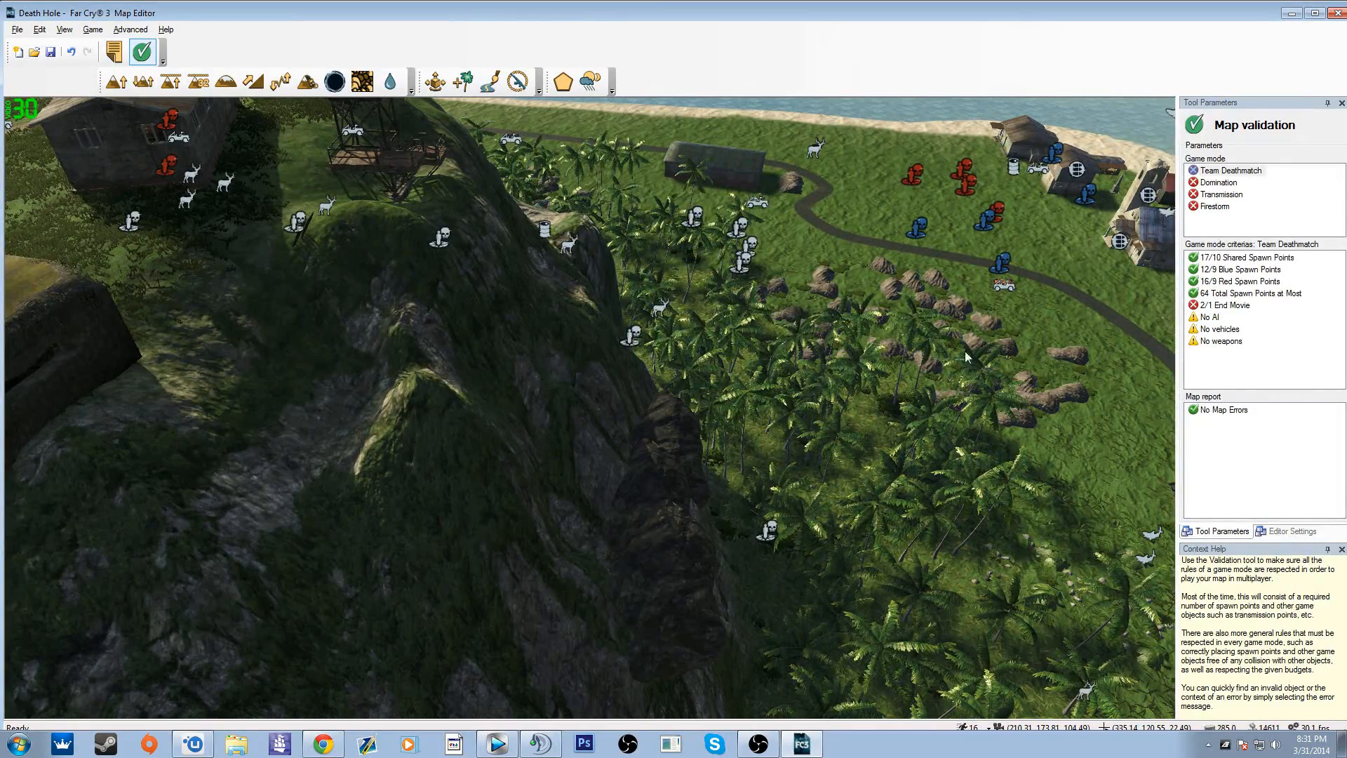
{"action": "key", "text": "w"}
{"action": "key", "text": "d"}
{"action": "right_click_drag", "start_coordinate": [949, 353], "coordinate": [674, 357]}
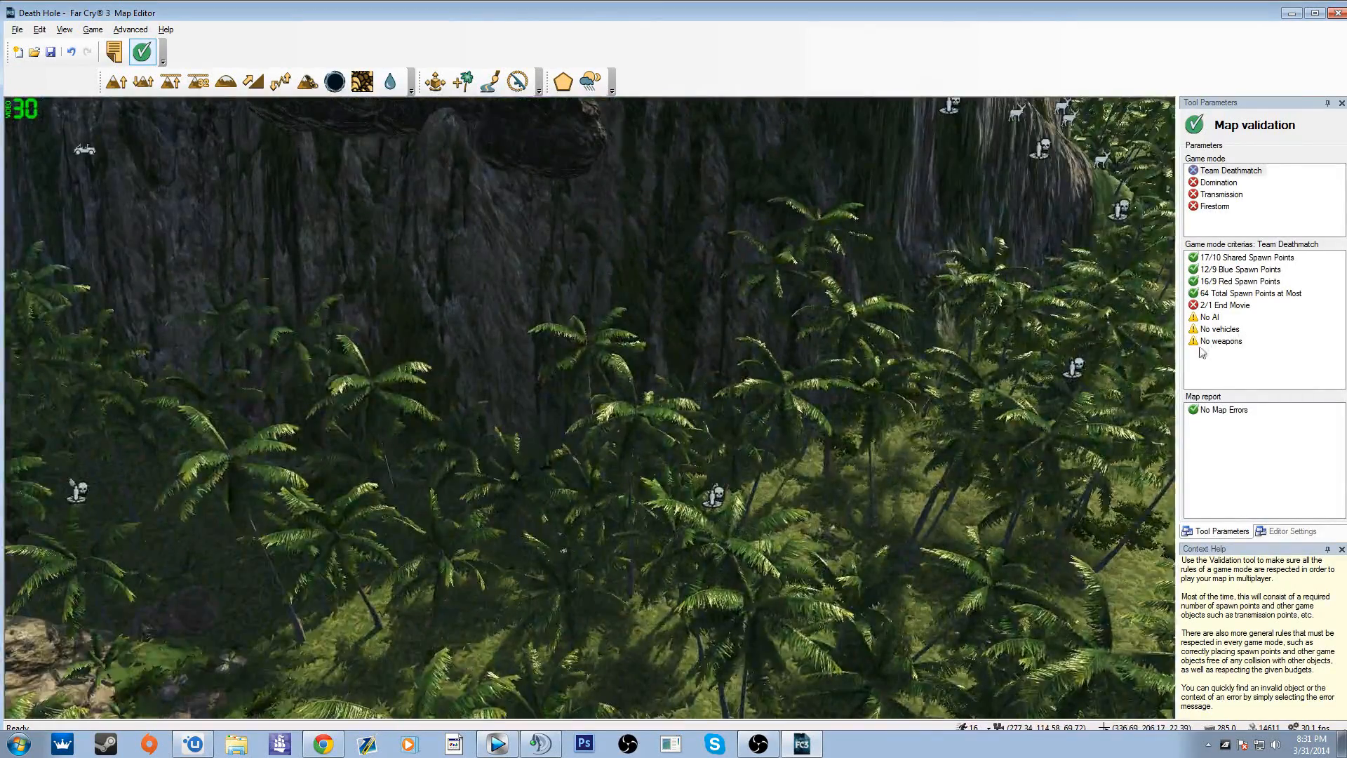
{"action": "key", "text": "w"}
{"action": "key", "text": "d"}
{"action": "right_click_drag", "start_coordinate": [807, 371], "coordinate": [575, 344]}
{"action": "key", "text": "w"}
{"action": "key", "text": "d"}
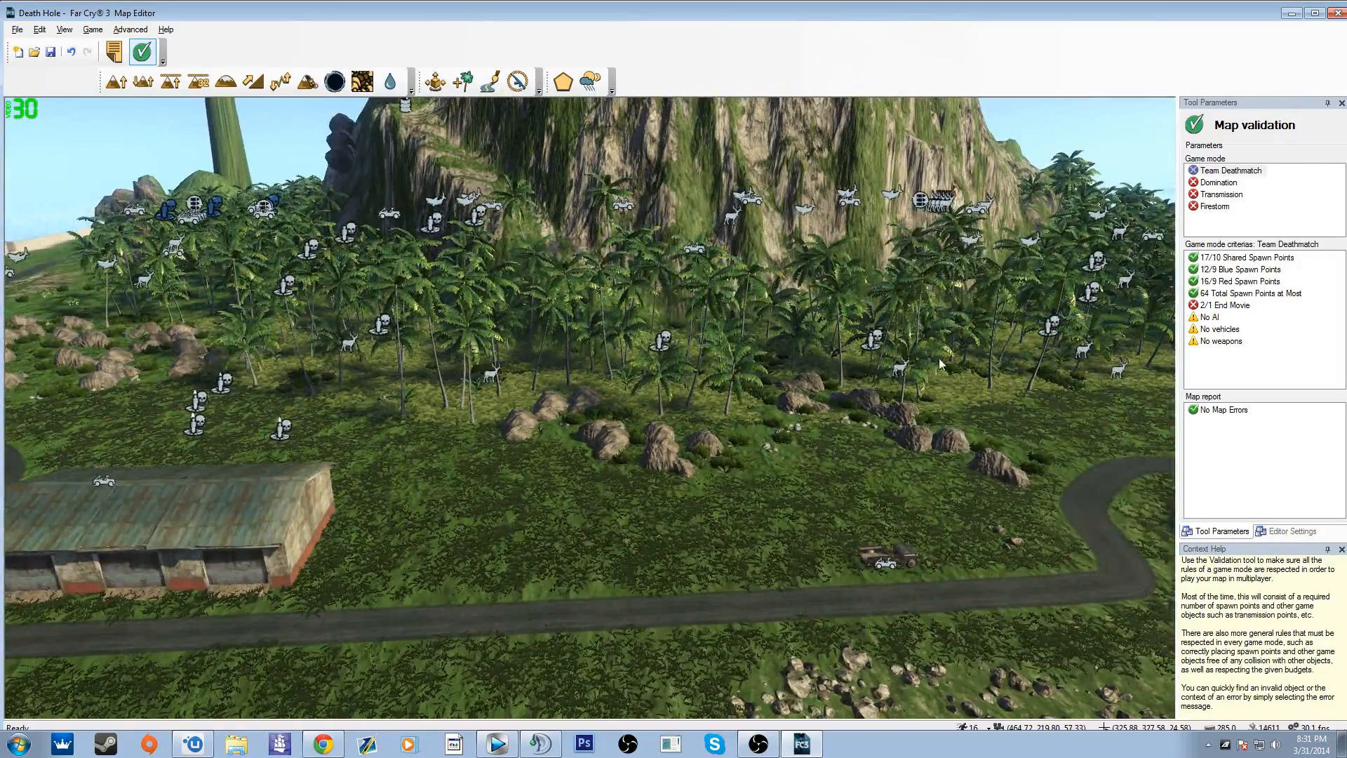
{"action": "key", "text": "s"}
{"action": "key", "text": "a"}
{"action": "mouse_move", "coordinate": [940, 364]}
{"action": "right_mouse_down"}
{"action": "mouse_move", "coordinate": [1123, 376]}
{"action": "mouse_move", "coordinate": [953, 356]}
{"action": "right_mouse_up"}
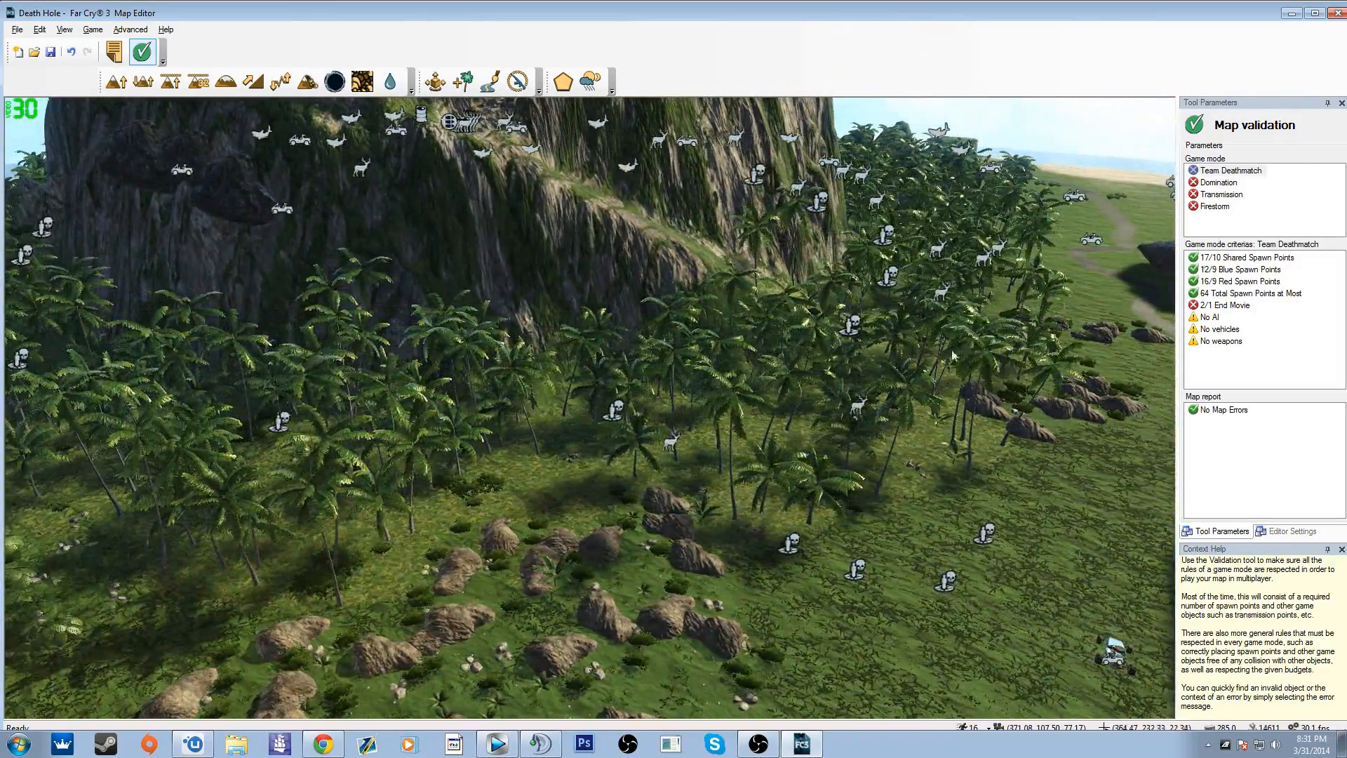
Step: Examine the map validation criteria for the Domination and Transmission game modes
{"action": "left_click", "coordinate": [1218, 182]}
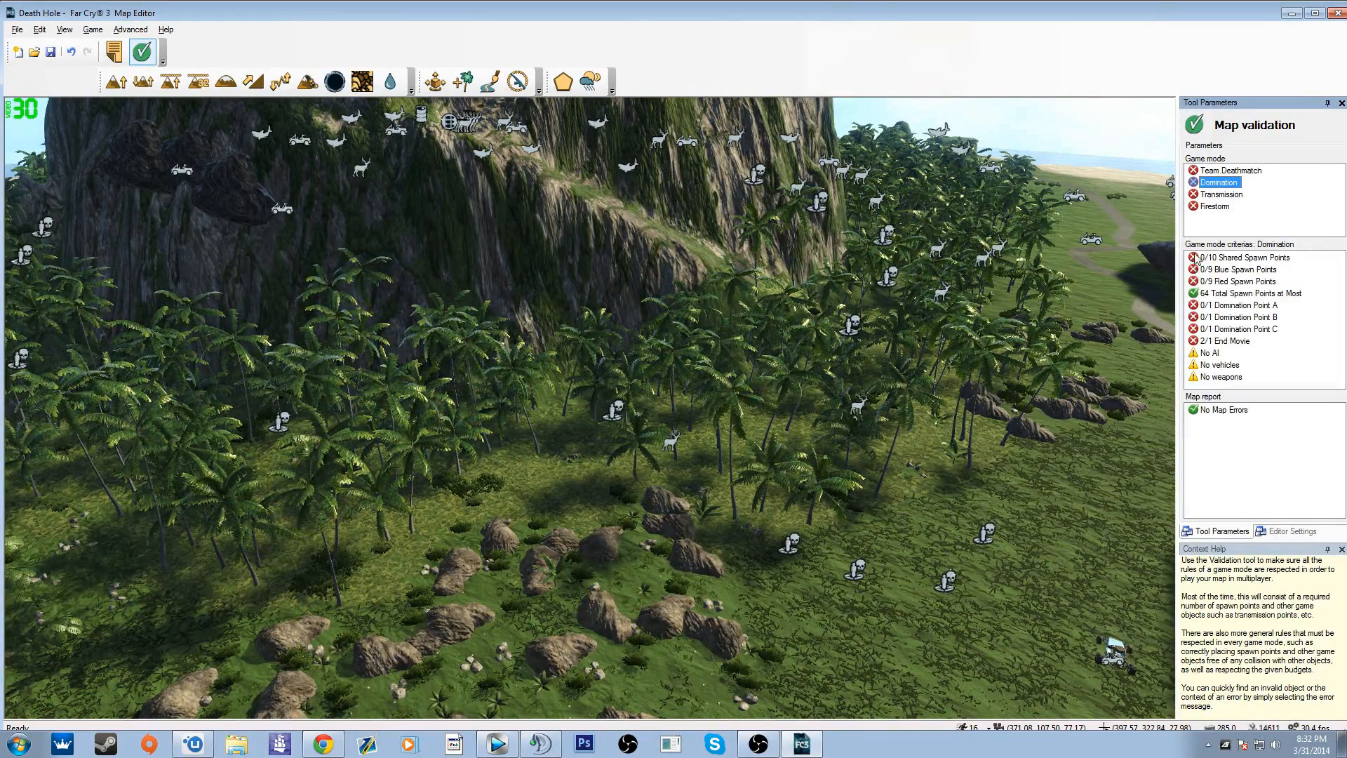
{"action": "left_click", "coordinate": [1227, 196]}
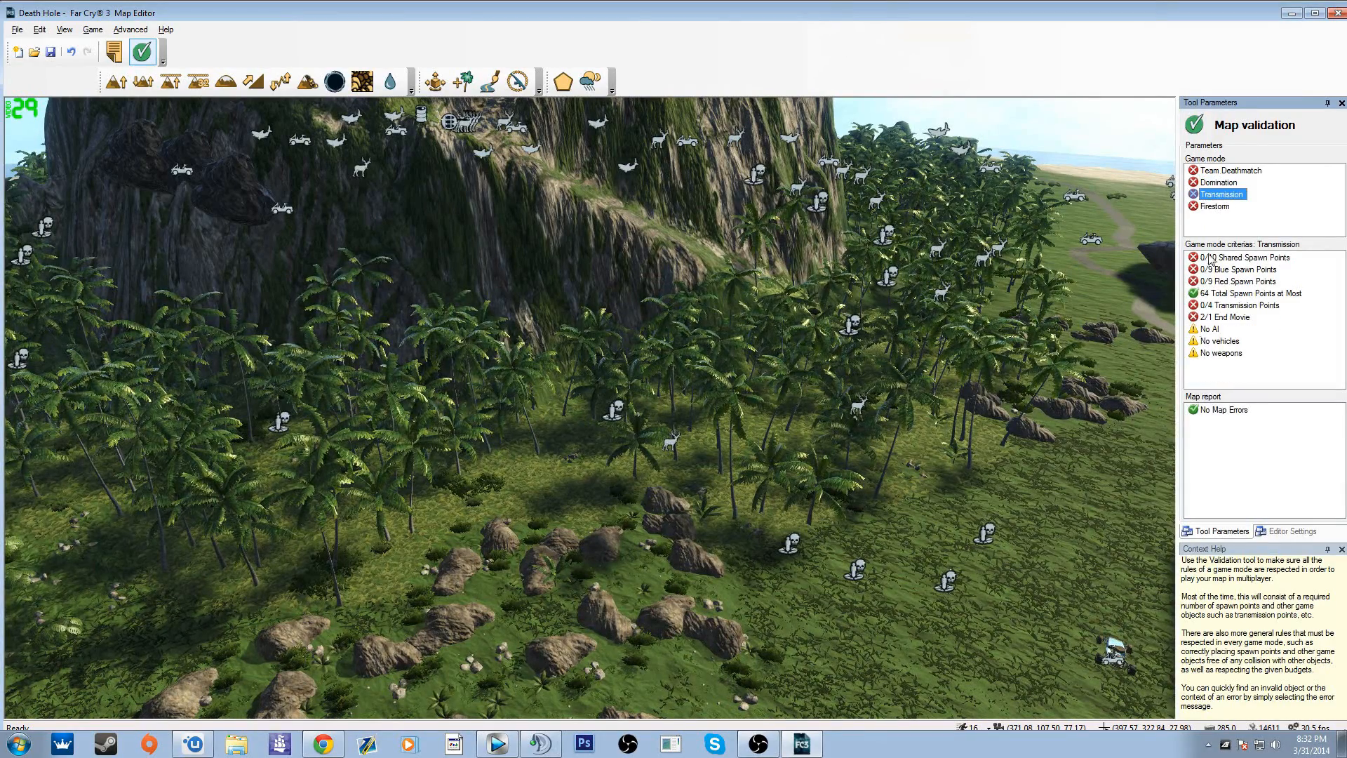
Step: Examine the Firestorm validation criteria and look through the available object categories
{"action": "left_click", "coordinate": [1217, 207]}
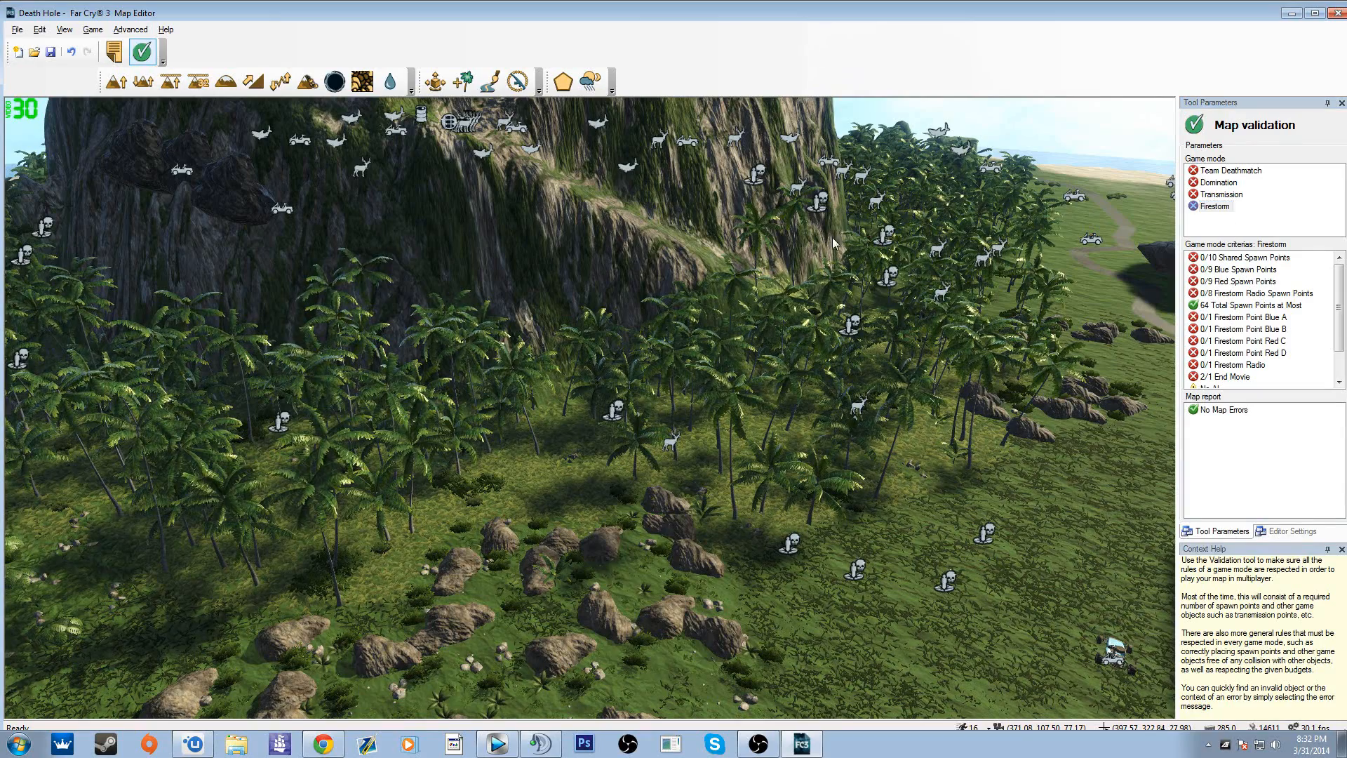
{"action": "left_click", "coordinate": [445, 91]}
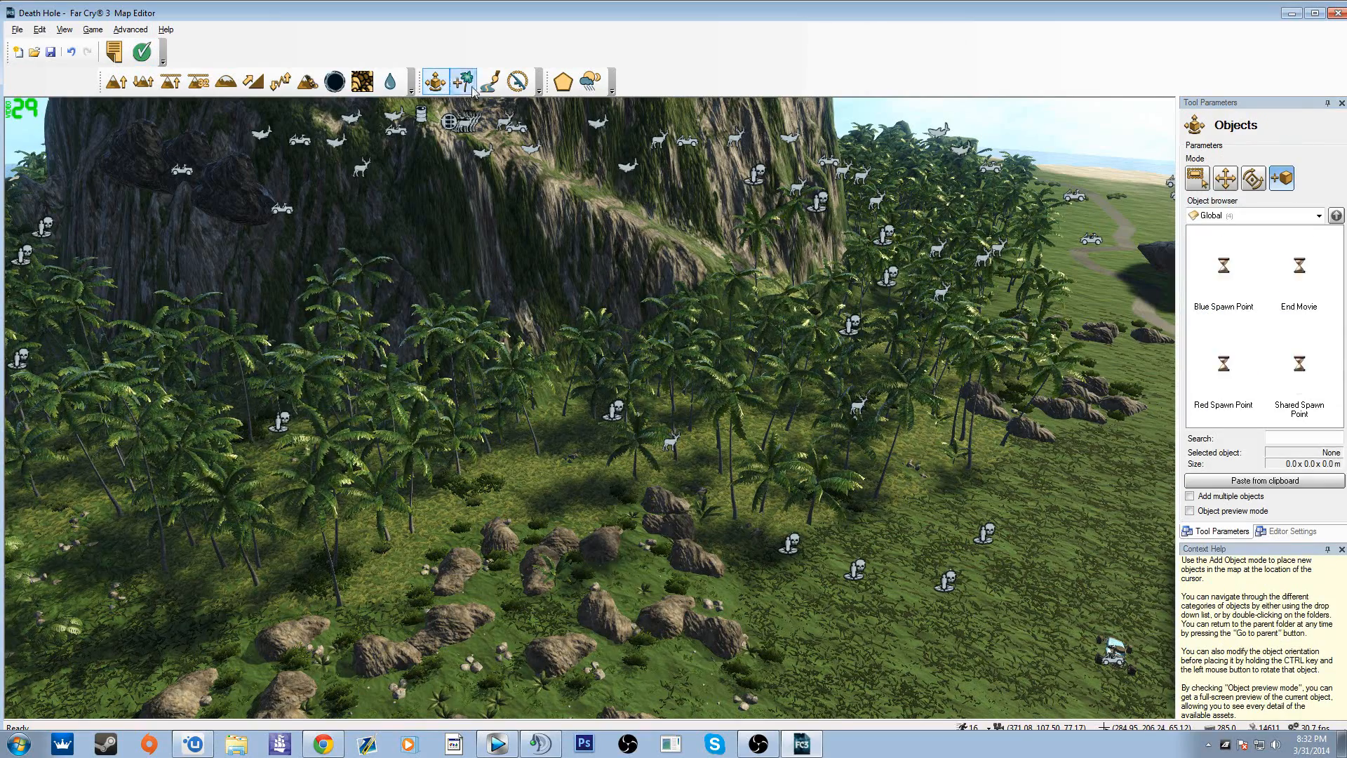
{"action": "left_click", "coordinate": [1239, 214]}
{"action": "scroll", "coordinate": [1241, 295], "scroll_direction": "down", "scroll_amount": 9}
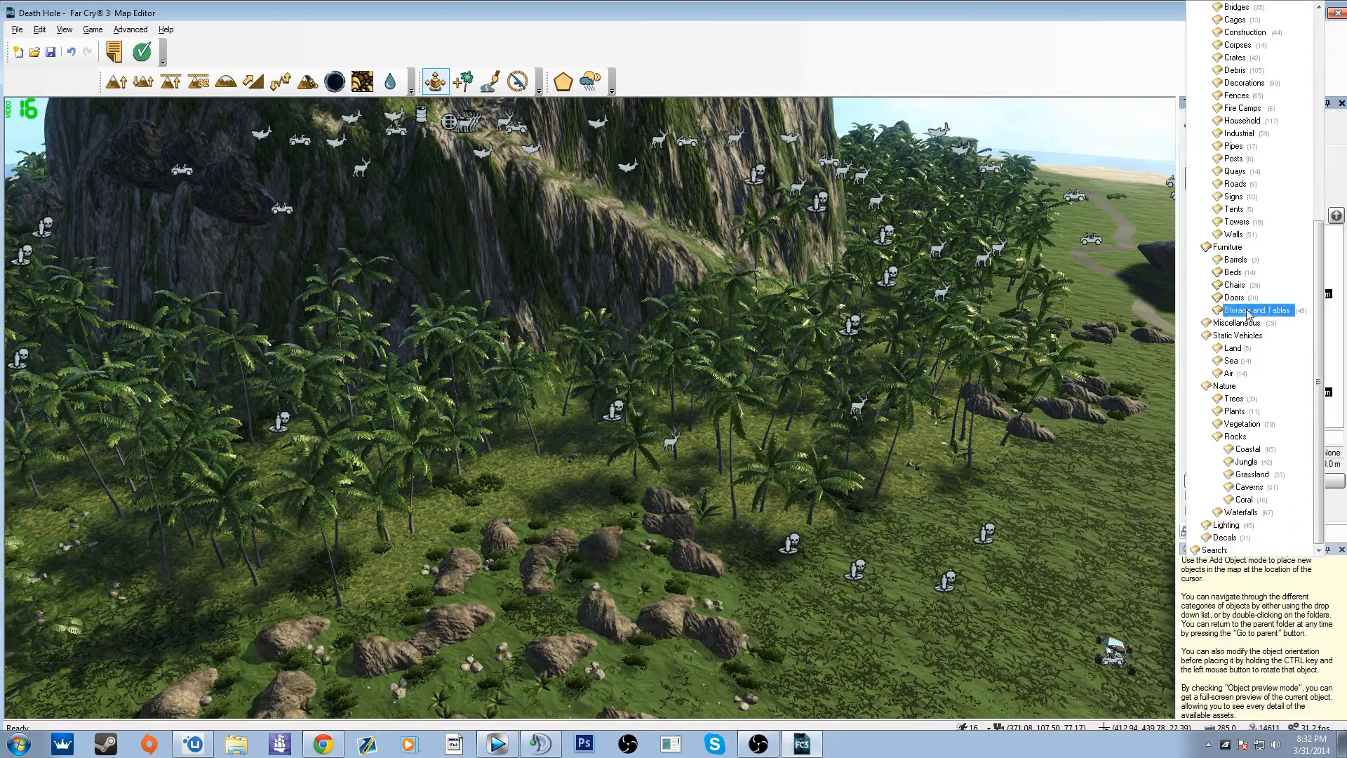
{"action": "scroll", "coordinate": [1259, 295], "scroll_direction": "up", "scroll_amount": 9}
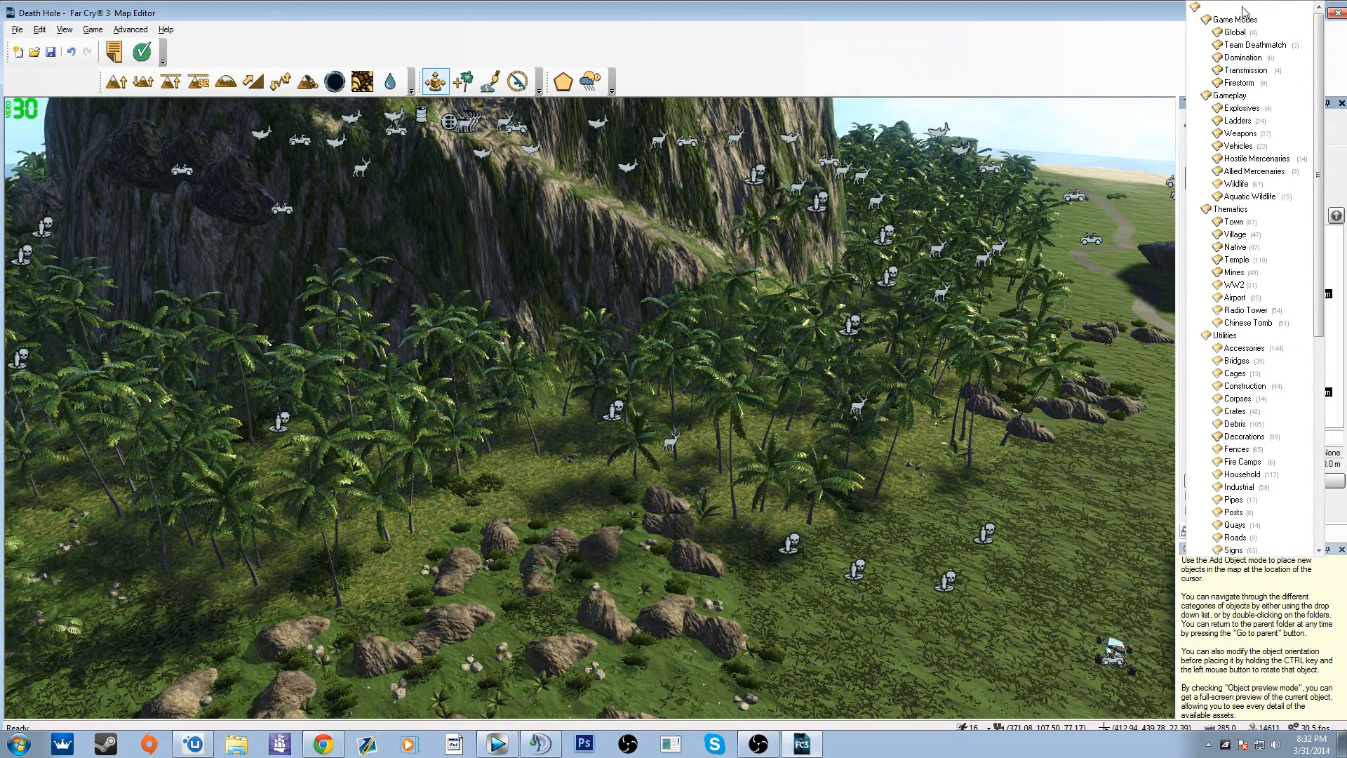
{"action": "left_click", "coordinate": [1061, 46]}
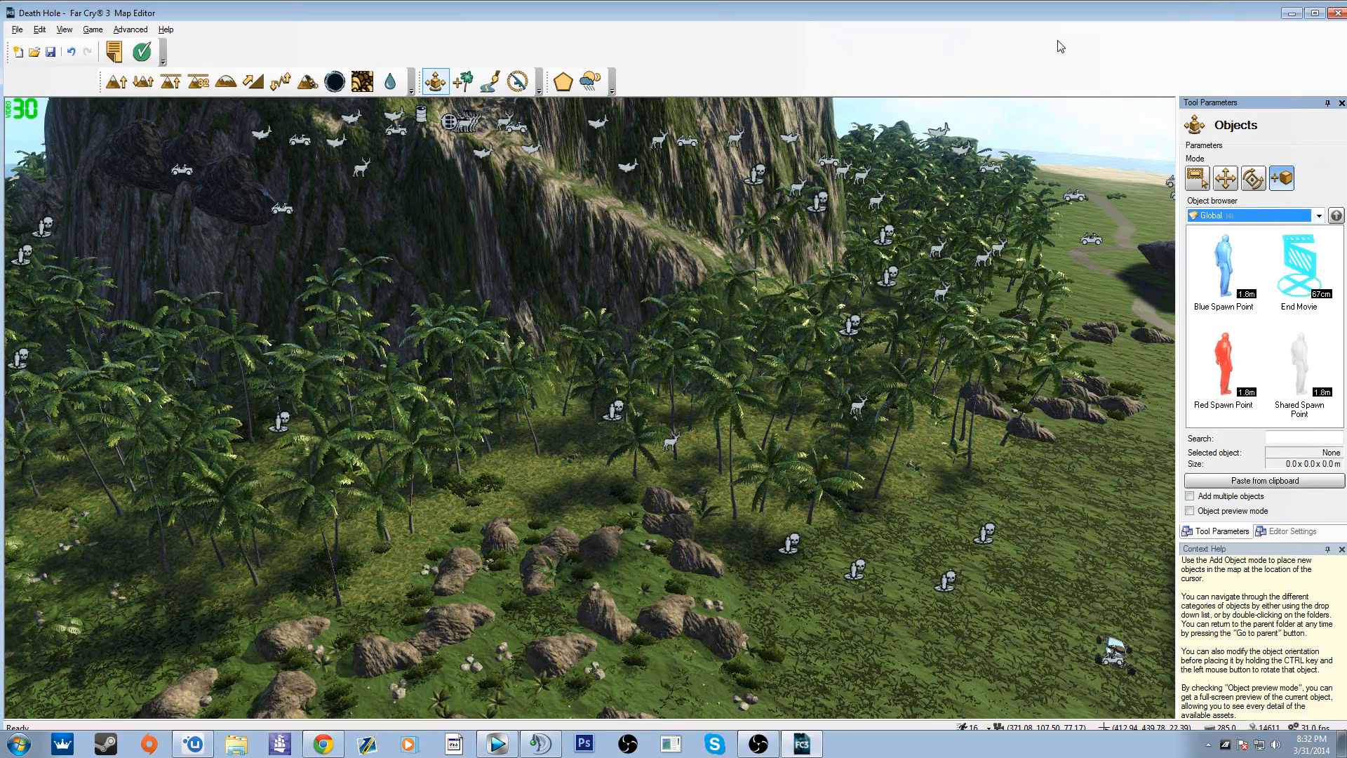
Step: Paint the Medium Trunks 01 collection between the coastal road and the beach, beside the small scattered rocks
{"action": "left_click", "coordinate": [463, 82]}
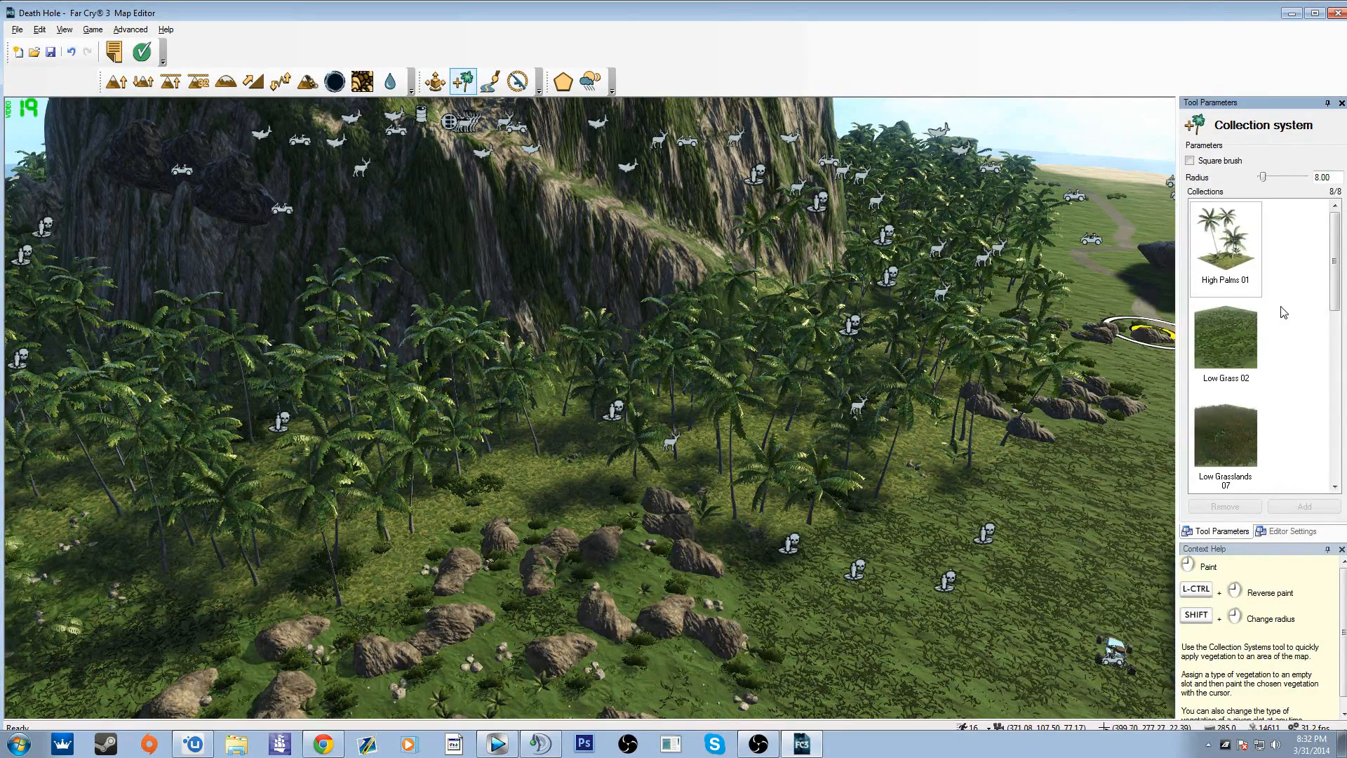
{"action": "scroll", "coordinate": [1239, 402], "scroll_direction": "down", "scroll_amount": 5}
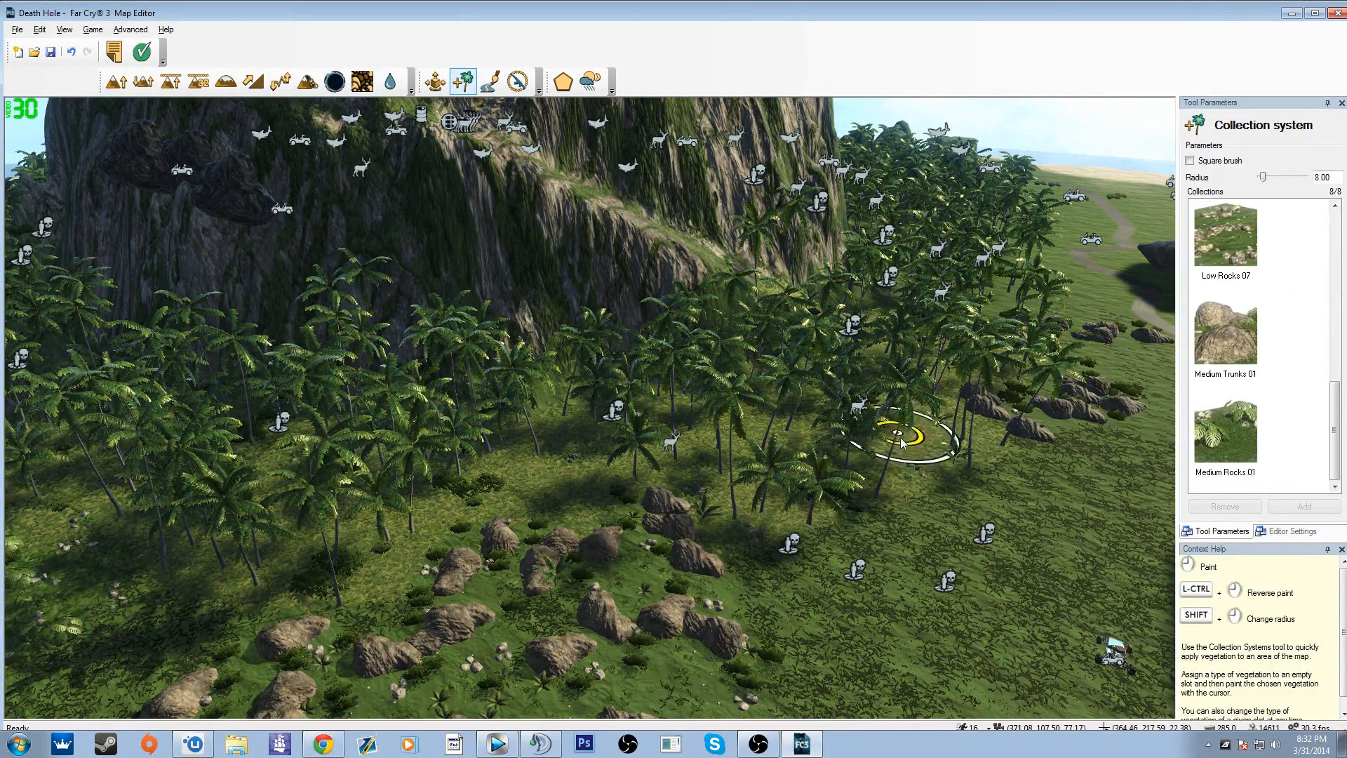
{"action": "key", "text": "w"}
{"action": "mouse_move", "coordinate": [917, 436]}
{"action": "right_mouse_down"}
{"action": "mouse_move", "coordinate": [1073, 548]}
{"action": "mouse_move", "coordinate": [758, 541]}
{"action": "mouse_move", "coordinate": [905, 484]}
{"action": "mouse_move", "coordinate": [915, 439]}
{"action": "right_mouse_up"}
{"action": "key", "text": "s"}
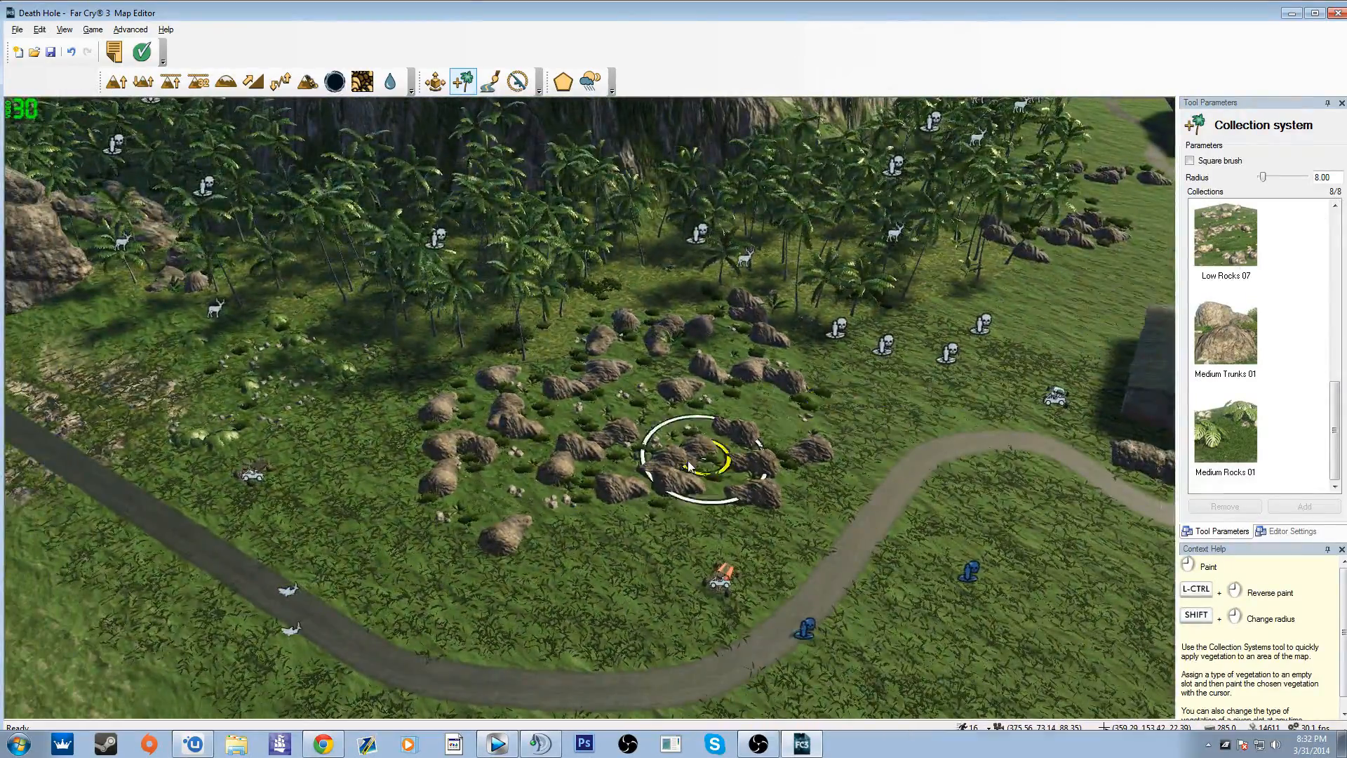
{"action": "key", "text": "w"}
{"action": "mouse_move", "coordinate": [716, 461]}
{"action": "right_mouse_down"}
{"action": "mouse_move", "coordinate": [596, 428]}
{"action": "mouse_move", "coordinate": [701, 463]}
{"action": "mouse_move", "coordinate": [548, 456]}
{"action": "mouse_move", "coordinate": [477, 385]}
{"action": "mouse_move", "coordinate": [421, 362]}
{"action": "mouse_move", "coordinate": [561, 365]}
{"action": "mouse_move", "coordinate": [674, 392]}
{"action": "mouse_move", "coordinate": [695, 463]}
{"action": "mouse_move", "coordinate": [659, 466]}
{"action": "right_mouse_up"}
{"action": "key", "text": "a"}
{"action": "key", "text": "w"}
{"action": "key", "text": "w"}
{"action": "key", "text": "s"}
{"action": "key", "text": "a"}
{"action": "left_click", "coordinate": [1224, 347]}
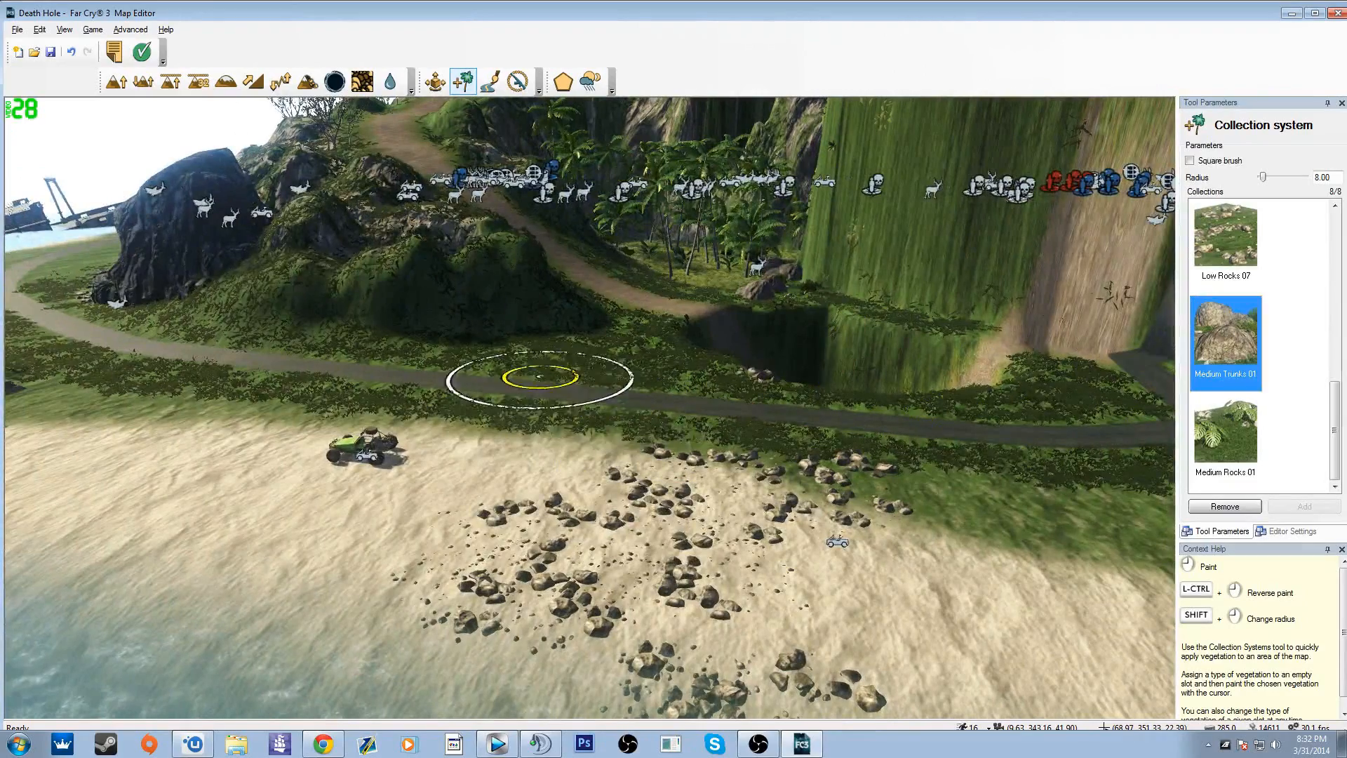
Step: Paint High Palms 01 vegetation beside the coastal road, across the beach and into the shallow water
{"action": "scroll", "coordinate": [1221, 421], "scroll_direction": "up", "scroll_amount": 5}
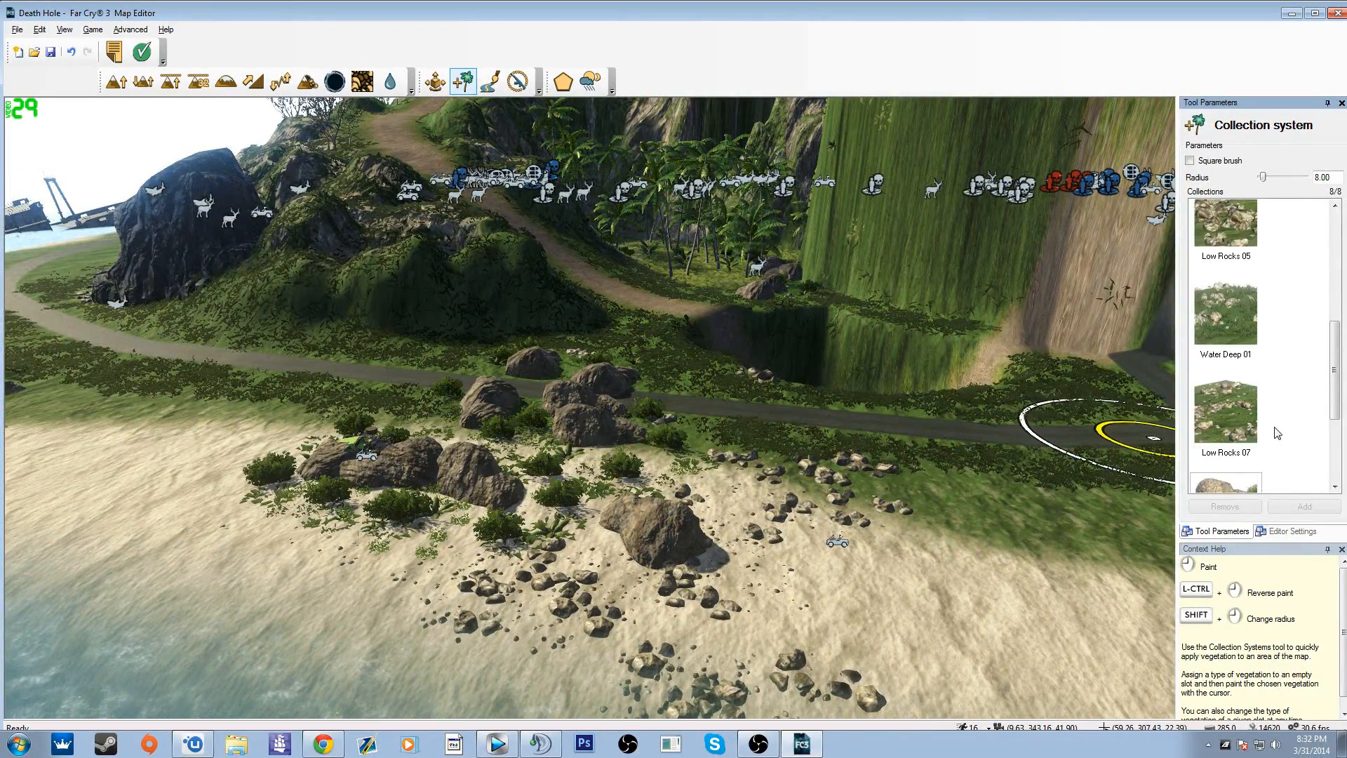
{"action": "left_click", "coordinate": [1221, 266]}
{"action": "left_click", "coordinate": [136, 361]}
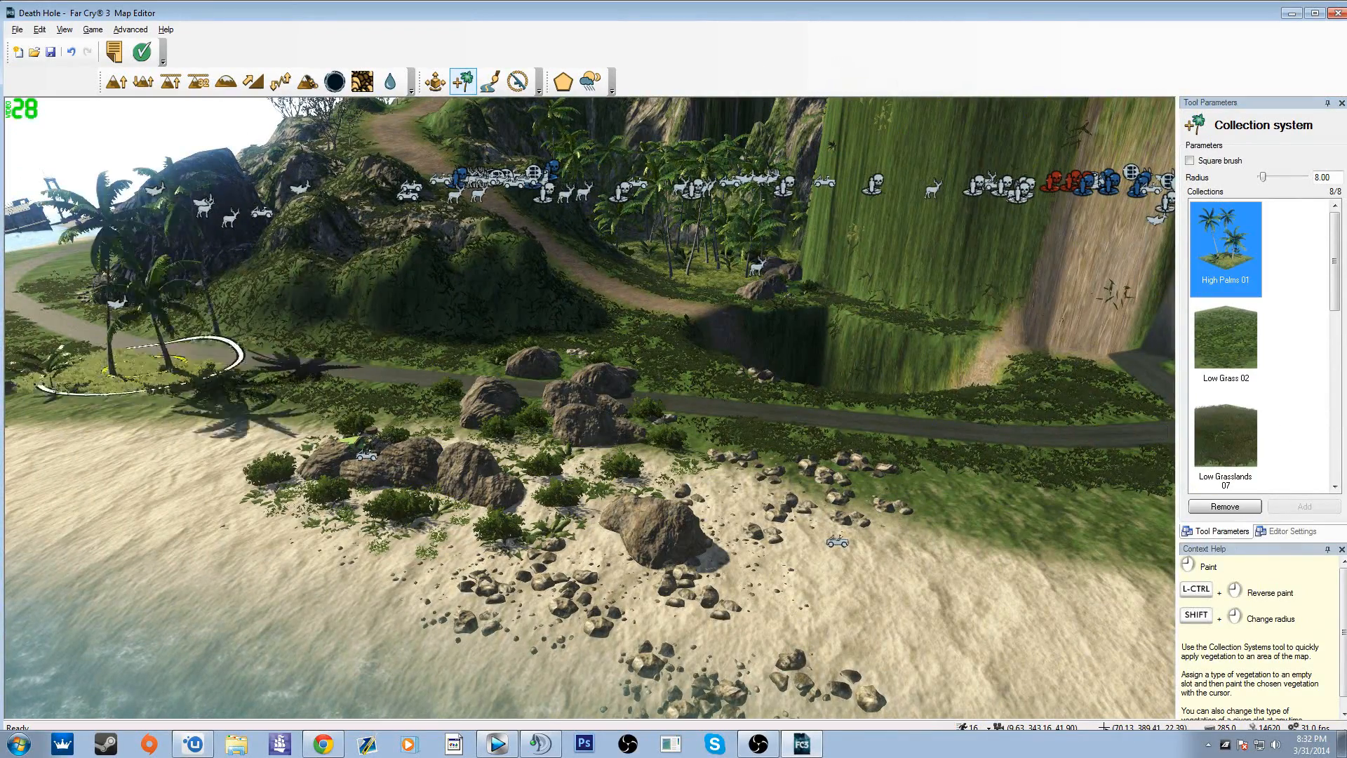
{"action": "right_click_drag", "start_coordinate": [150, 450], "coordinate": [70, 429]}
{"action": "mouse_move", "coordinate": [376, 487]}
{"action": "left_mouse_down"}
{"action": "mouse_move", "coordinate": [210, 550]}
{"action": "mouse_move", "coordinate": [286, 481]}
{"action": "mouse_move", "coordinate": [337, 515]}
{"action": "left_mouse_up"}
{"action": "mouse_move", "coordinate": [337, 516]}
{"action": "right_mouse_down"}
{"action": "mouse_move", "coordinate": [391, 559]}
{"action": "mouse_move", "coordinate": [791, 562]}
{"action": "mouse_move", "coordinate": [1004, 499]}
{"action": "mouse_move", "coordinate": [989, 554]}
{"action": "right_mouse_up"}
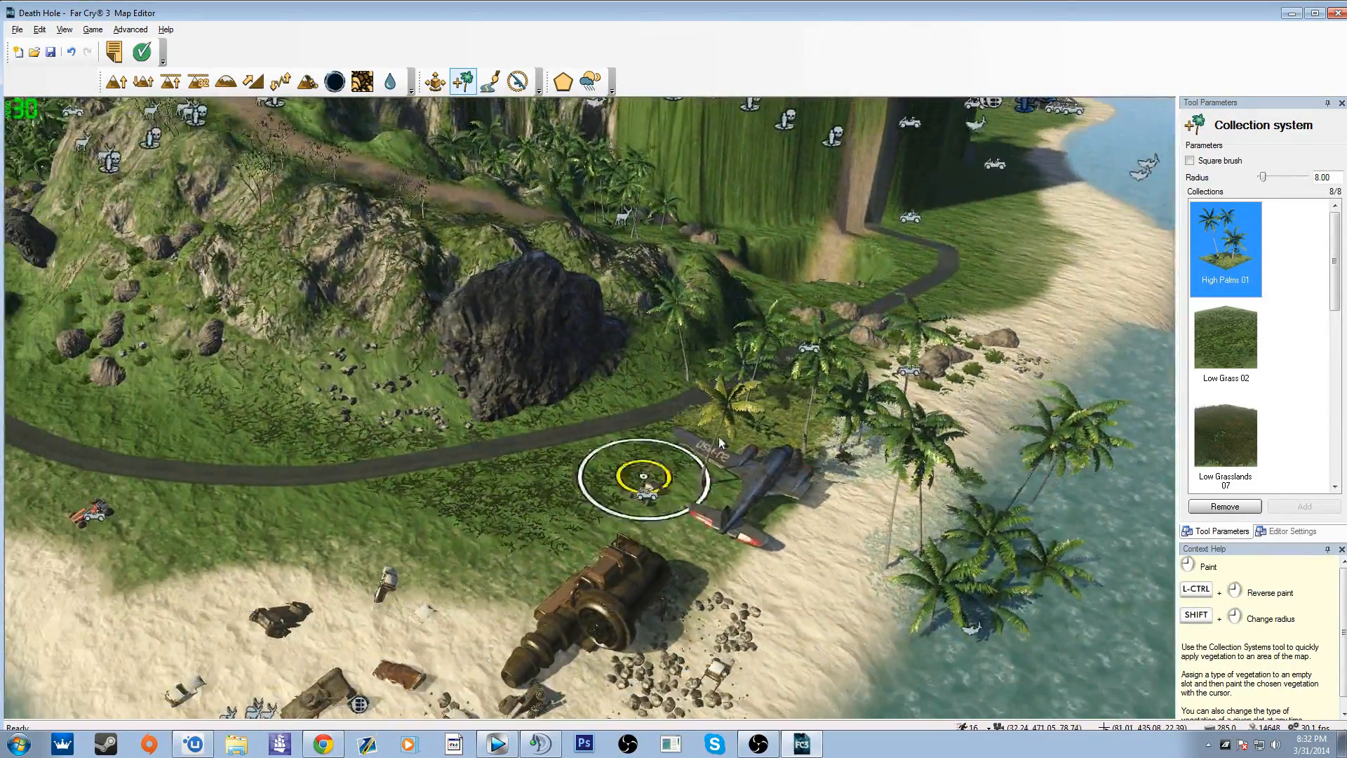
Step: Add the Road North Dirt texture to the map's road list
{"action": "left_click", "coordinate": [491, 81]}
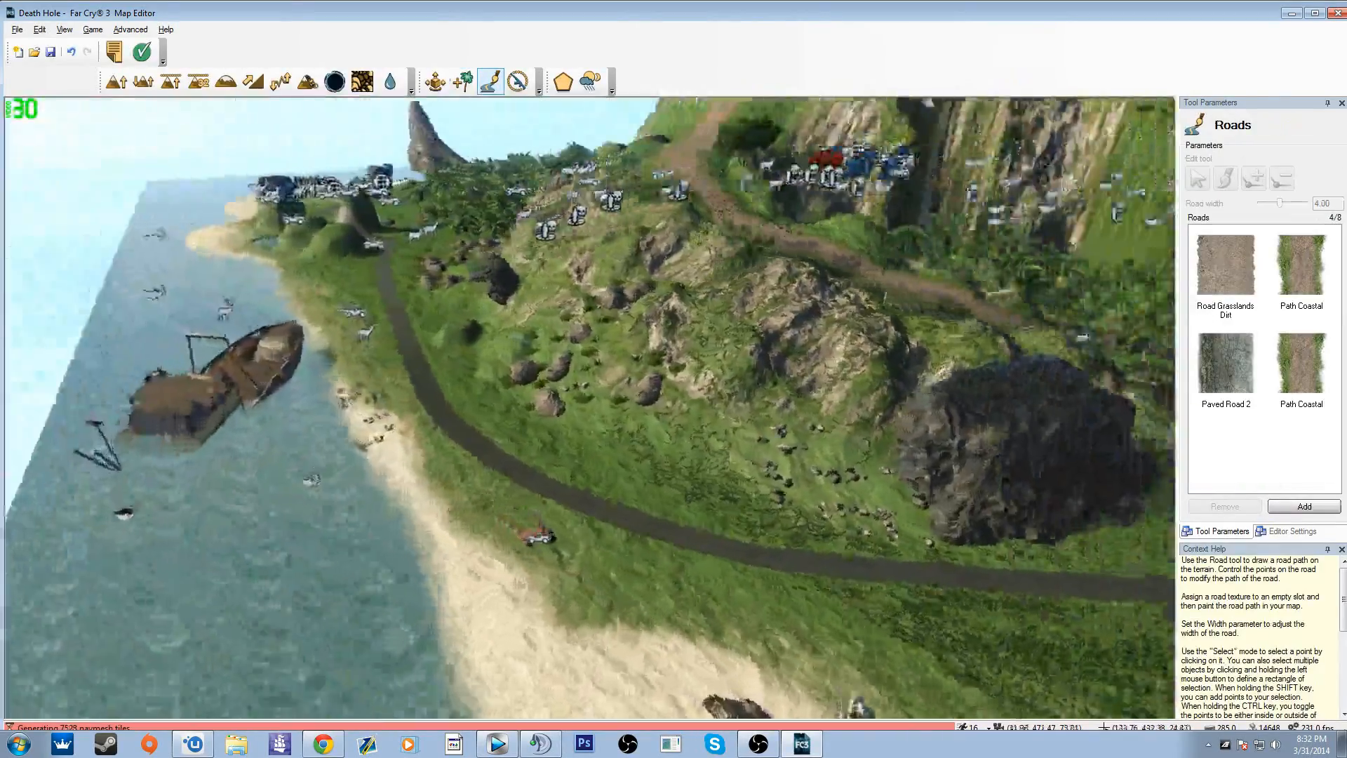
{"action": "right_click_drag", "start_coordinate": [514, 417], "coordinate": [302, 407]}
{"action": "key", "text": "a"}
{"action": "key", "text": "s"}
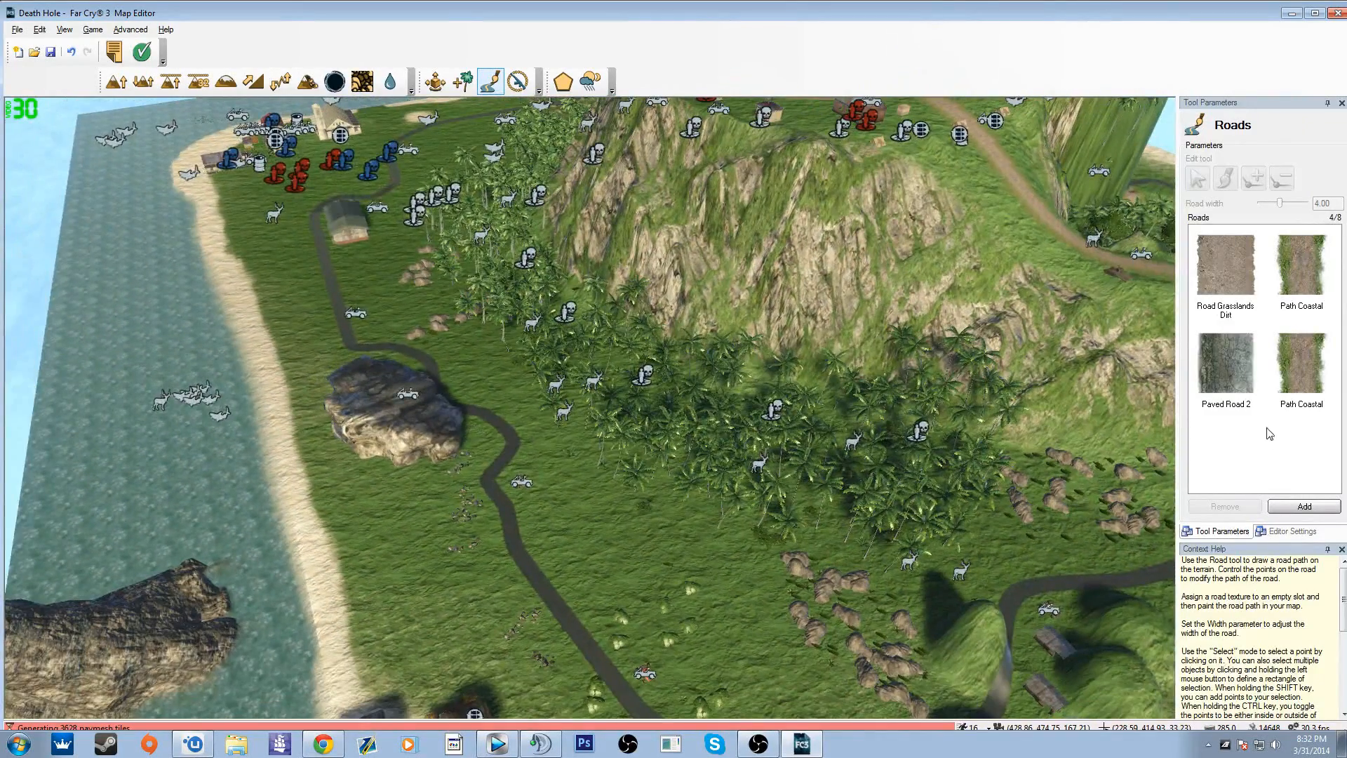
{"action": "left_click", "coordinate": [1211, 379]}
{"action": "left_click", "coordinate": [1267, 445]}
{"action": "left_click", "coordinate": [1304, 506]}
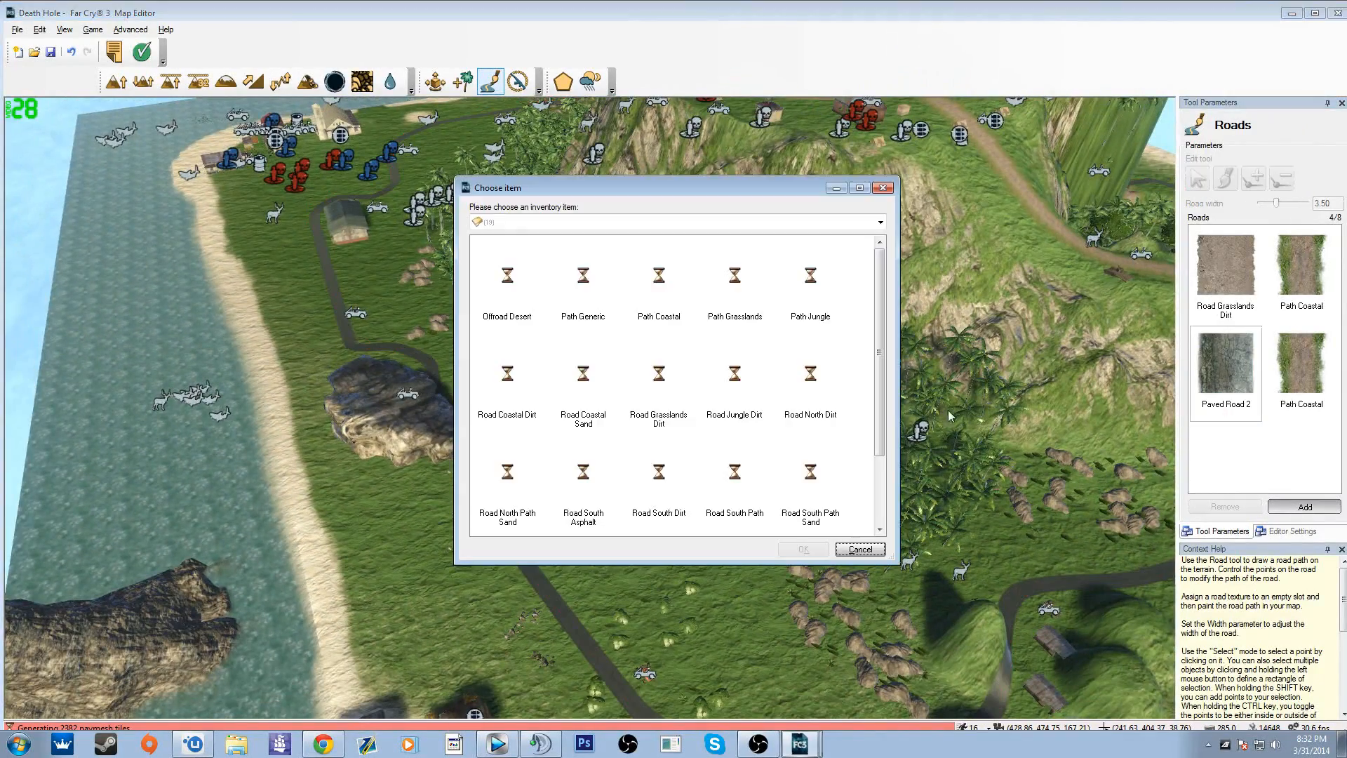
{"action": "left_click", "coordinate": [813, 390]}
{"action": "left_click", "coordinate": [824, 548]}
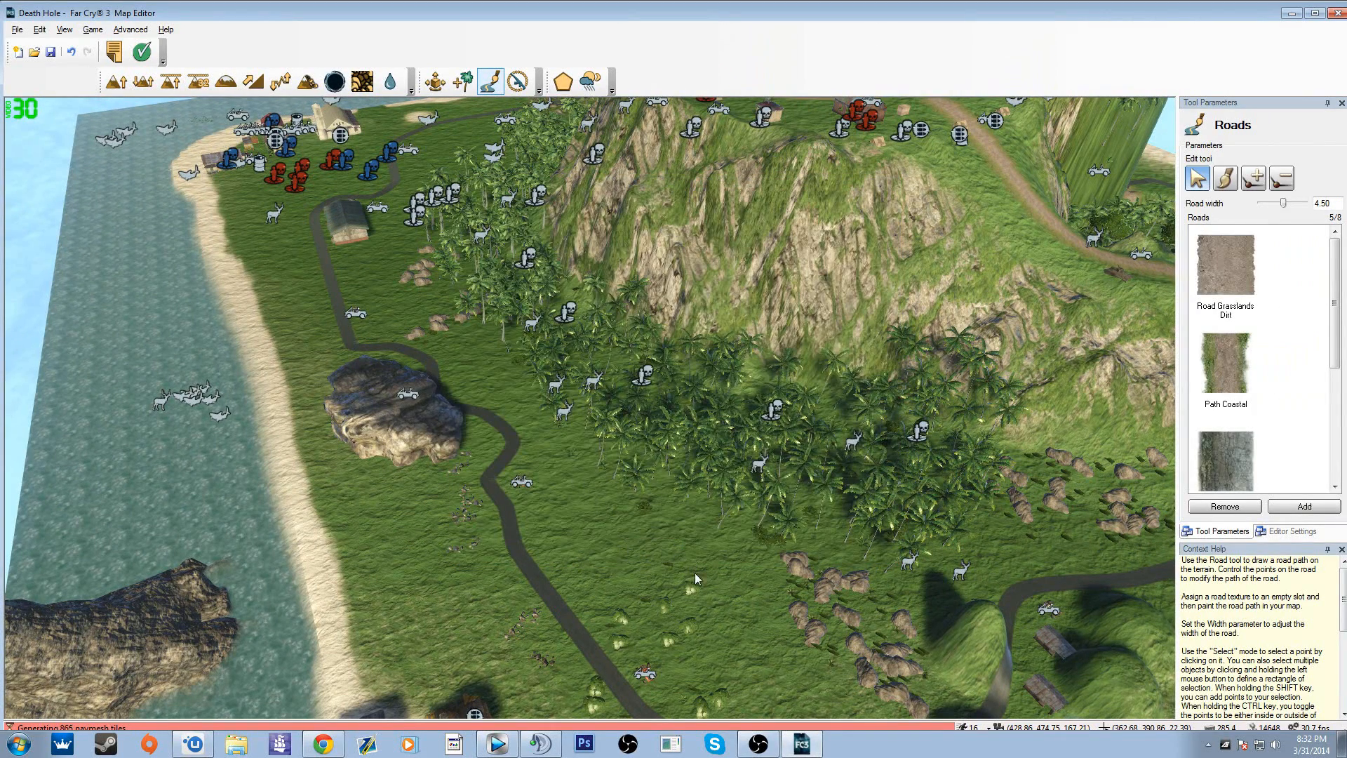
Step: Select the Road North Dirt entry and try a selection rectangle on the grass beside the paved road
{"action": "left_click", "coordinate": [1297, 426]}
{"action": "scroll", "coordinate": [1299, 425], "scroll_direction": "down", "scroll_amount": 3}
{"action": "left_click", "coordinate": [1227, 448]}
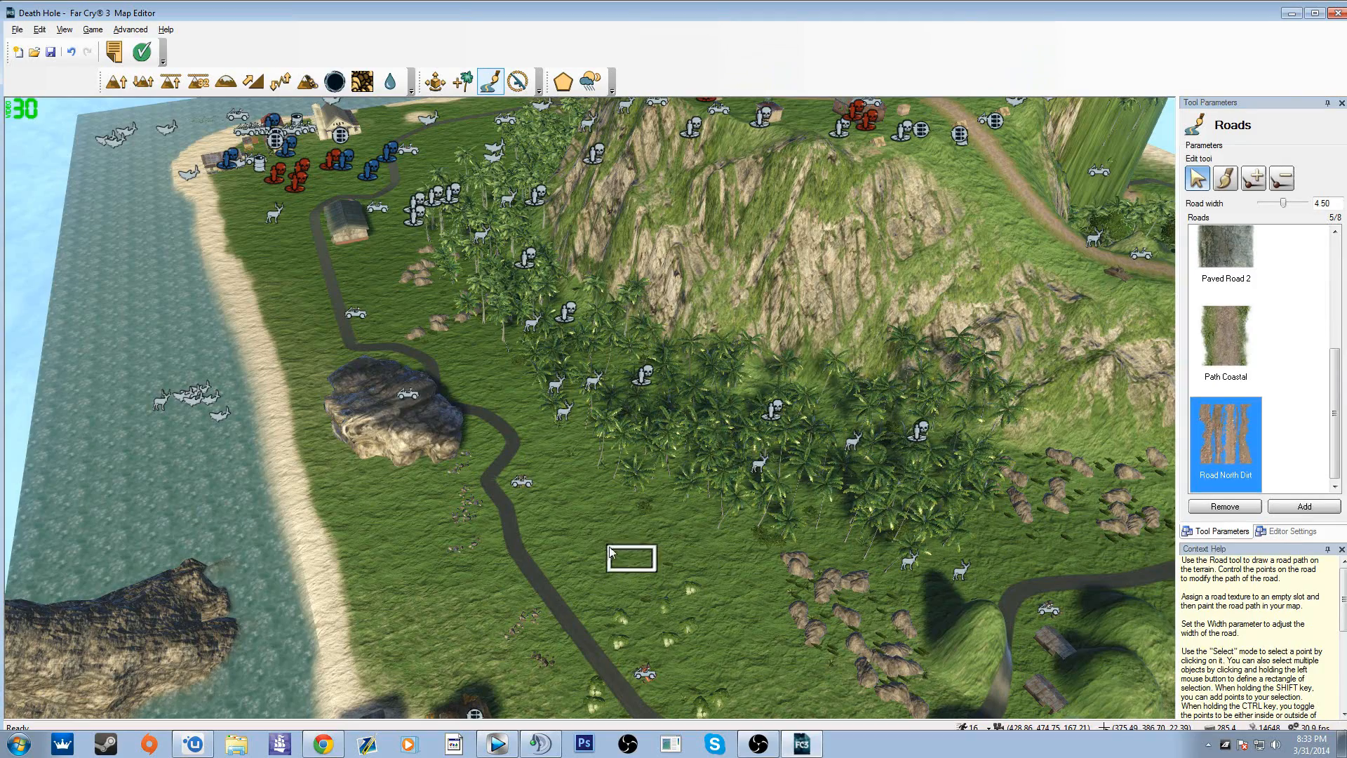
{"action": "right_click_drag", "start_coordinate": [620, 540], "coordinate": [772, 554]}
{"action": "key", "text": "w"}
{"action": "key", "text": "w"}
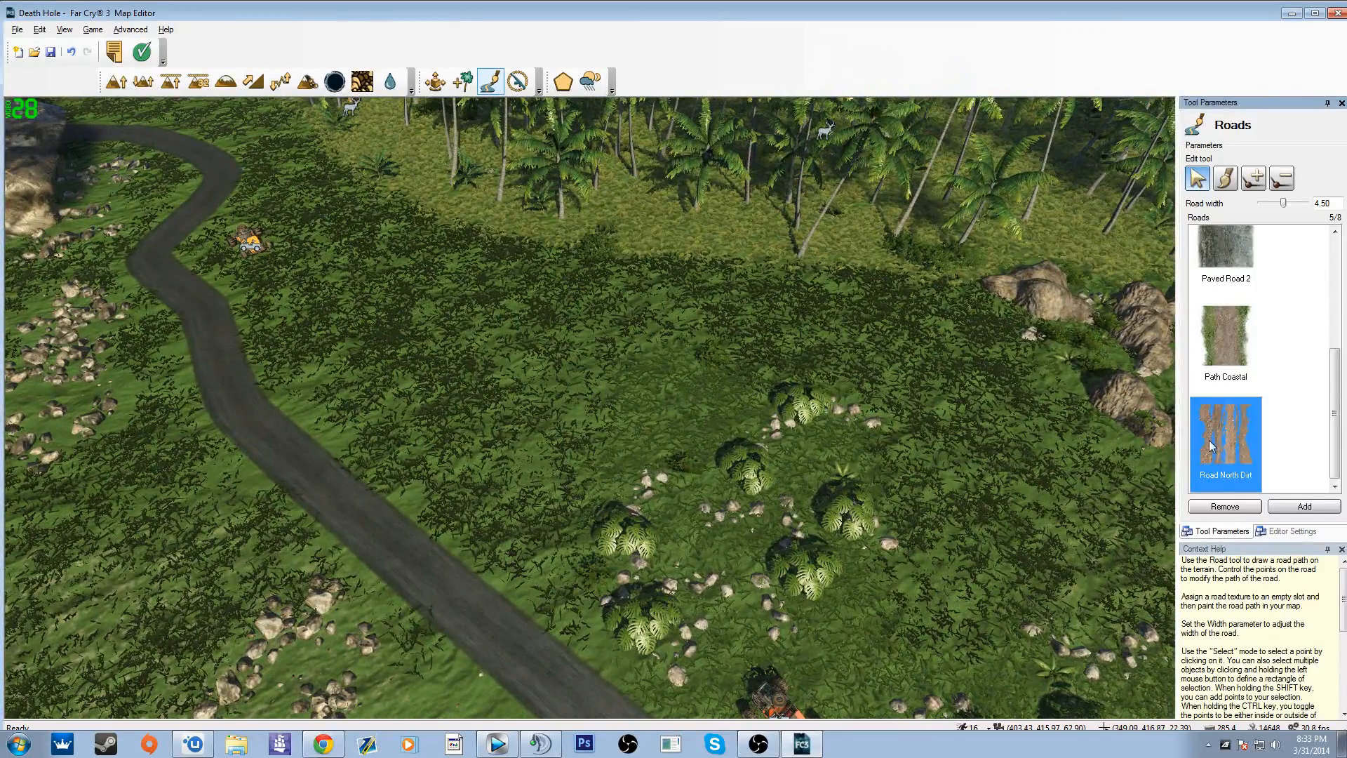
Step: Select Paved Road 2 and adjust its control point on the bend near the beach
{"action": "left_click", "coordinate": [1221, 352]}
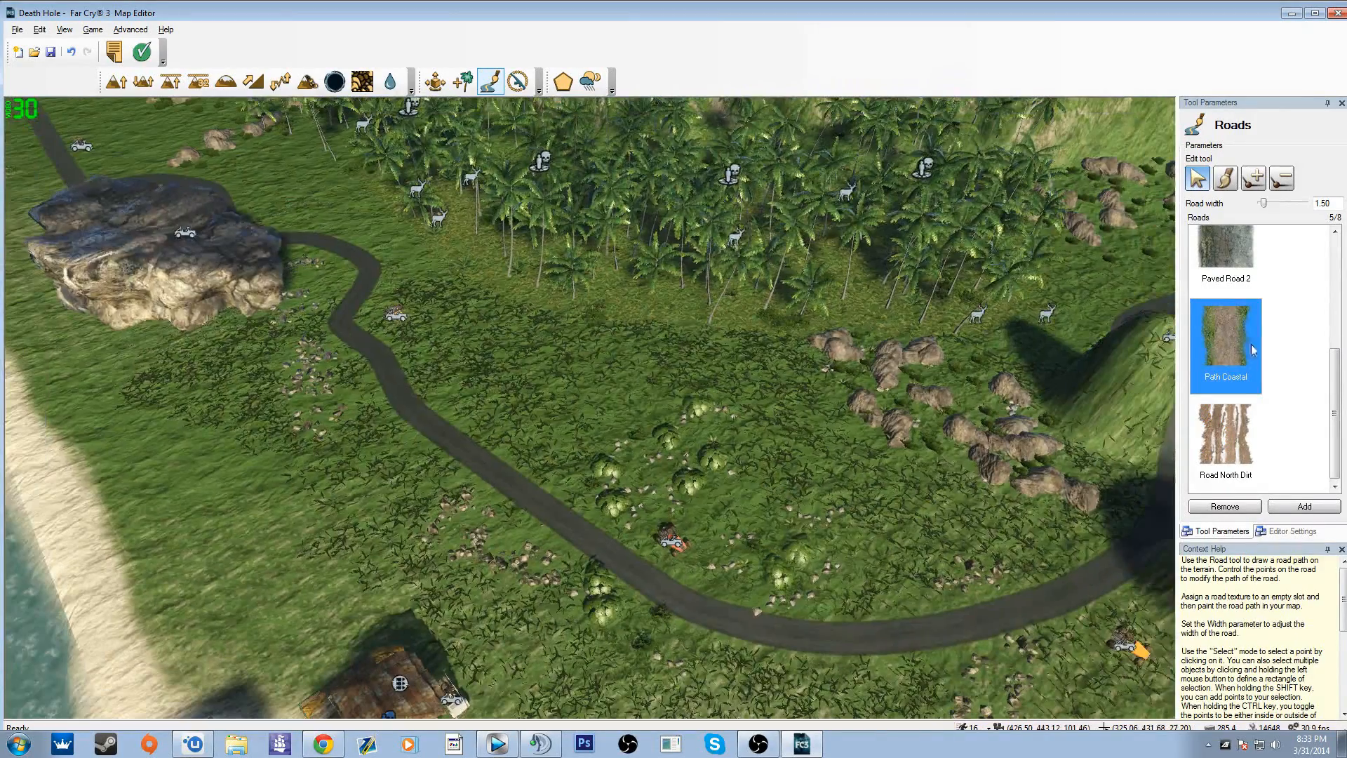
{"action": "left_click", "coordinate": [733, 616]}
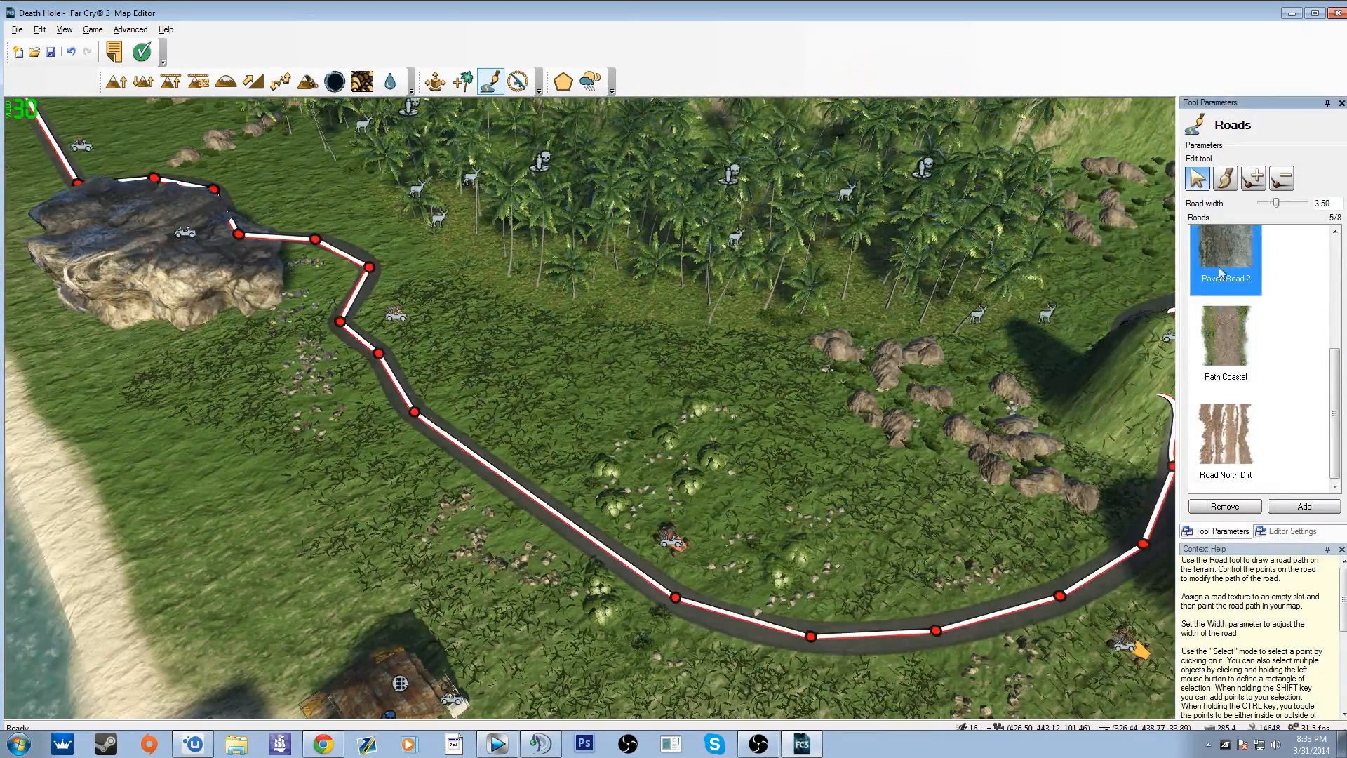
{"action": "left_click_drag", "start_coordinate": [675, 601], "coordinate": [651, 598]}
Step: Remove Road North Dirt from the road list and add the Tracks texture in its place
{"action": "left_click", "coordinate": [1222, 466]}
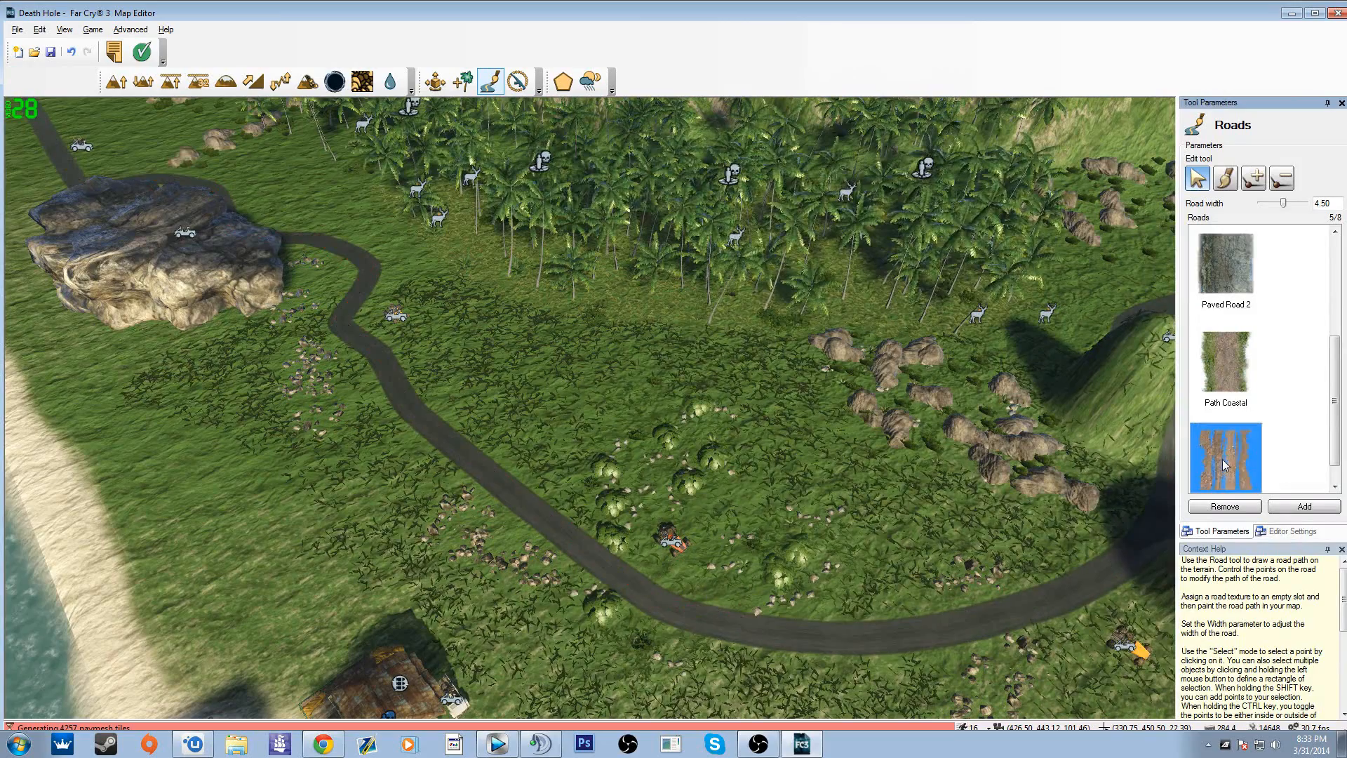
{"action": "right_click_drag", "start_coordinate": [797, 511], "coordinate": [1291, 465]}
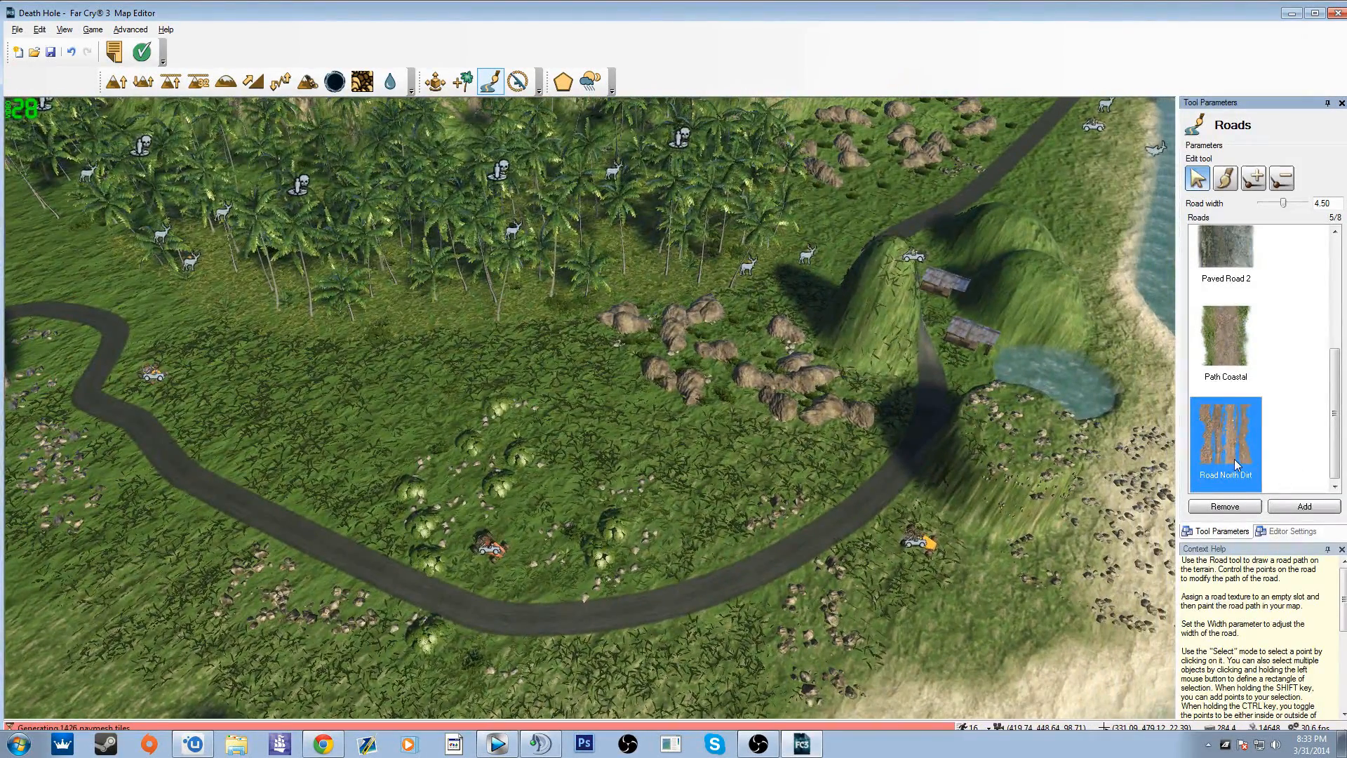
{"action": "left_click", "coordinate": [1225, 506]}
{"action": "left_click", "coordinate": [1305, 506]}
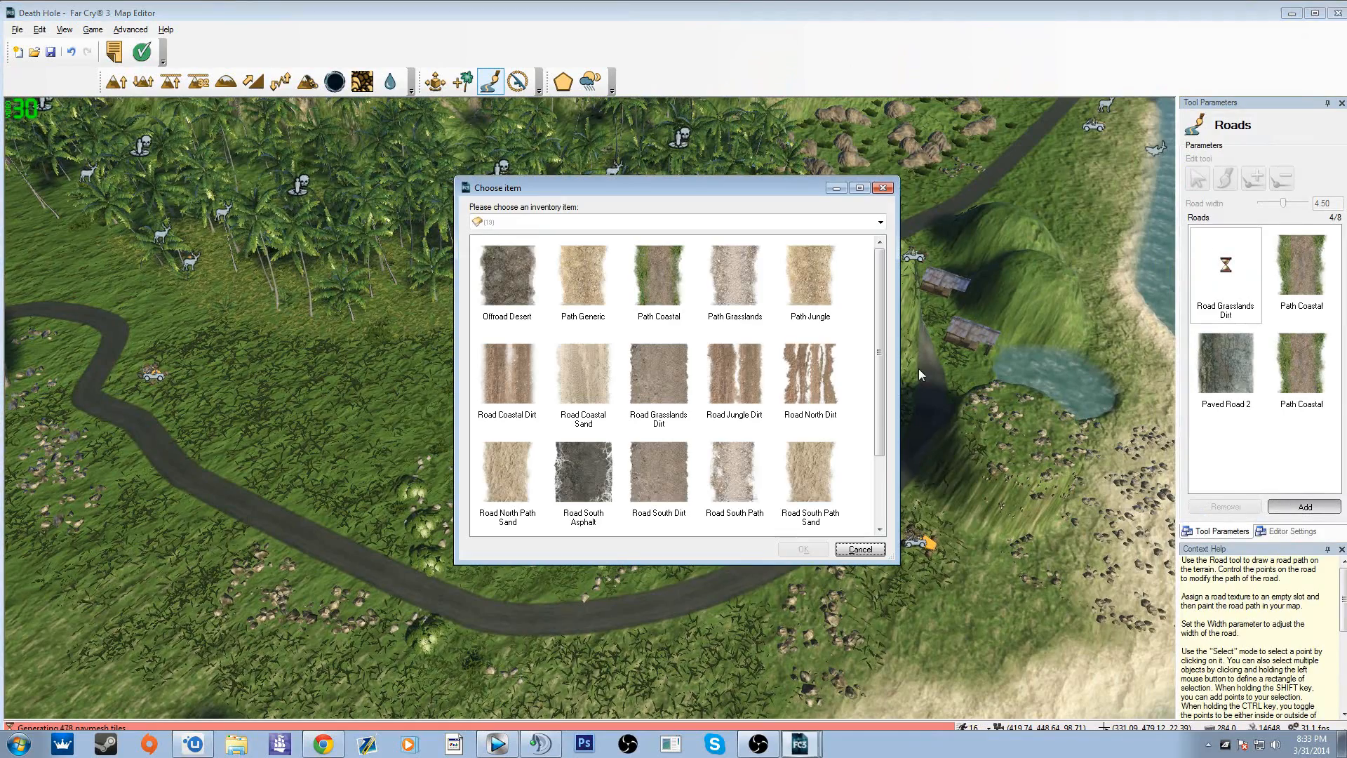
{"action": "left_click", "coordinate": [835, 398]}
{"action": "scroll", "coordinate": [836, 399], "scroll_direction": "down", "scroll_amount": 1}
{"action": "left_click", "coordinate": [742, 484]}
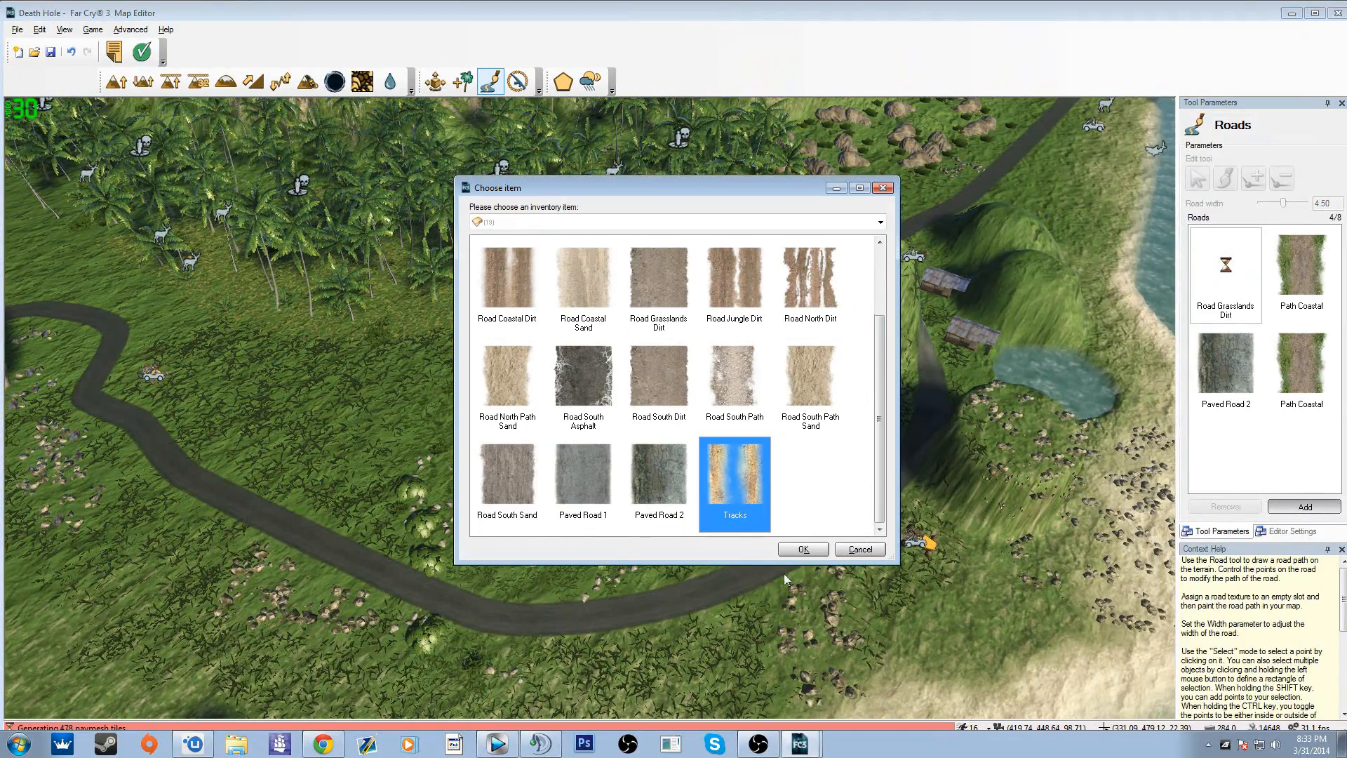
{"action": "left_click", "coordinate": [803, 550]}
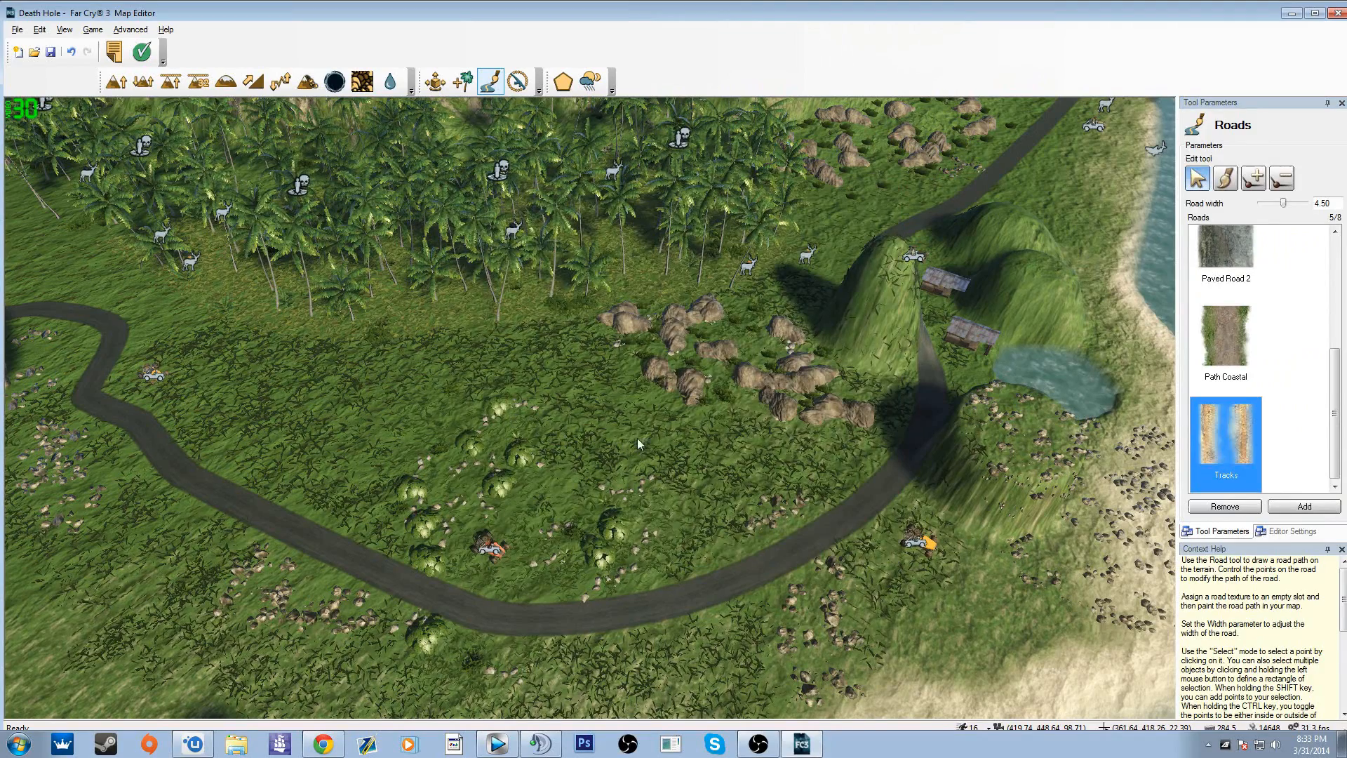
Step: Examine the course of Paved Road 2 around the coast of the island
{"action": "key", "text": "w"}
{"action": "right_click_drag", "start_coordinate": [584, 597], "coordinate": [765, 500]}
{"action": "key", "text": "d"}
{"action": "left_click", "coordinate": [1241, 283]}
{"action": "right_click_drag", "start_coordinate": [1010, 281], "coordinate": [1023, 343]}
{"action": "key", "text": "s"}
Step: Select the wide Path Coastal road and move its upper end point to the path junction near the red pool
{"action": "left_click", "coordinate": [1254, 360]}
{"action": "scroll", "coordinate": [1254, 360], "scroll_direction": "up", "scroll_amount": 5}
{"action": "left_click", "coordinate": [1212, 322]}
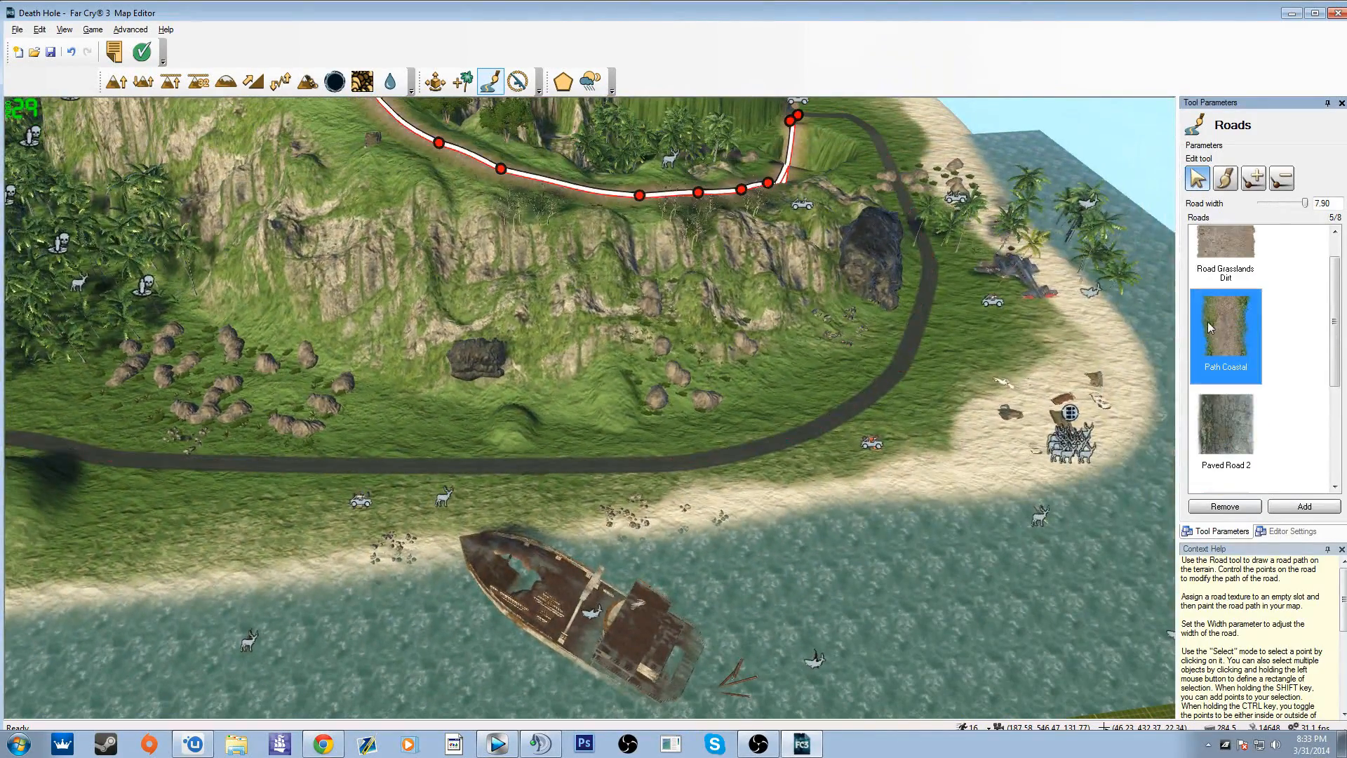
{"action": "right_click_drag", "start_coordinate": [697, 428], "coordinate": [691, 355]}
{"action": "left_click_drag", "start_coordinate": [664, 357], "coordinate": [627, 353]}
{"action": "key", "text": "w"}
{"action": "right_click_drag", "start_coordinate": [675, 436], "coordinate": [554, 372]}
{"action": "key", "text": "w"}
{"action": "key", "text": "a"}
{"action": "key", "text": "w"}
{"action": "key", "text": "s"}
{"action": "left_click_drag", "start_coordinate": [724, 449], "coordinate": [690, 454]}
{"action": "left_click", "coordinate": [648, 427]}
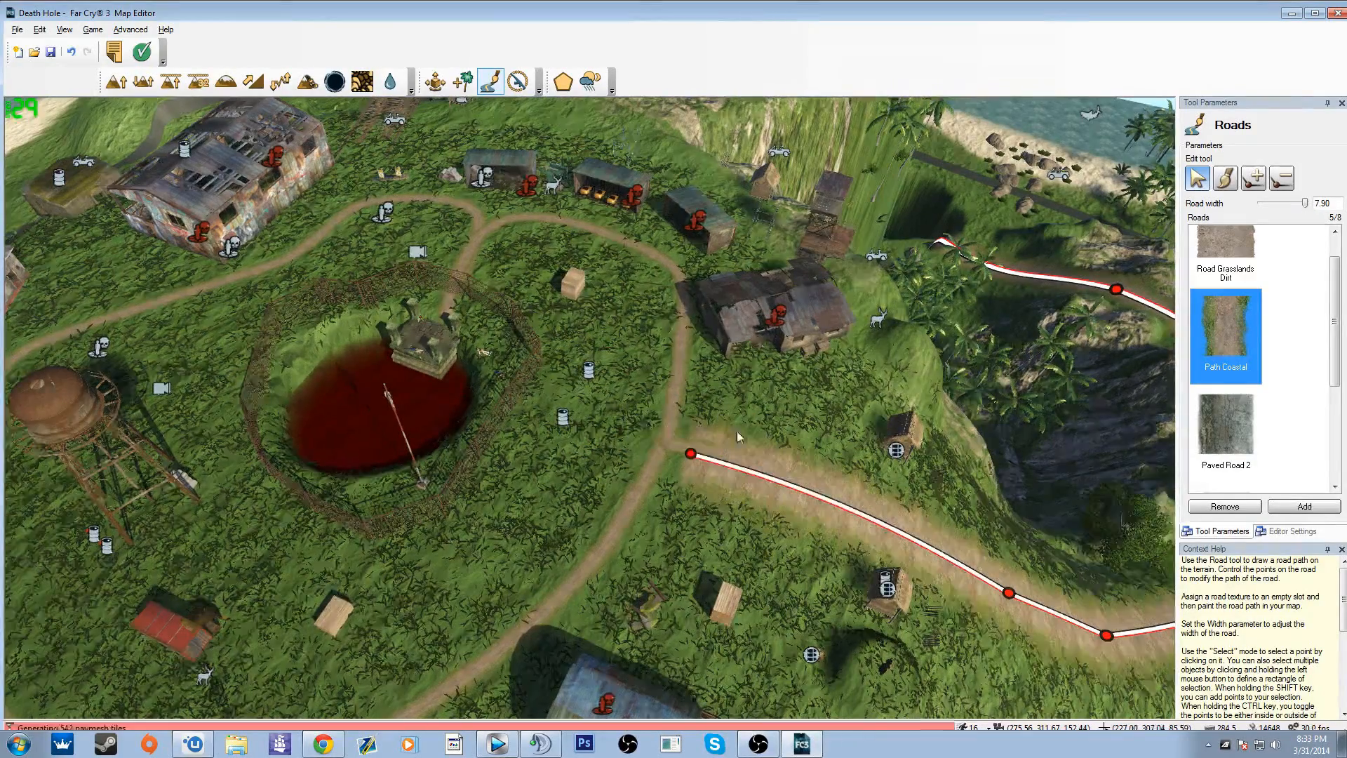
Step: Examine the Path Coastal route down the hill, with and without its control points displayed
{"action": "key", "text": "d"}
{"action": "mouse_move", "coordinate": [737, 431]}
{"action": "right_mouse_down"}
{"action": "mouse_move", "coordinate": [771, 435]}
{"action": "mouse_move", "coordinate": [758, 430]}
{"action": "right_mouse_up"}
{"action": "key", "text": "w"}
{"action": "key", "text": "s"}
{"action": "key", "text": "d"}
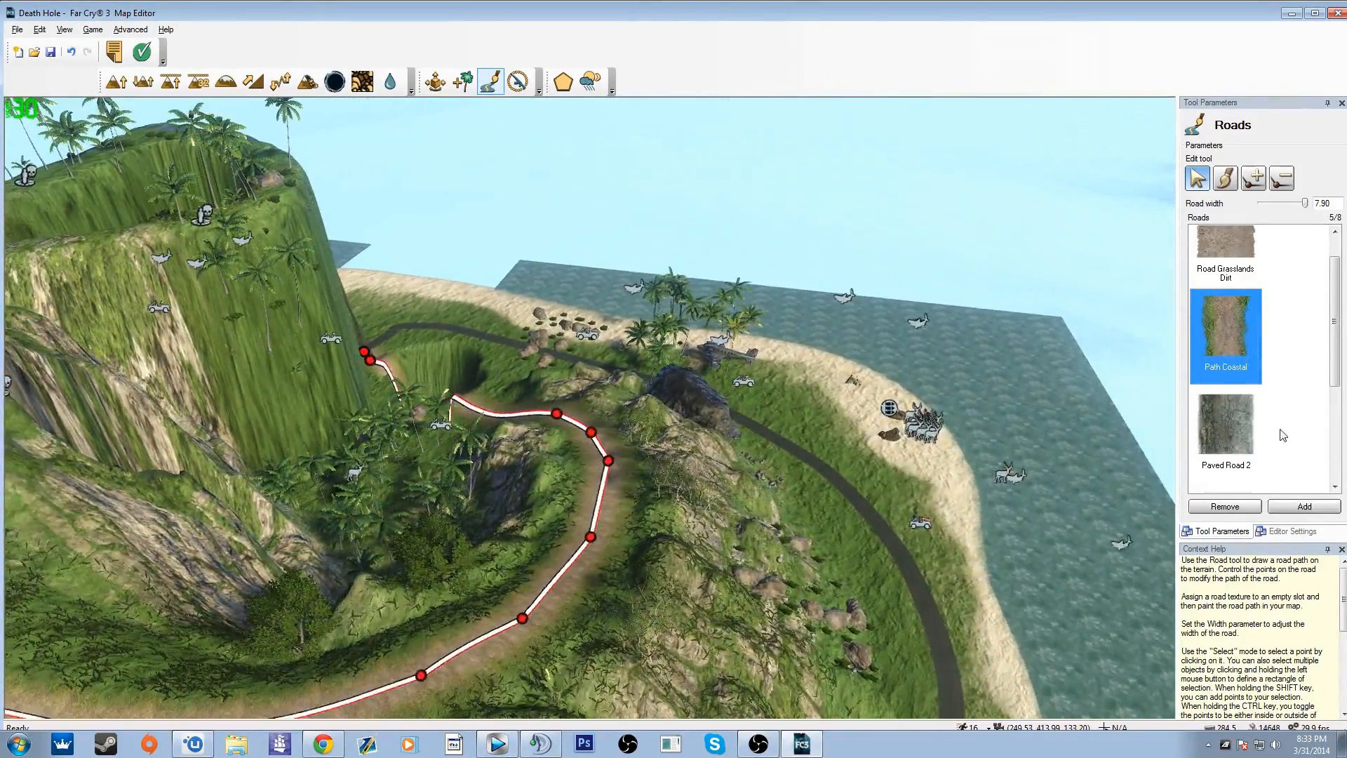
{"action": "left_click", "coordinate": [1283, 435]}
{"action": "scroll", "coordinate": [1284, 435], "scroll_direction": "down", "scroll_amount": 3}
{"action": "left_click", "coordinate": [1234, 441]}
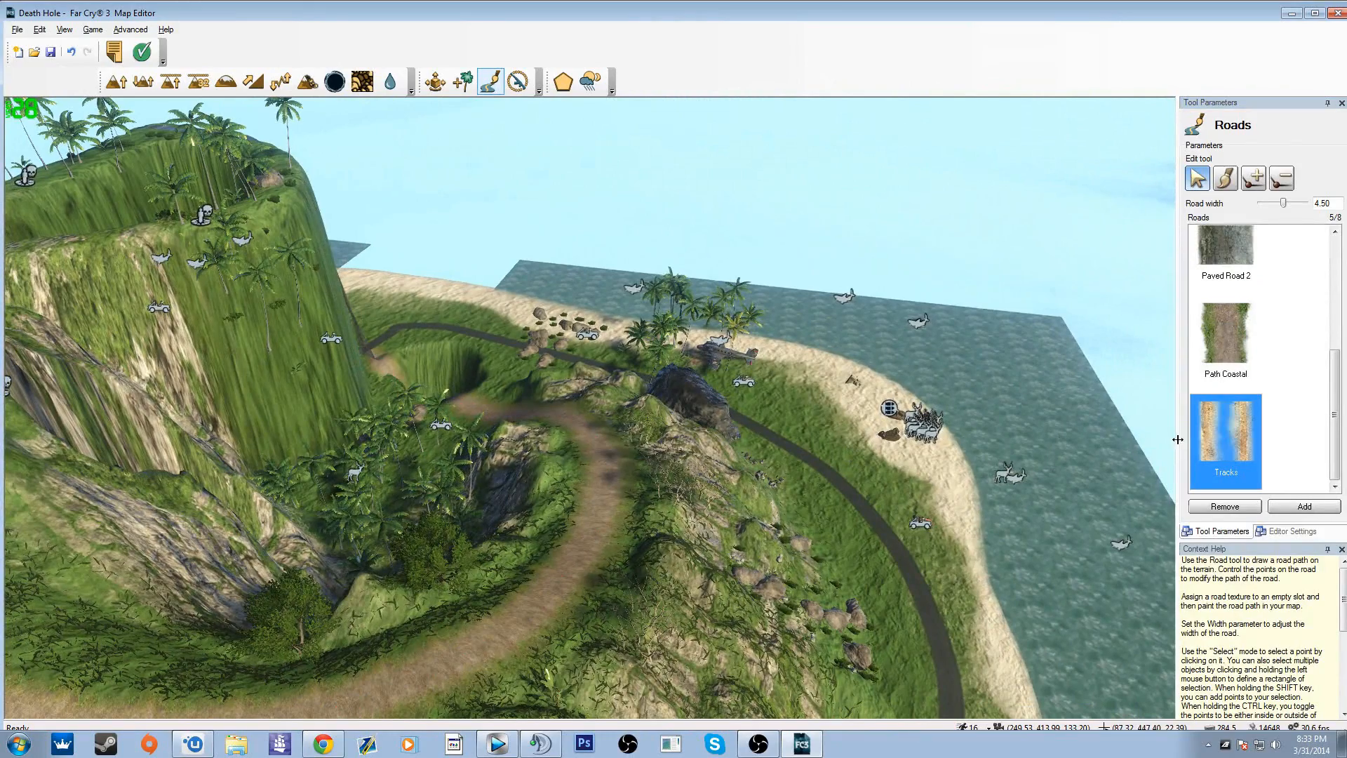
{"action": "key", "text": "a"}
{"action": "right_click_drag", "start_coordinate": [849, 435], "coordinate": [688, 435]}
{"action": "key", "text": "d"}
{"action": "right_click_drag", "start_coordinate": [653, 232], "coordinate": [550, 228]}
Step: Start editing the map limits and move one corner of the boundary from the sea onto the hilltop plateau
{"action": "left_click", "coordinate": [518, 82]}
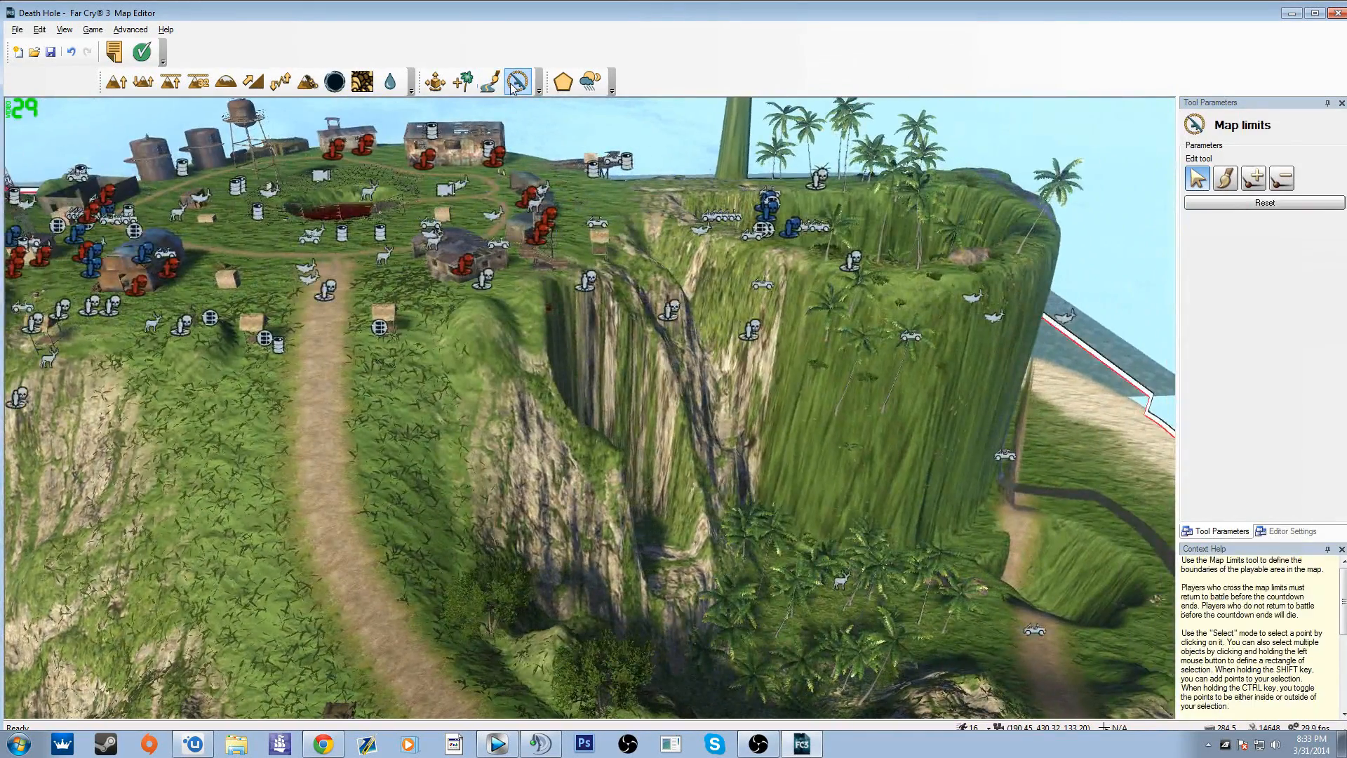
{"action": "mouse_move", "coordinate": [590, 407]}
{"action": "right_mouse_down"}
{"action": "mouse_move", "coordinate": [421, 519]}
{"action": "mouse_move", "coordinate": [554, 379]}
{"action": "mouse_move", "coordinate": [632, 492]}
{"action": "mouse_move", "coordinate": [604, 393]}
{"action": "right_mouse_up"}
{"action": "key", "text": "s"}
{"action": "key", "text": "s"}
{"action": "middle_click_drag", "start_coordinate": [561, 273], "coordinate": [569, 275]}
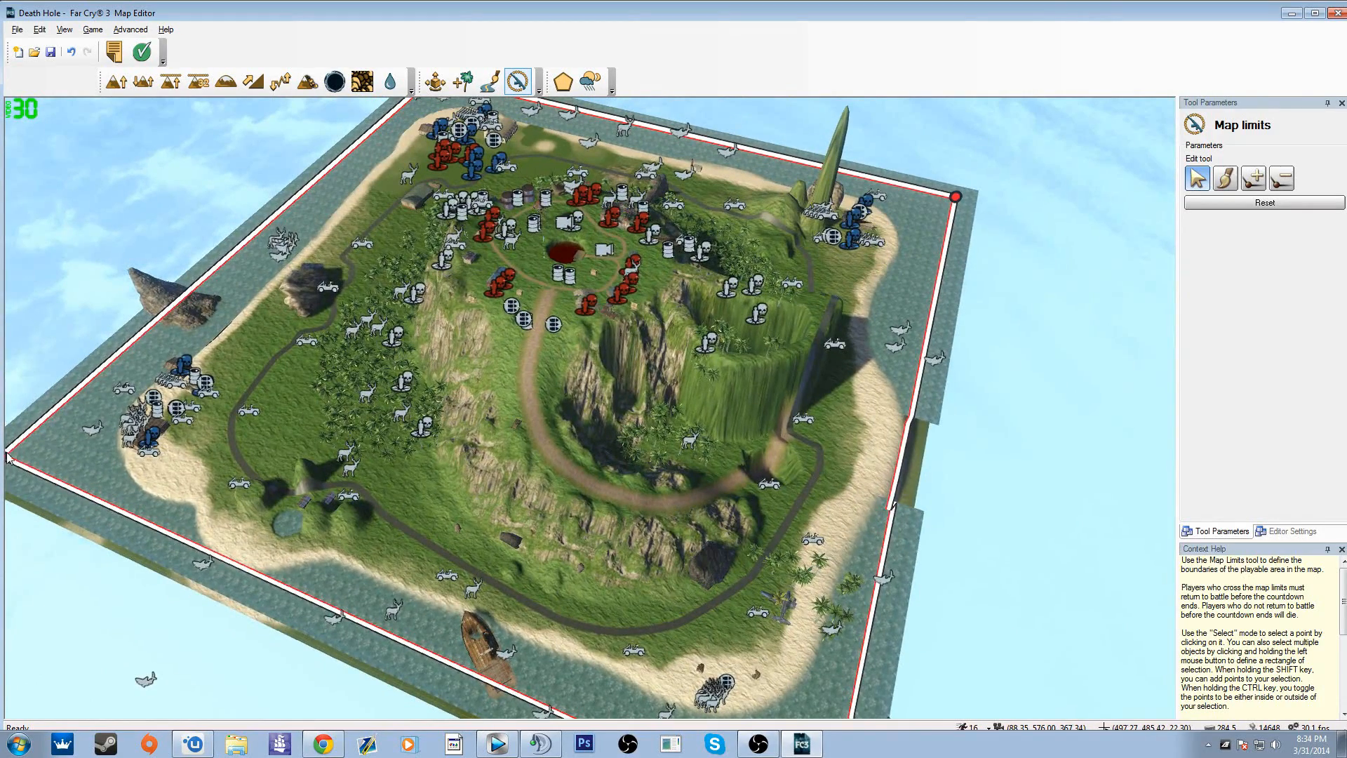
{"action": "right_click_drag", "start_coordinate": [7, 457], "coordinate": [40, 455]}
{"action": "left_click_drag", "start_coordinate": [57, 442], "coordinate": [505, 307]}
Step: Move the remaining map limit corners inward so the boundary encloses only the hilltop area around the red pool
{"action": "right_click_drag", "start_coordinate": [730, 519], "coordinate": [805, 625]}
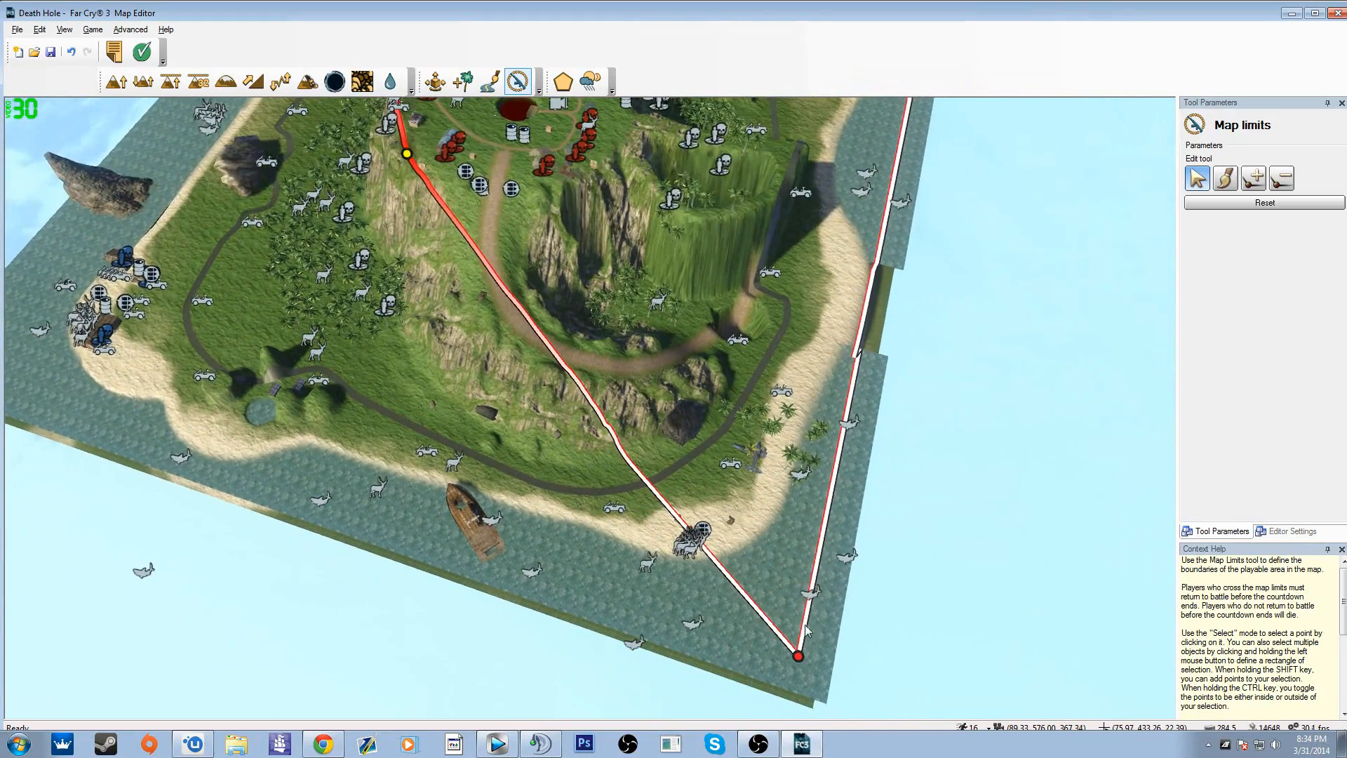
{"action": "left_click_drag", "start_coordinate": [798, 657], "coordinate": [537, 212]}
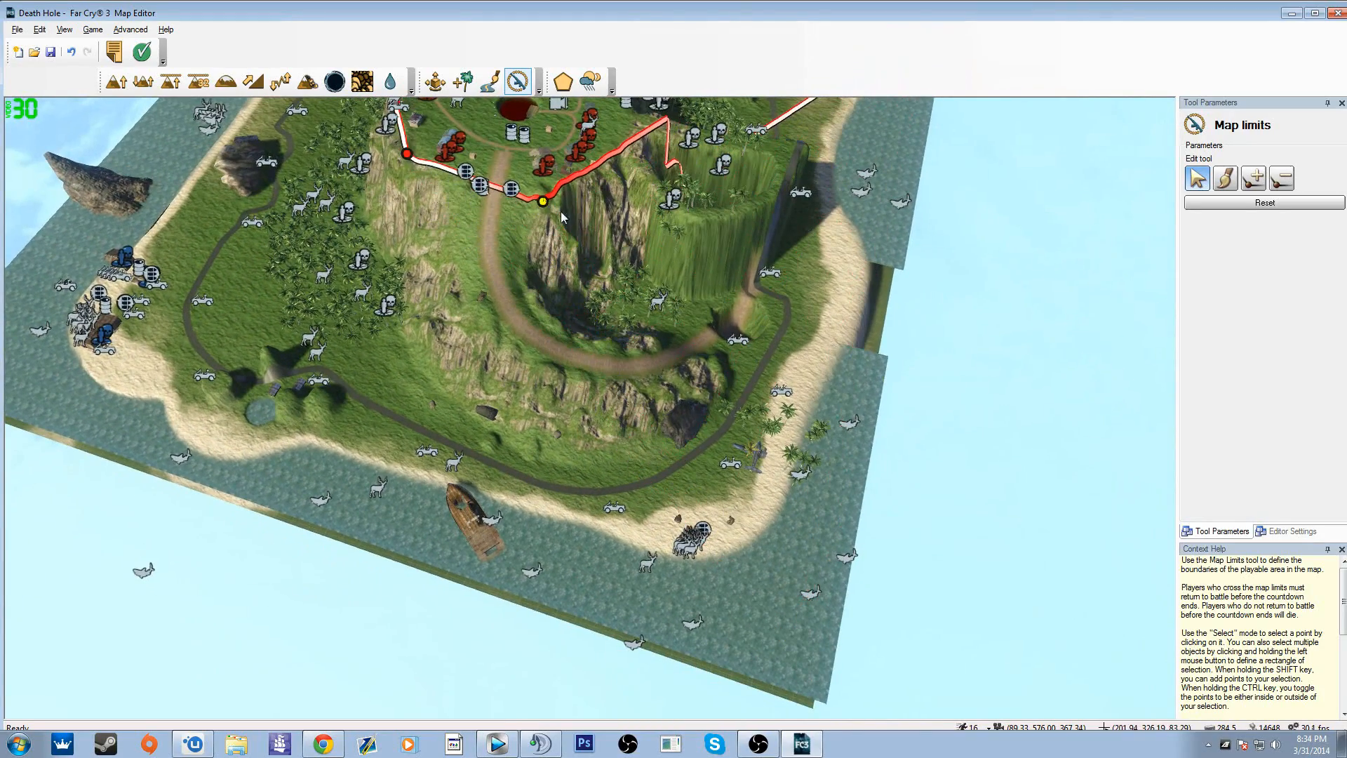
{"action": "right_click_drag", "start_coordinate": [561, 212], "coordinate": [562, 105]}
{"action": "left_click_drag", "start_coordinate": [894, 221], "coordinate": [634, 287]}
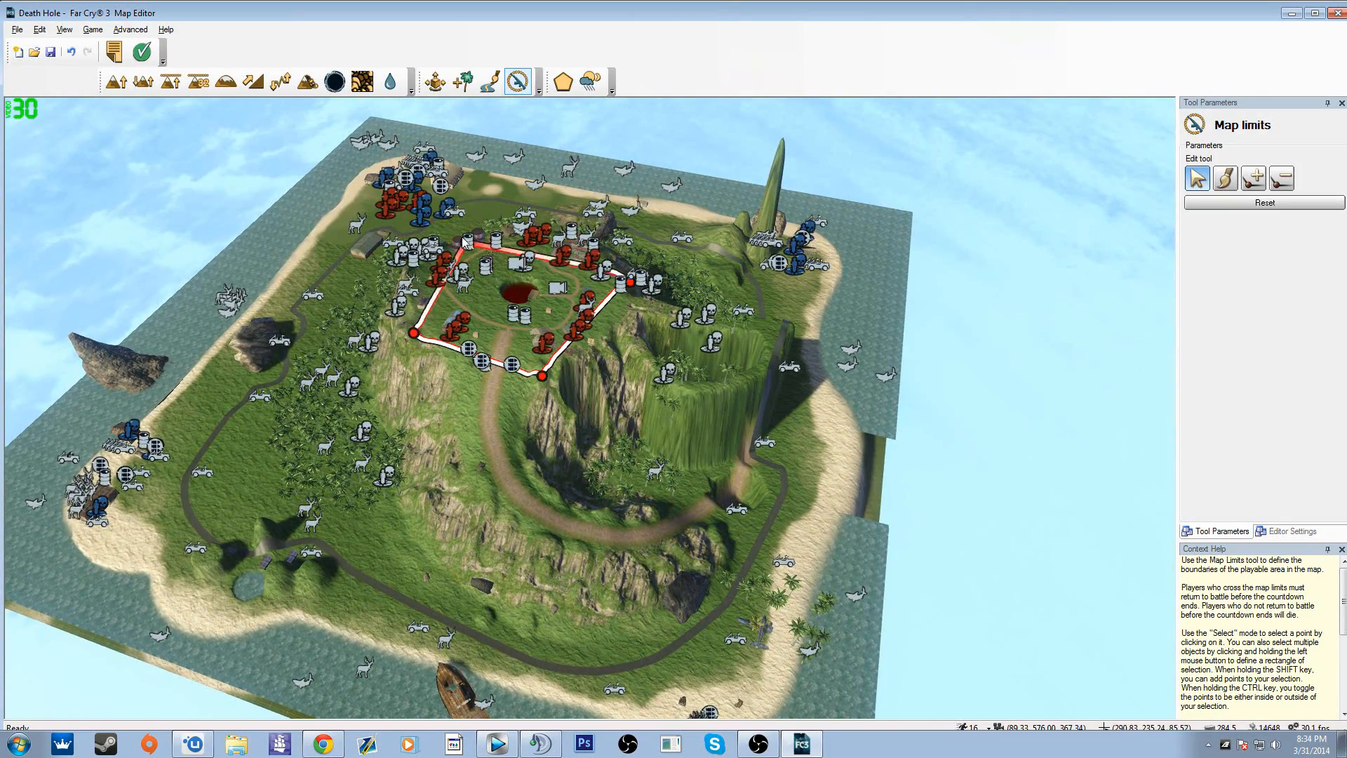
{"action": "right_click_drag", "start_coordinate": [475, 264], "coordinate": [605, 211]}
{"action": "key", "text": "a"}
{"action": "key", "text": "w"}
{"action": "key", "text": "w"}
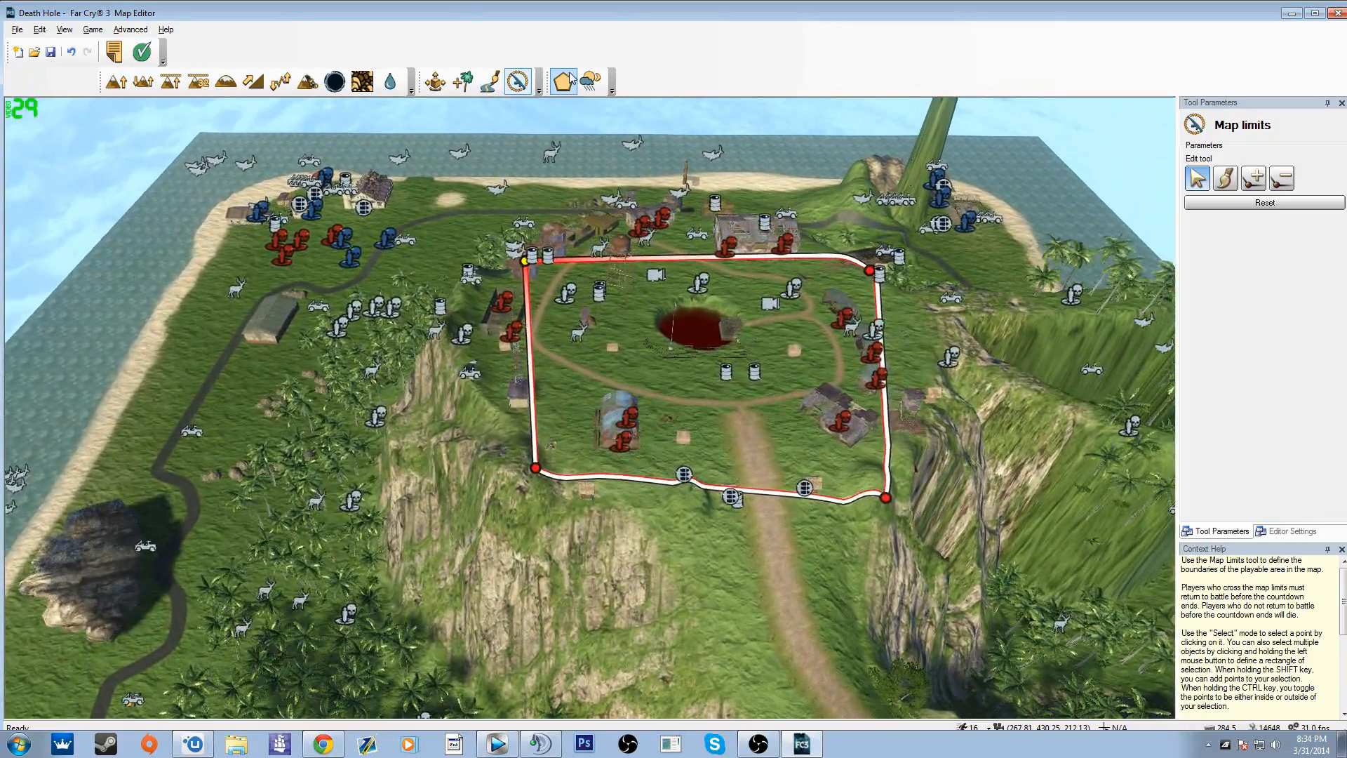
Step: Open the AI Data tool, switch to the Environment settings and set the map's water level to 24.10
{"action": "left_click", "coordinate": [564, 81]}
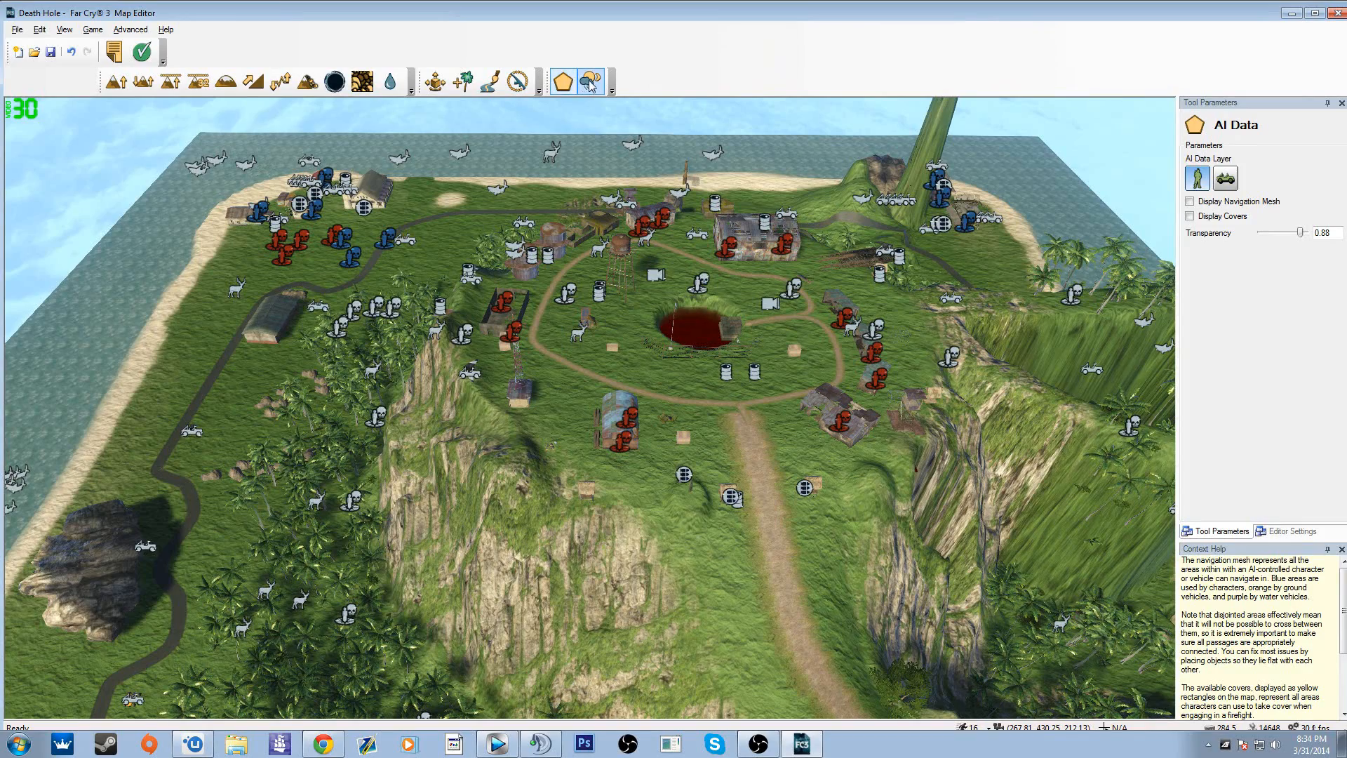
{"action": "left_click", "coordinate": [590, 82]}
{"action": "key", "text": "d"}
{"action": "right_click_drag", "start_coordinate": [987, 312], "coordinate": [846, 260]}
{"action": "key", "text": "s"}
{"action": "left_click_drag", "start_coordinate": [1260, 234], "coordinate": [1265, 234]}
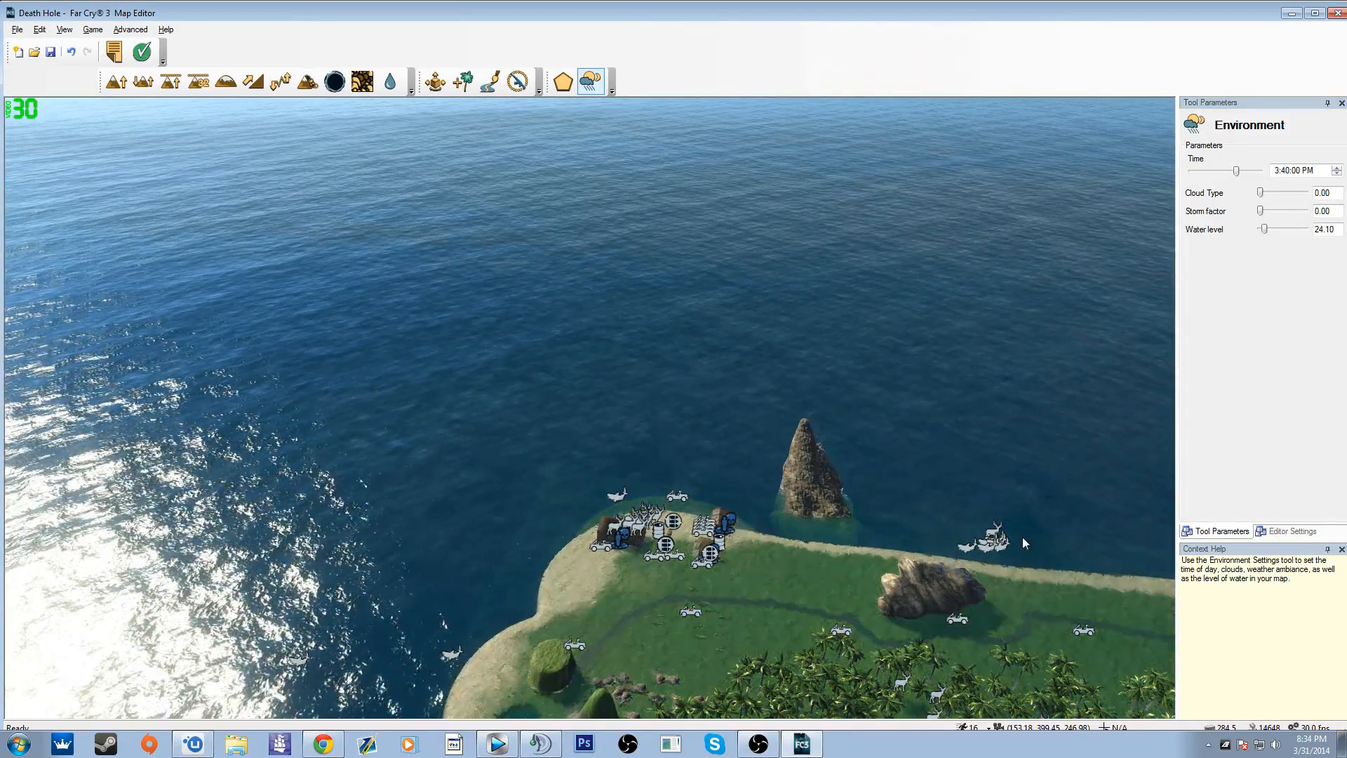
{"action": "key", "text": "w"}
{"action": "right_click_drag", "start_coordinate": [1021, 537], "coordinate": [863, 417]}
{"action": "key", "text": "w"}
{"action": "key", "text": "w"}
{"action": "key", "text": "s"}
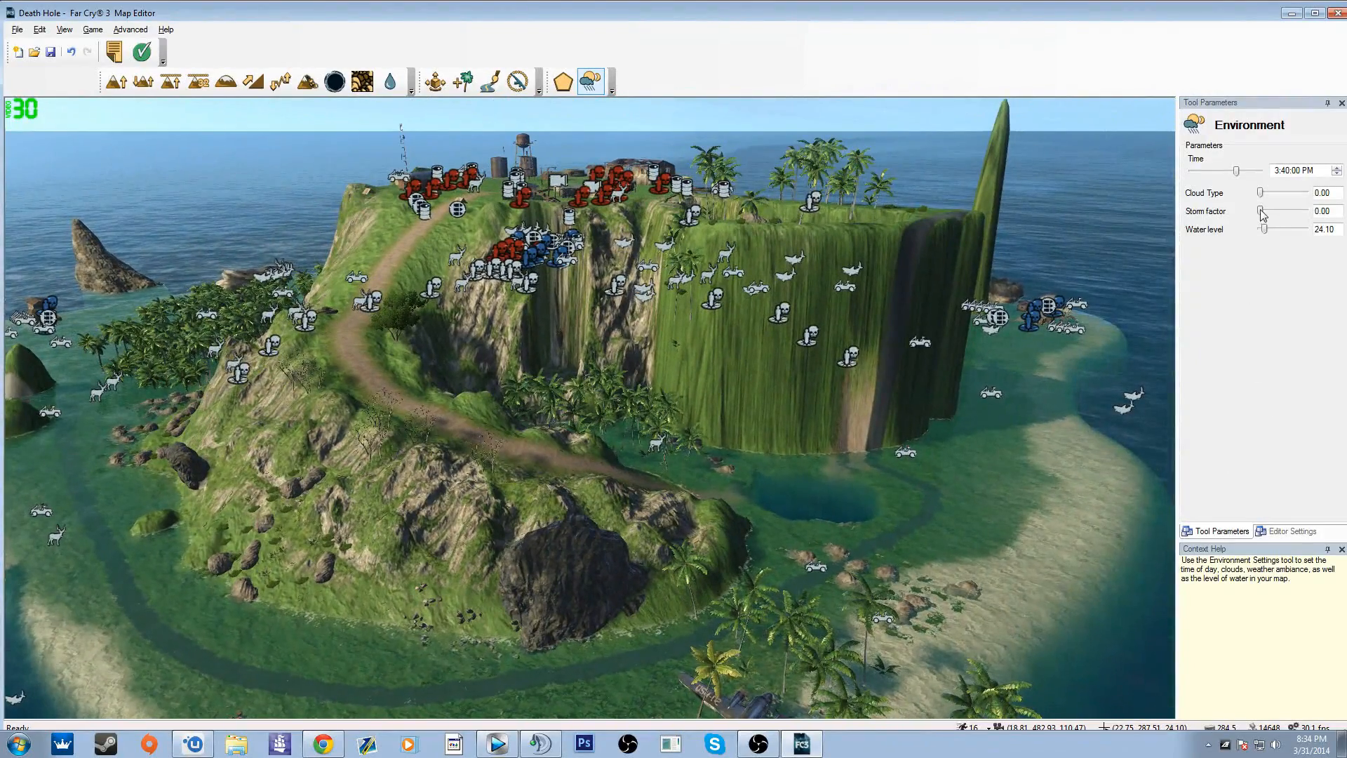
Step: Set the environment's storm factor to 1.00 and its cloud type to 3.00
{"action": "left_click_drag", "start_coordinate": [1280, 213], "coordinate": [1316, 213]}
{"action": "key", "text": "w"}
{"action": "right_click_drag", "start_coordinate": [1053, 295], "coordinate": [1046, 211]}
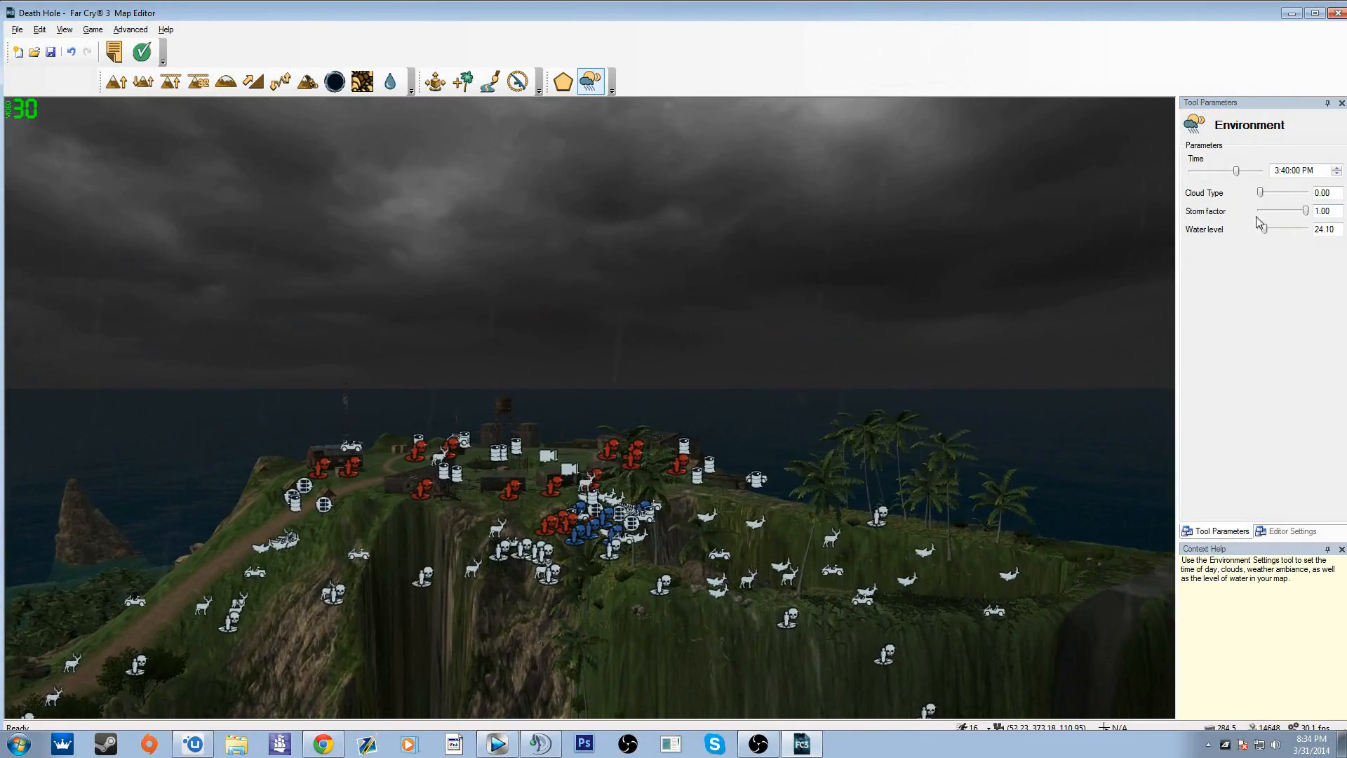
{"action": "left_click_drag", "start_coordinate": [1261, 194], "coordinate": [1319, 200]}
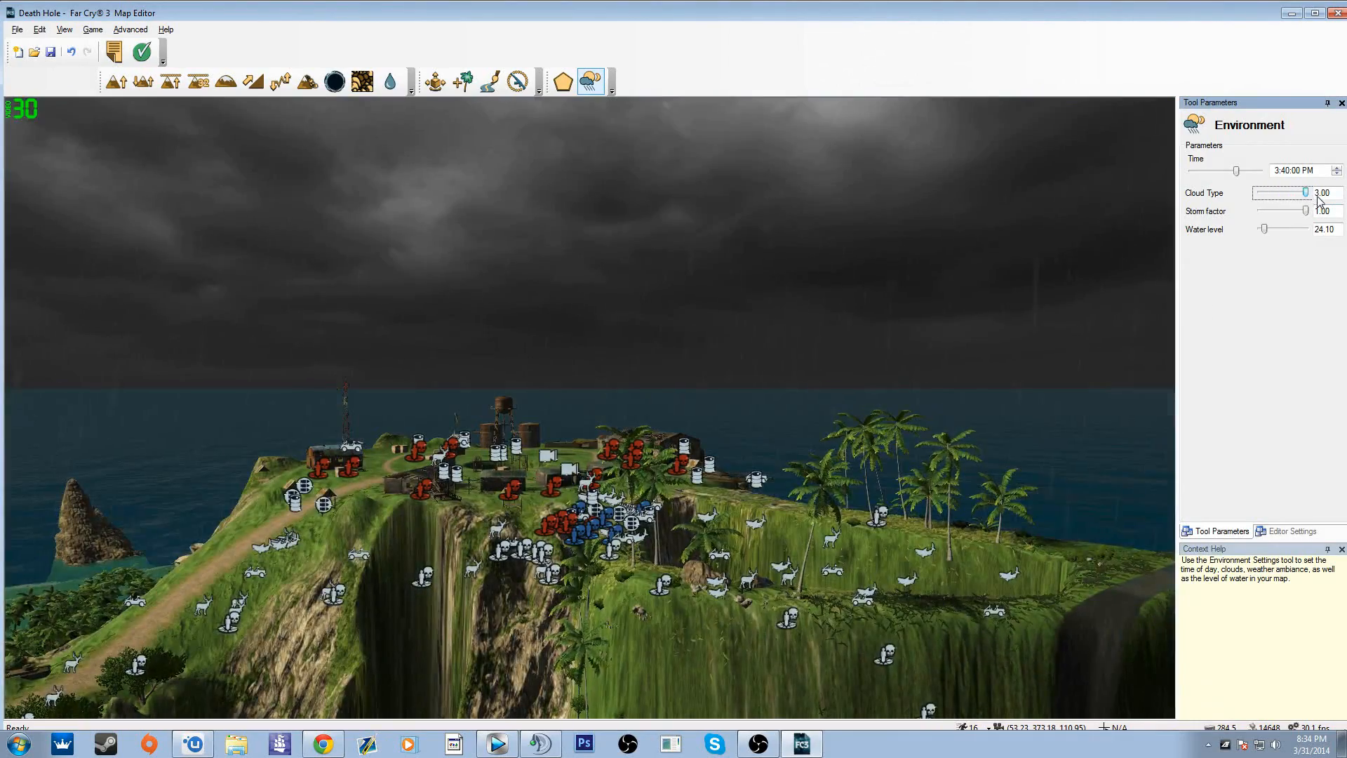
Step: Set the map's time of day to 3:34:33 AM
{"action": "key", "text": "w"}
{"action": "right_click_drag", "start_coordinate": [1053, 280], "coordinate": [856, 405]}
{"action": "left_click_drag", "start_coordinate": [1236, 170], "coordinate": [1206, 174]}
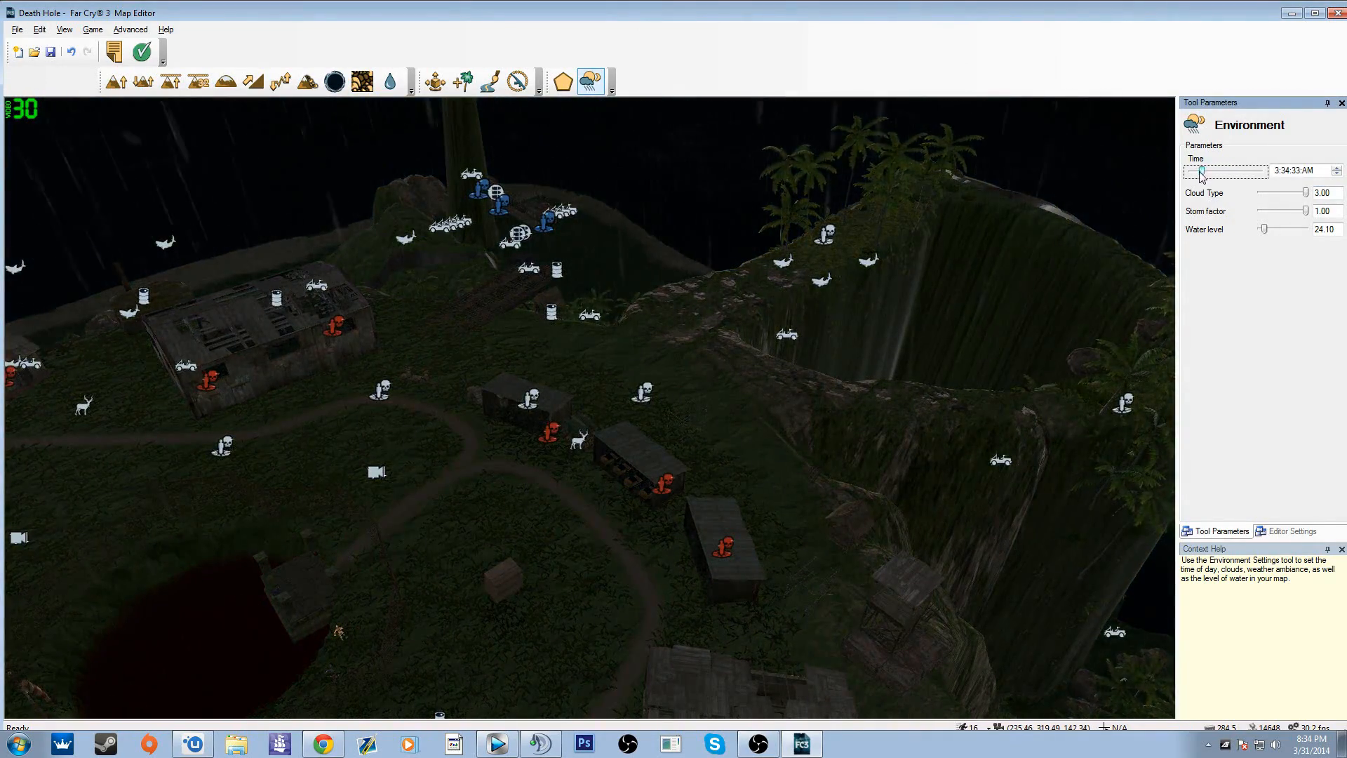
Step: Select the paraglider at the end of the wooden ramp in Move Object mode and raise it slightly
{"action": "right_click_drag", "start_coordinate": [1094, 266], "coordinate": [468, 185]}
{"action": "key", "text": "w"}
{"action": "key", "text": "w"}
{"action": "key", "text": "w"}
{"action": "key", "text": "w"}
{"action": "key", "text": "s"}
{"action": "key", "text": "w"}
{"action": "left_click", "coordinate": [435, 83]}
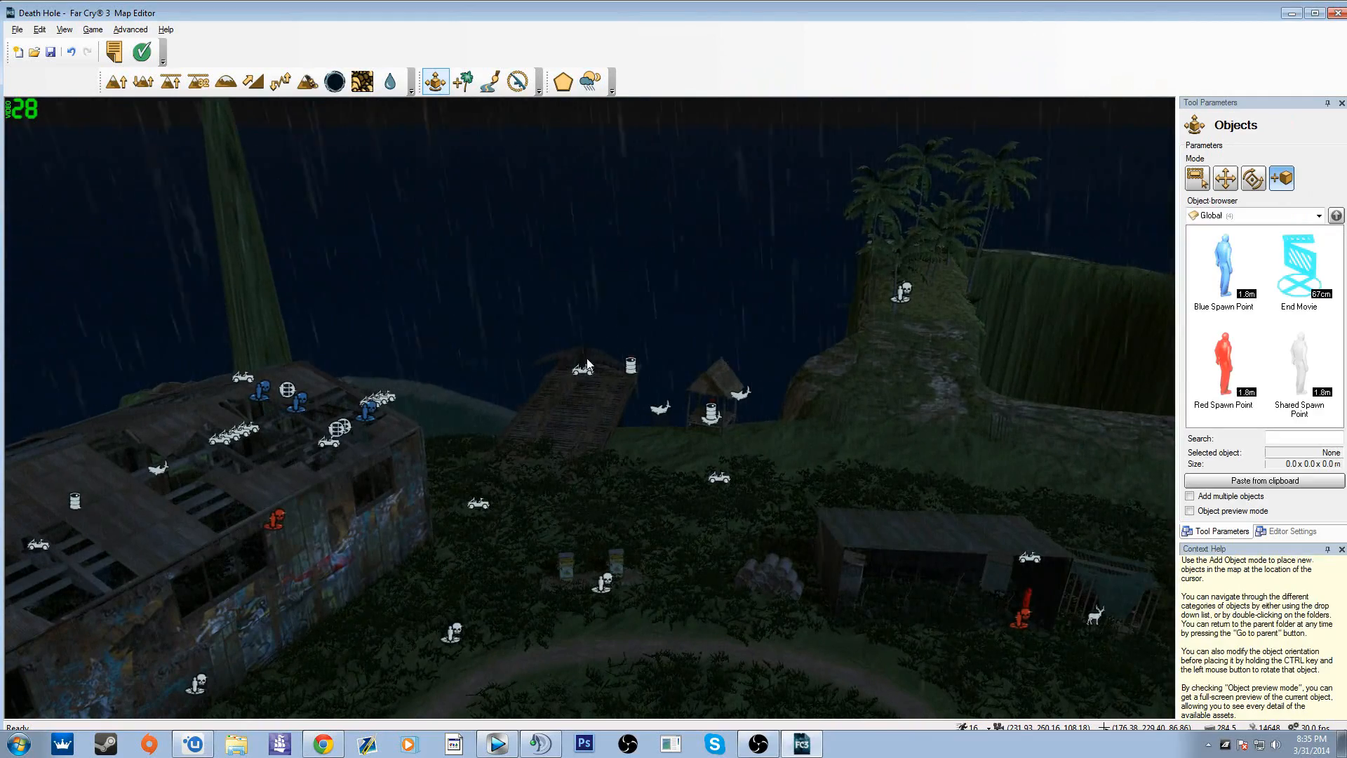
{"action": "left_click", "coordinate": [1224, 184]}
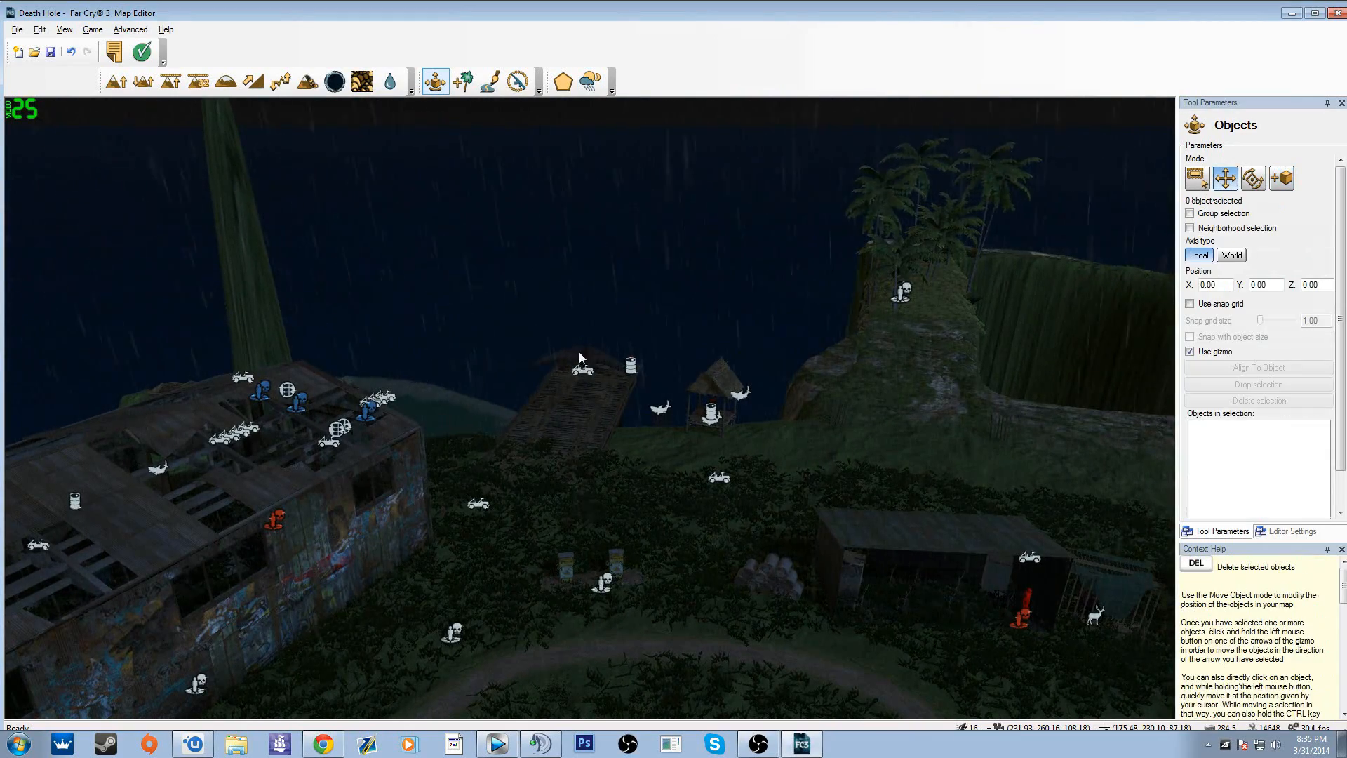
{"action": "left_click", "coordinate": [581, 363]}
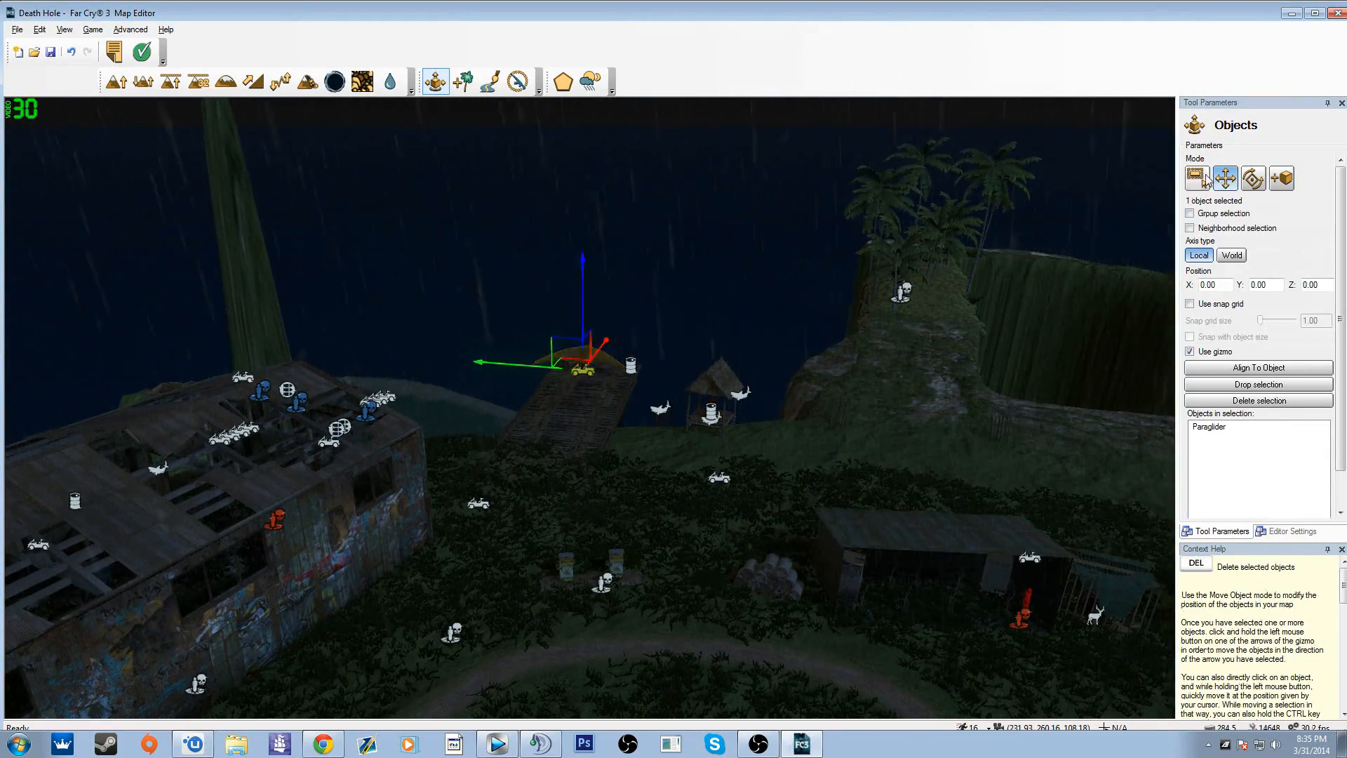
{"action": "mouse_move", "coordinate": [583, 331]}
{"action": "left_mouse_down"}
{"action": "mouse_move", "coordinate": [581, 370]}
{"action": "mouse_move", "coordinate": [565, 348]}
{"action": "left_mouse_up"}
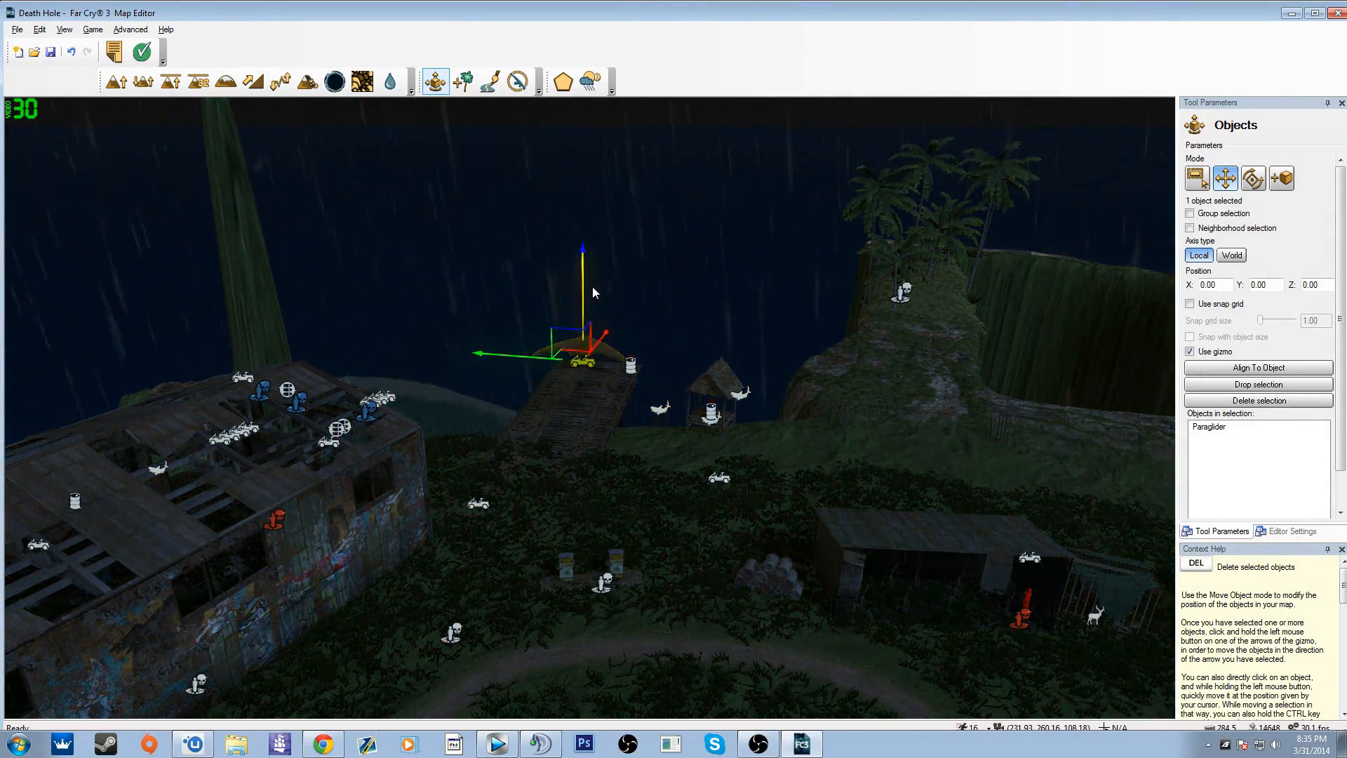
Step: Tilt the selected paraglider about its side axis and delete it from the ramp
{"action": "key", "text": "ctrl"}
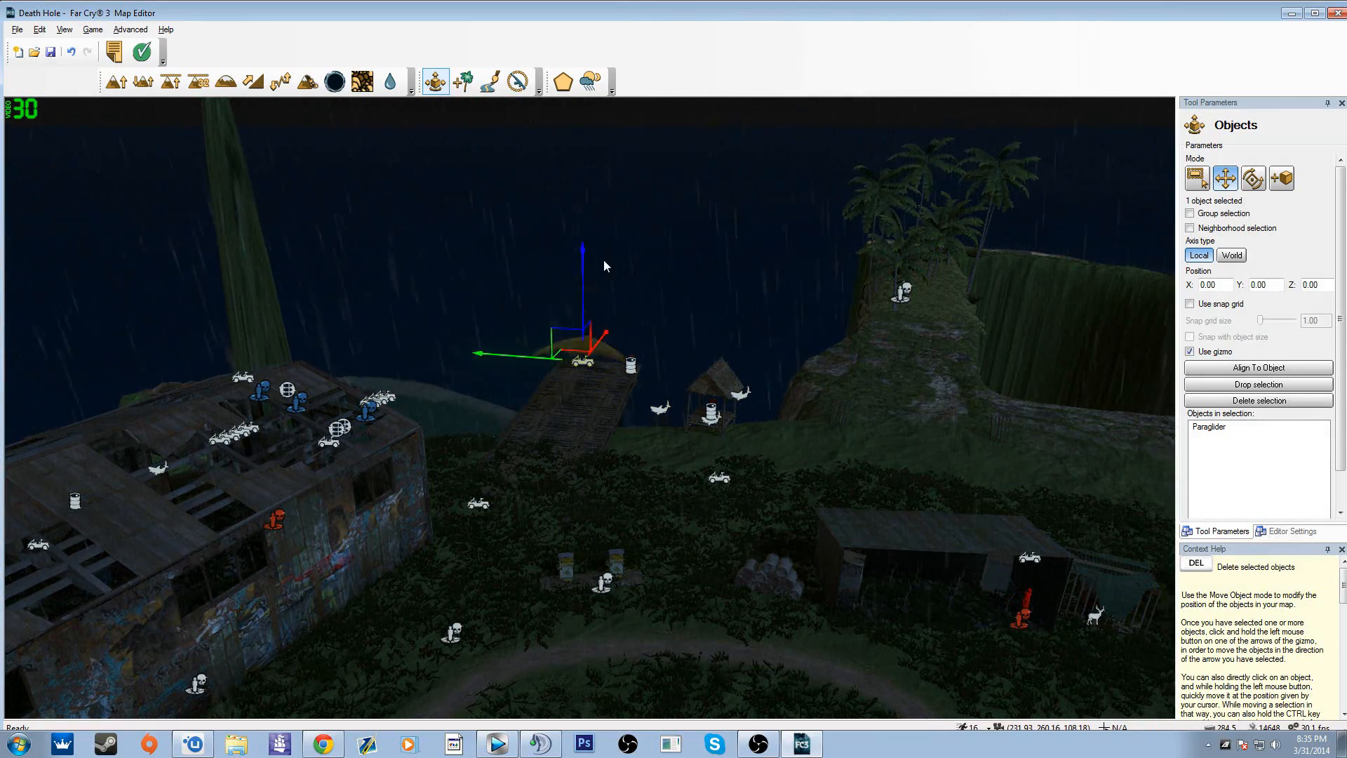
{"action": "mouse_move", "coordinate": [586, 255]}
{"action": "left_mouse_down", "text": "ctrl"}
{"action": "mouse_move", "coordinate": [620, 256]}
{"action": "mouse_move", "coordinate": [578, 257]}
{"action": "left_mouse_up", "text": "ctrl"}
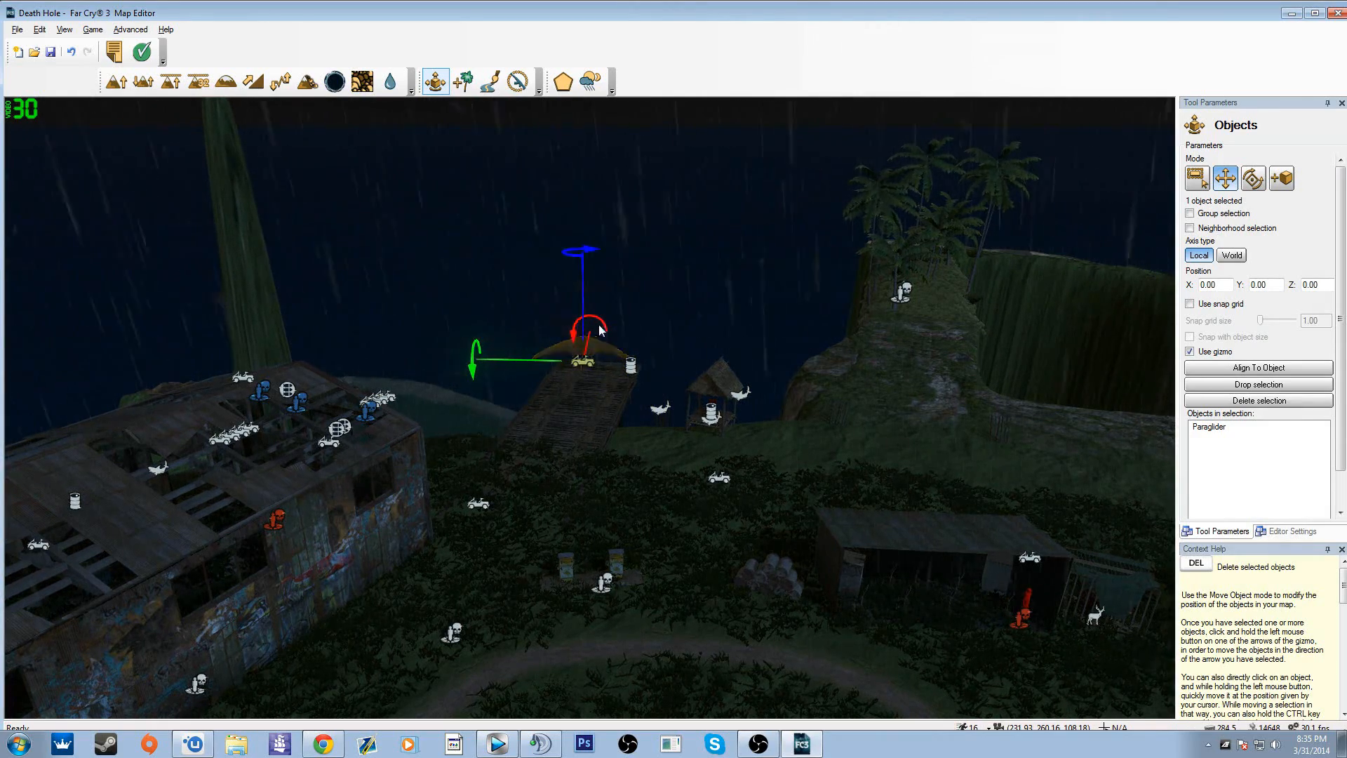
{"action": "left_click_drag", "start_coordinate": [527, 360], "coordinate": [528, 393], "text": "ctrl"}
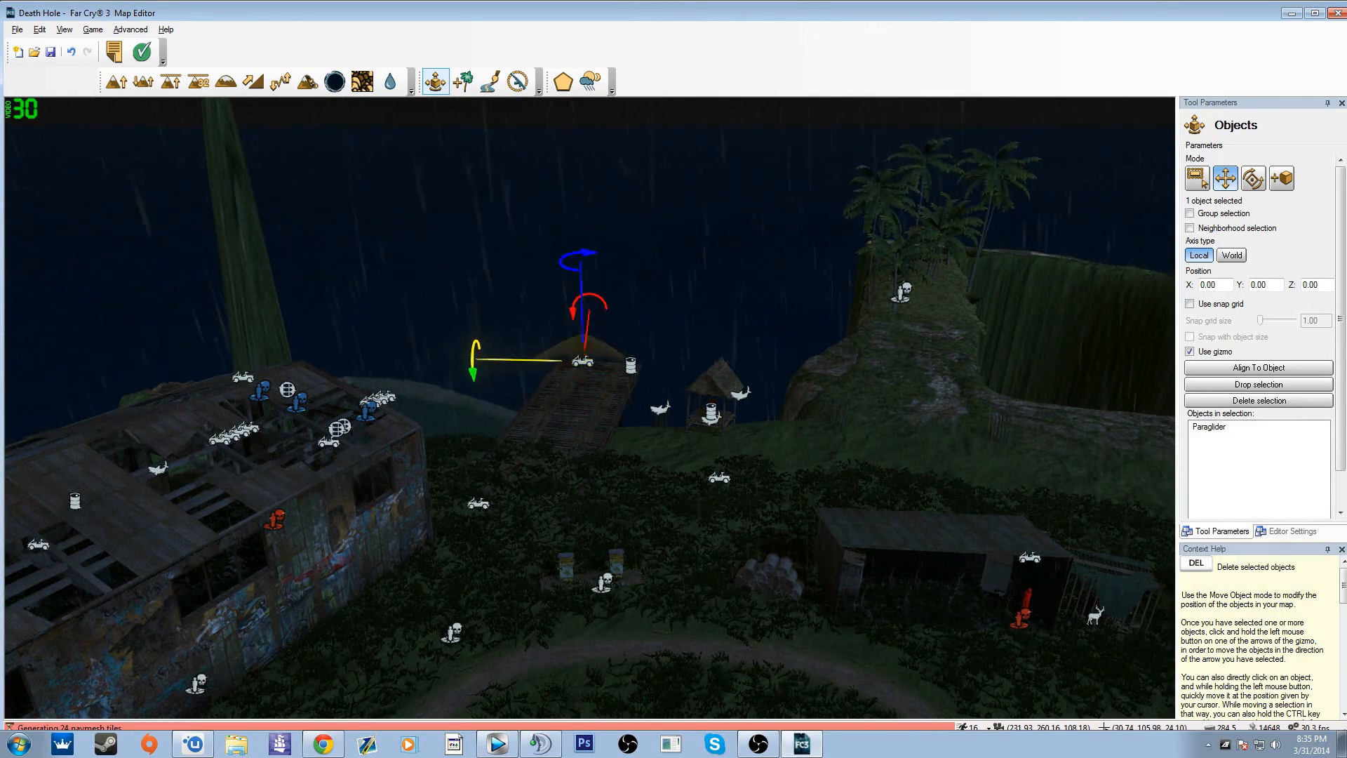
{"action": "left_click_drag", "start_coordinate": [1022, 421], "coordinate": [1025, 414], "text": "ctrl"}
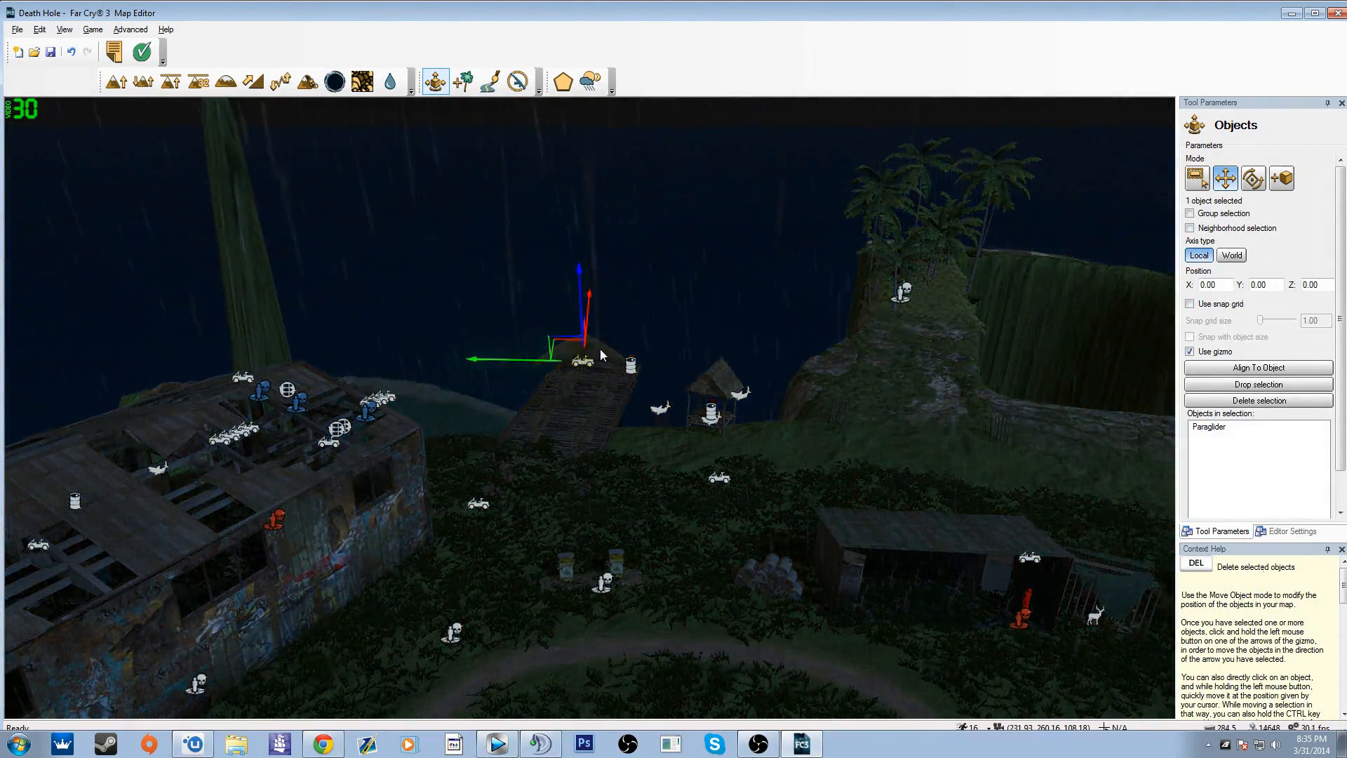
{"action": "key", "text": "Delete"}
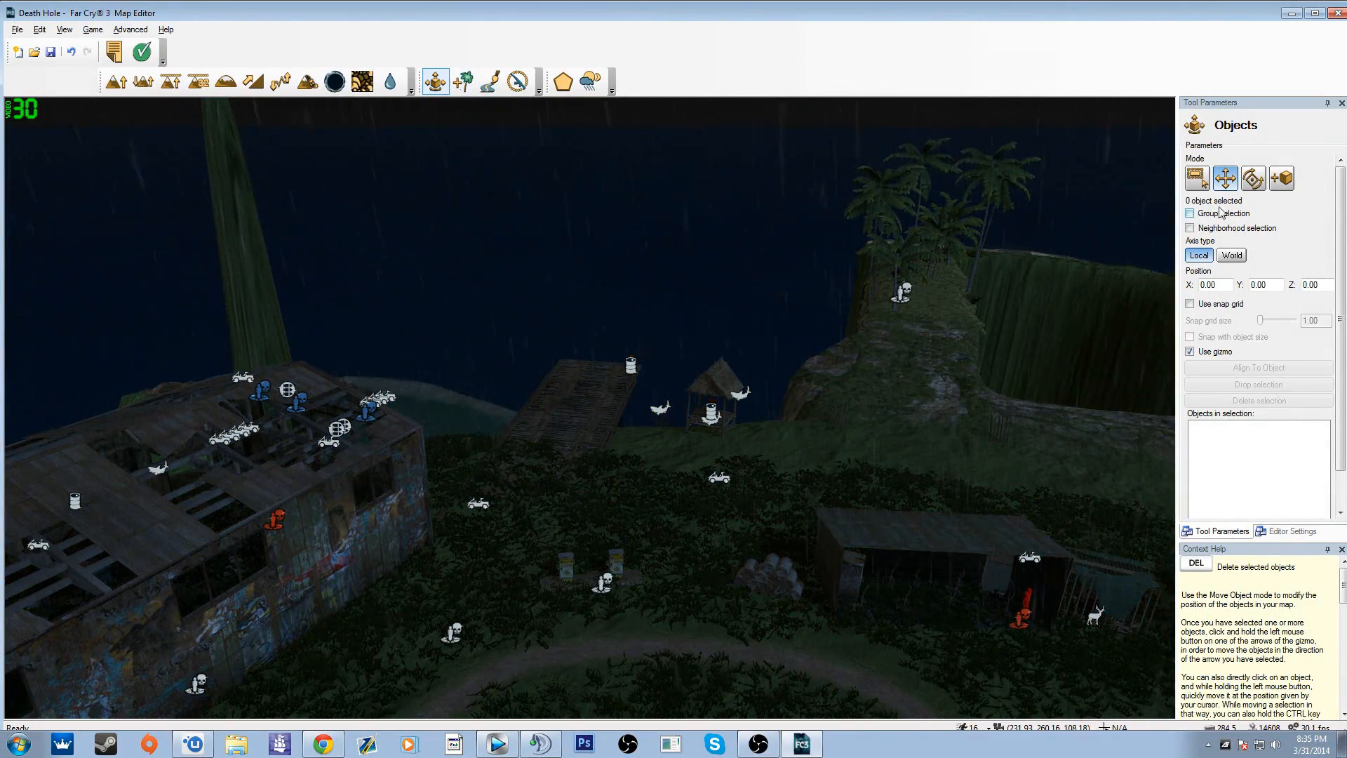
Step: Add a 4x4 Bouncy Sus from the Vehicles category onto the dirt path in front of the two fuel pumps
{"action": "left_click", "coordinate": [1281, 177]}
{"action": "left_click", "coordinate": [1255, 209]}
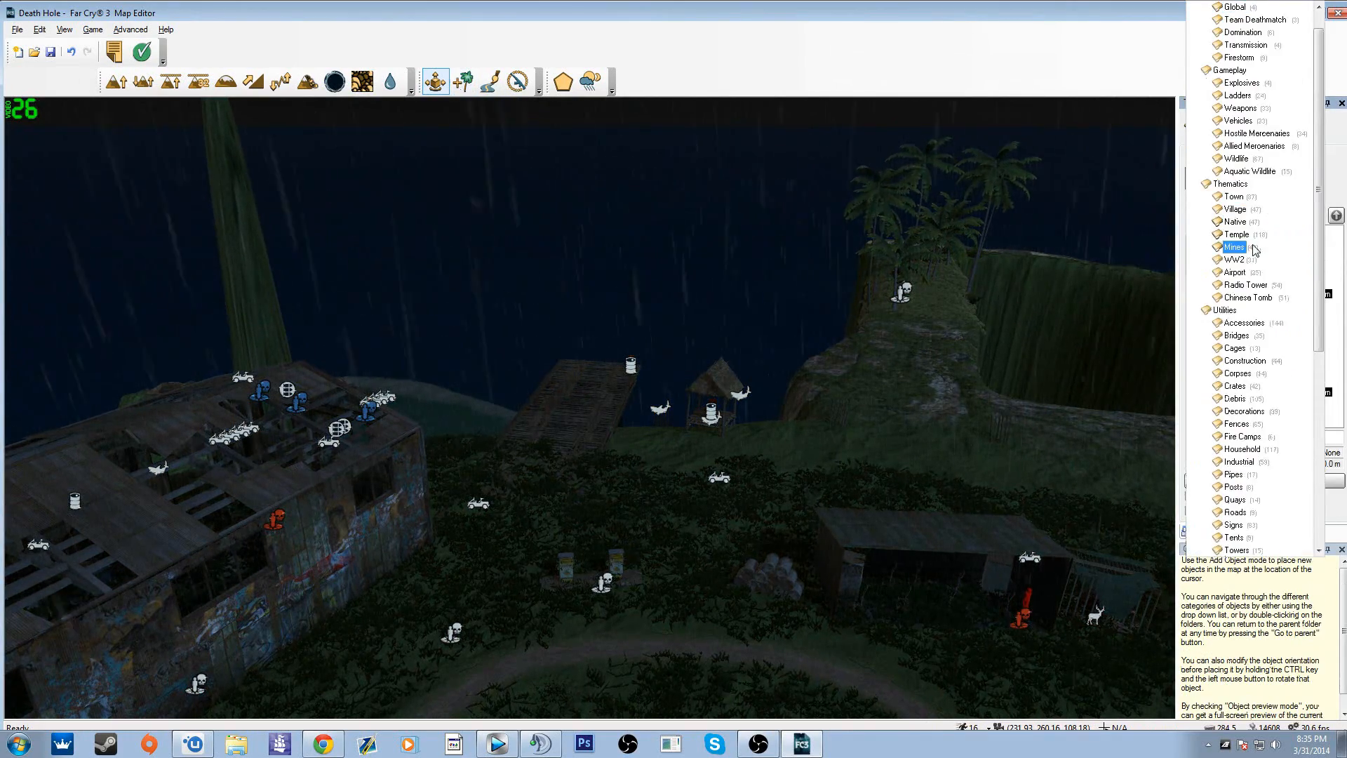
{"action": "scroll", "coordinate": [1255, 250], "scroll_direction": "up", "scroll_amount": 1}
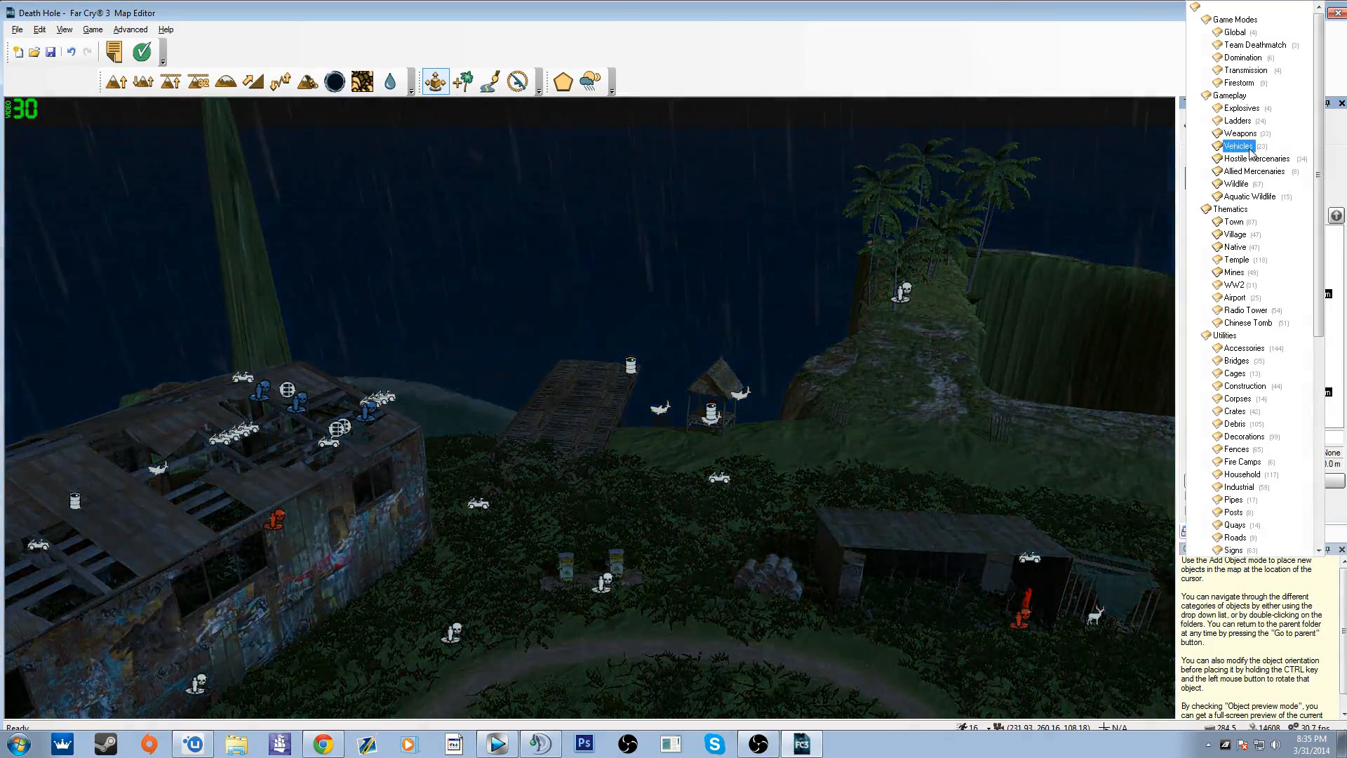
{"action": "left_click", "coordinate": [1241, 146]}
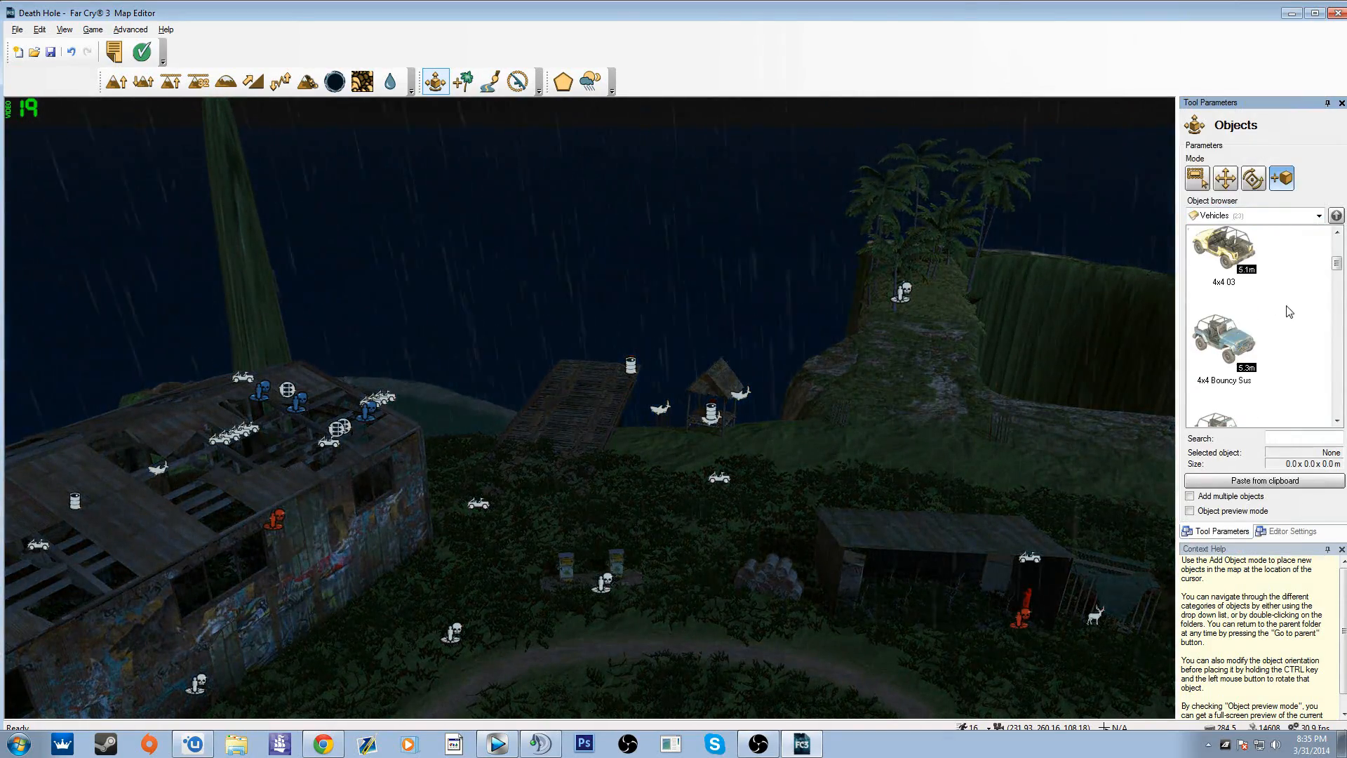
{"action": "left_click", "coordinate": [1230, 342]}
{"action": "left_click", "coordinate": [599, 660]}
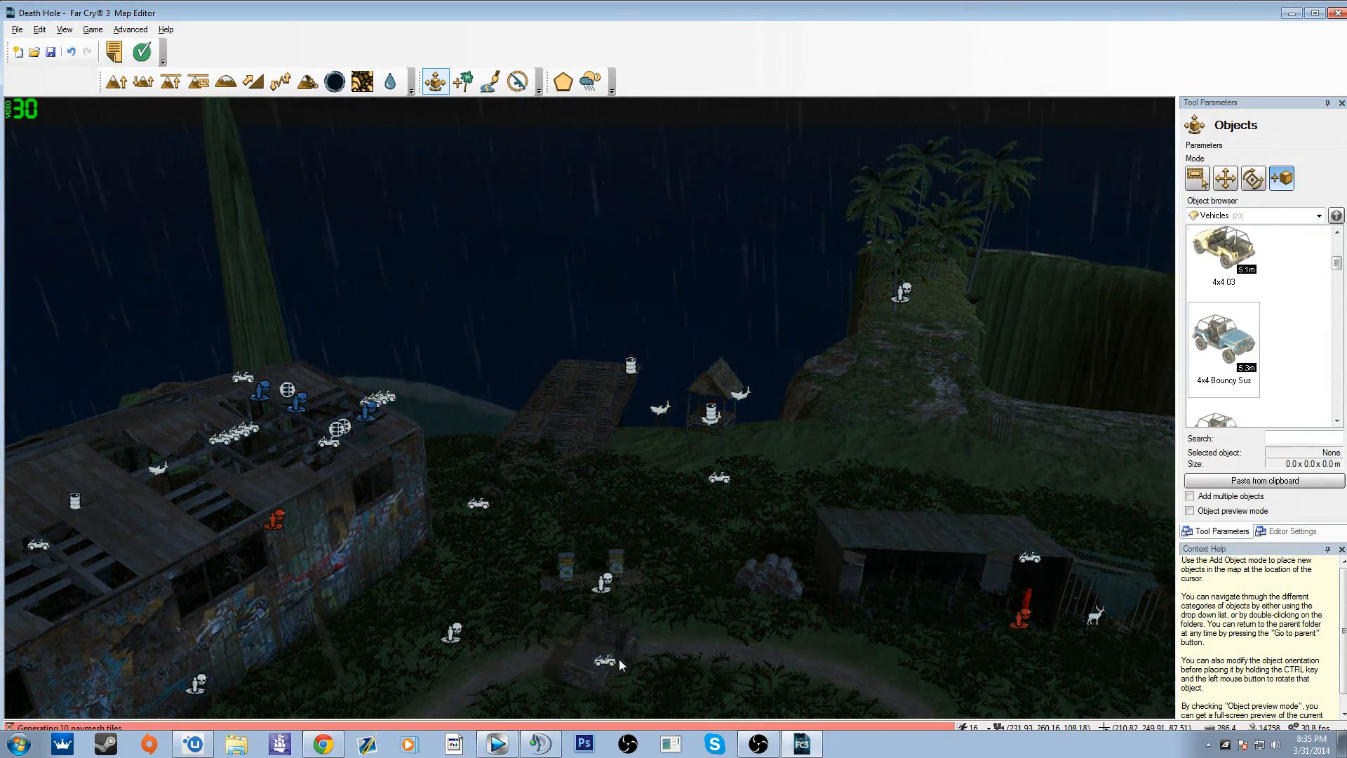
Step: Start an in-game test near the new 4x4 and get into its driver's seat
{"action": "mouse_move", "coordinate": [618, 663]}
{"action": "right_mouse_down"}
{"action": "mouse_move", "coordinate": [617, 709]}
{"action": "mouse_move", "coordinate": [619, 668]}
{"action": "mouse_move", "coordinate": [681, 712]}
{"action": "mouse_move", "coordinate": [643, 659]}
{"action": "right_mouse_up"}
{"action": "key", "text": "w"}
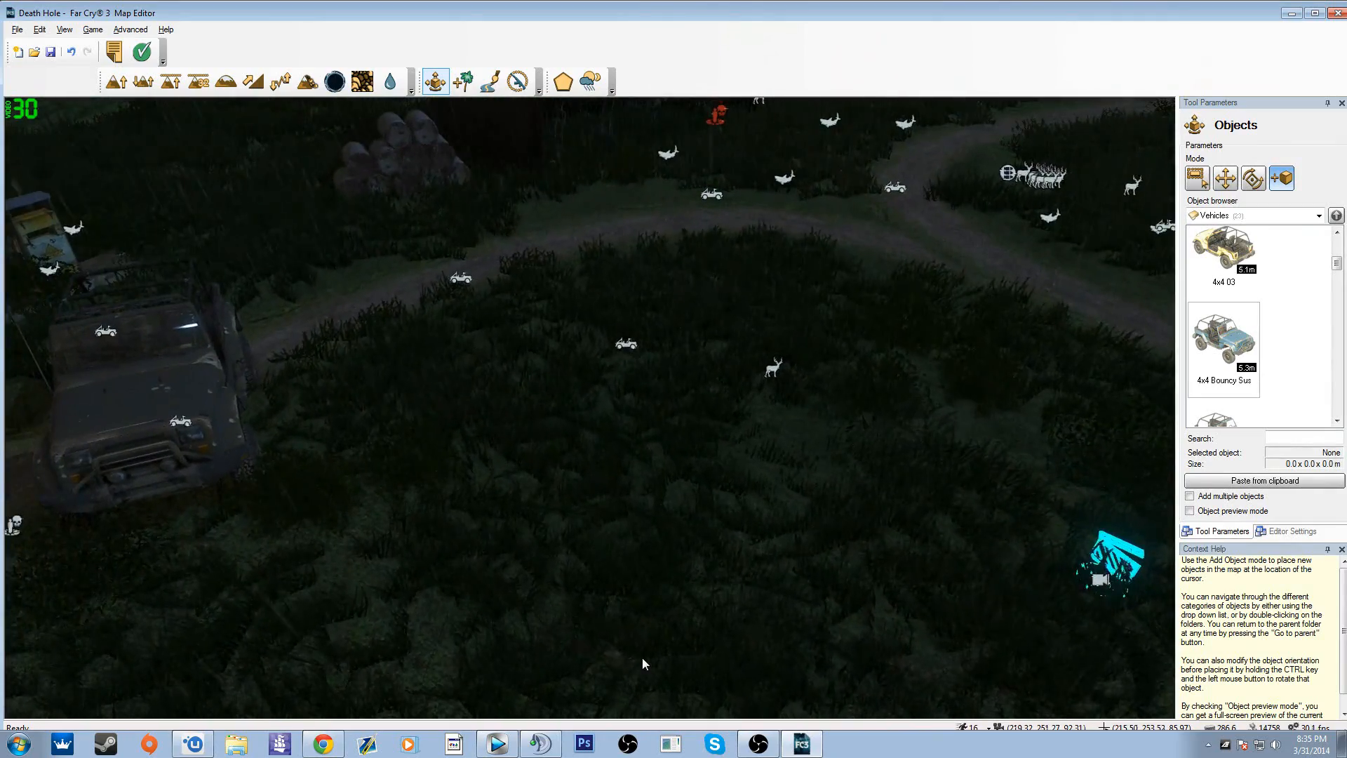
{"action": "key", "text": "ctrl+g"}
{"action": "left_click", "coordinate": [806, 421]}
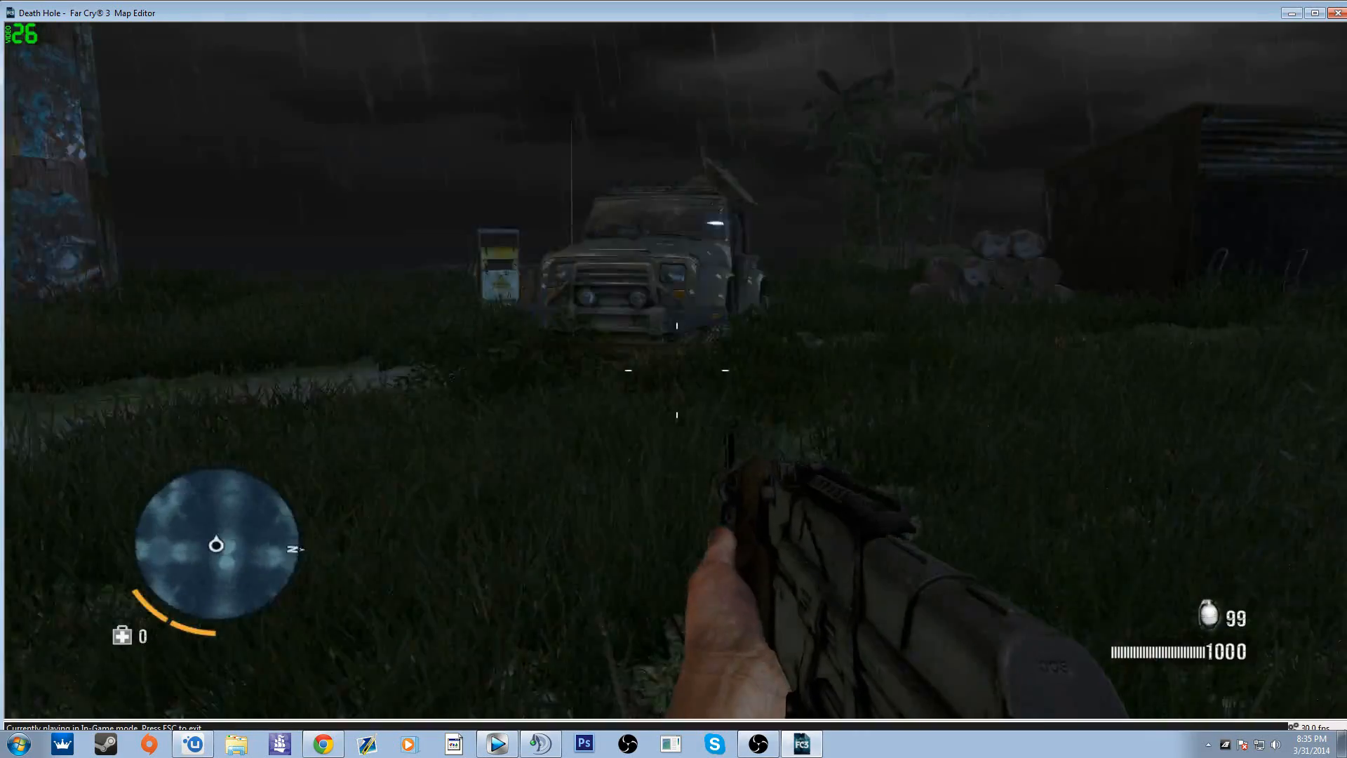
{"action": "key", "text": "shift+w"}
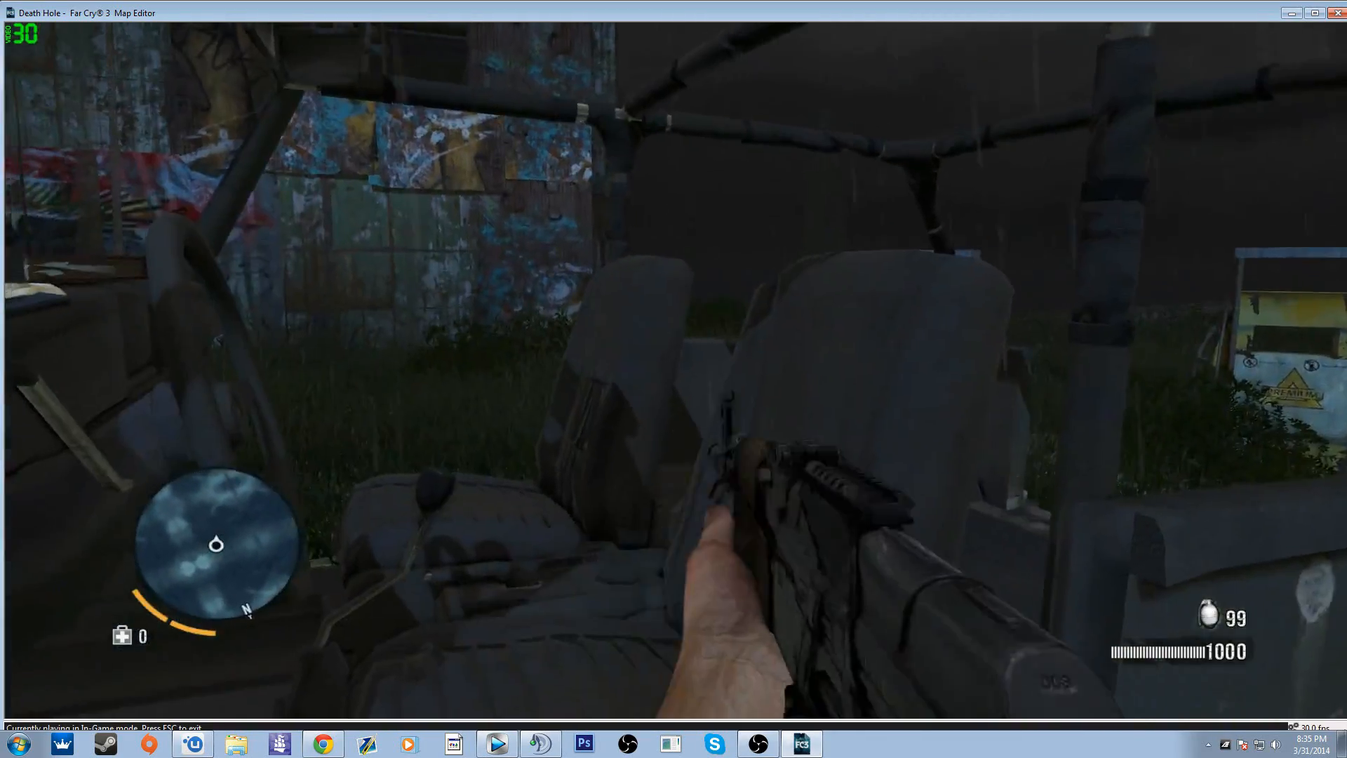
{"action": "key", "text": "e"}
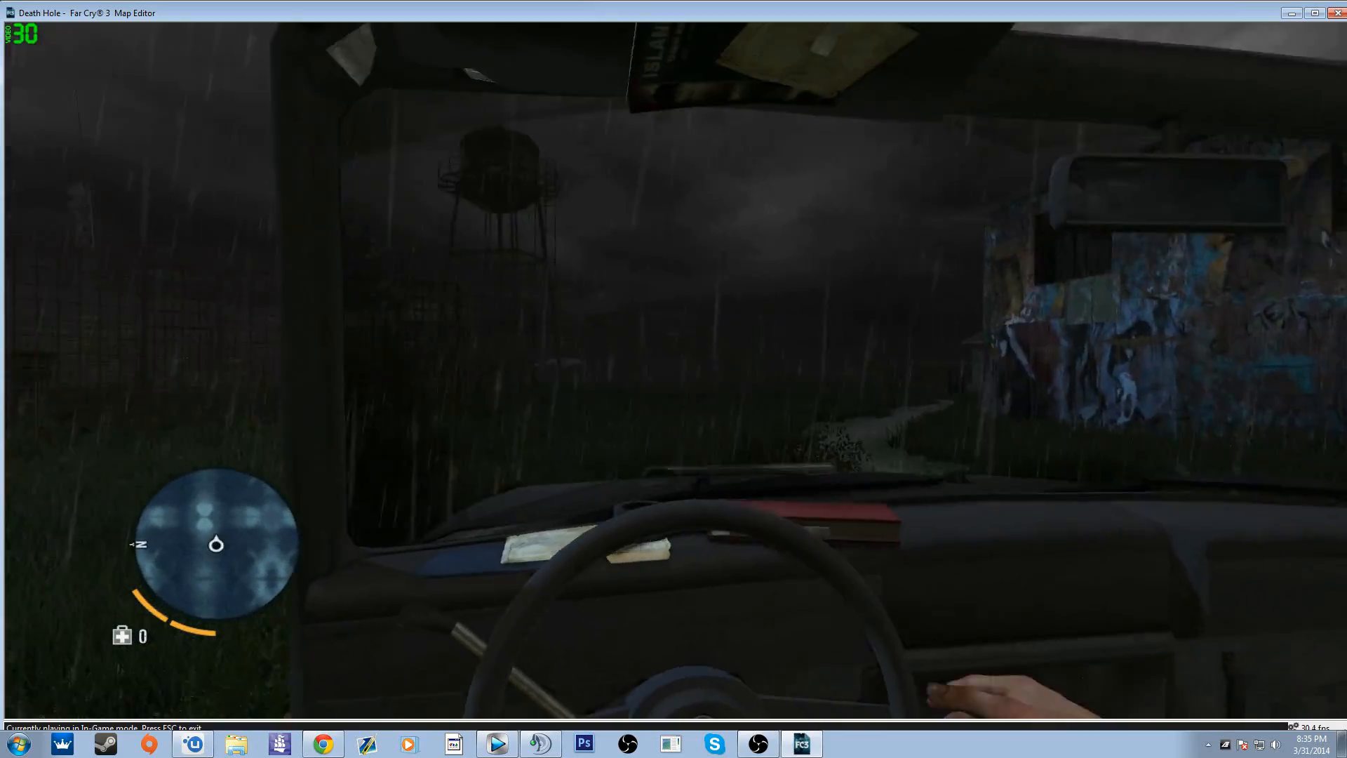
Step: Test-drive the 4x4 past the metal cage fences to the graffiti-covered building and get out
{"action": "key", "text": "w"}
{"action": "key", "text": "a"}
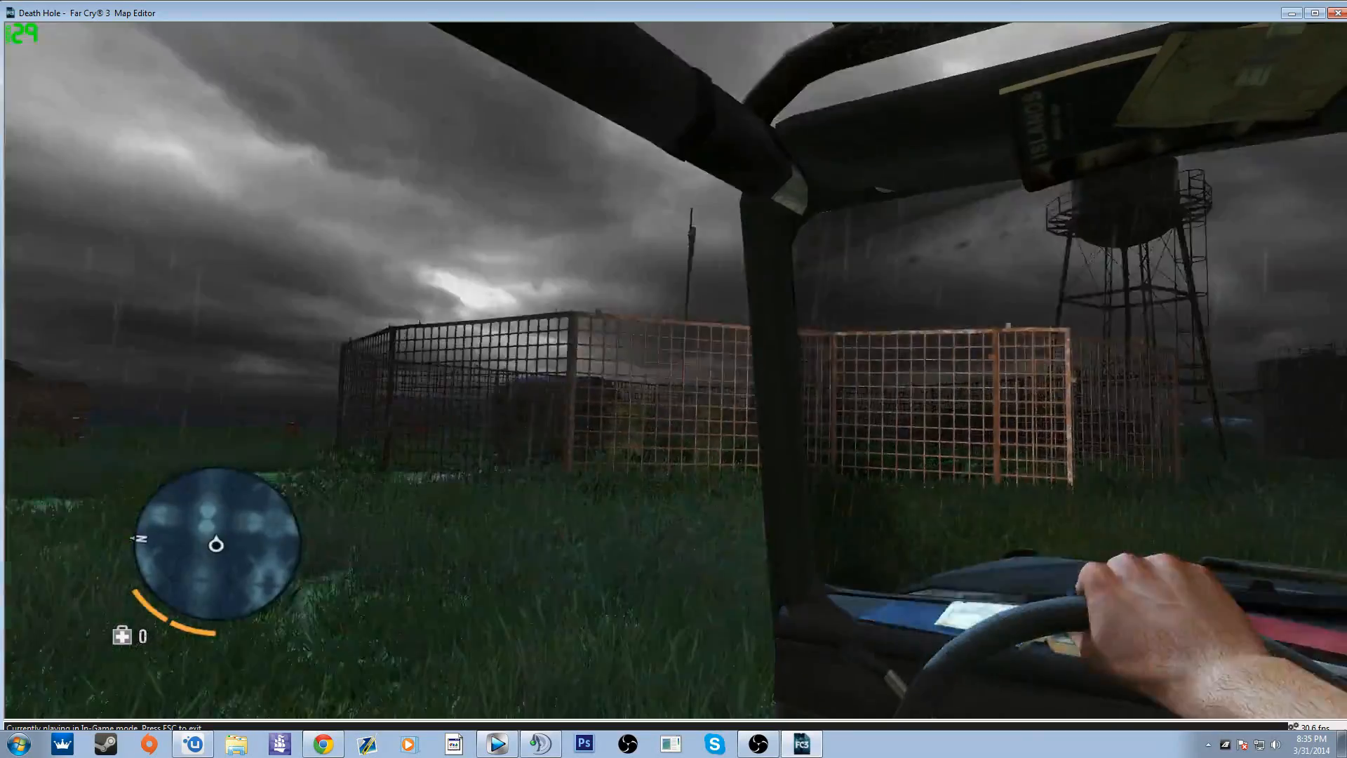
{"action": "key", "text": "d"}
{"action": "key", "text": "d"}
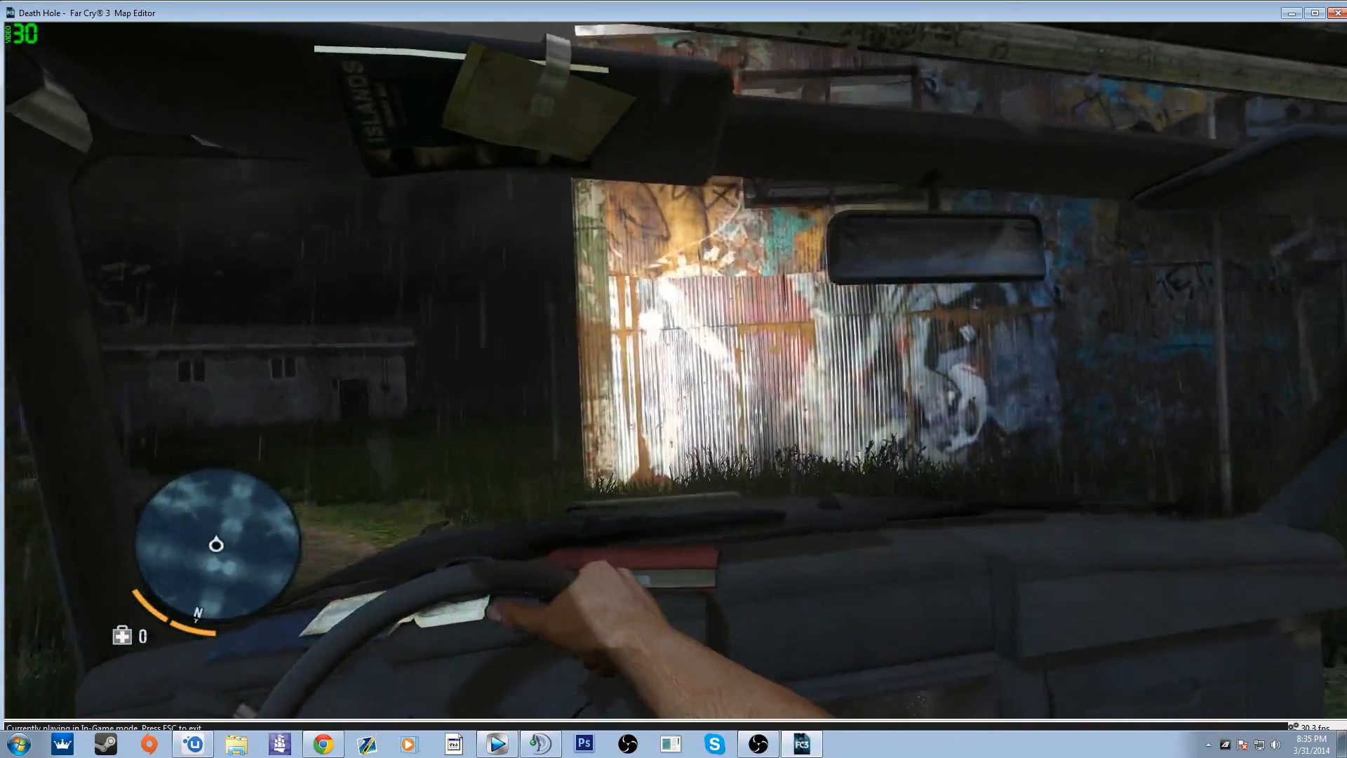
{"action": "key", "text": "e"}
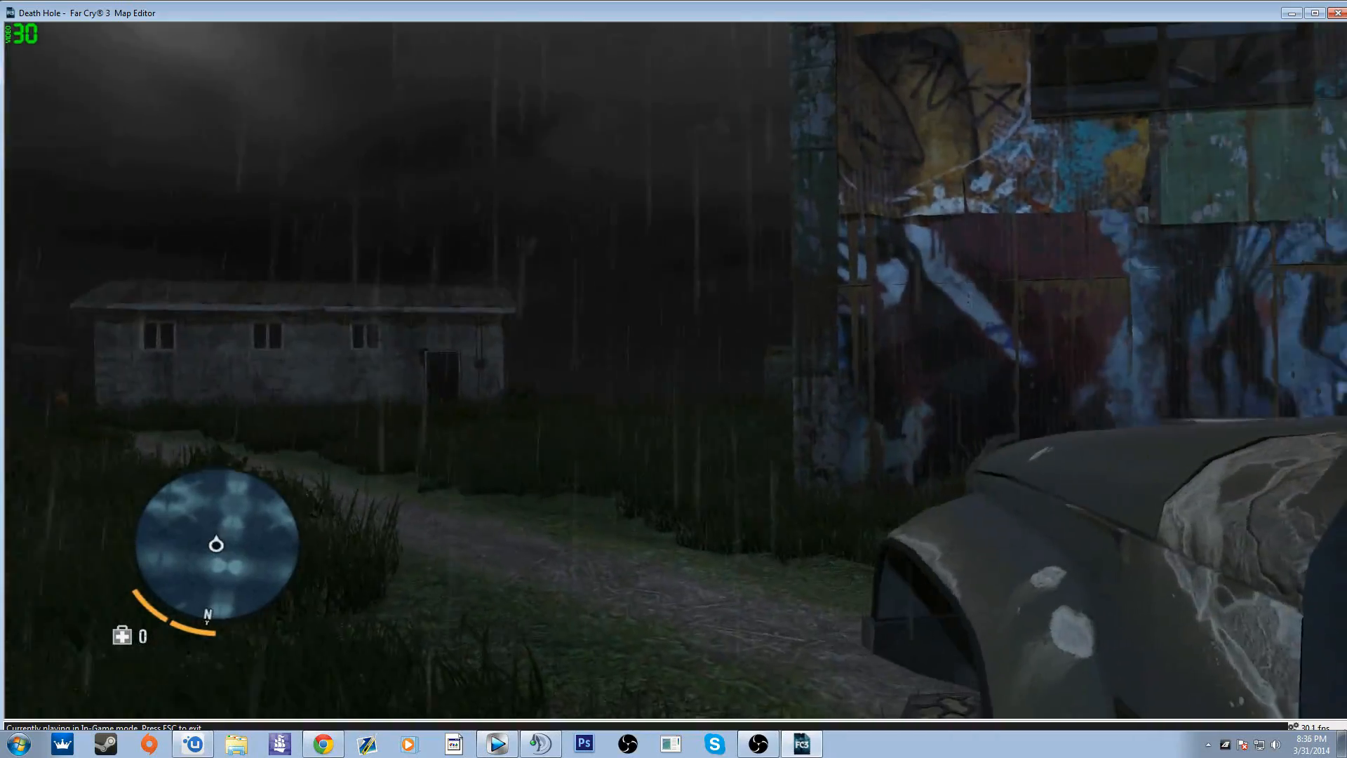
{"action": "key", "text": "w"}
{"action": "key", "text": "shift"}
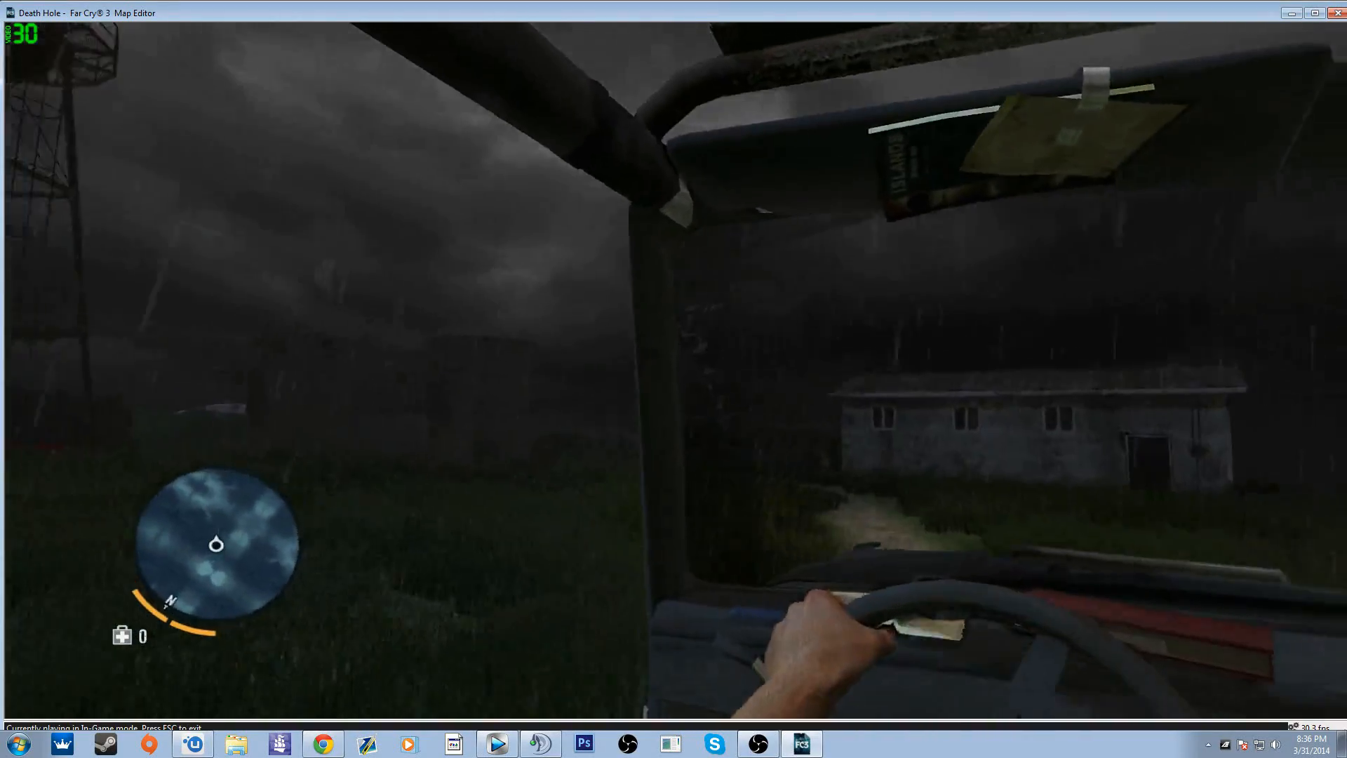
Step: Drive the 4x4 past the graffiti-covered building and off the end of the wooden ramp, and end the in-game test
{"action": "key", "text": "w"}
{"action": "key", "text": "a"}
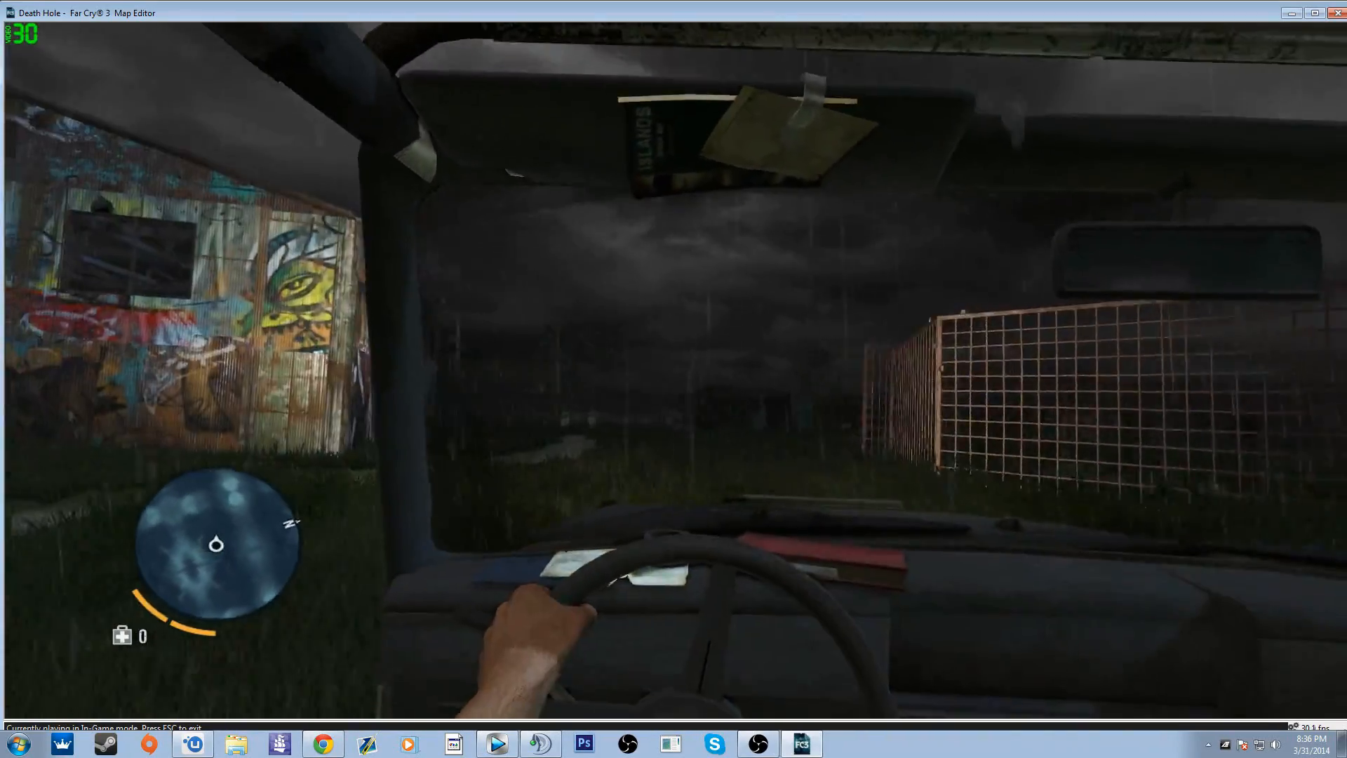
{"action": "key", "text": "d"}
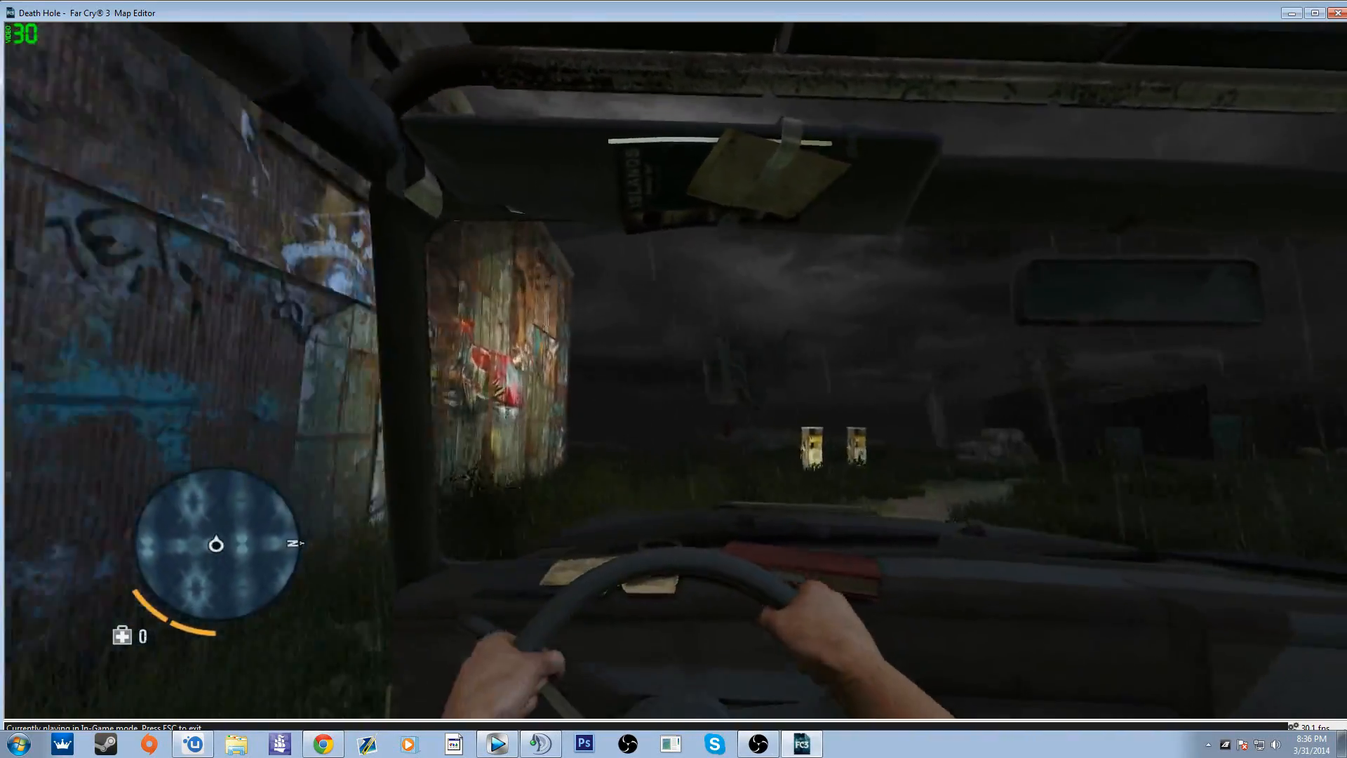
{"action": "key", "text": "a"}
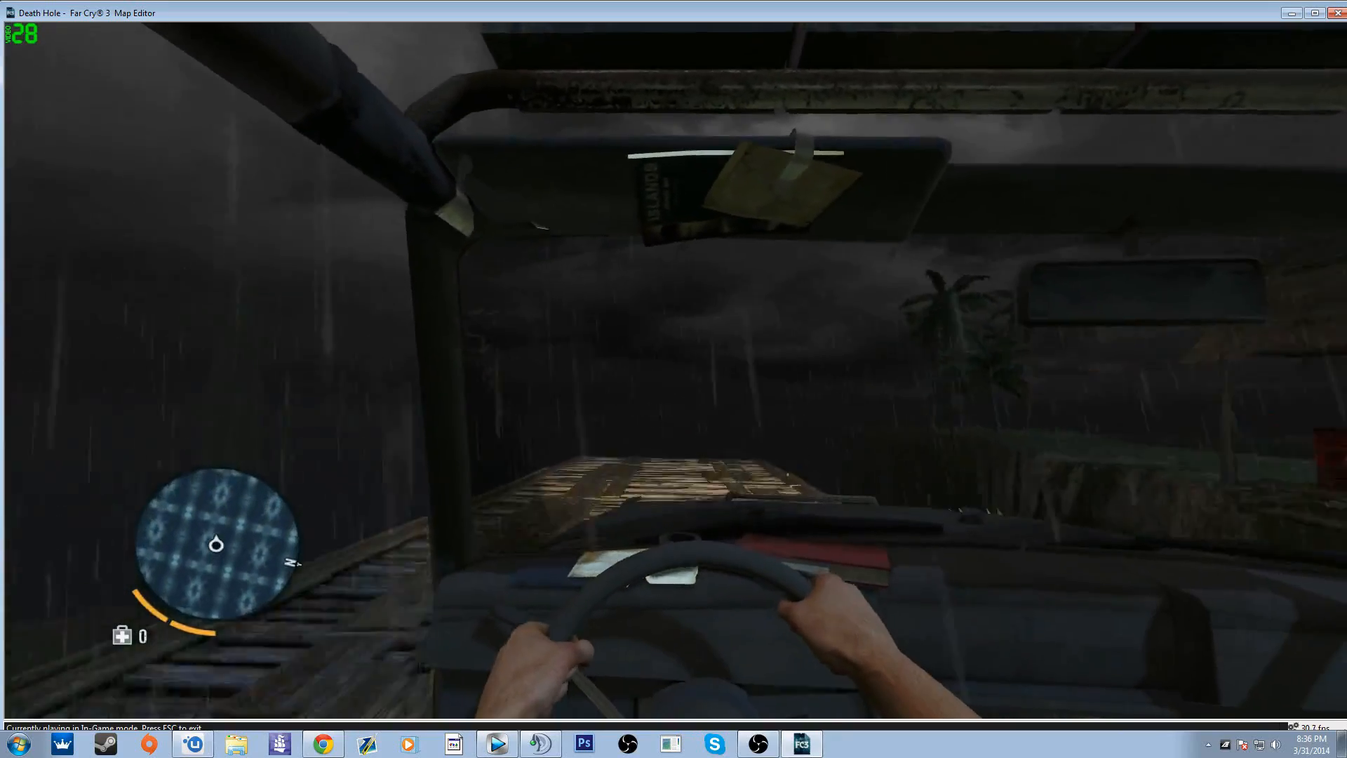
{"action": "key", "text": "a"}
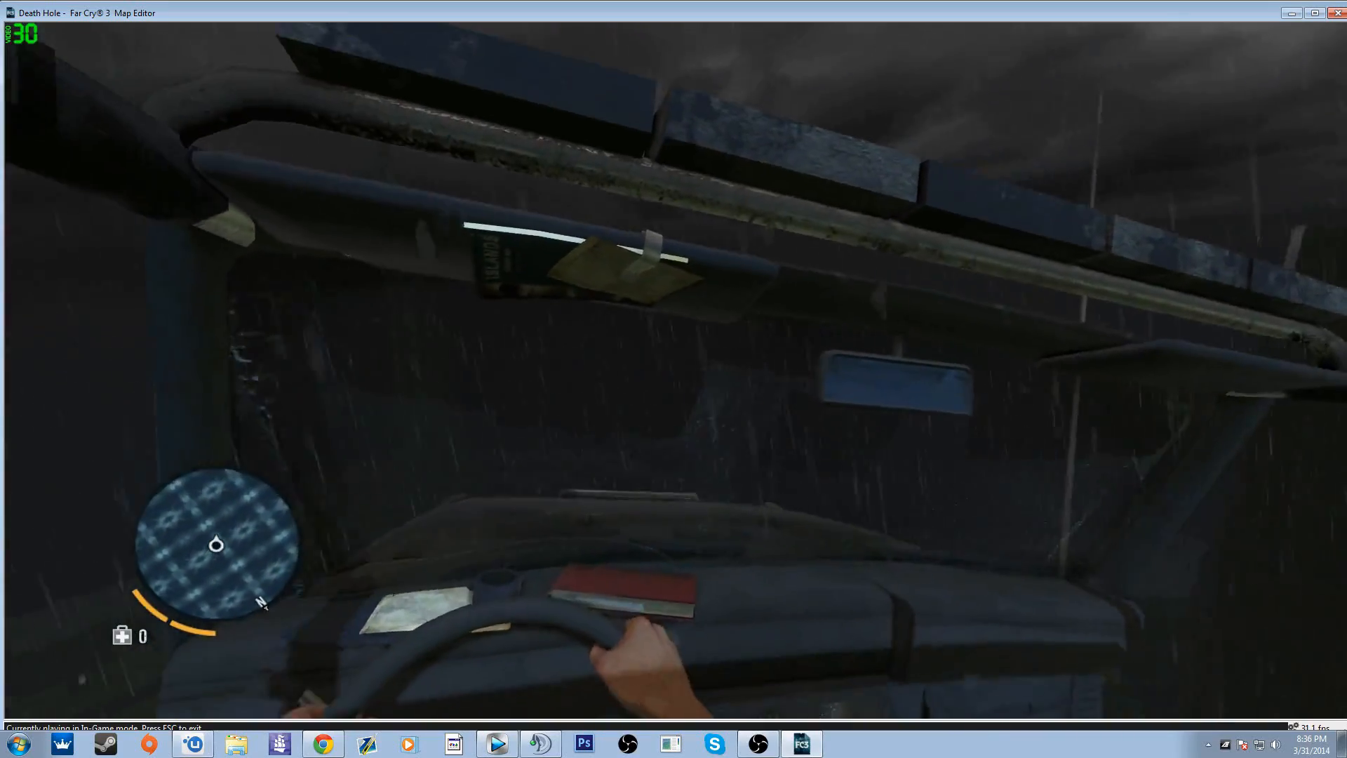
{"action": "key", "text": "a"}
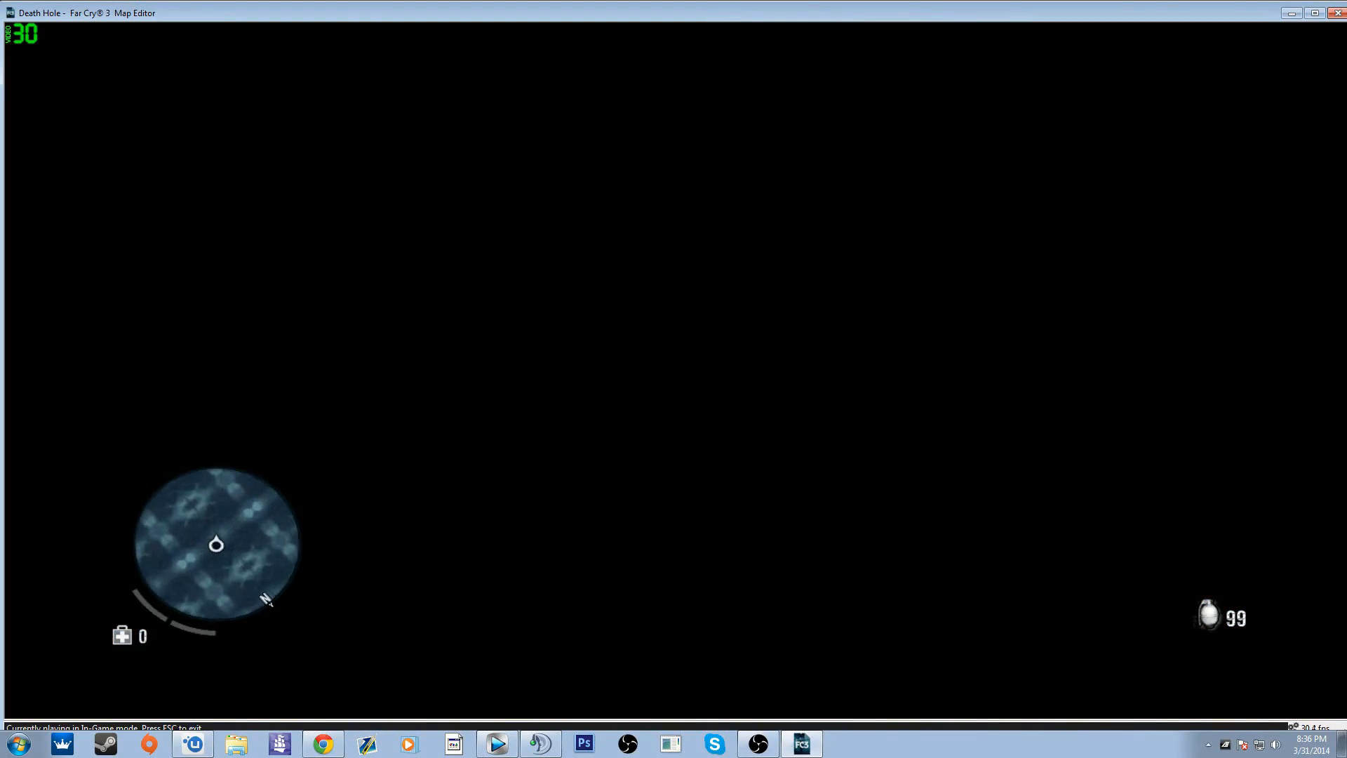
{"action": "key", "text": "Escape"}
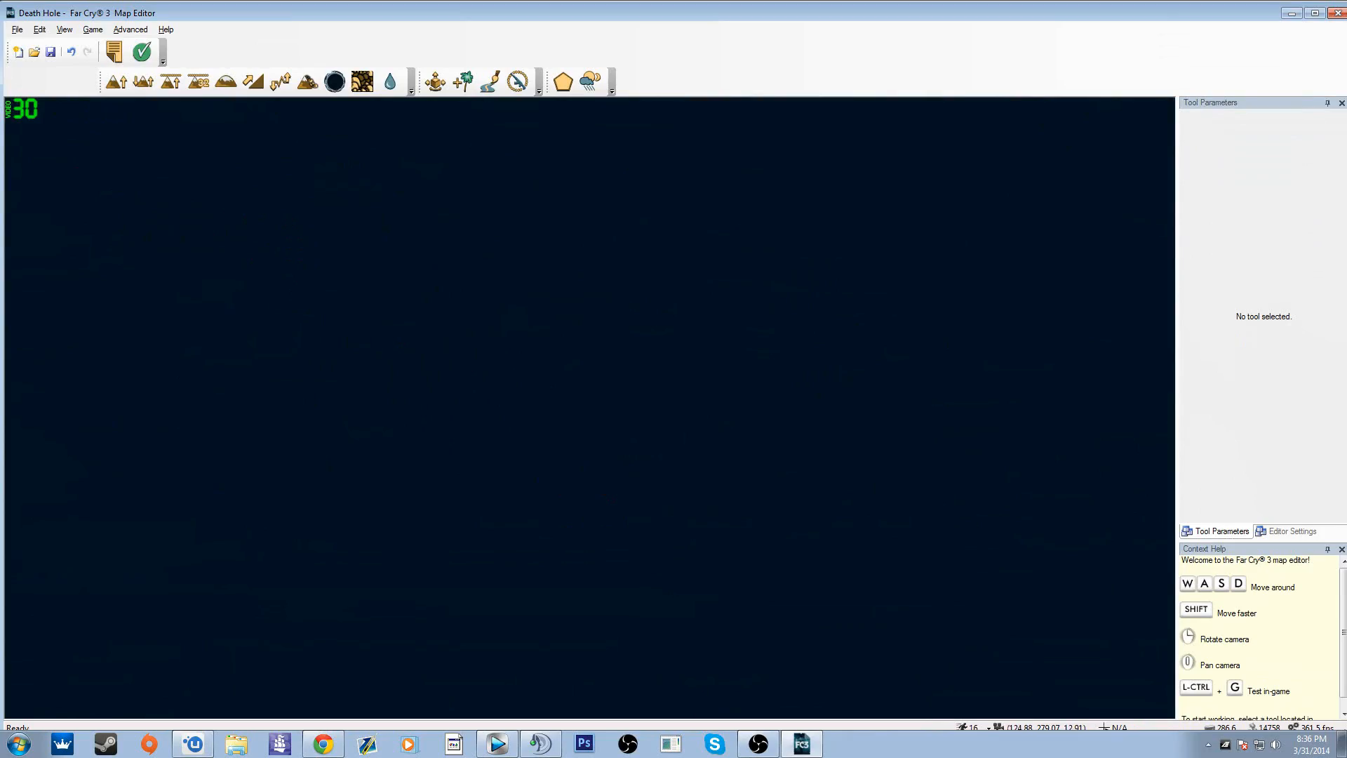
Step: Examine the map under the stormy night settings, from the coast up the hill road to an overview of the plateau
{"action": "key", "text": "s"}
{"action": "right_click_drag", "start_coordinate": [589, 407], "coordinate": [22, 161]}
{"action": "key", "text": "w"}
{"action": "key", "text": "d"}
{"action": "key", "text": "w"}
{"action": "key", "text": "d"}
{"action": "key", "text": "d"}
{"action": "key", "text": "s"}
{"action": "key", "text": "w"}
{"action": "key", "text": "d"}
{"action": "key", "text": "w"}
{"action": "key", "text": "w"}
{"action": "key", "text": "w"}
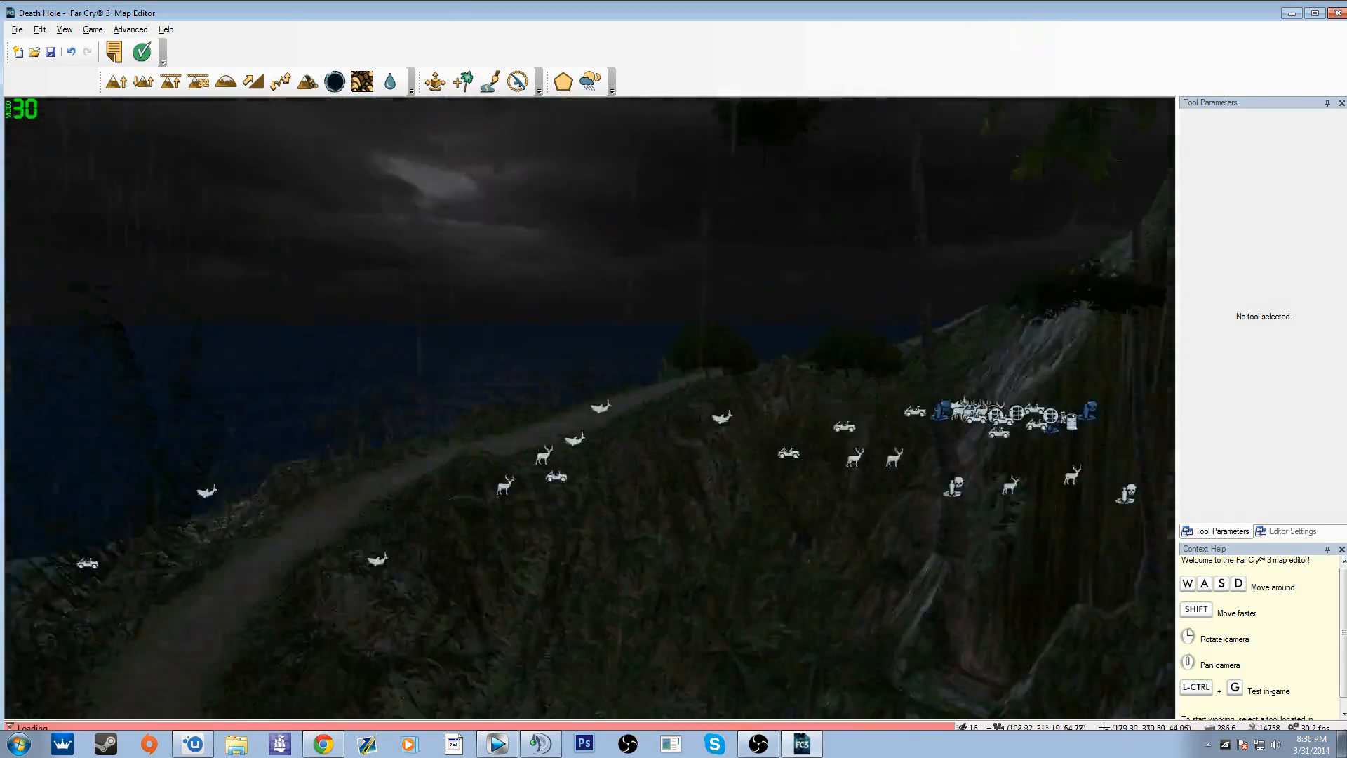
{"action": "key", "text": "s"}
{"action": "right_click_drag", "start_coordinate": [590, 407], "coordinate": [701, 400]}
{"action": "key", "text": "w"}
{"action": "key", "text": "a"}
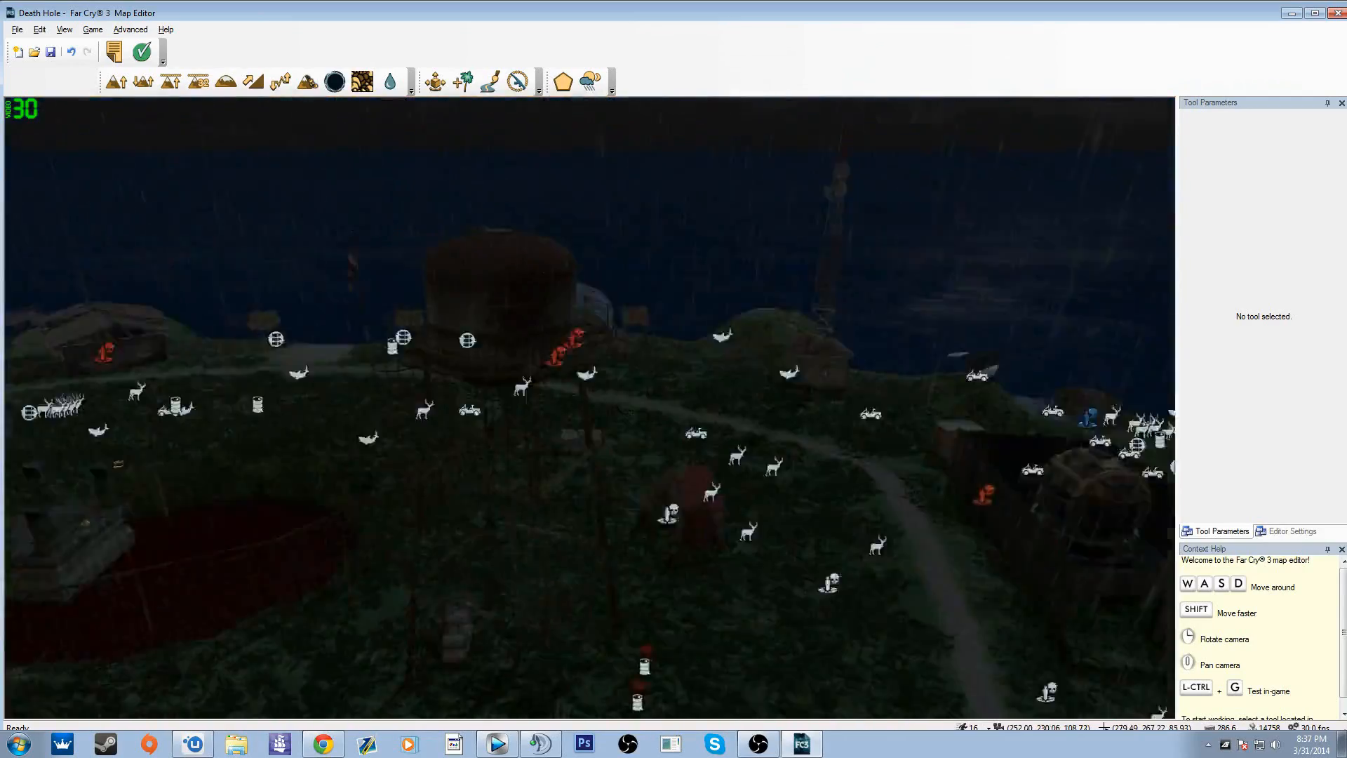
{"action": "key", "text": "w"}
{"action": "right_click_drag", "start_coordinate": [589, 406], "coordinate": [895, 379]}
{"action": "key", "text": "s"}
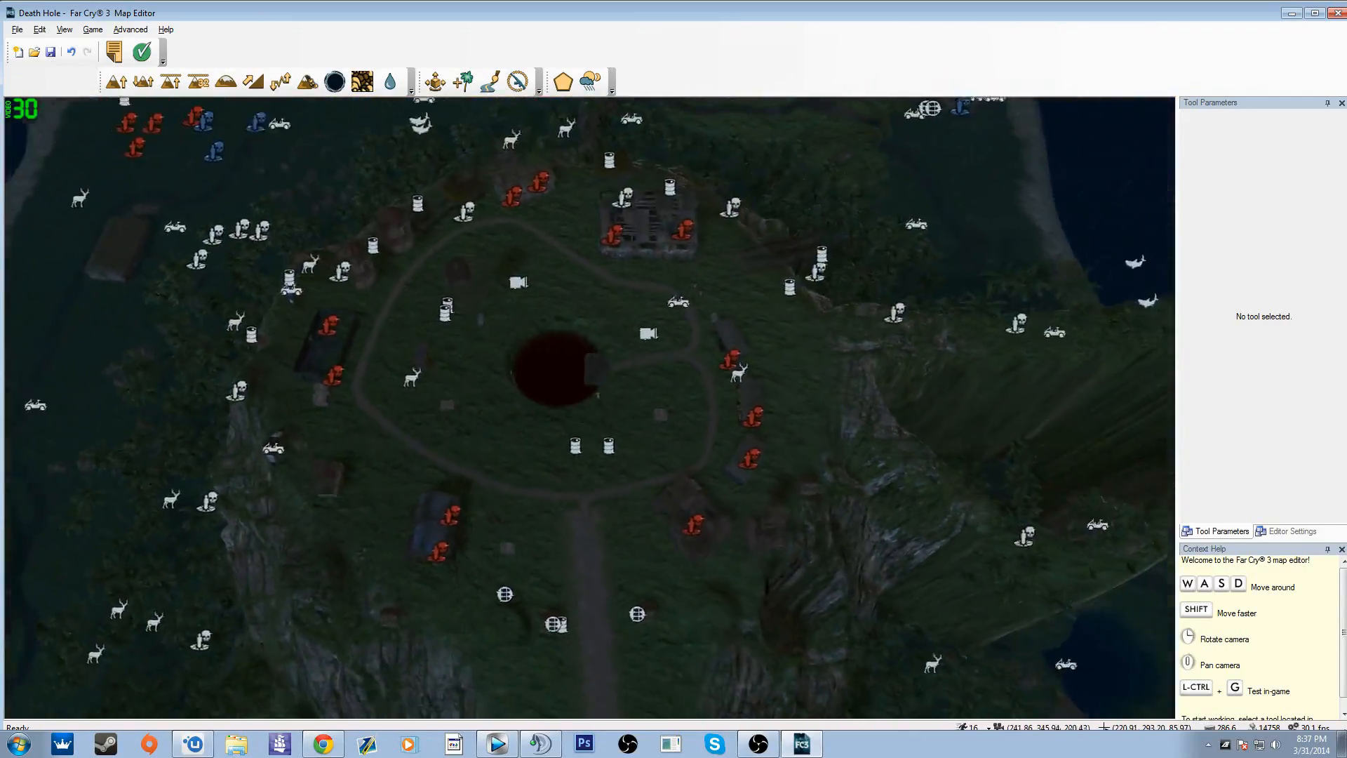
{"action": "key", "text": "s"}
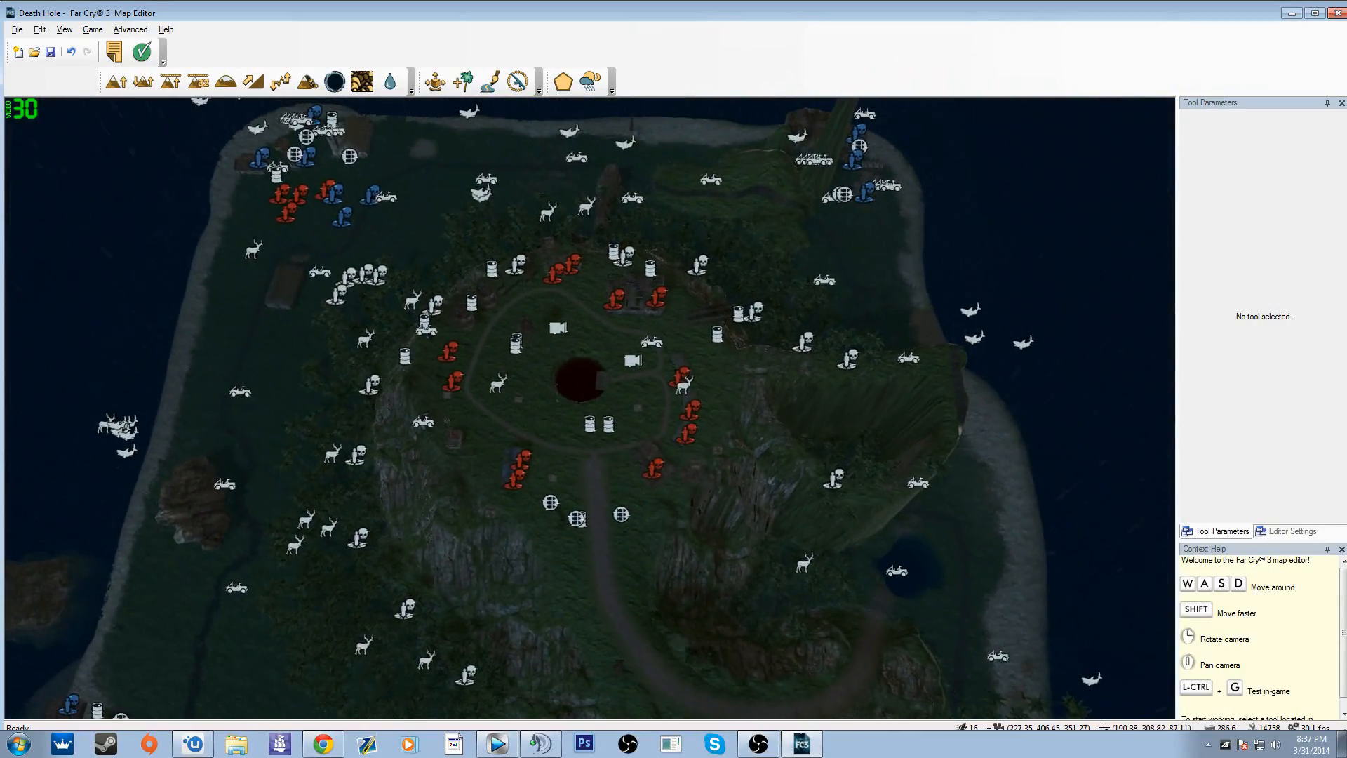